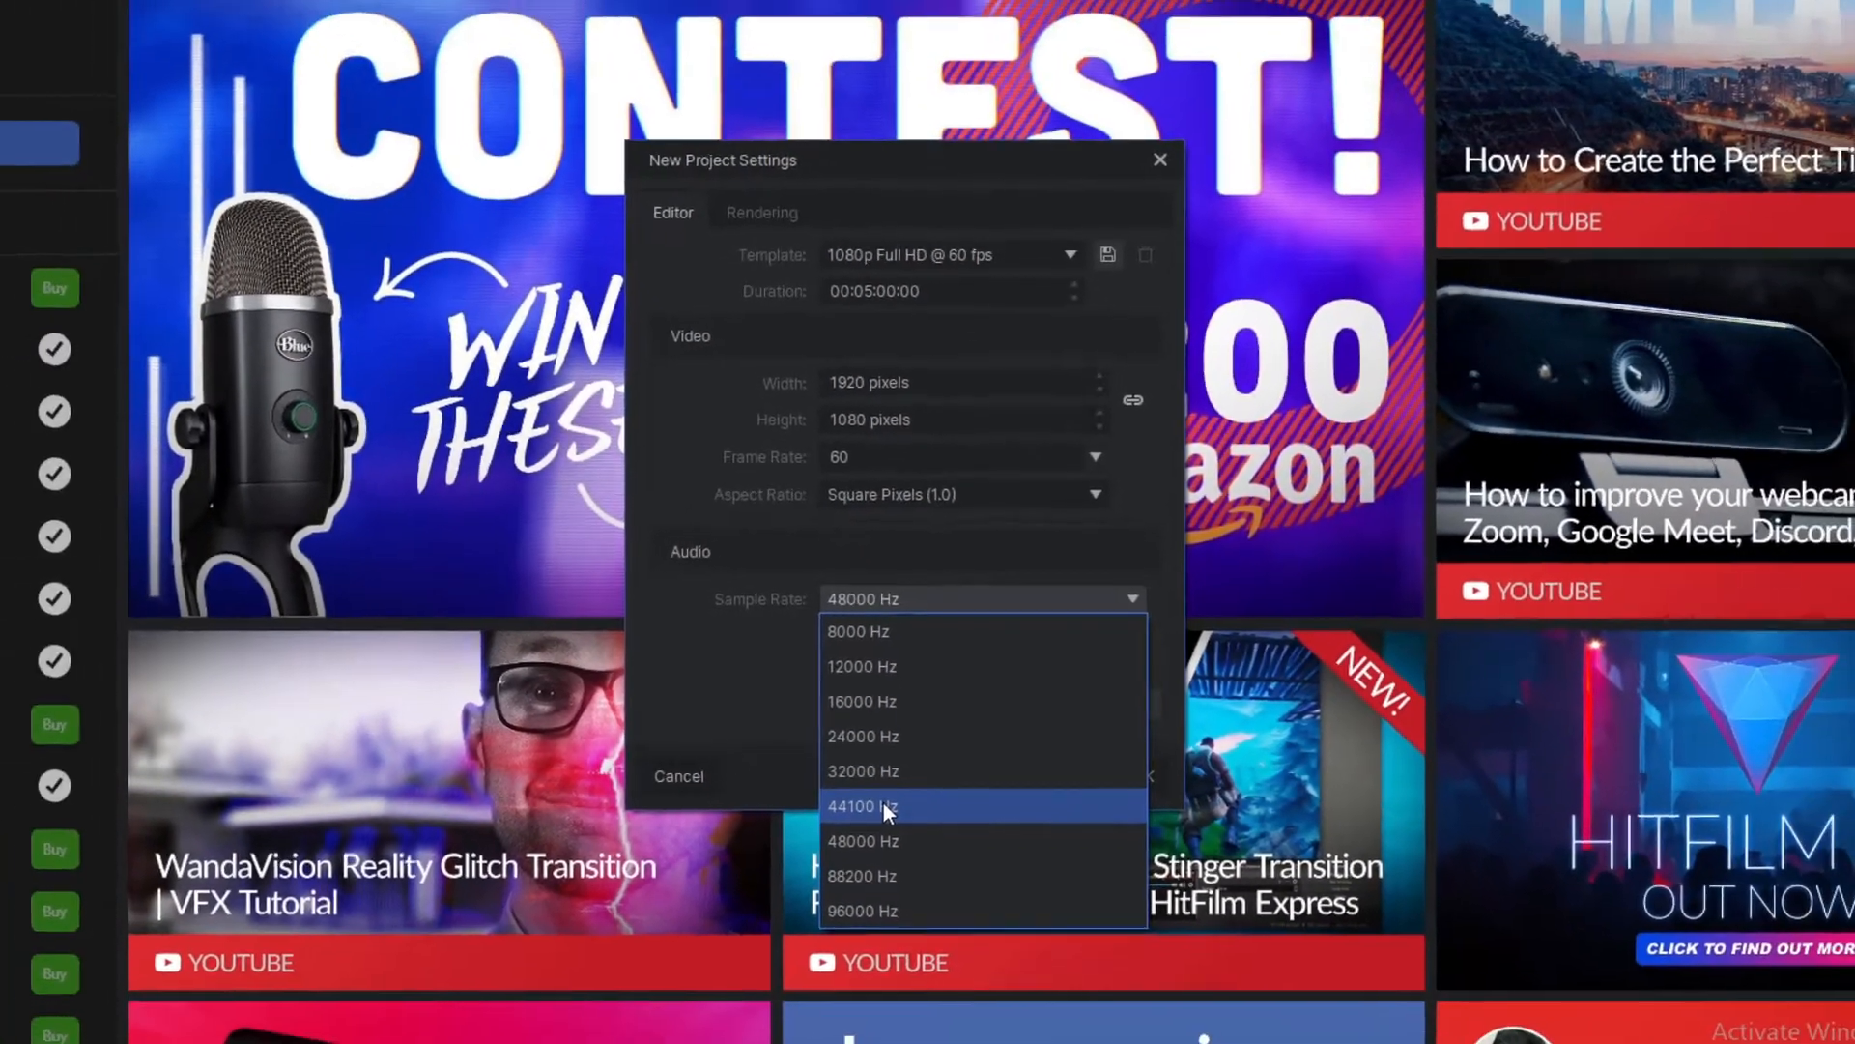
# Create the project with a 44100 Hz audio sample rate and import the two gameplay videos, CrispyBanYT.png and LostVayne.png.
pyautogui.click(843, 910)
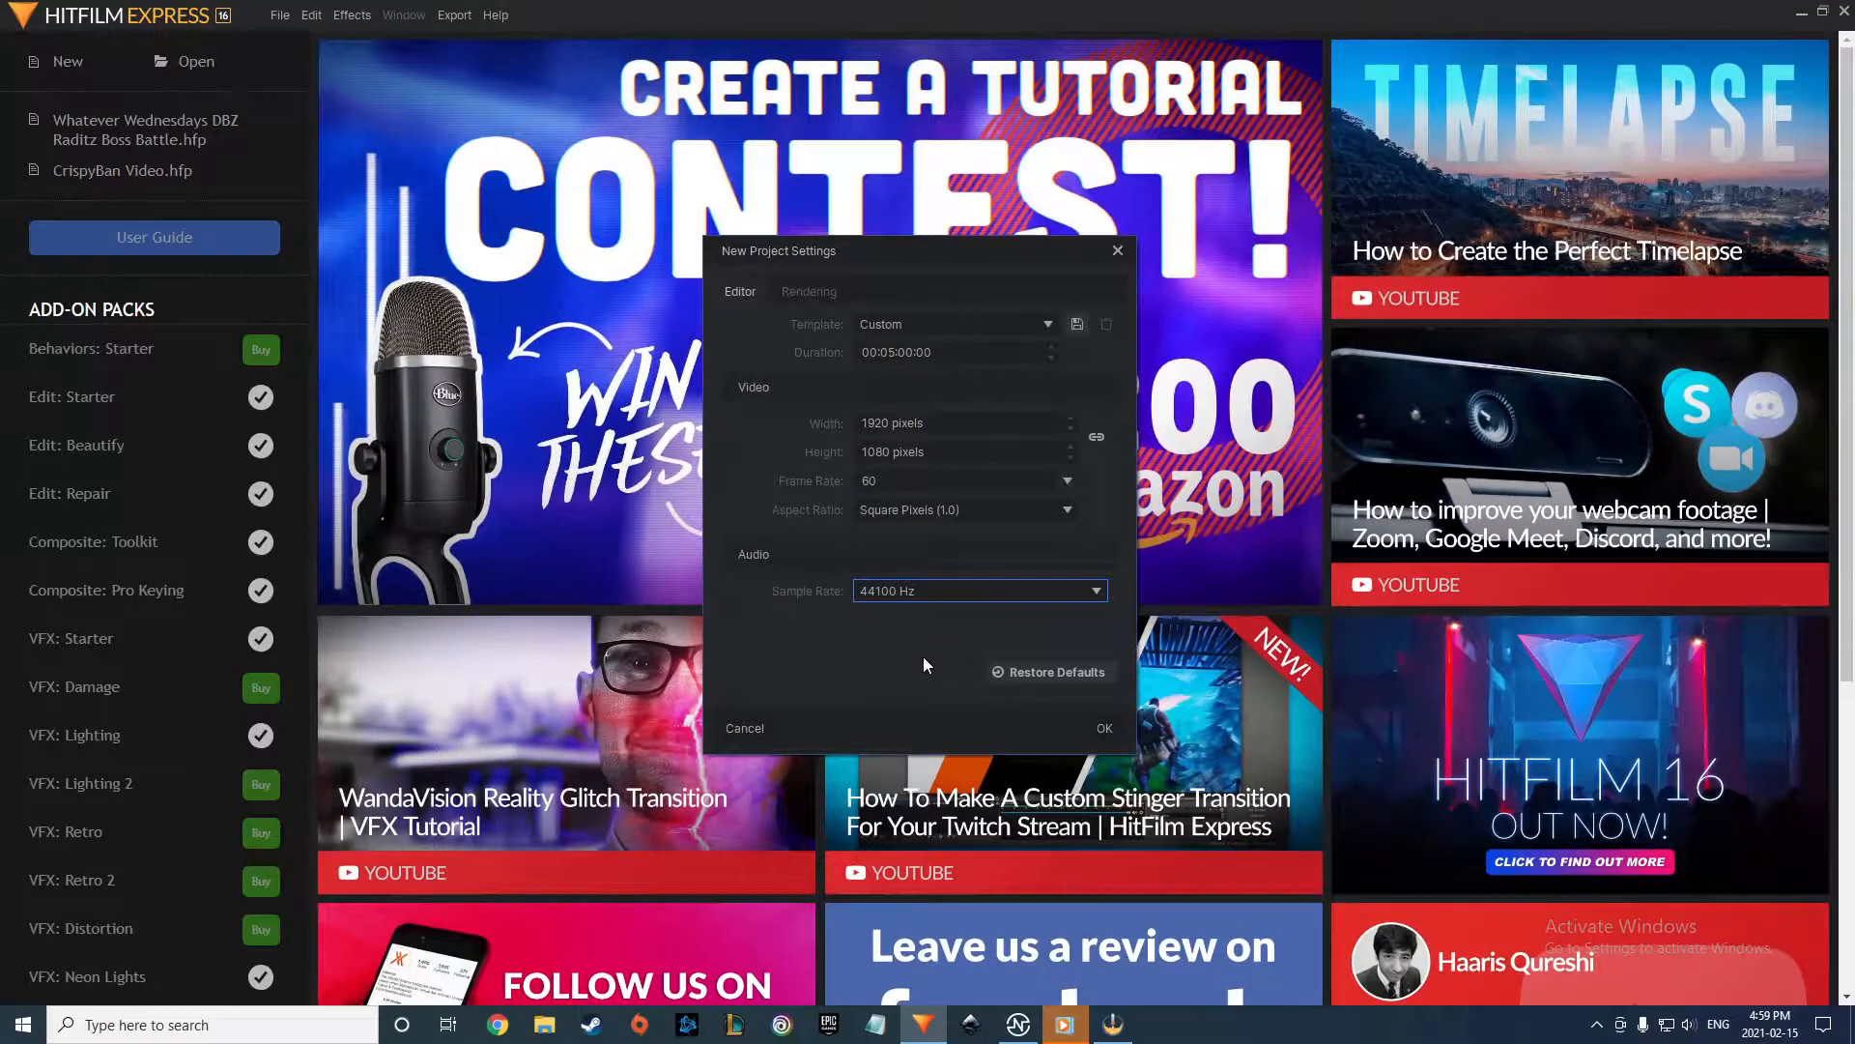
pyautogui.click(1115, 732)
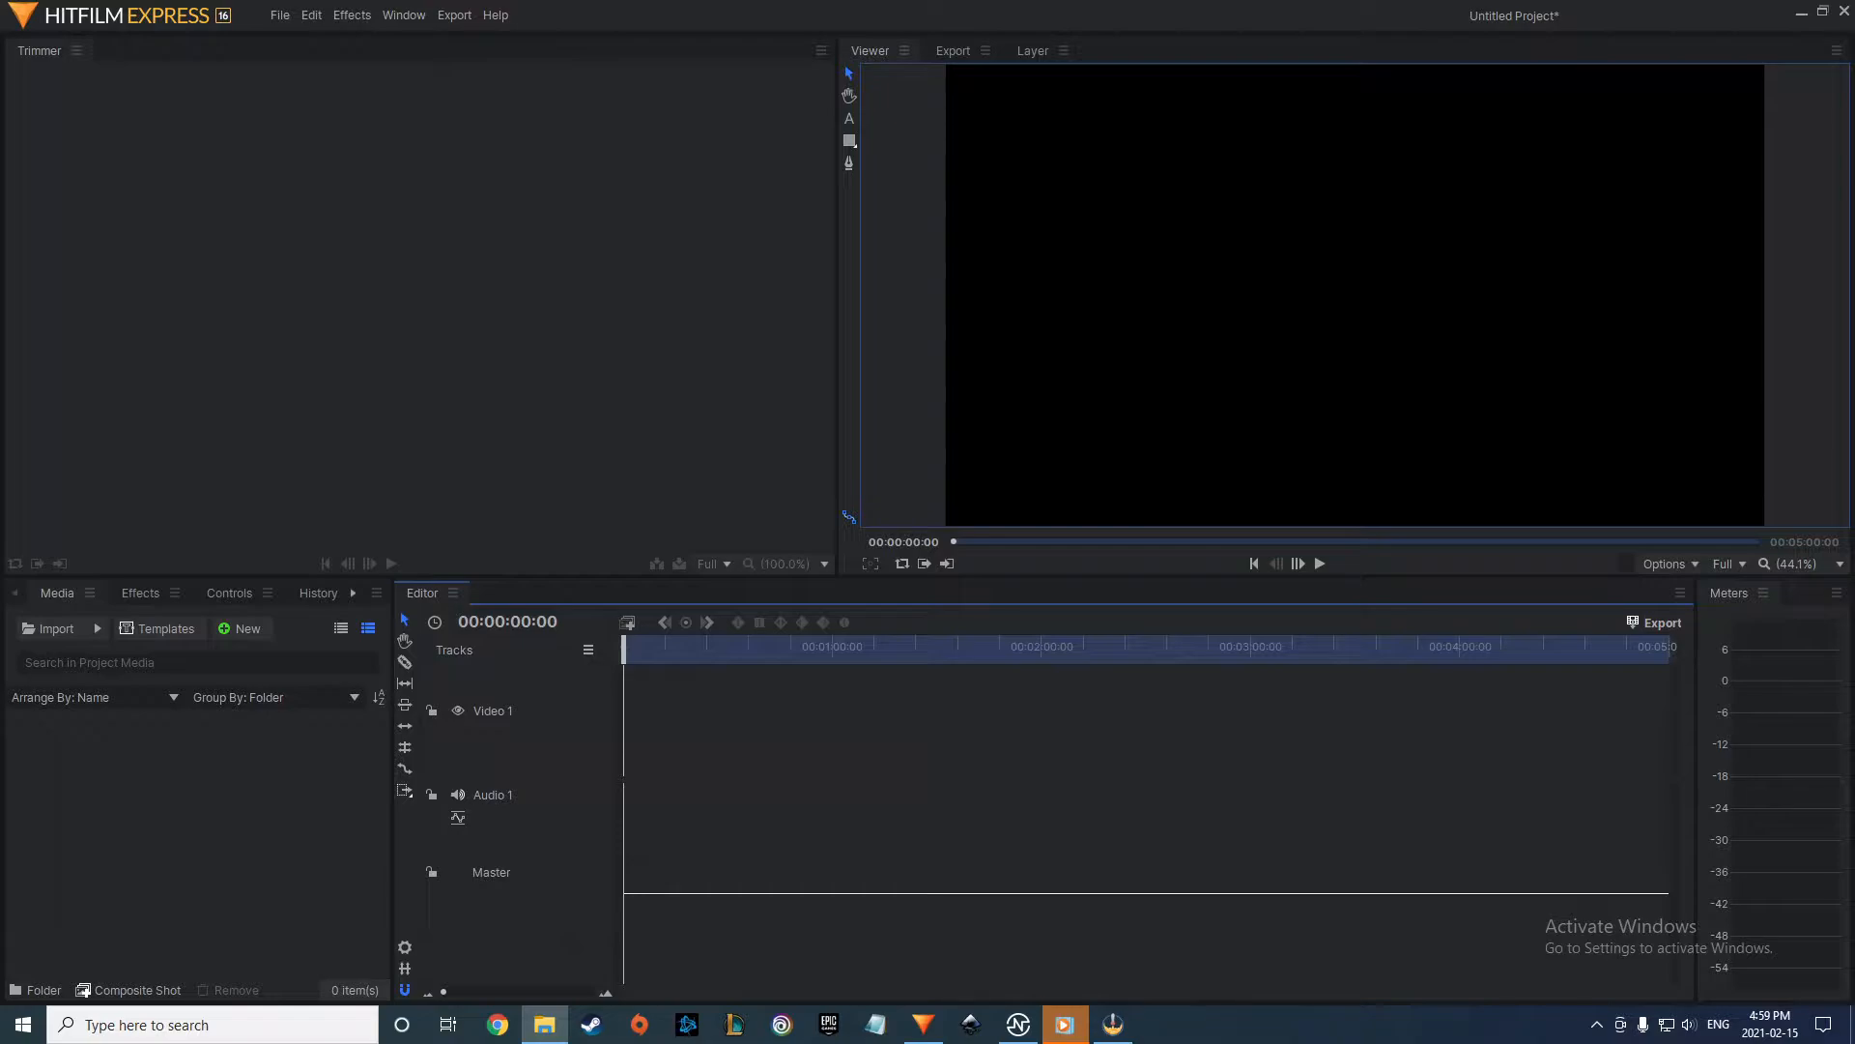
pyautogui.moveTo(377, 766); pyautogui.dragTo(253, 804)
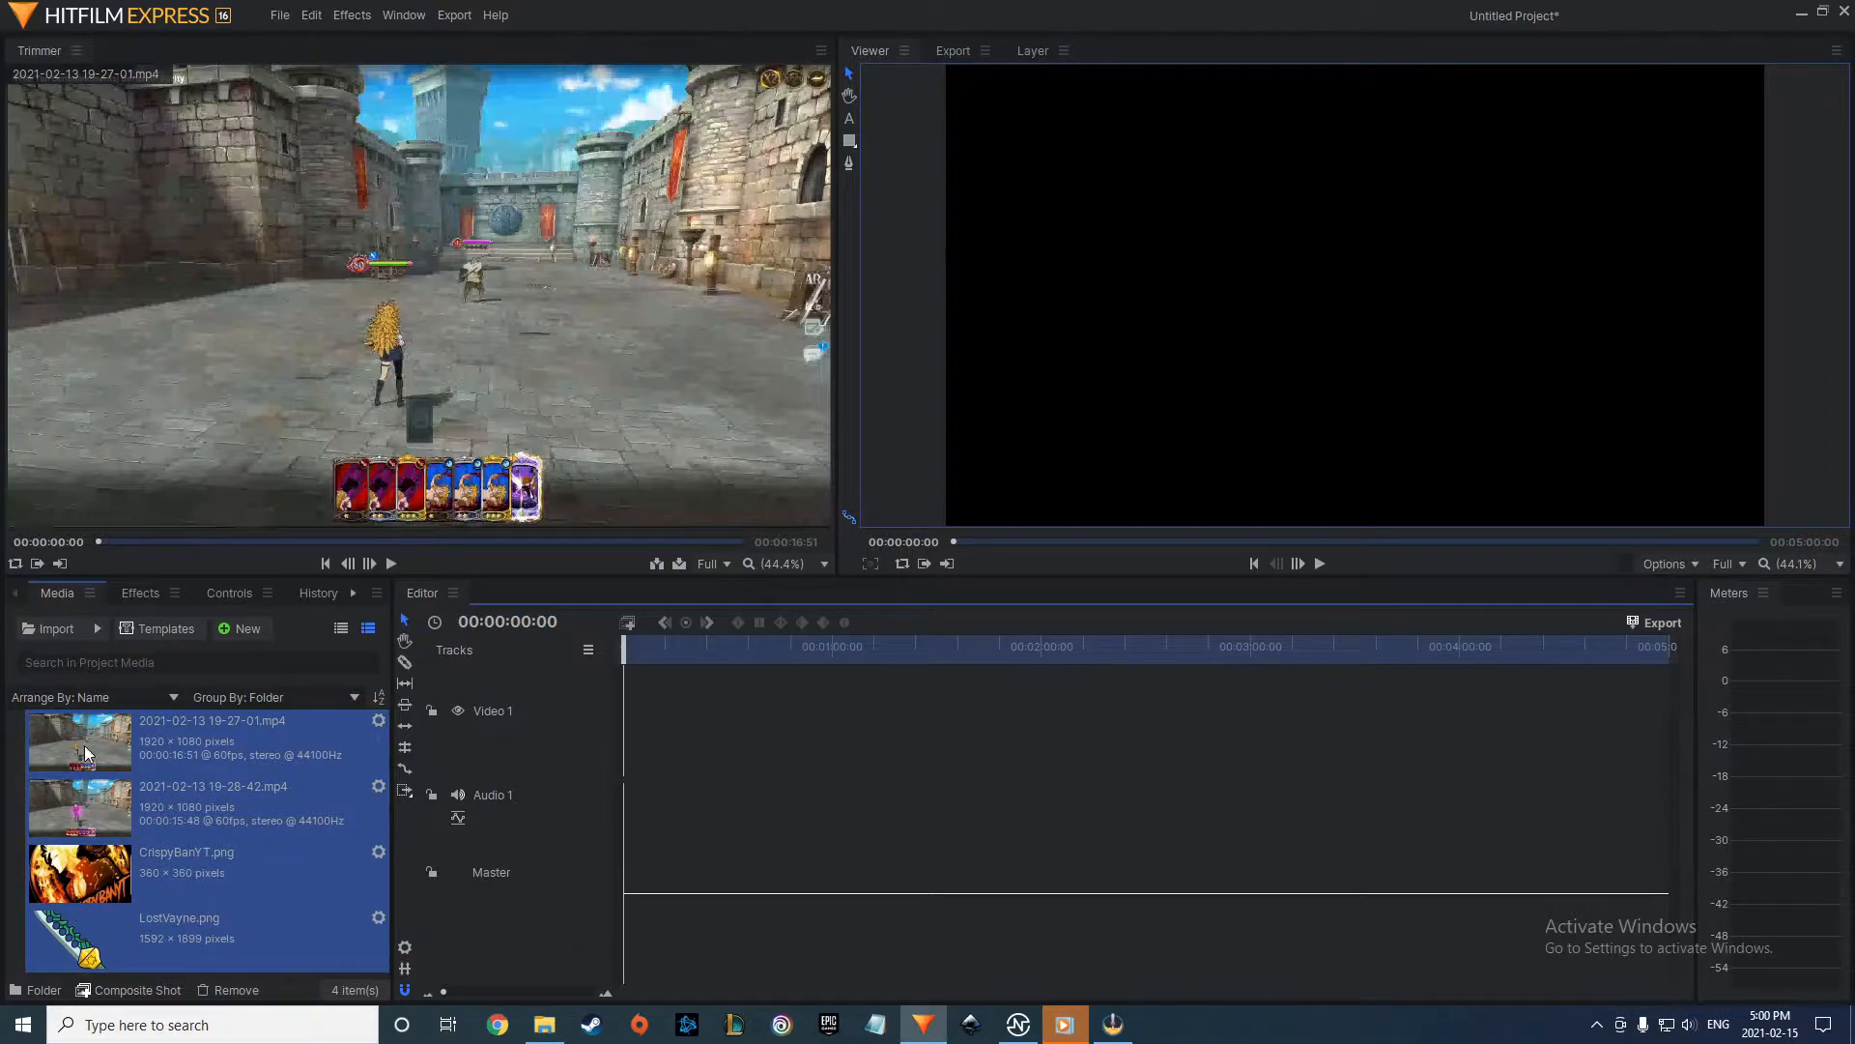
pyautogui.click(241, 768)
pyautogui.click(228, 812)
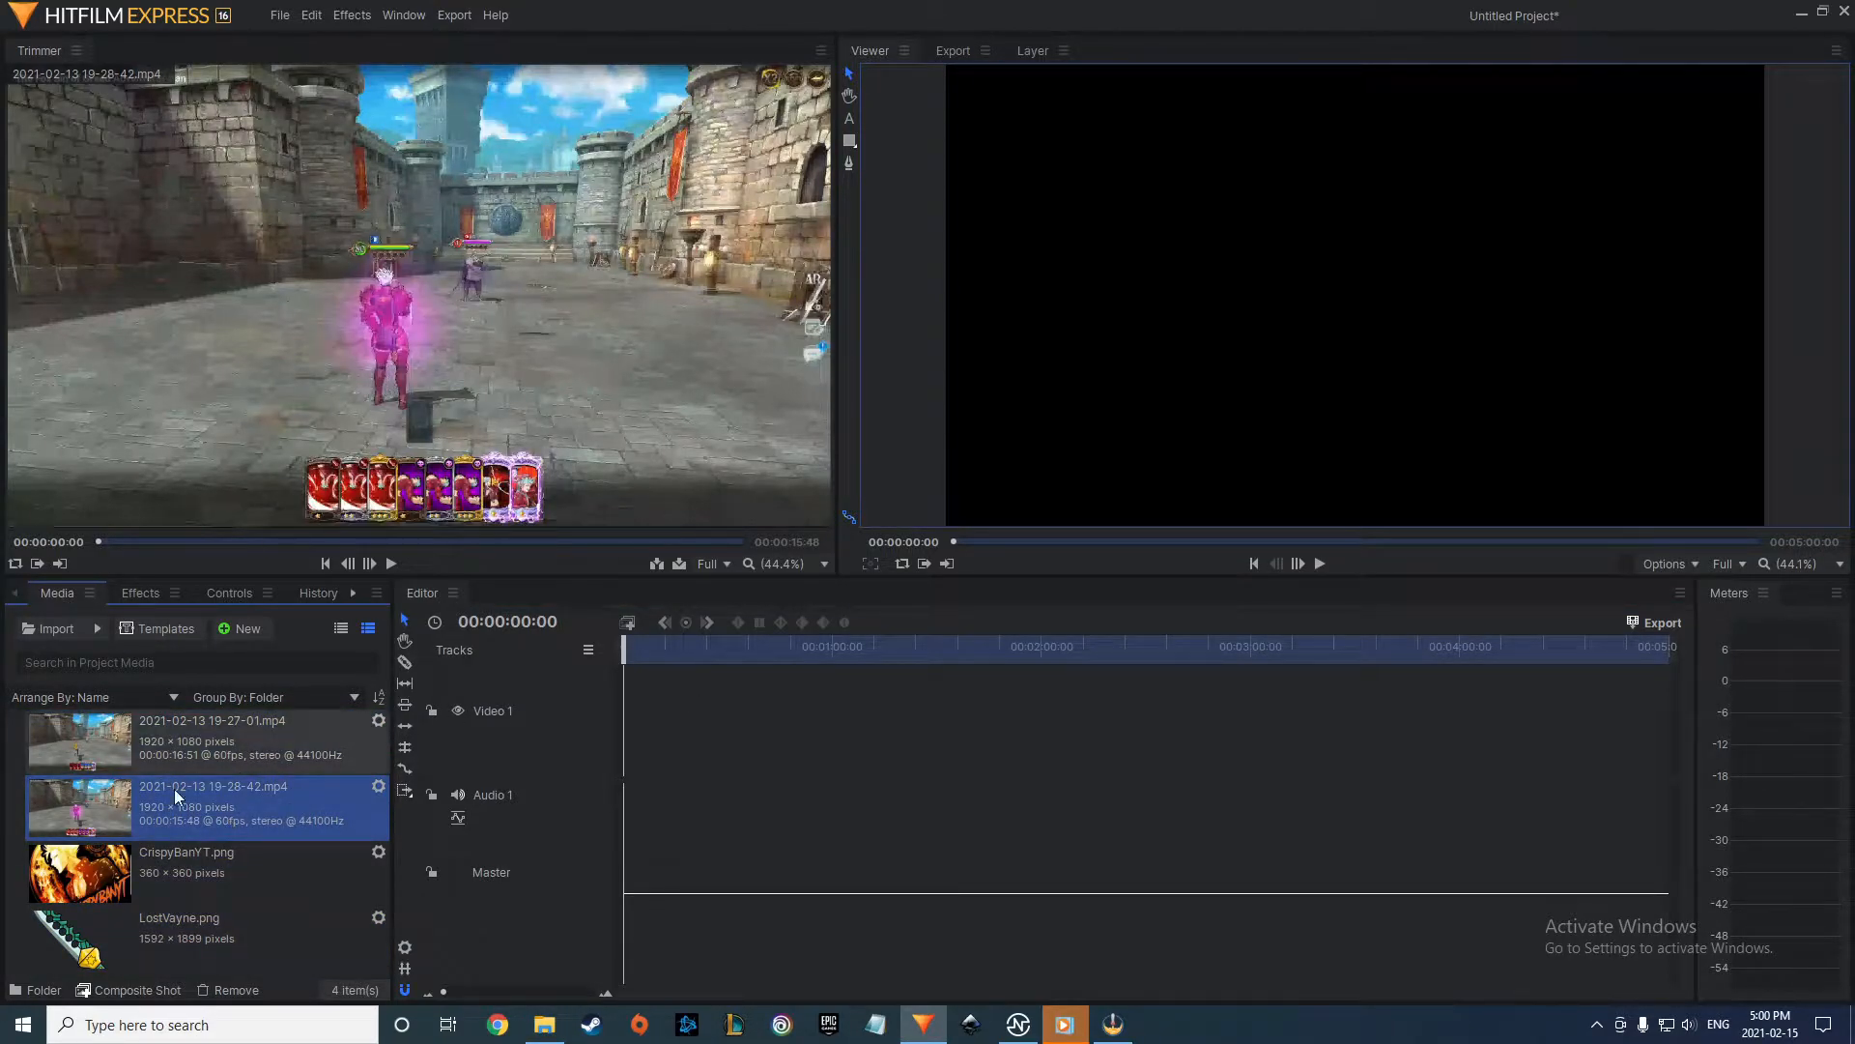
pyautogui.click(201, 722)
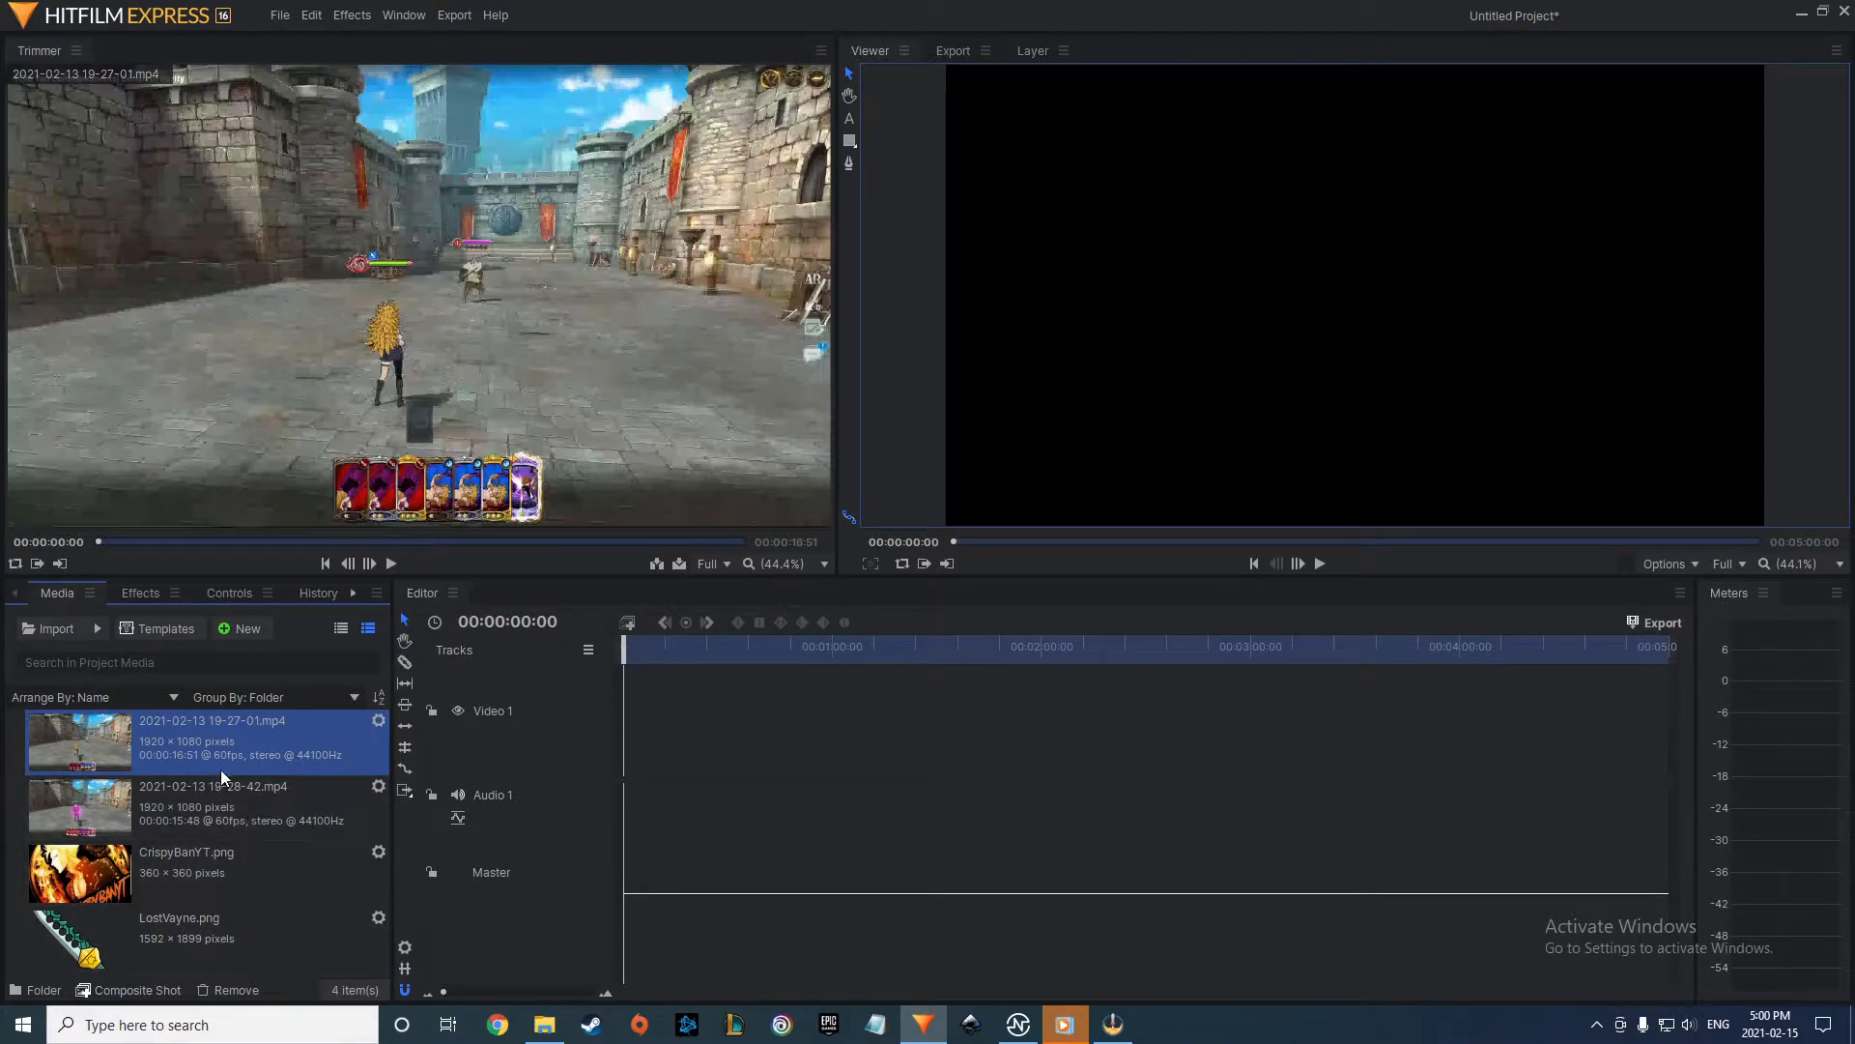
pyautogui.click(227, 811)
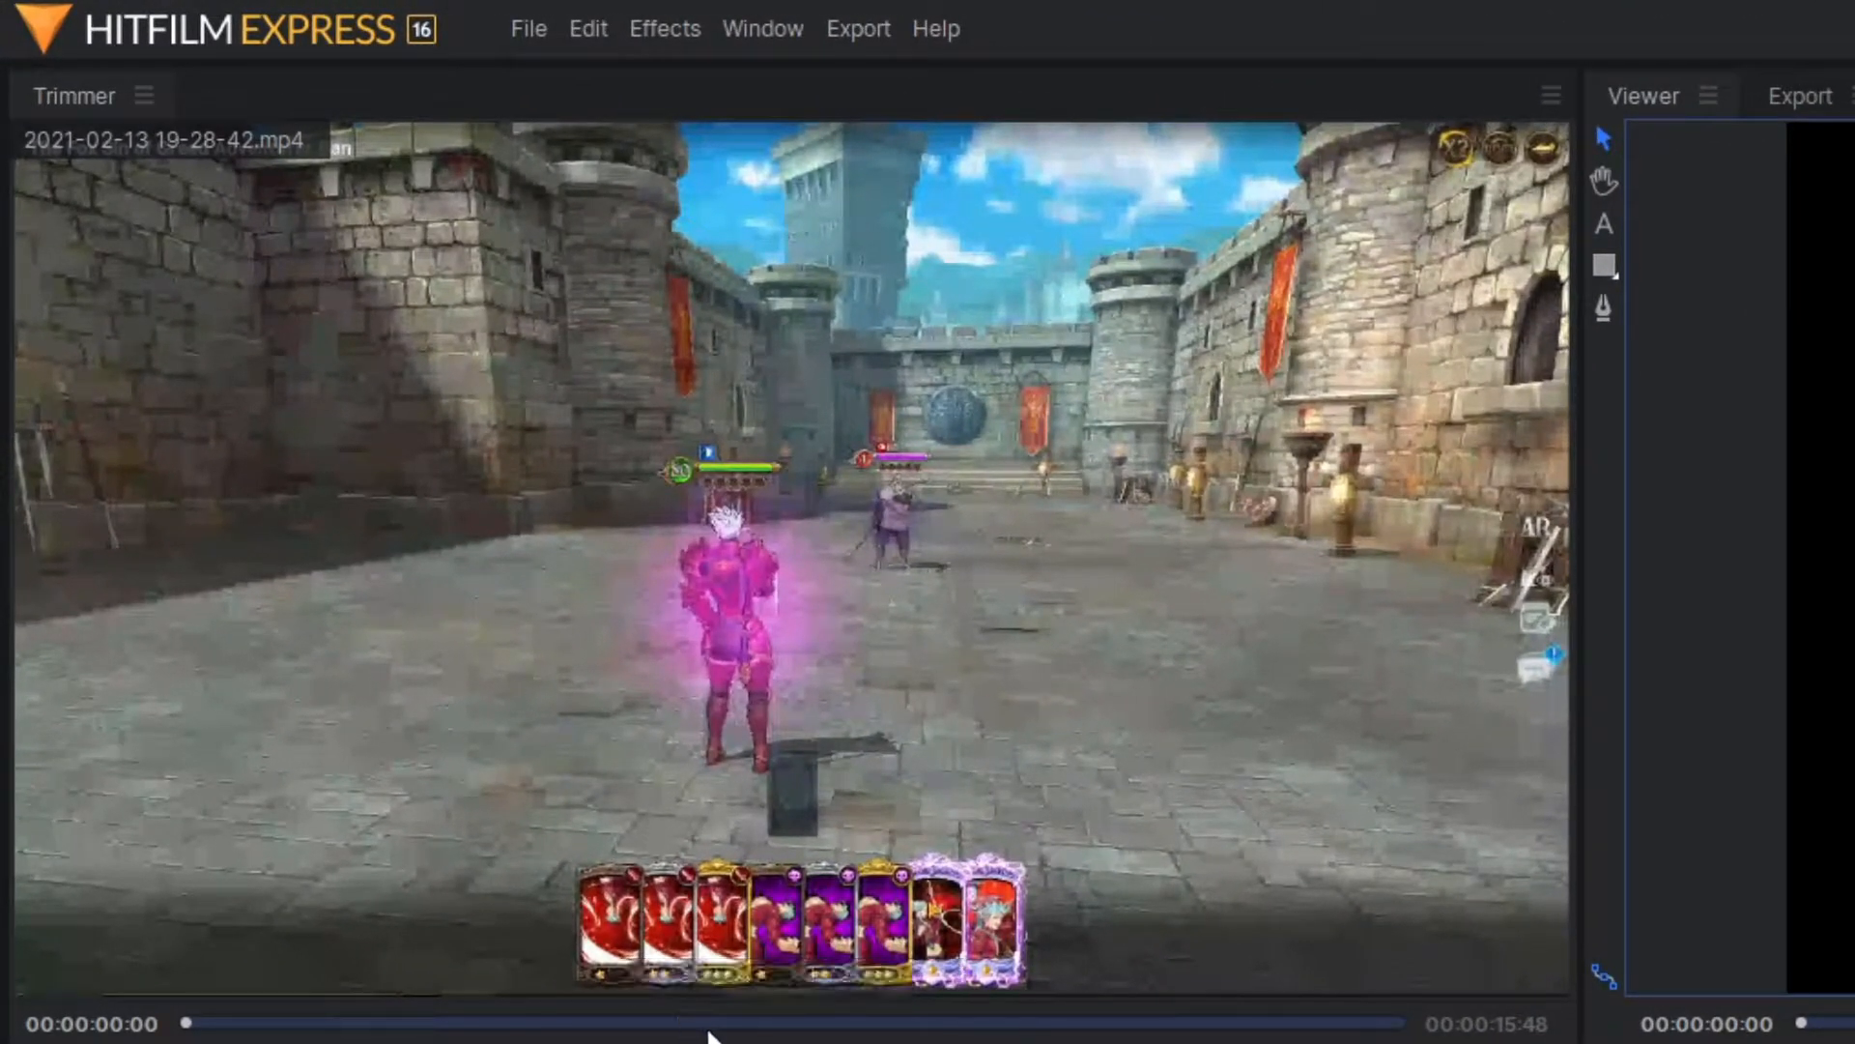
pyautogui.press('space')
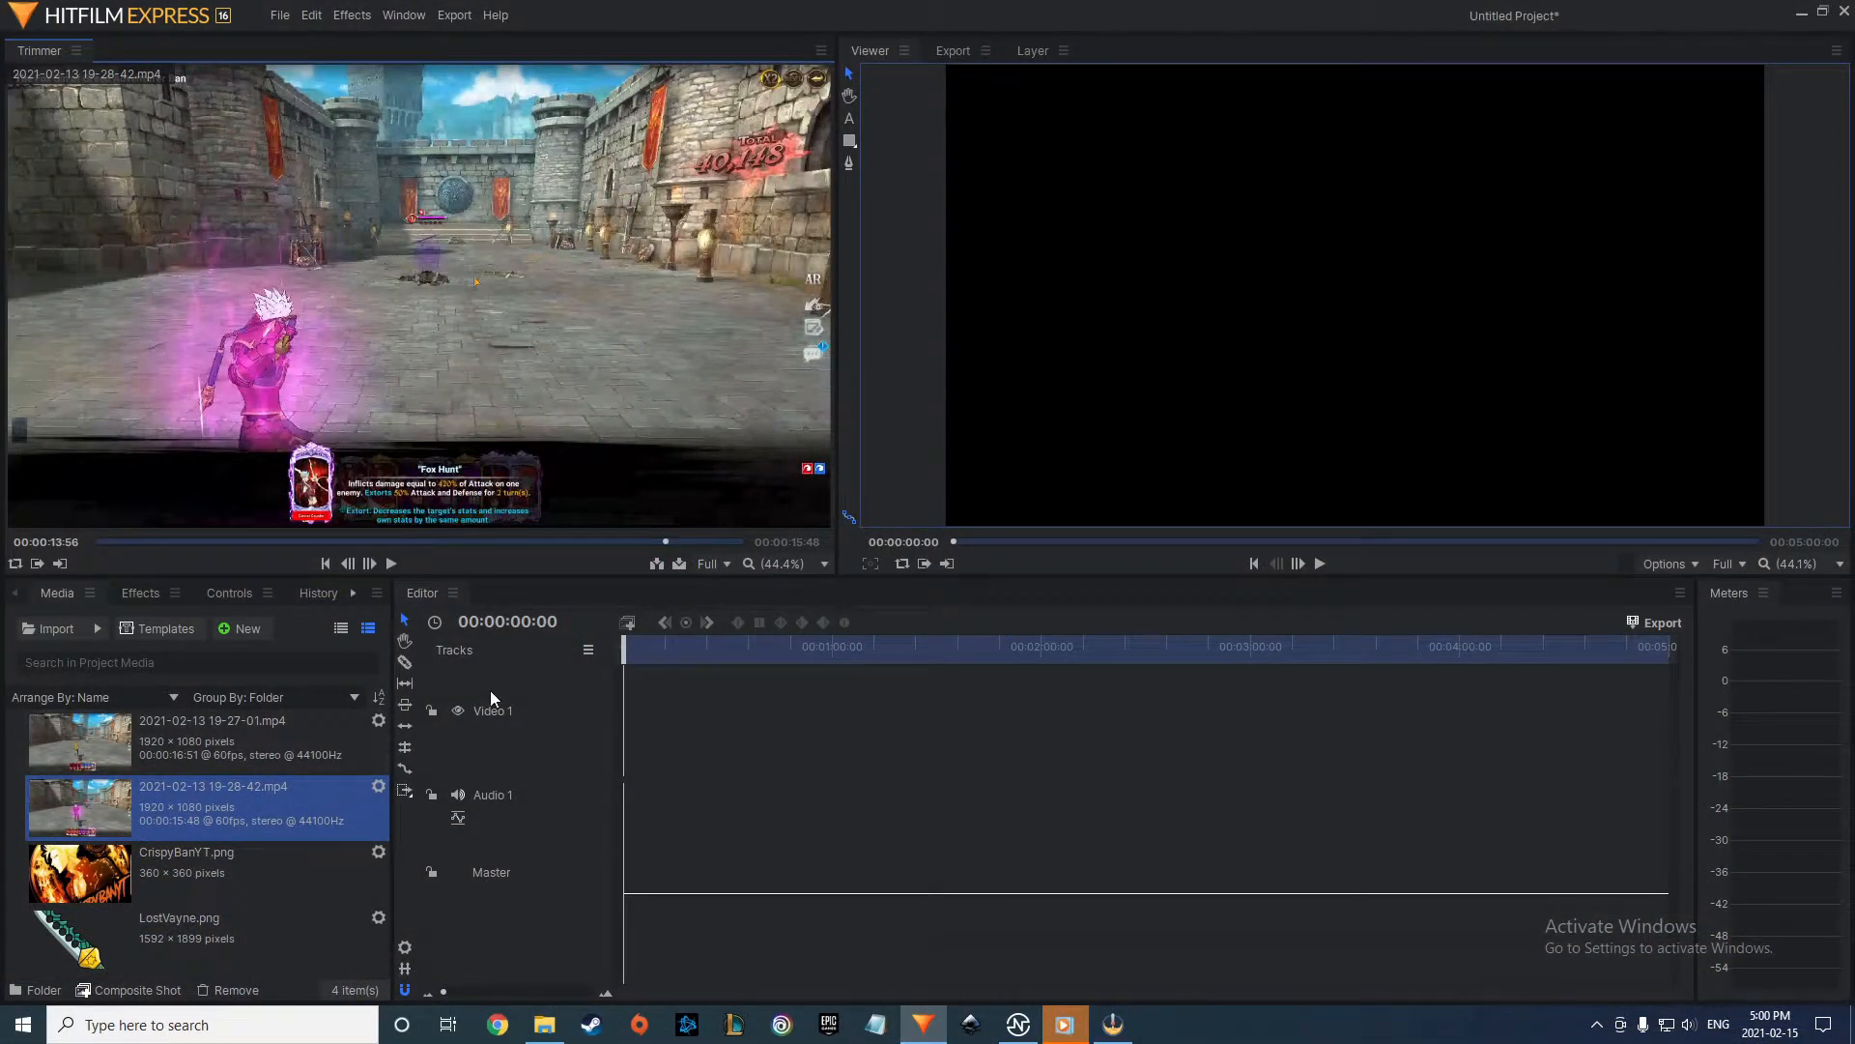
pyautogui.click(301, 746)
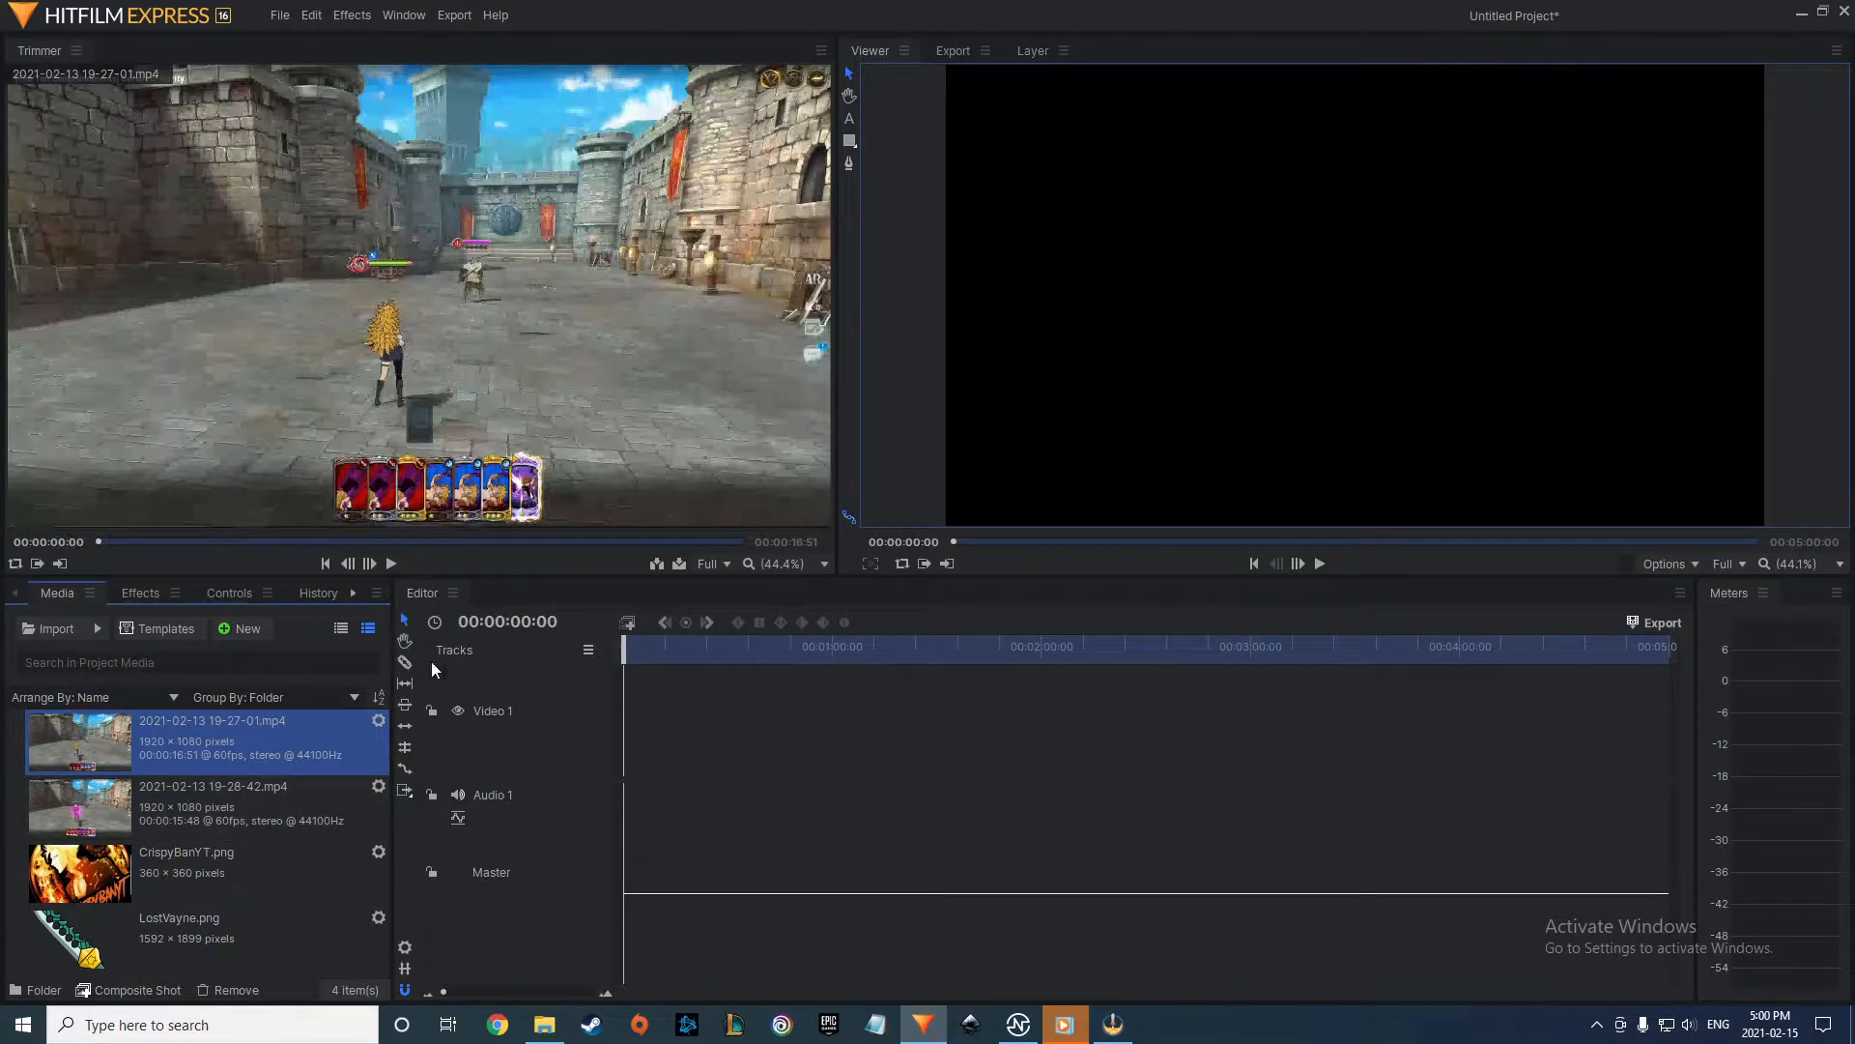
pyautogui.click(211, 879)
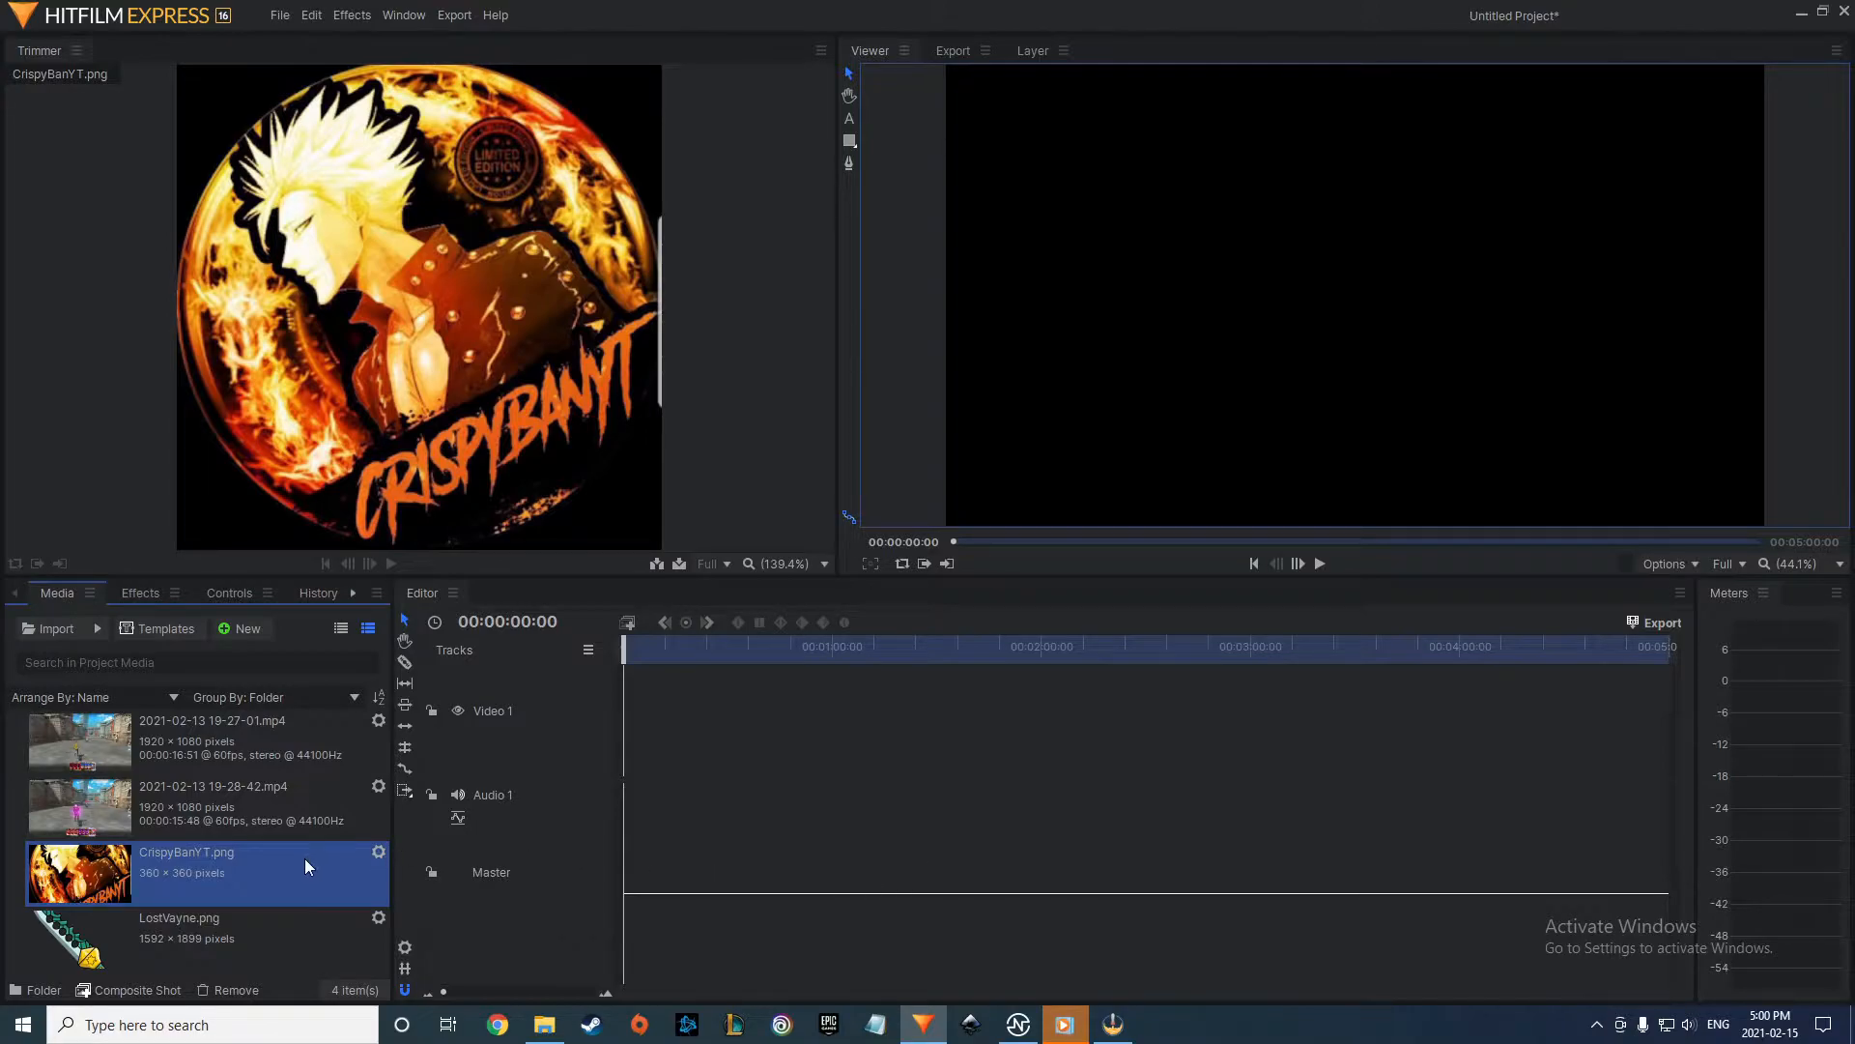
pyautogui.click(186, 952)
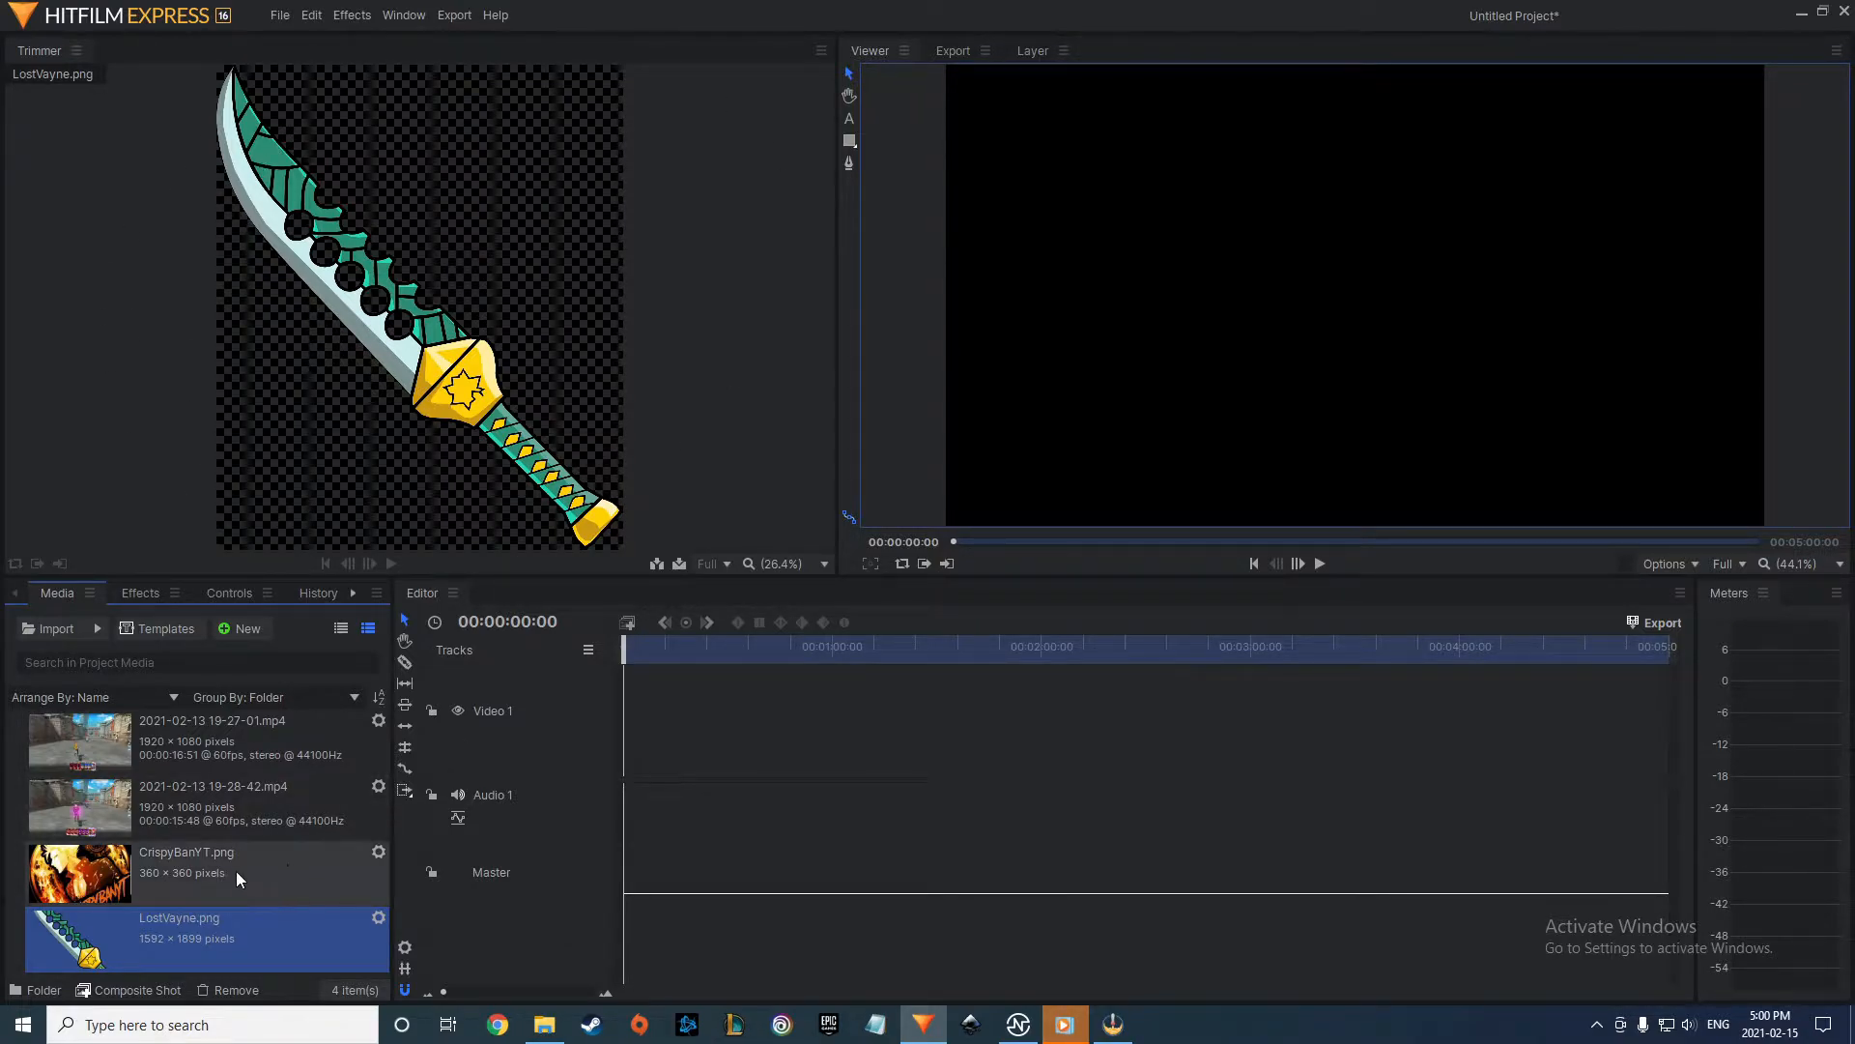
pyautogui.click(201, 738)
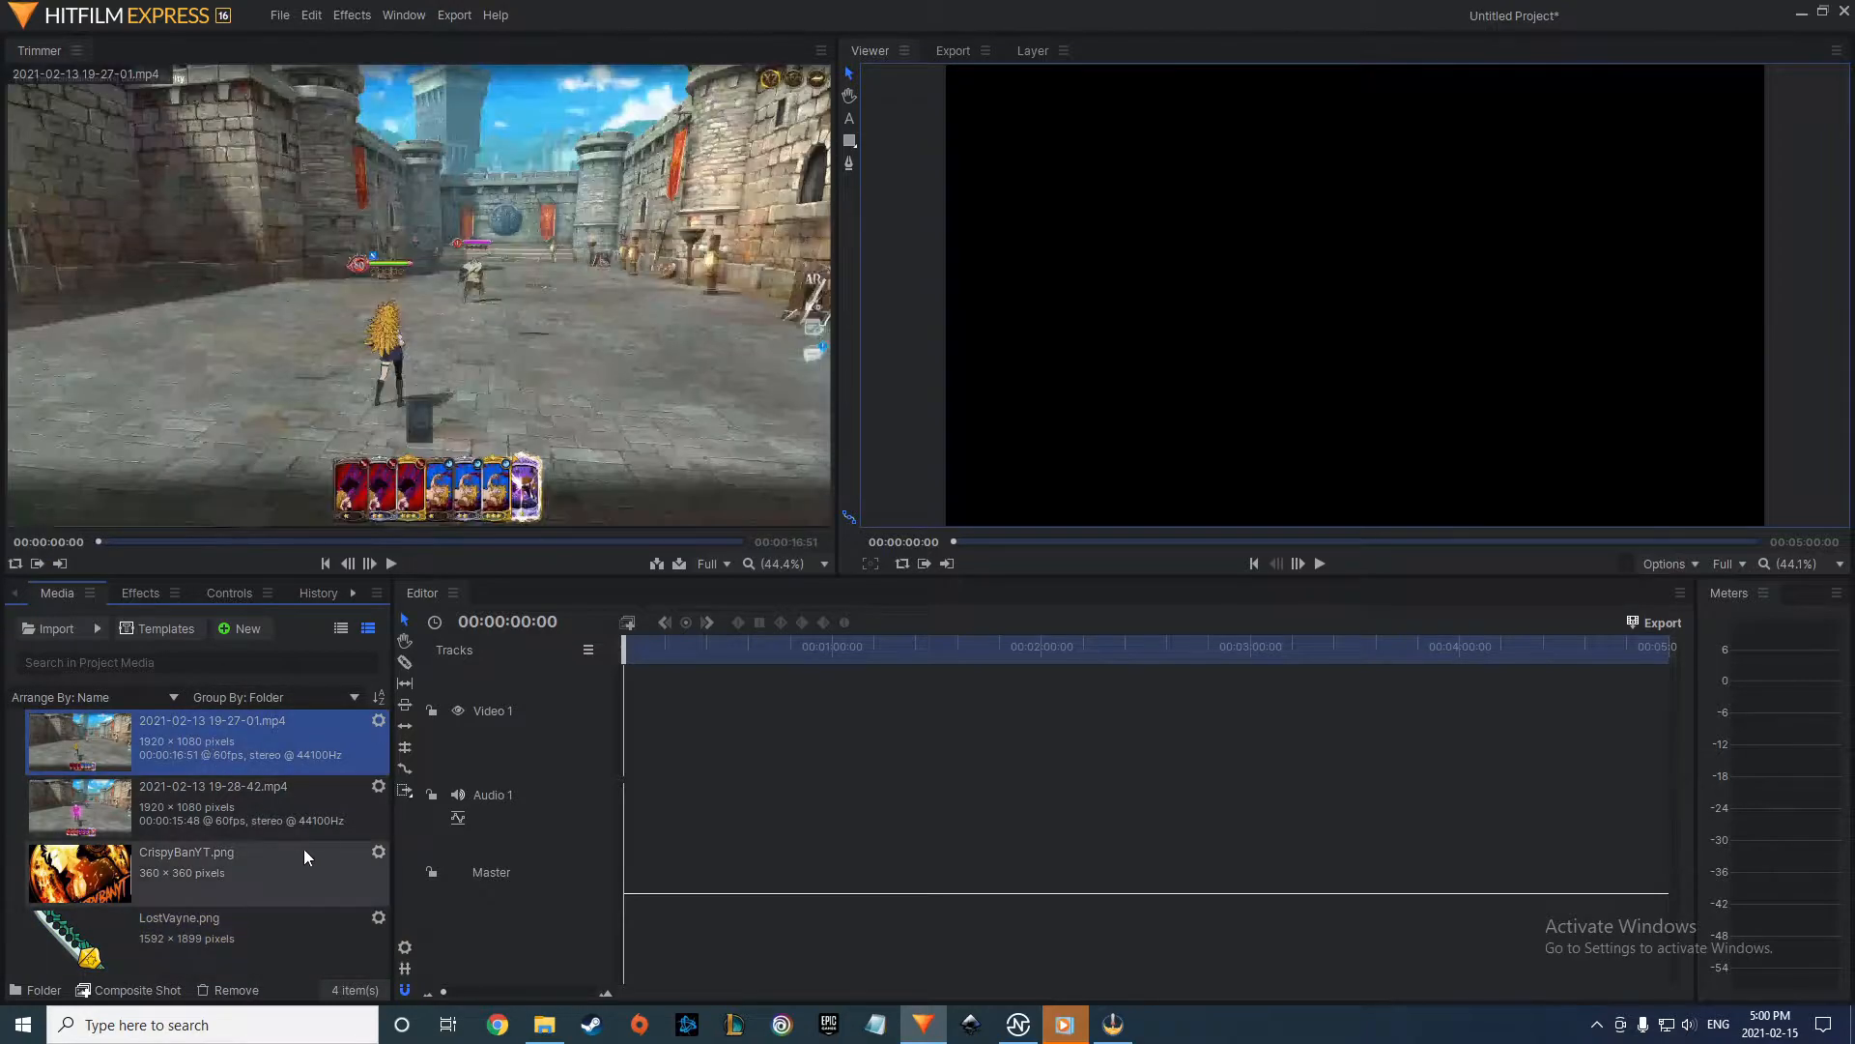
pyautogui.click(167, 876)
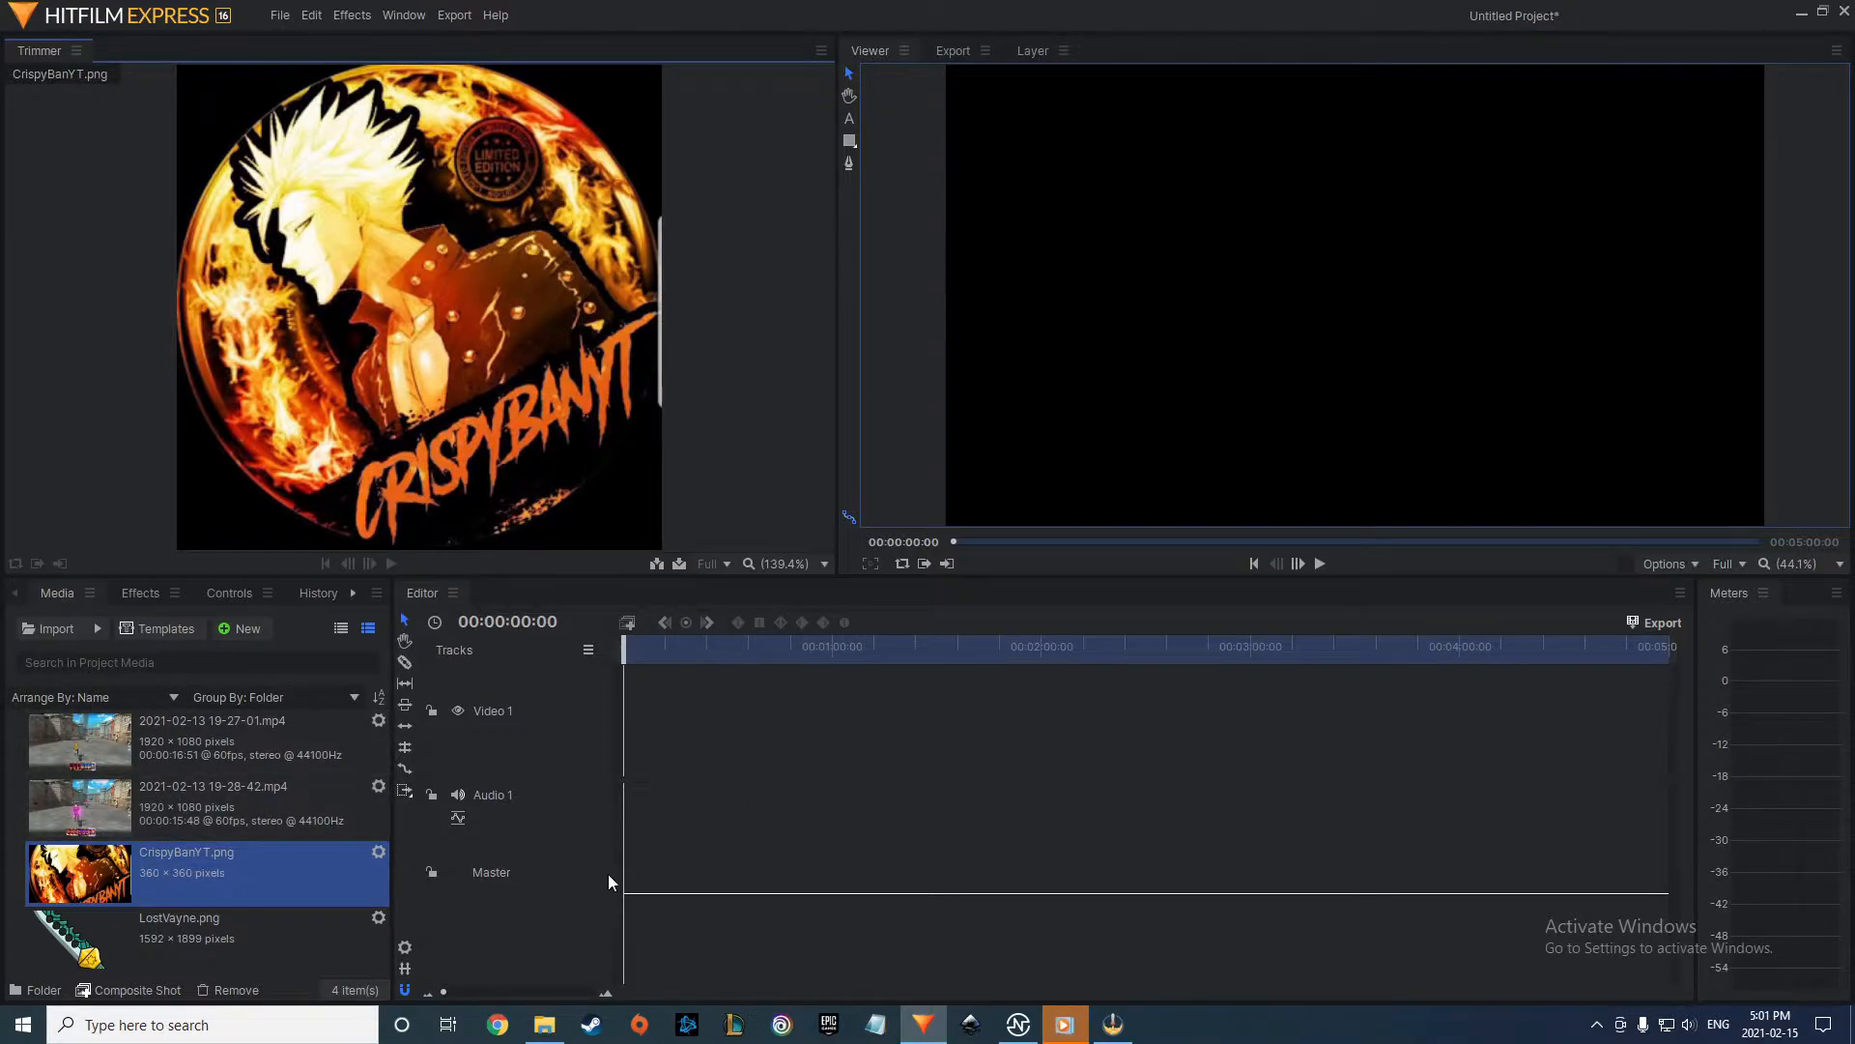
pyautogui.click(130, 745)
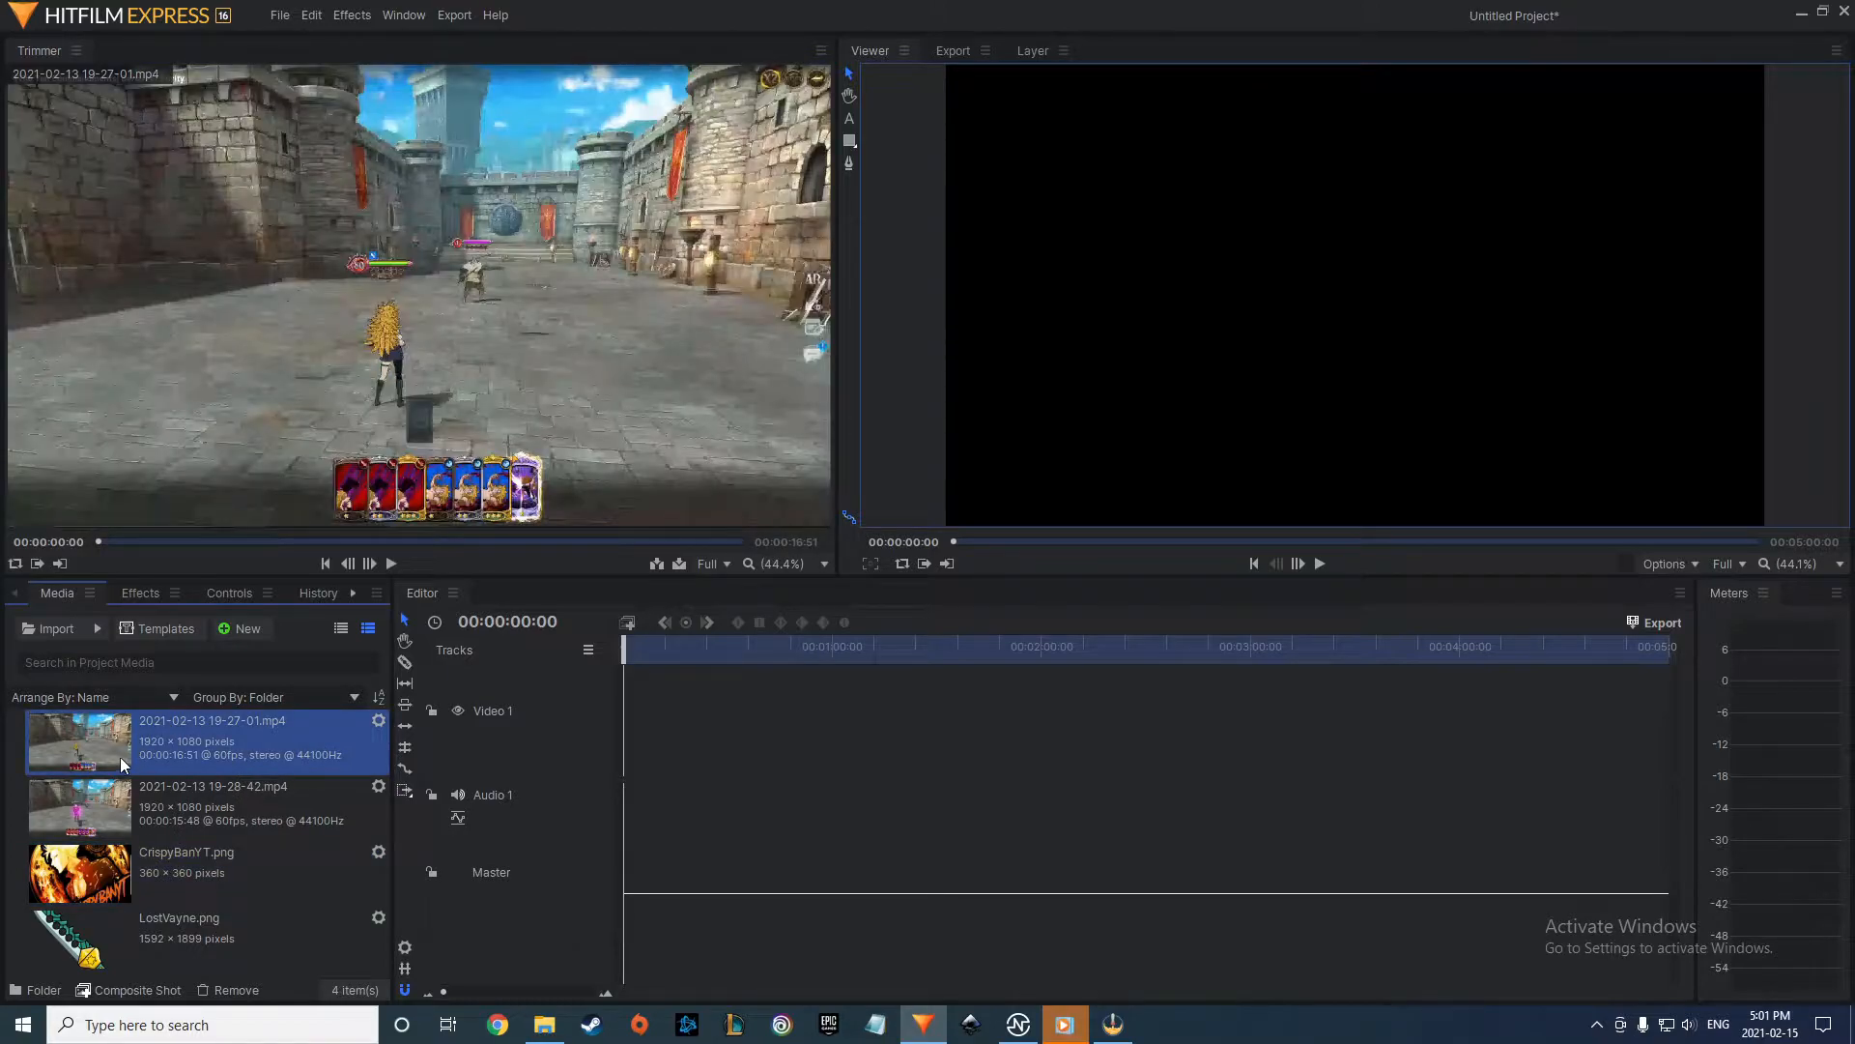
pyautogui.moveTo(267, 462)
pyautogui.moveTo(463, 765); pyautogui.dragTo(624, 750)
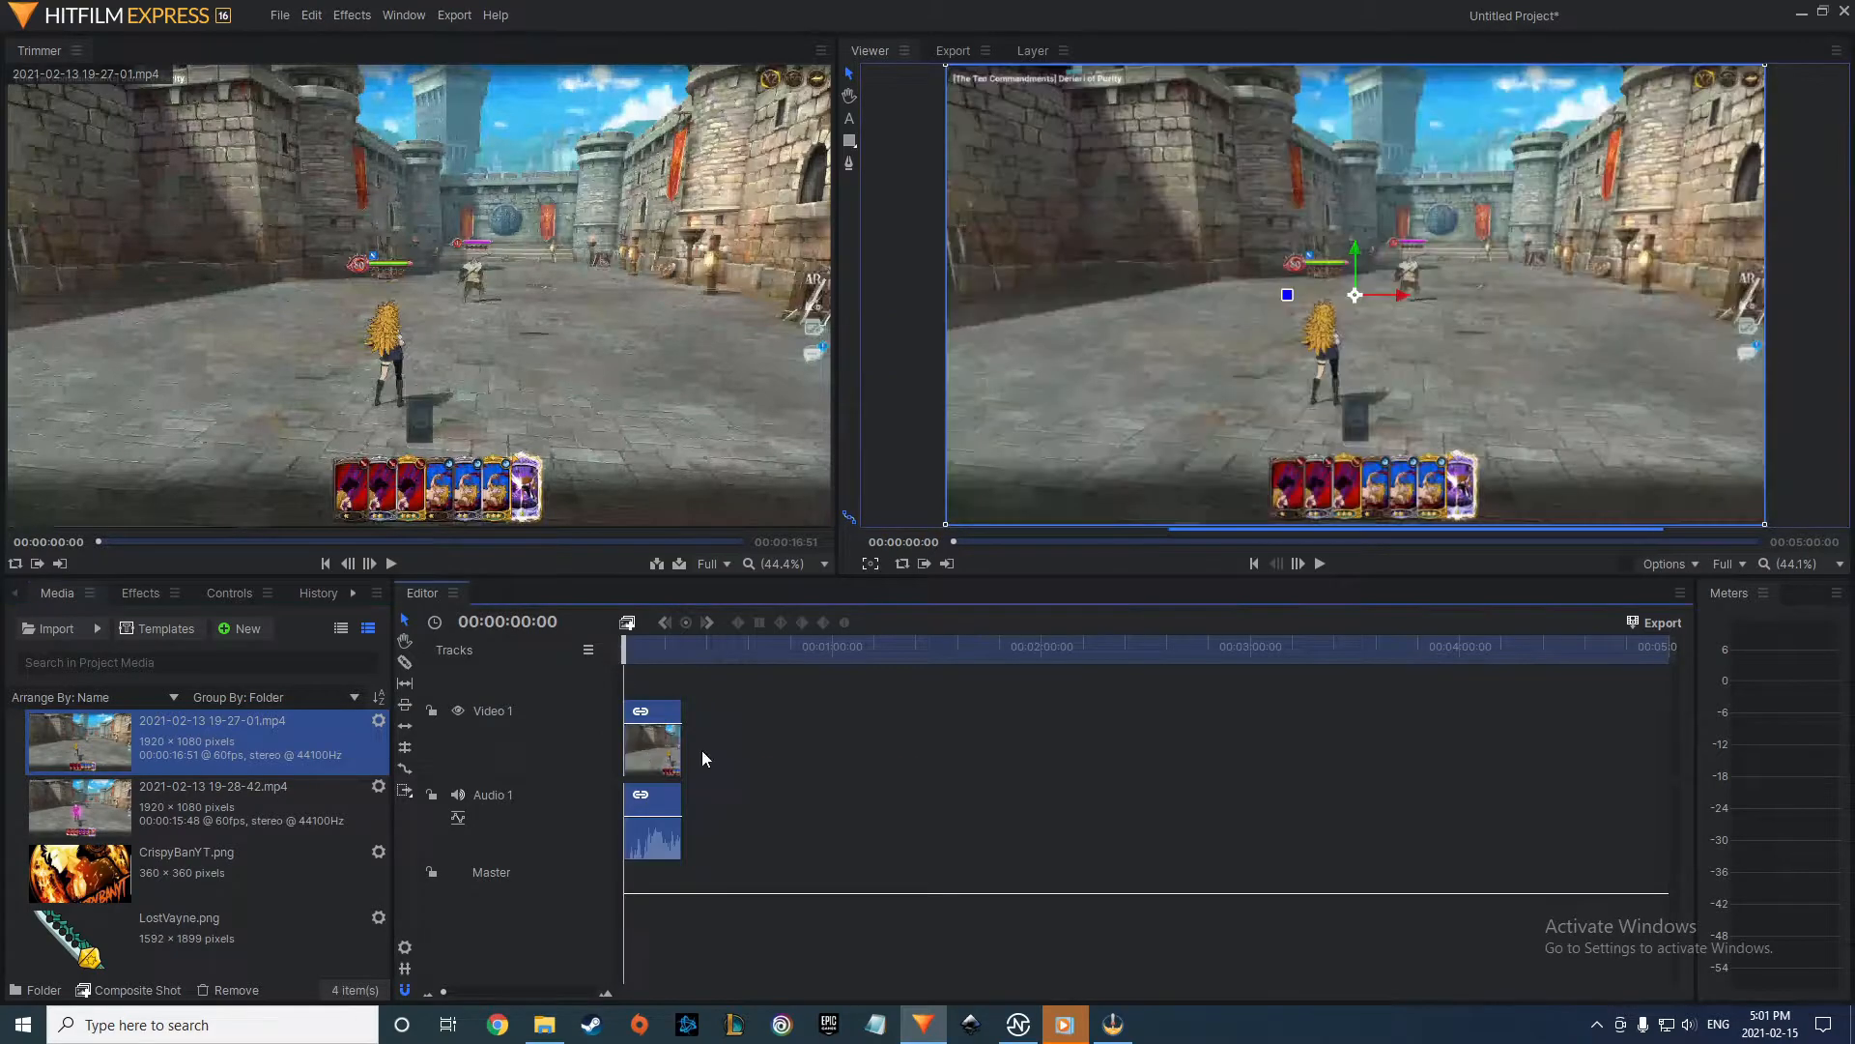
pyautogui.click(832, 767)
# Play the timeline clip for about 12 seconds and return the playhead to the start.
pyautogui.moveTo(77, 806); pyautogui.dragTo(134, 791)
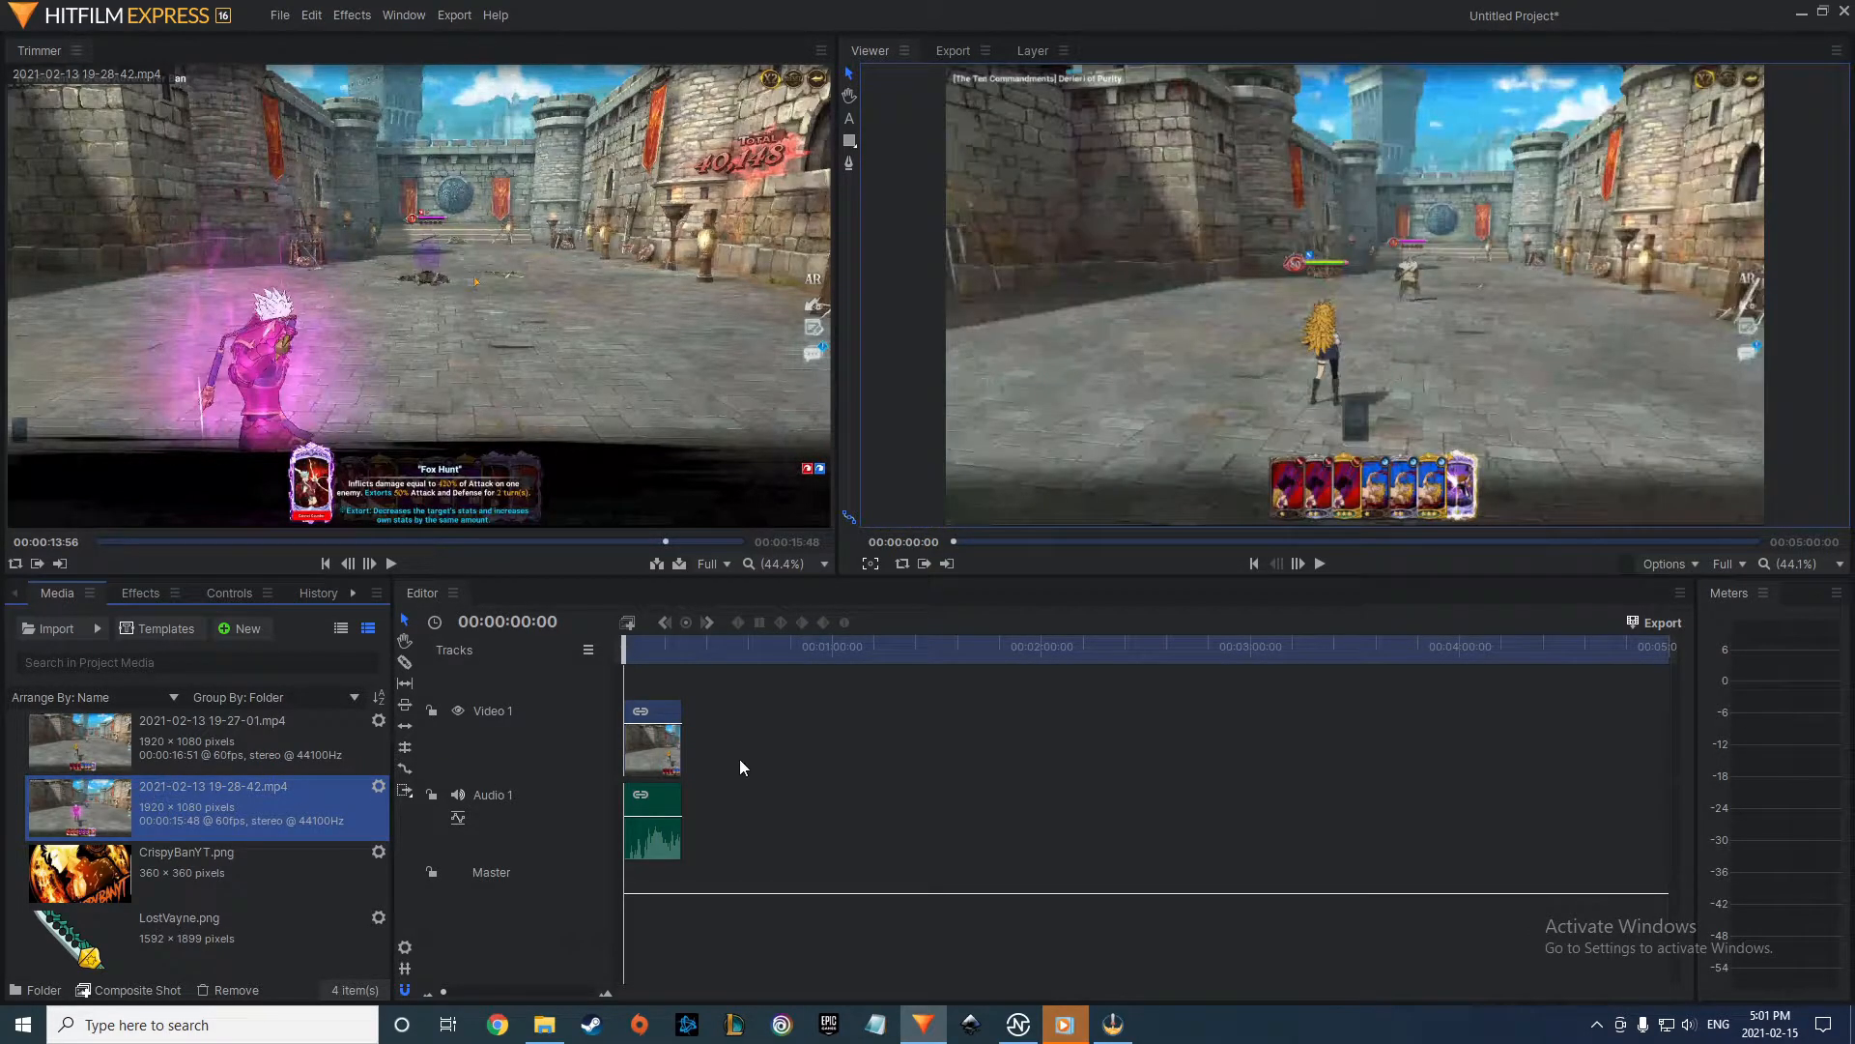
pyautogui.click(651, 762)
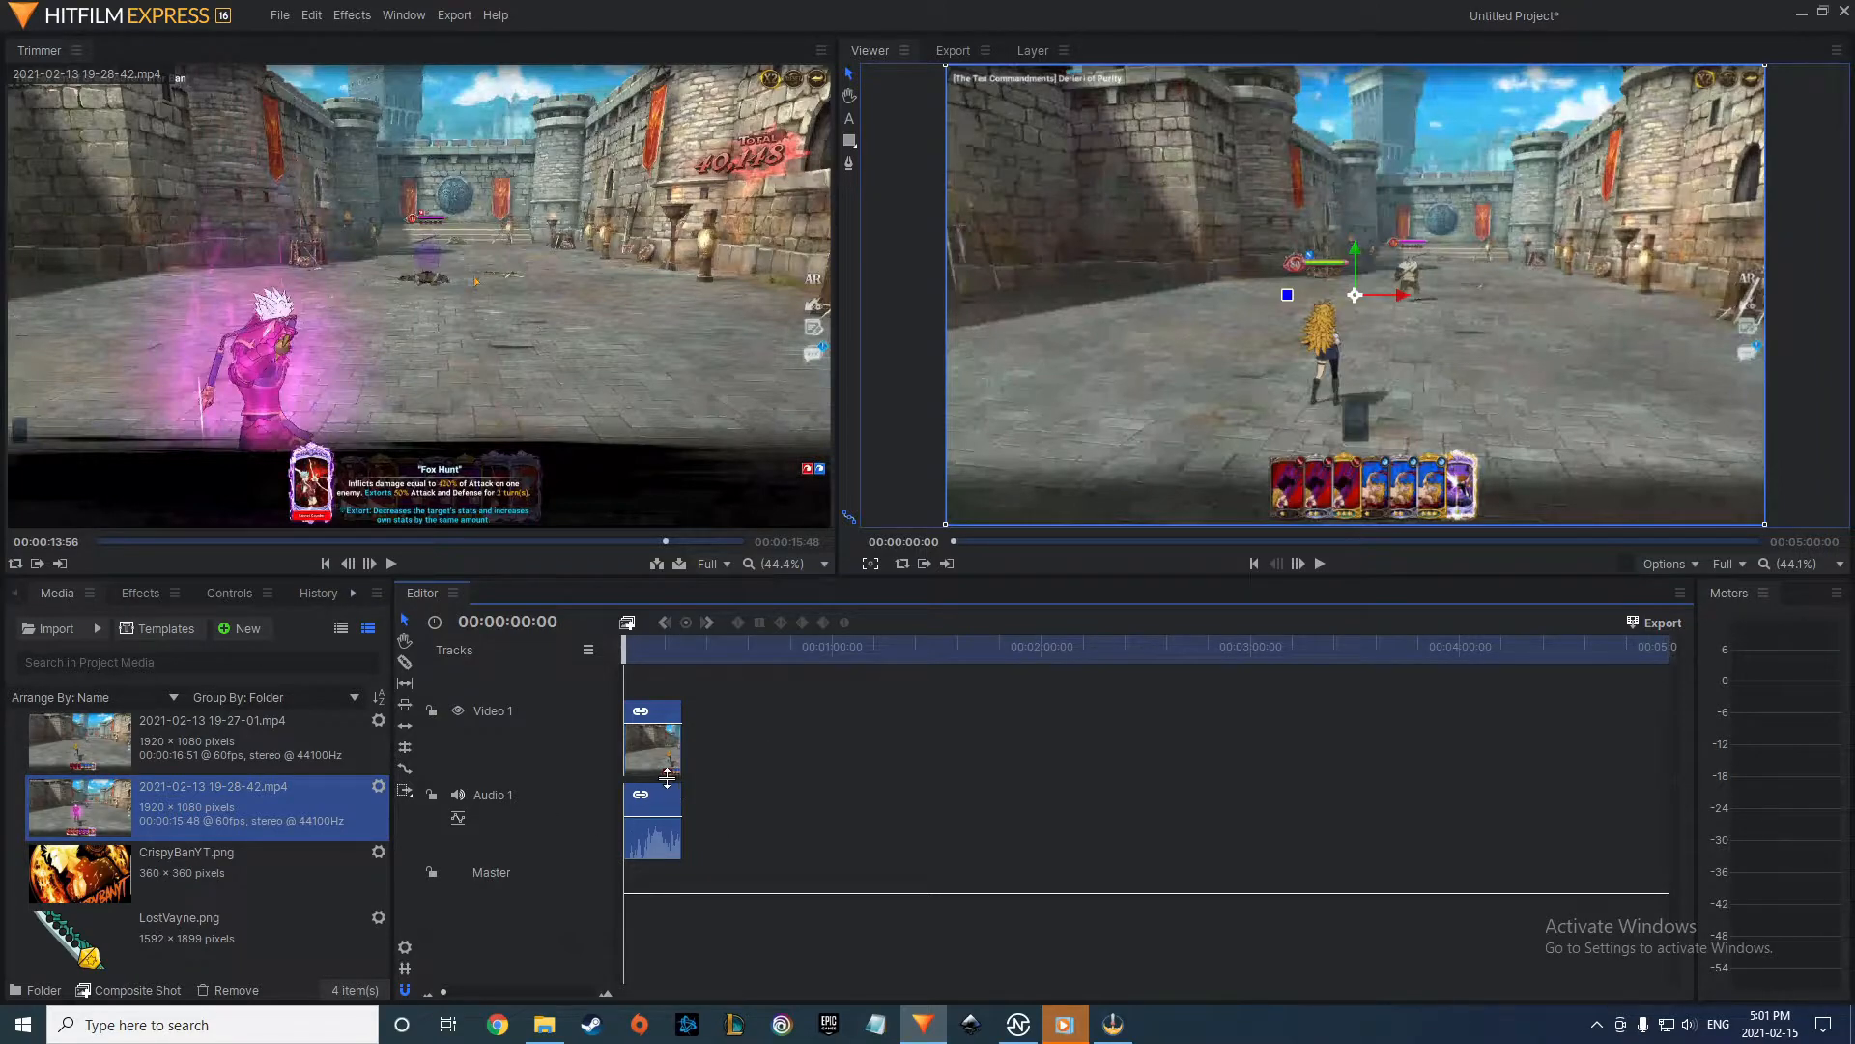
pyautogui.click(1320, 564)
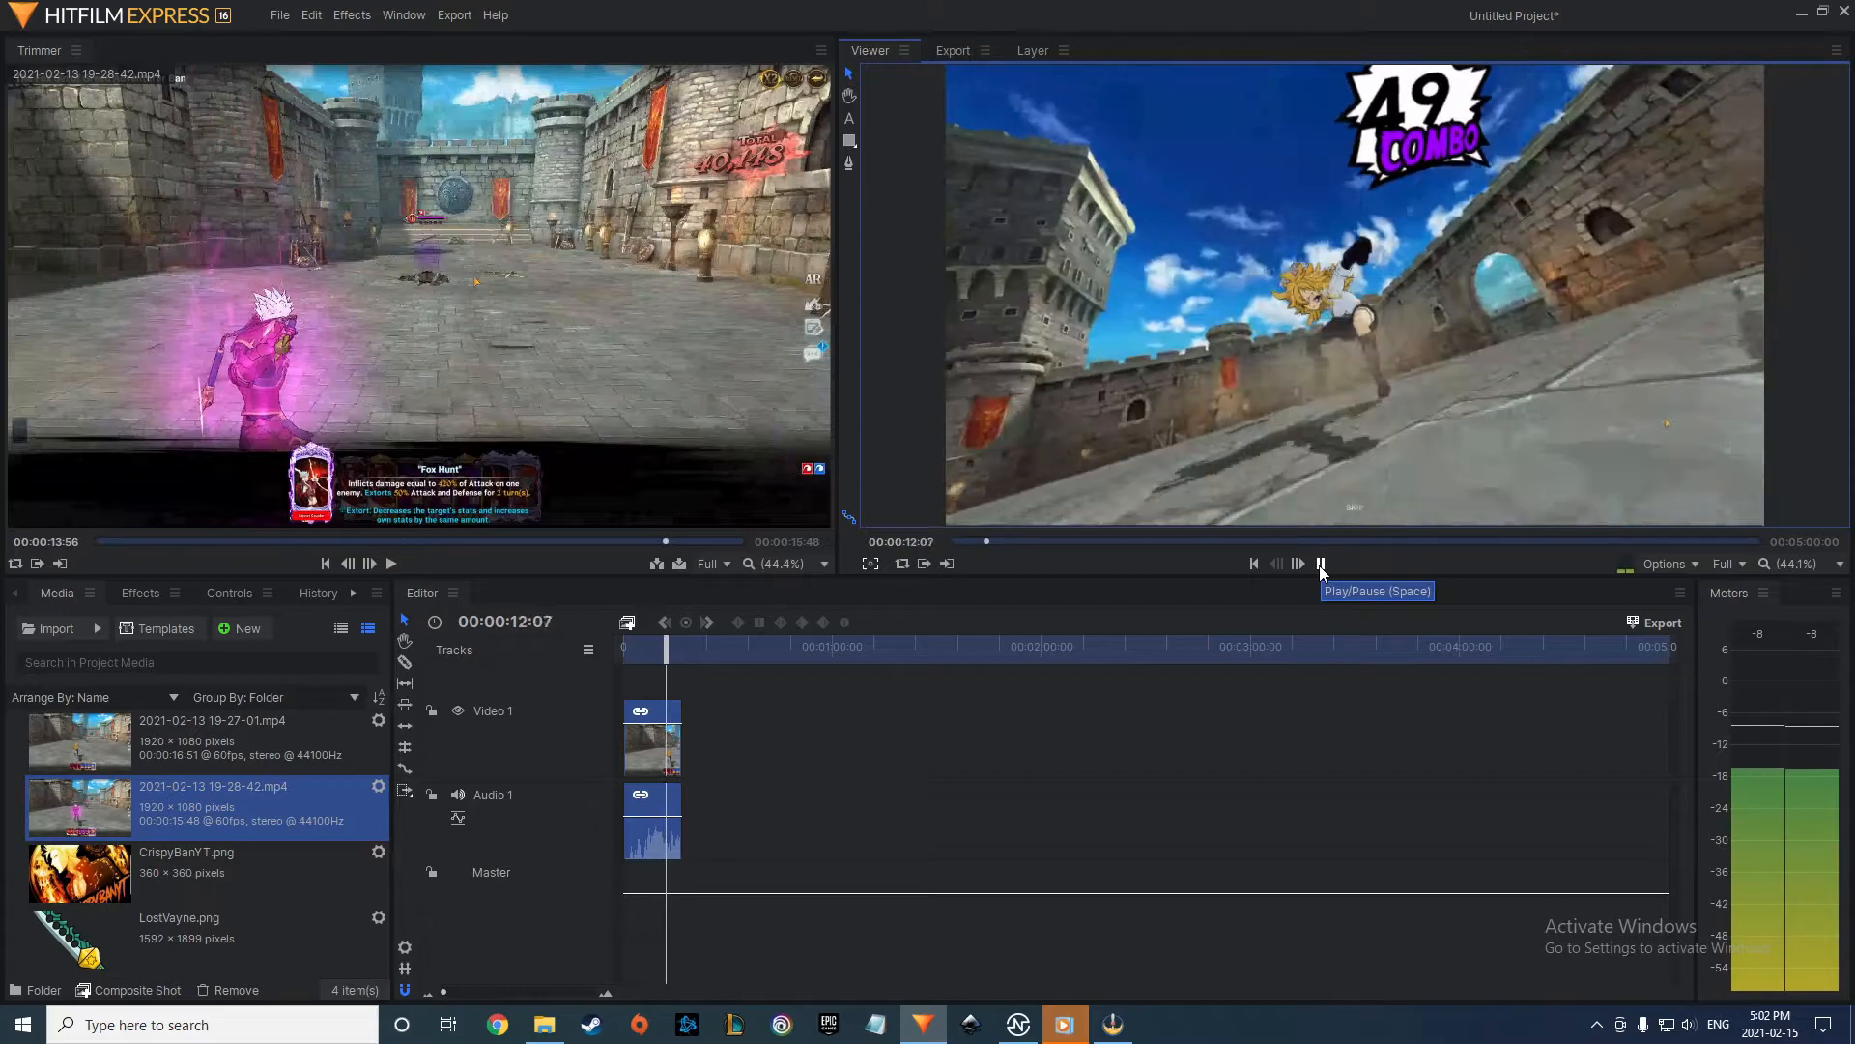
pyautogui.click(1320, 564)
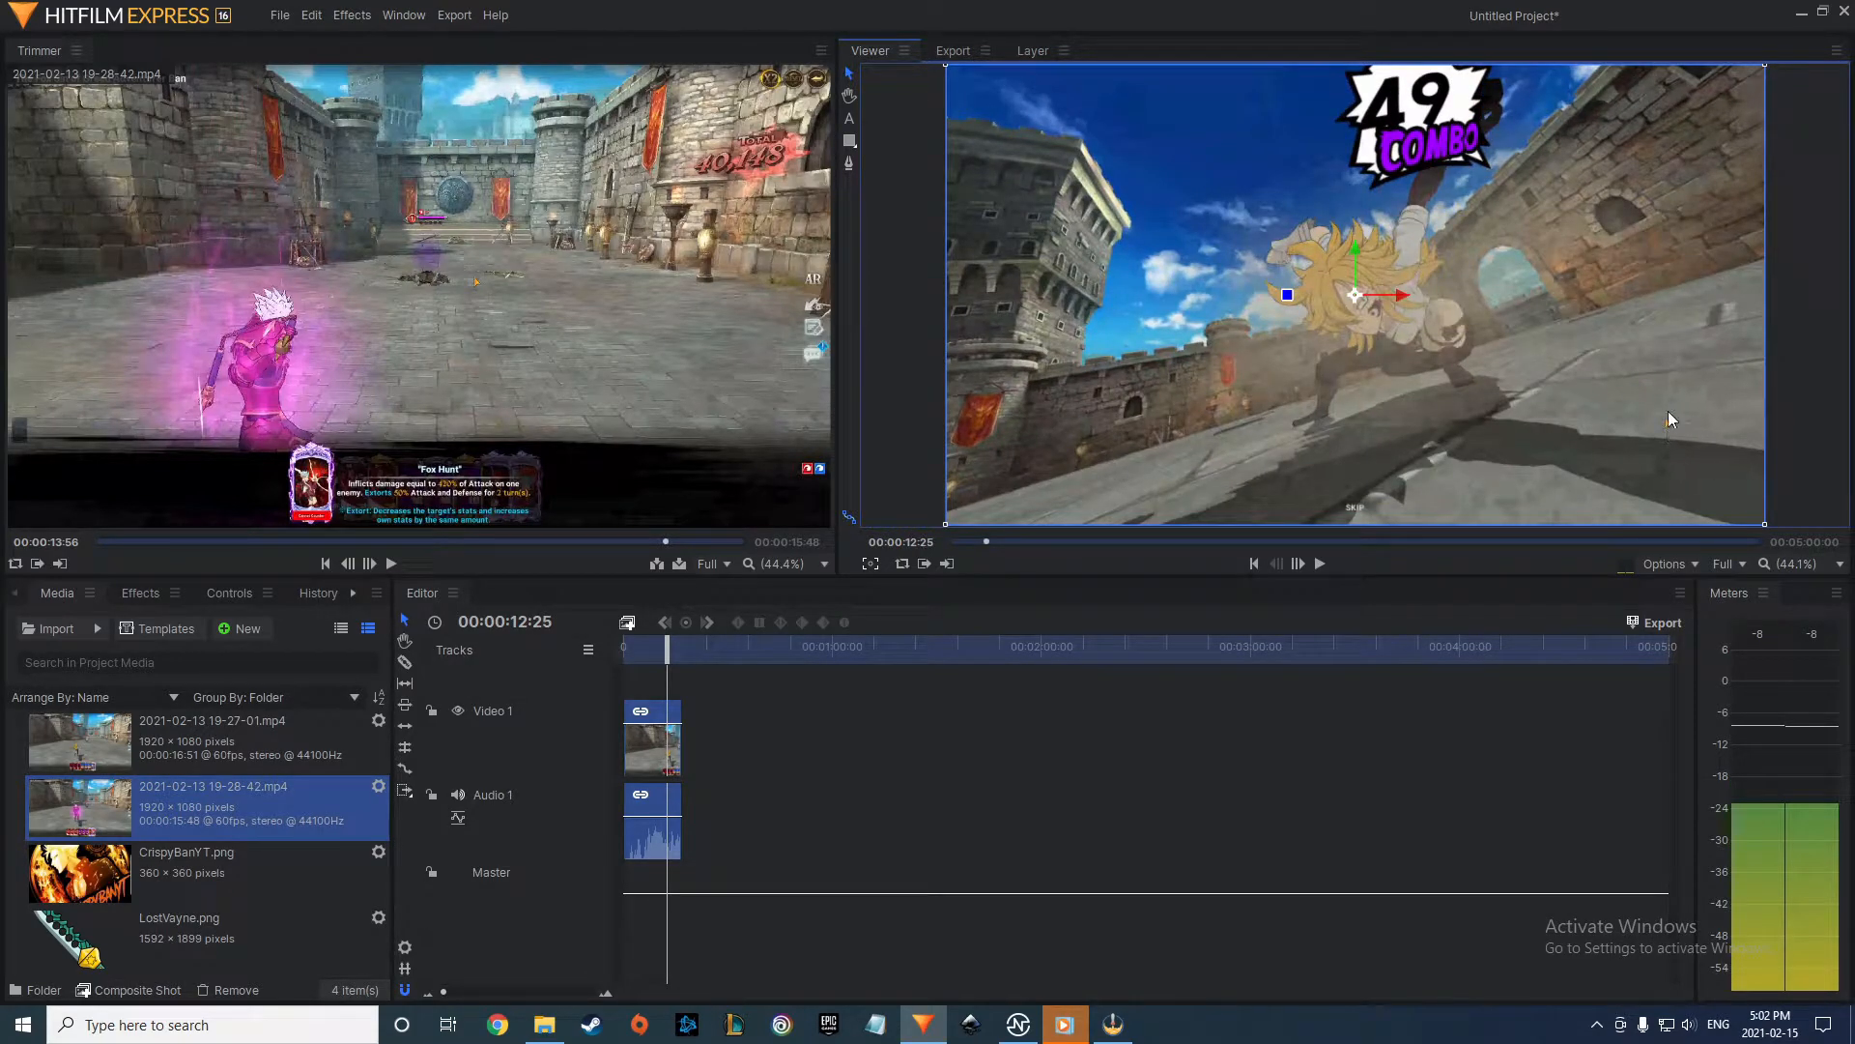
pyautogui.moveTo(598, 299)
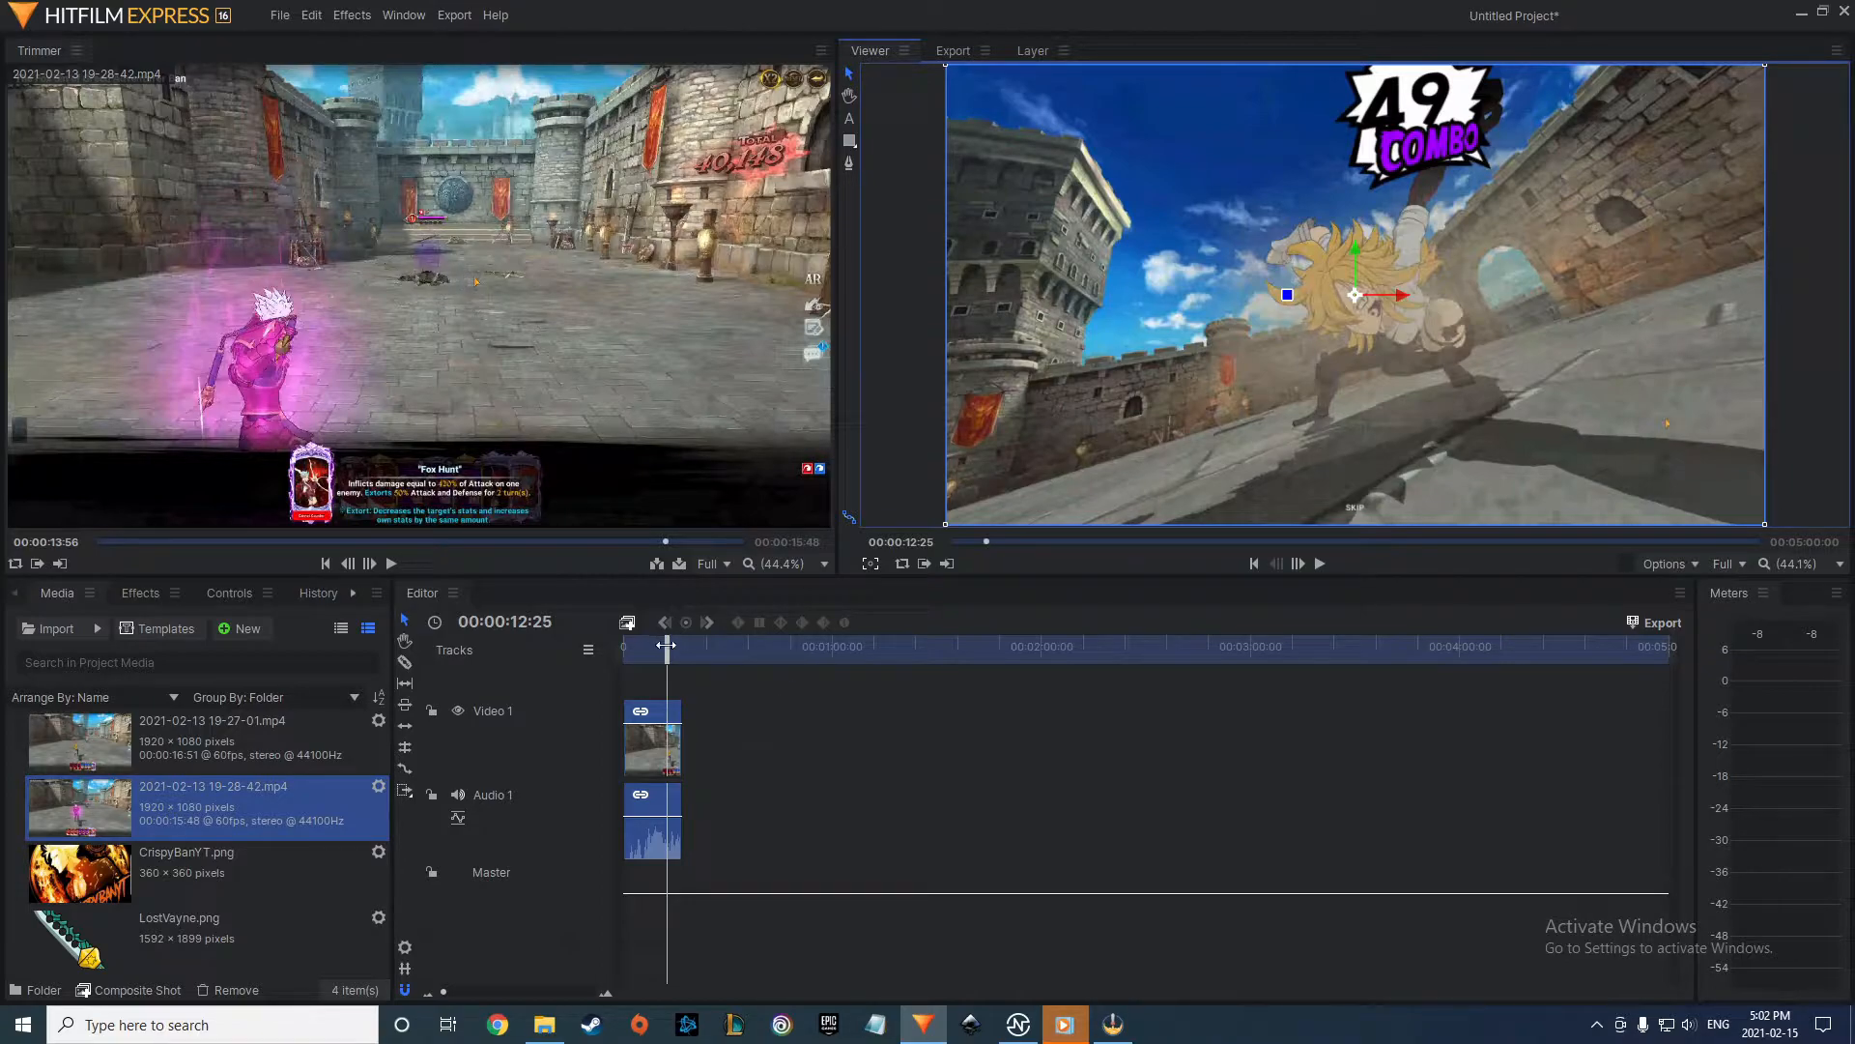
pyautogui.moveTo(666, 646); pyautogui.dragTo(623, 646)
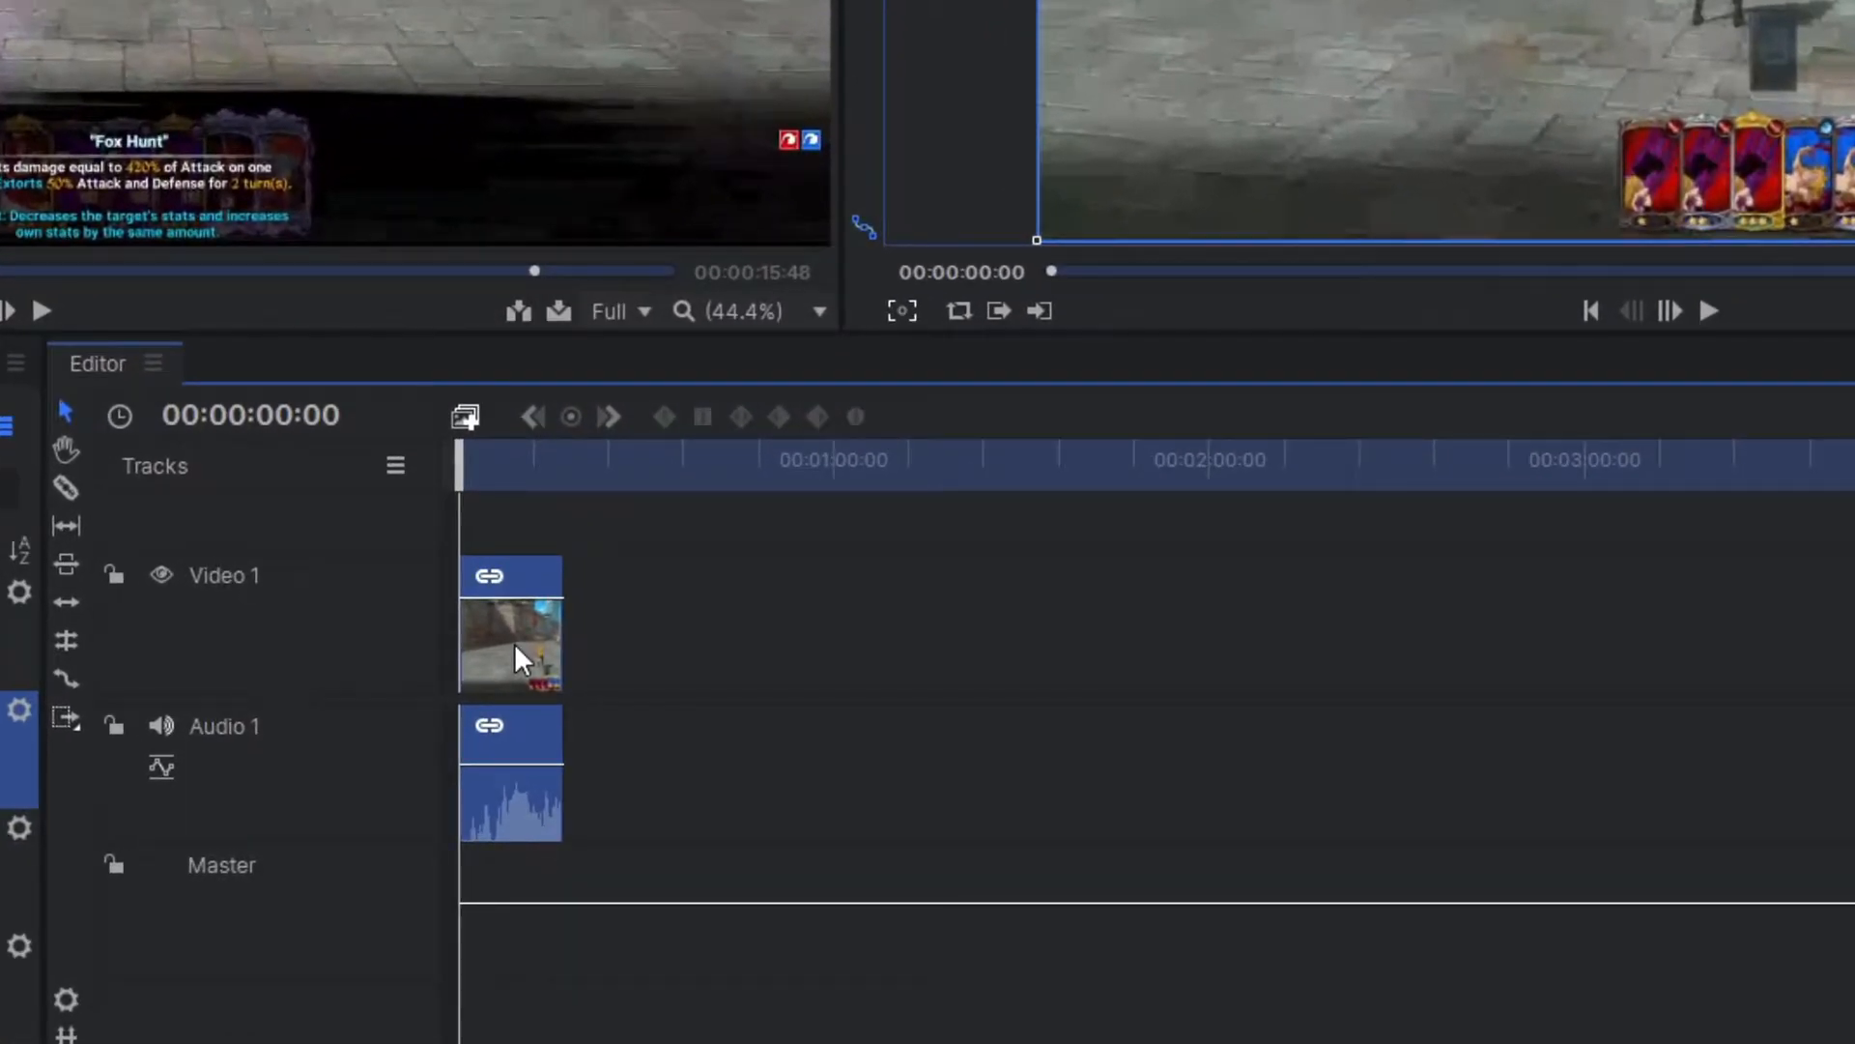
# Make a composite shot from the timeline clip with Selected Clip properties and Leave Here for masks, effects and transforms.
pyautogui.rightClick(520, 658)
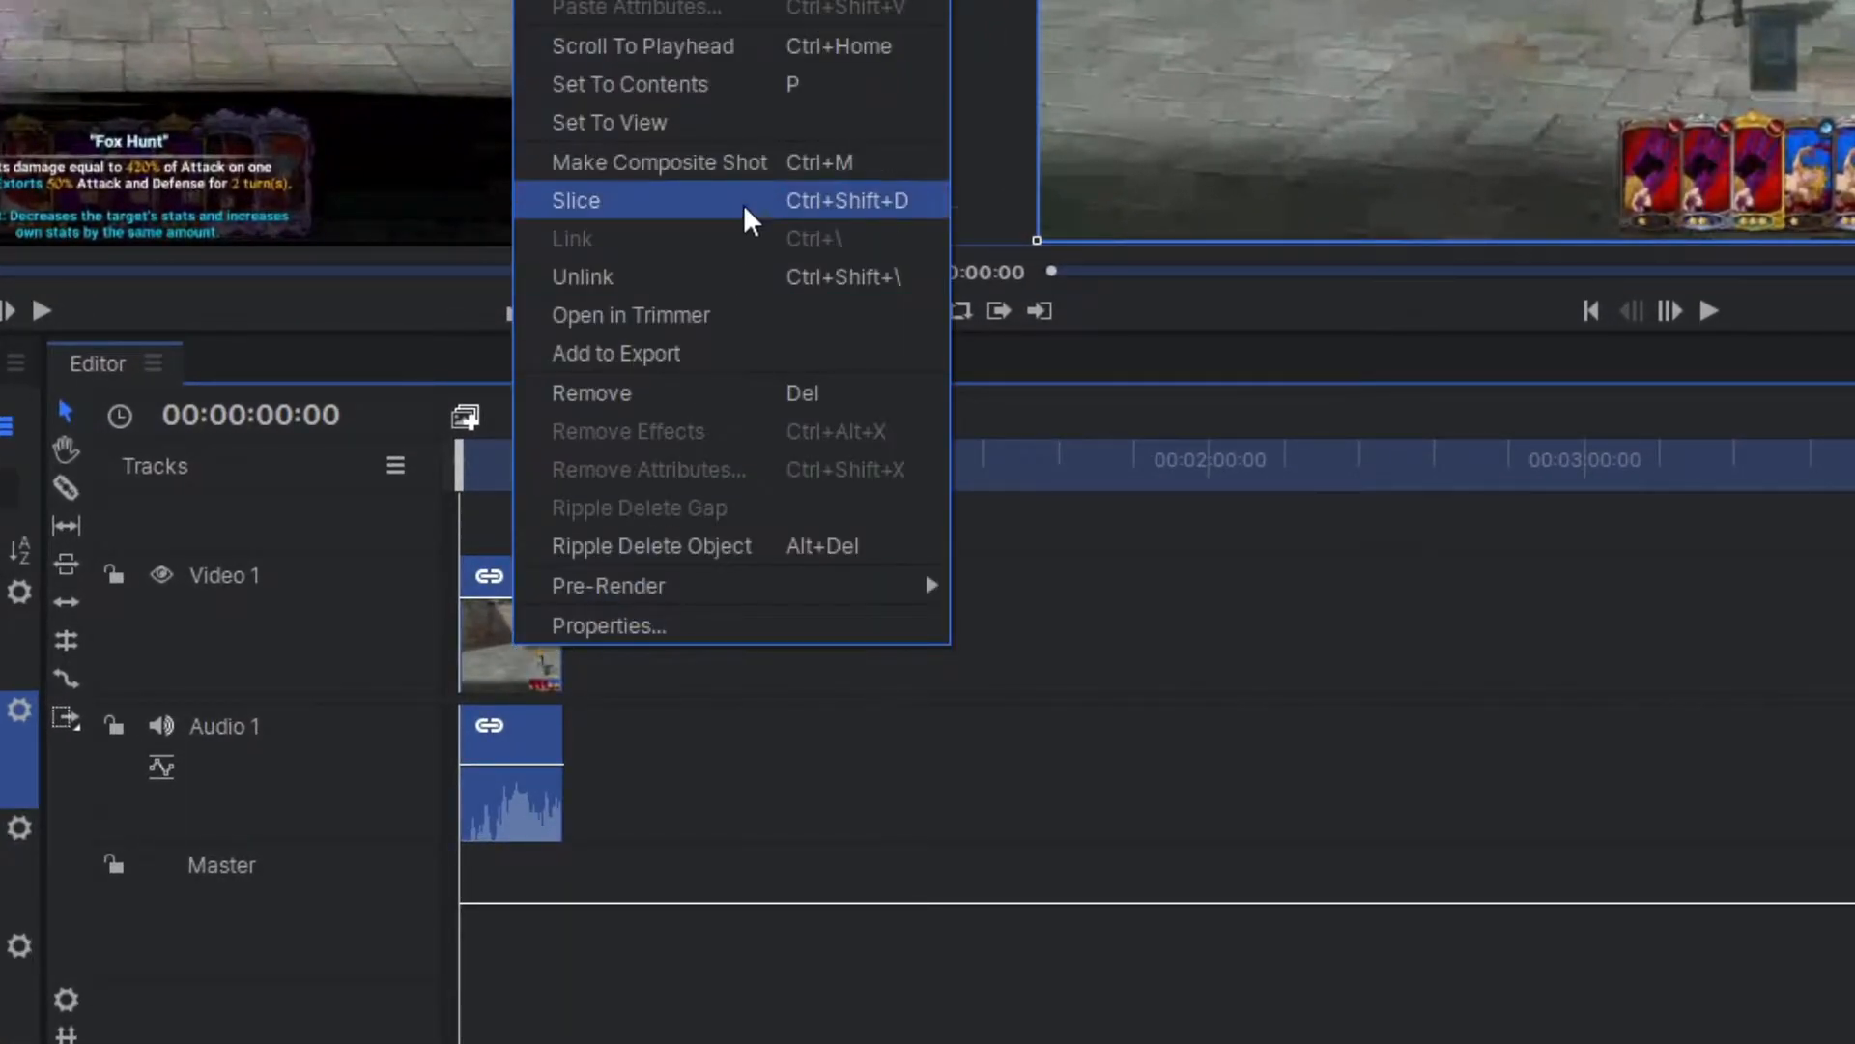
pyautogui.click(679, 166)
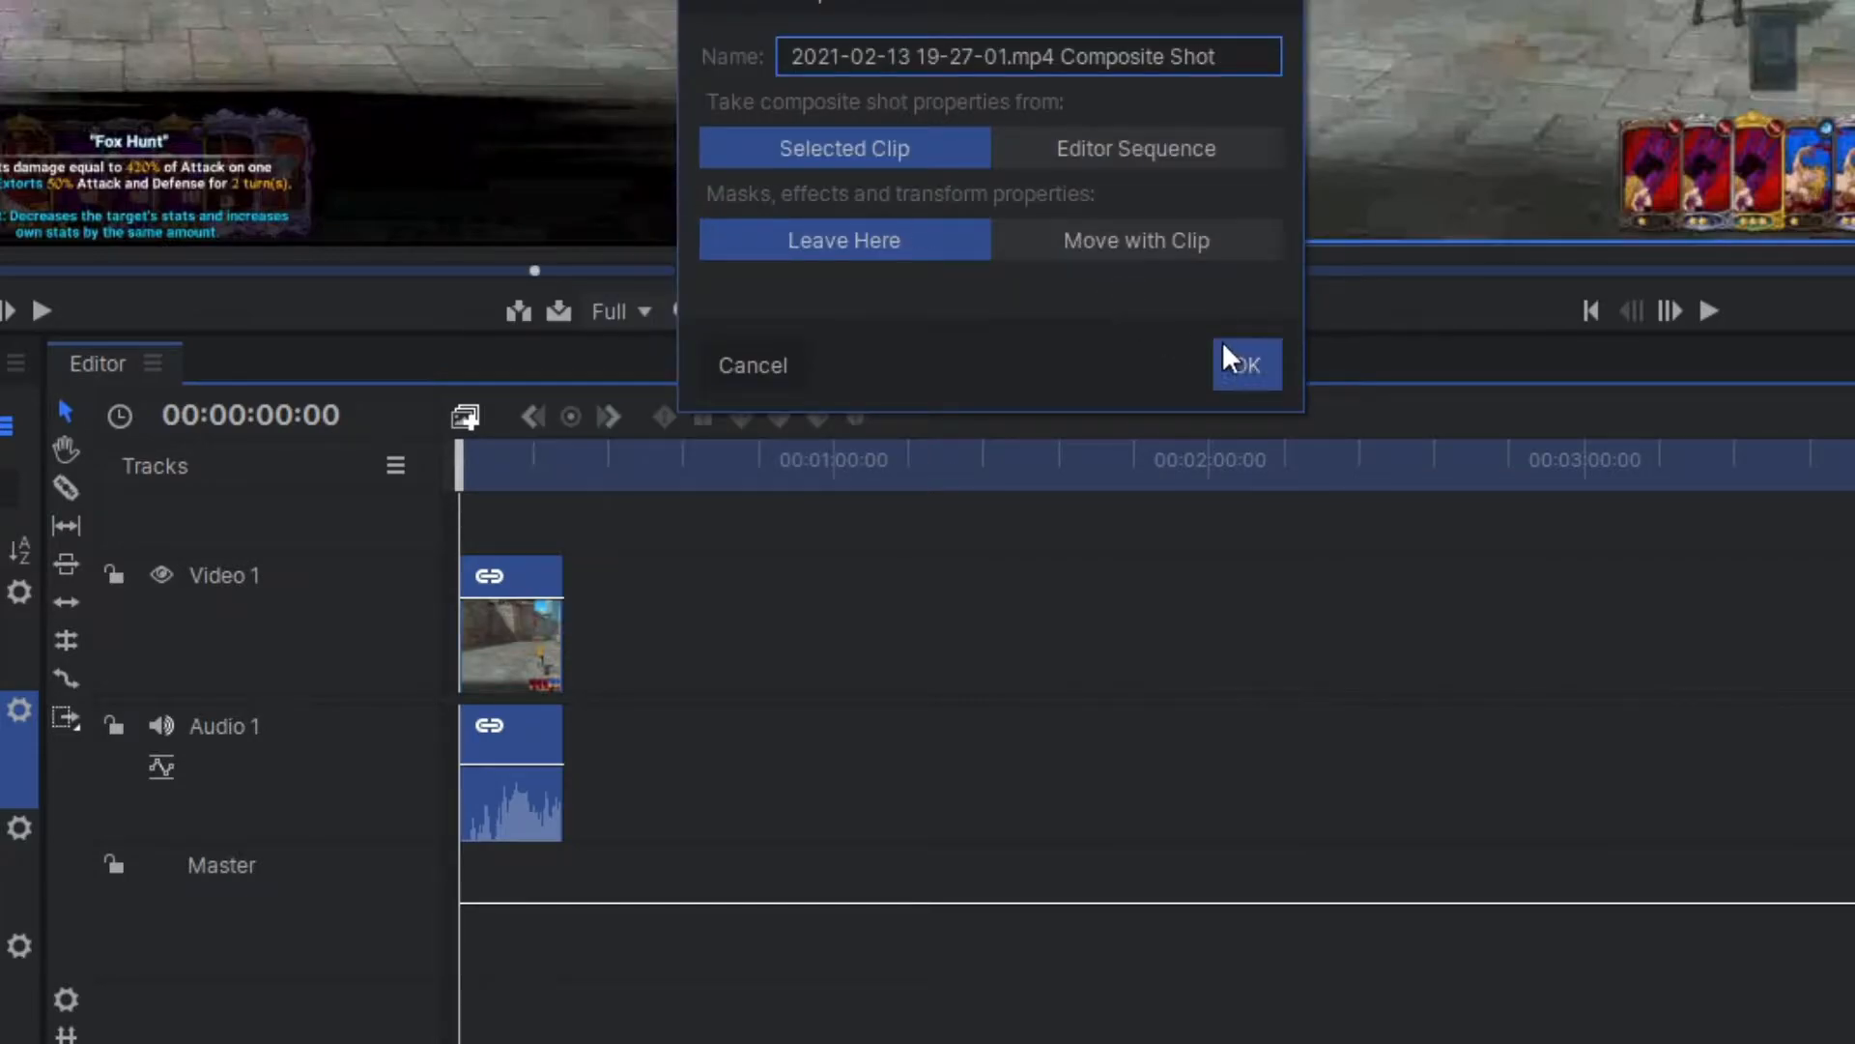
pyautogui.click(1243, 360)
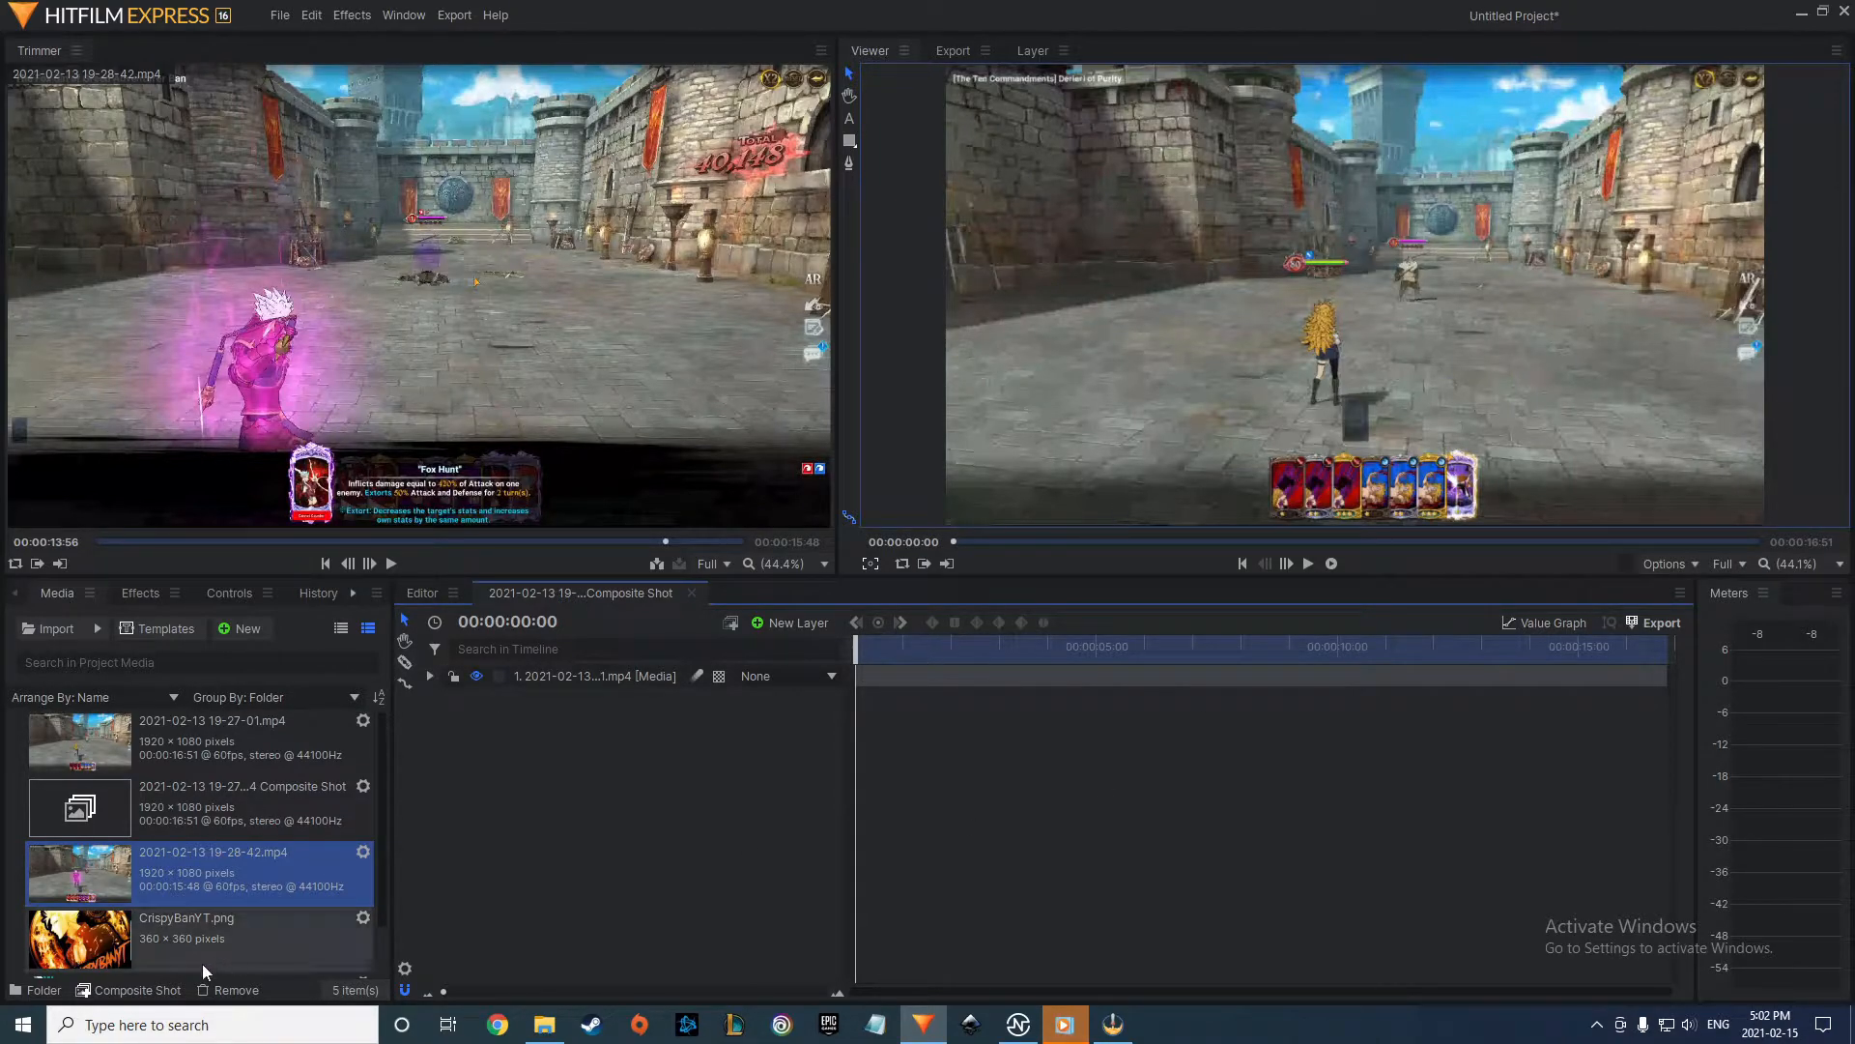
# Add LostVayne.png as a layer above the video in the composite shot, and shift and slightly rotate the sword.
pyautogui.scroll(-1, 145, 884)
pyautogui.moveTo(60, 957); pyautogui.dragTo(617, 666)
pyautogui.moveTo(1384, 375); pyautogui.dragTo(1488, 510)
pyautogui.moveTo(1854, 165); pyautogui.dragTo(1476, 416)
pyautogui.moveTo(1399, 314); pyautogui.dragTo(1402, 324)
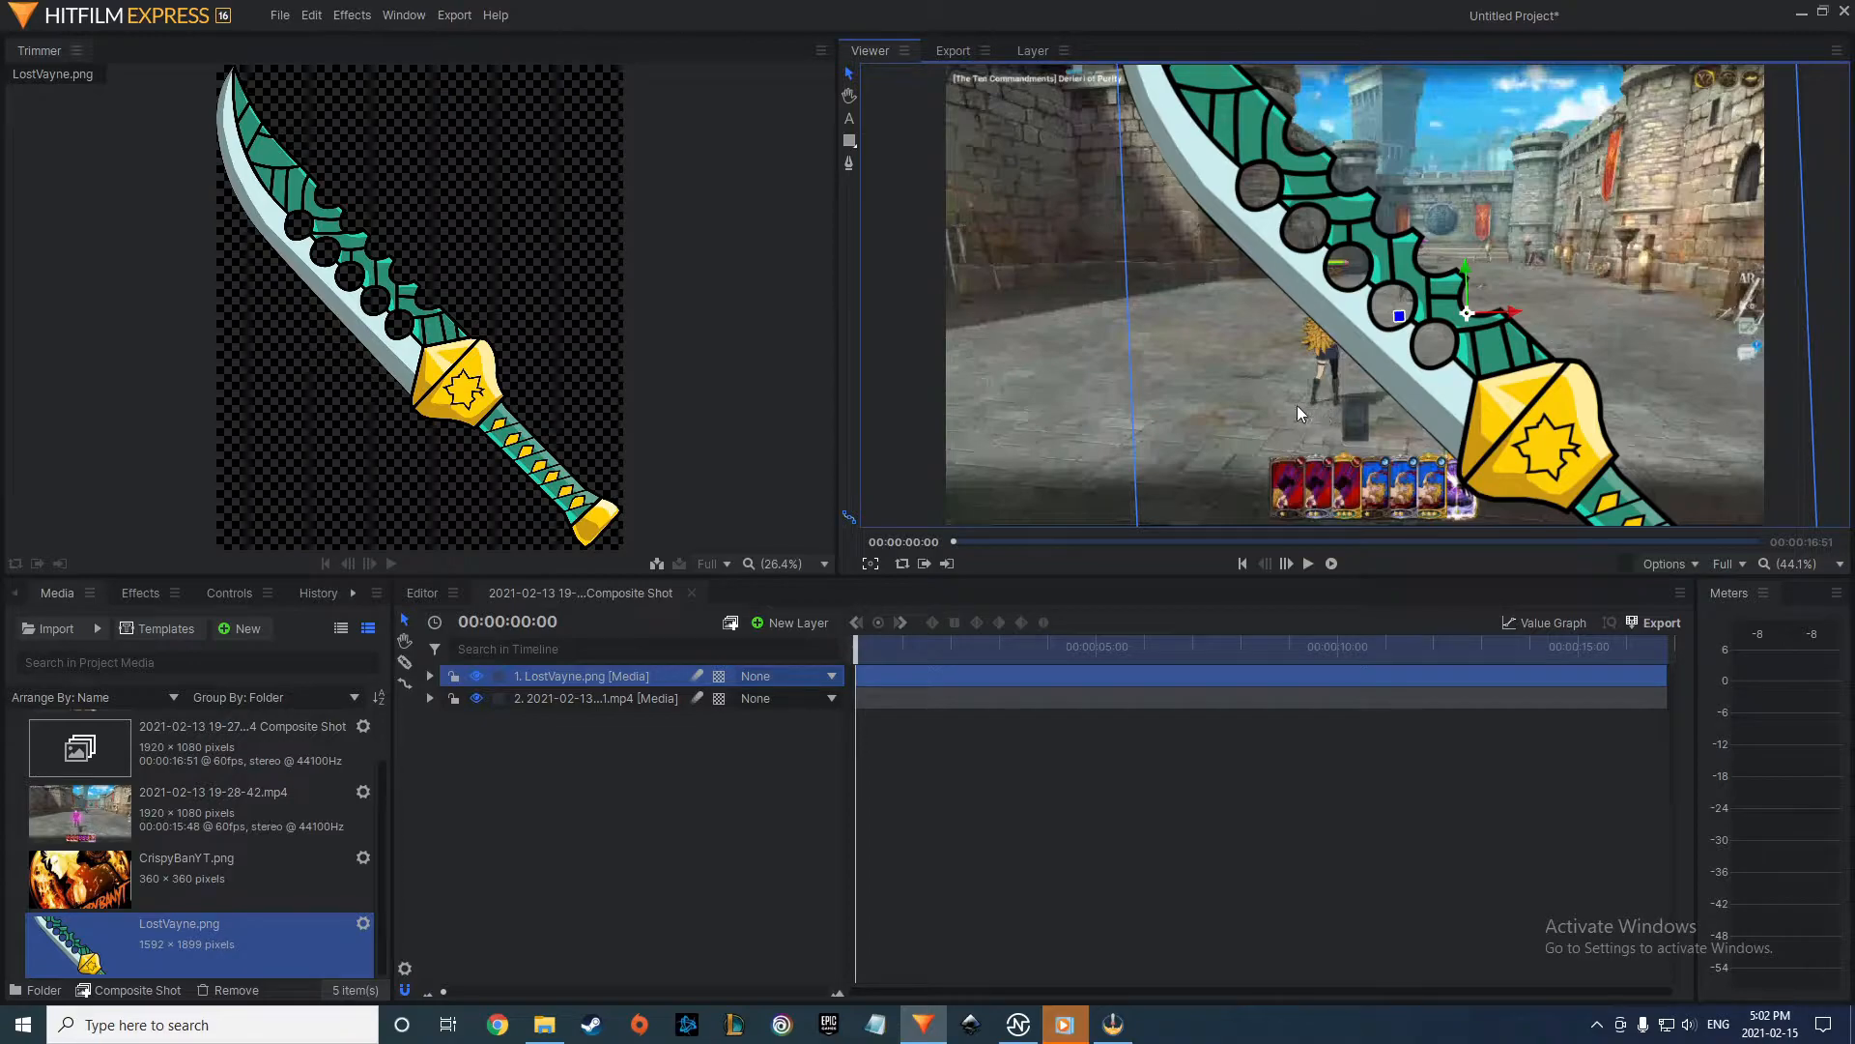
# Move the LostVayne sword mostly out of the video frame, towards the frame's upper-right corner.
pyautogui.scroll(-4, 1228, 401)
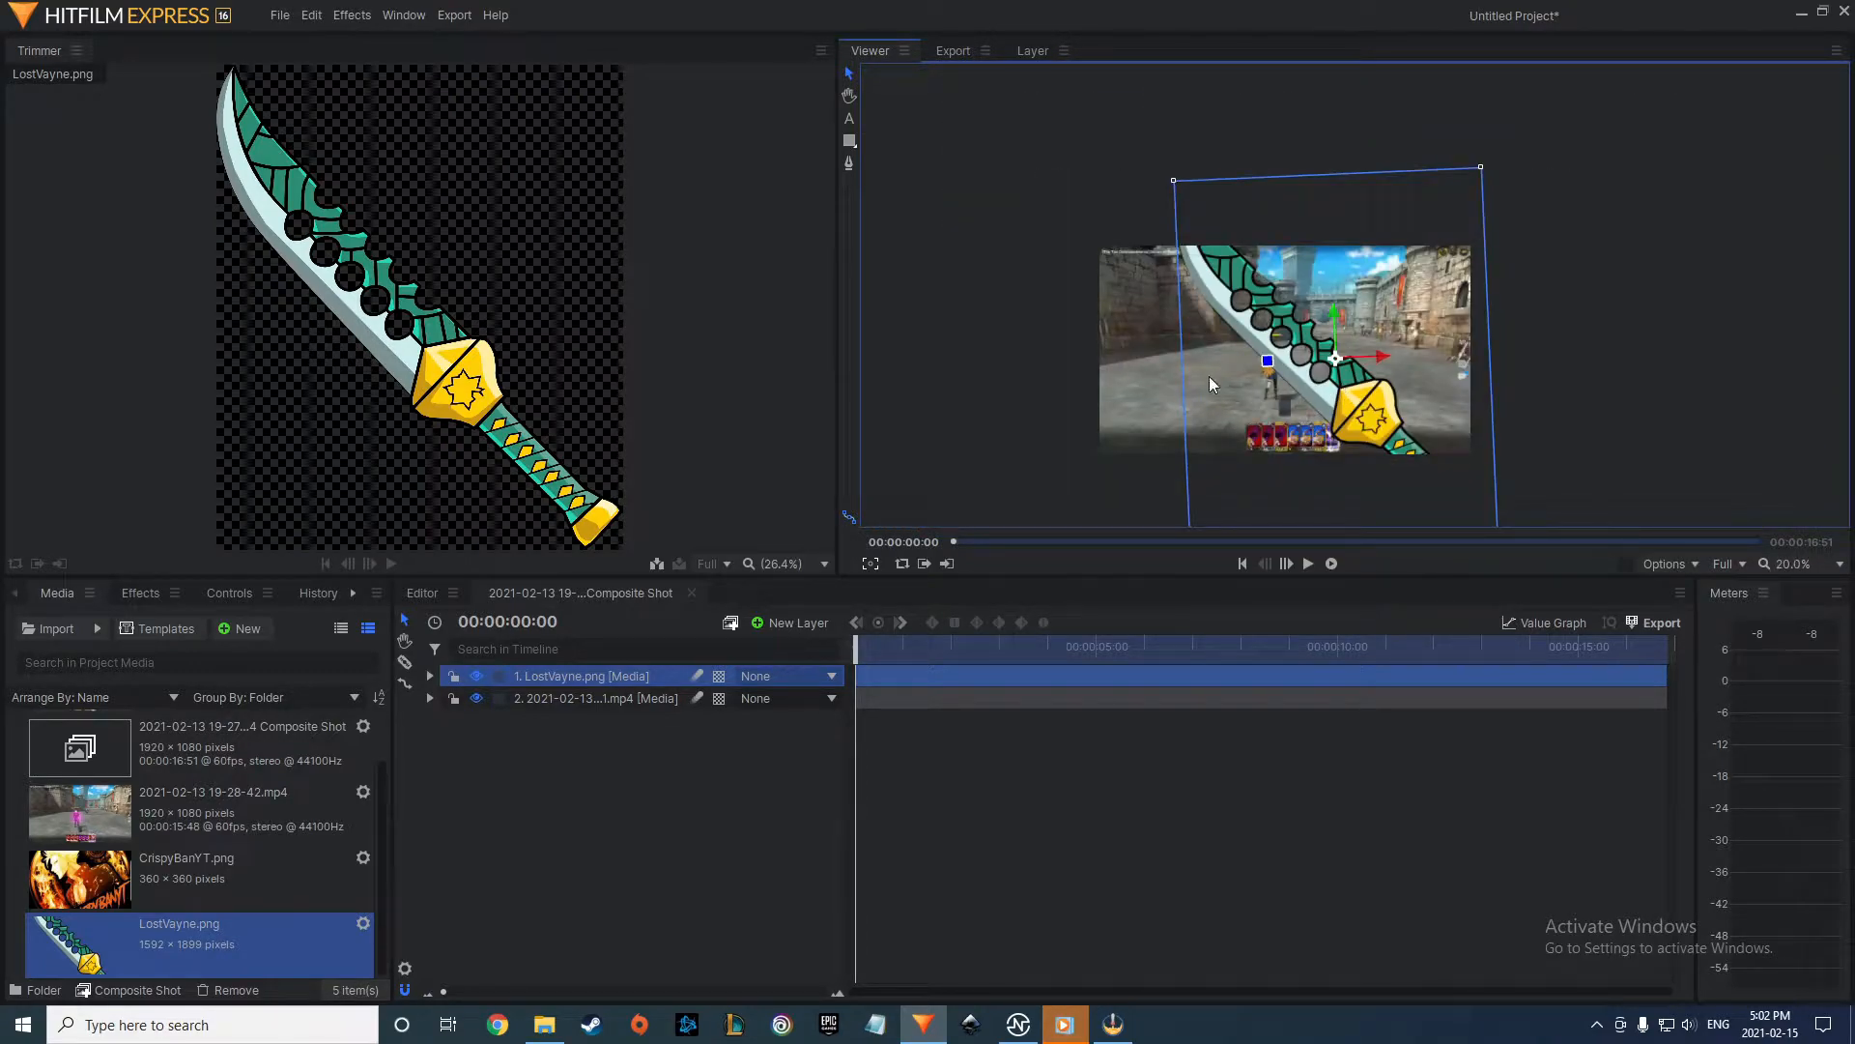
pyautogui.moveTo(1593, 429); pyautogui.dragTo(1643, 386)
pyautogui.scroll(-2, 1397, 376)
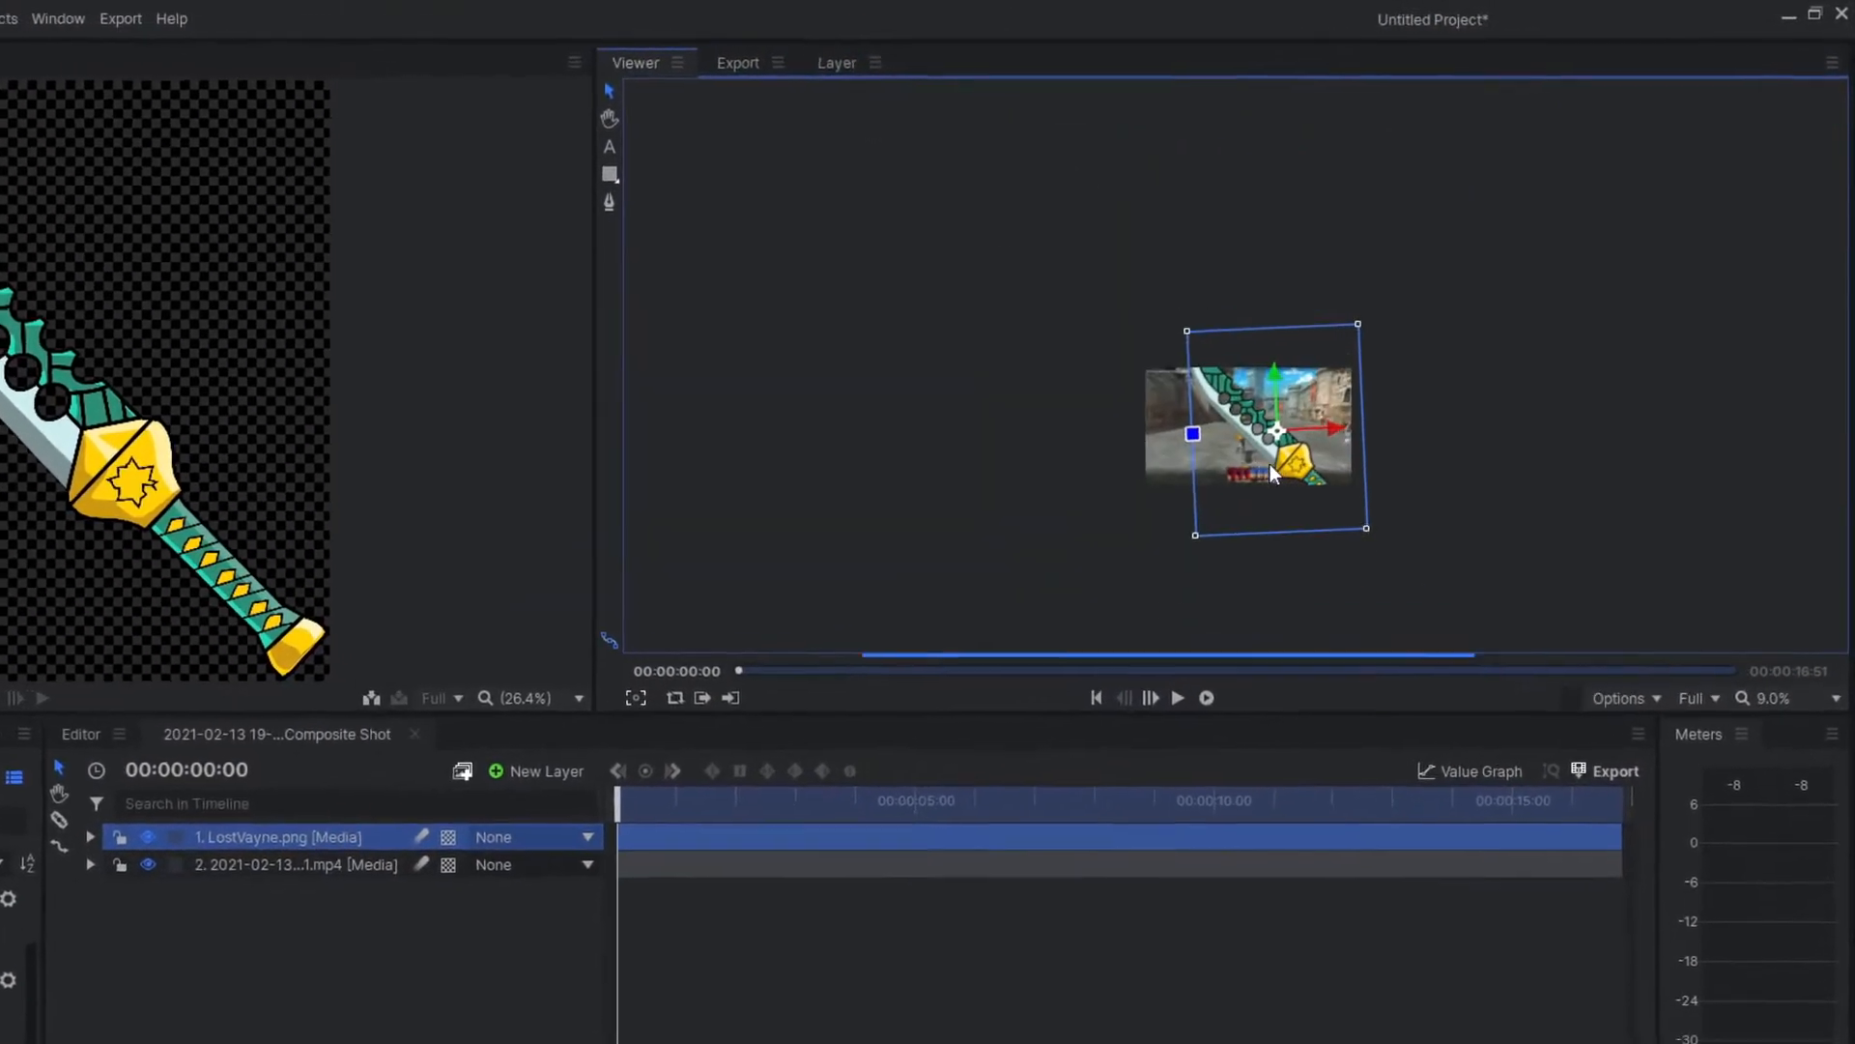
pyautogui.scroll(3, 1076, 554)
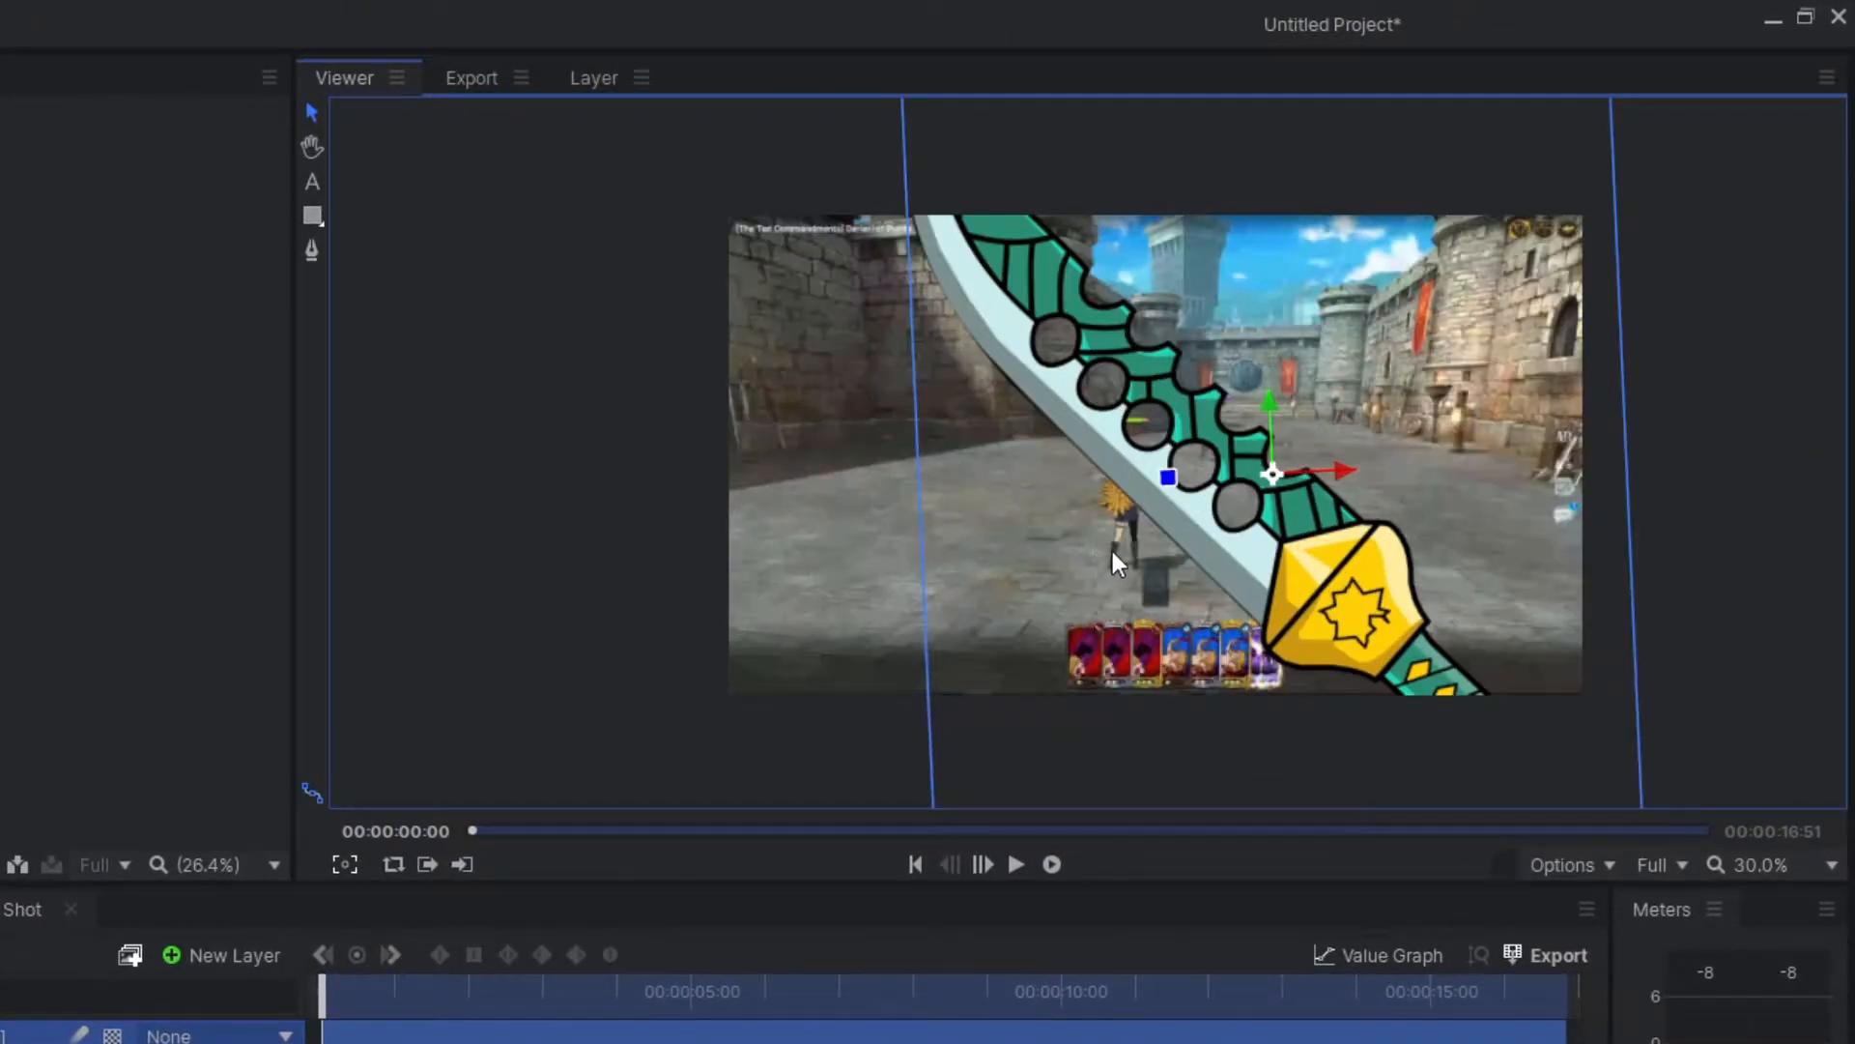
pyautogui.scroll(1, 1112, 551)
pyautogui.press('h')
pyautogui.moveTo(675, 398); pyautogui.dragTo(522, 415)
pyautogui.scroll(-2, 522, 415)
pyautogui.press('v')
pyautogui.moveTo(1096, 145)
pyautogui.mouseDown()
pyautogui.moveTo(1234, 64)
pyautogui.moveTo(1234, 107)
pyautogui.moveTo(1357, 54)
pyautogui.moveTo(1135, 187)
pyautogui.moveTo(1010, 141)
pyautogui.moveTo(912, 263)
pyautogui.moveTo(1064, 224)
pyautogui.moveTo(1039, 367)
pyautogui.moveTo(965, 208)
pyautogui.moveTo(1133, 290)
pyautogui.moveTo(1076, 384)
pyautogui.moveTo(996, 290)
pyautogui.moveTo(765, 270)
pyautogui.moveTo(1019, 281)
pyautogui.moveTo(919, 286)
pyautogui.moveTo(1042, 380)
pyautogui.moveTo(938, 269)
pyautogui.moveTo(787, 190)
pyautogui.moveTo(882, 232)
pyautogui.moveTo(885, 304)
pyautogui.moveTo(960, 249)
pyautogui.moveTo(665, 739)
pyautogui.moveTo(1165, 175)
pyautogui.moveTo(1059, 224)
pyautogui.moveTo(893, 414)
pyautogui.moveTo(1080, 162)
pyautogui.mouseUp()
pyautogui.moveTo(1105, 260)
pyautogui.mouseDown()
pyautogui.moveTo(1349, 157)
pyautogui.moveTo(1439, 150)
pyautogui.moveTo(1464, 172)
pyautogui.mouseUp()
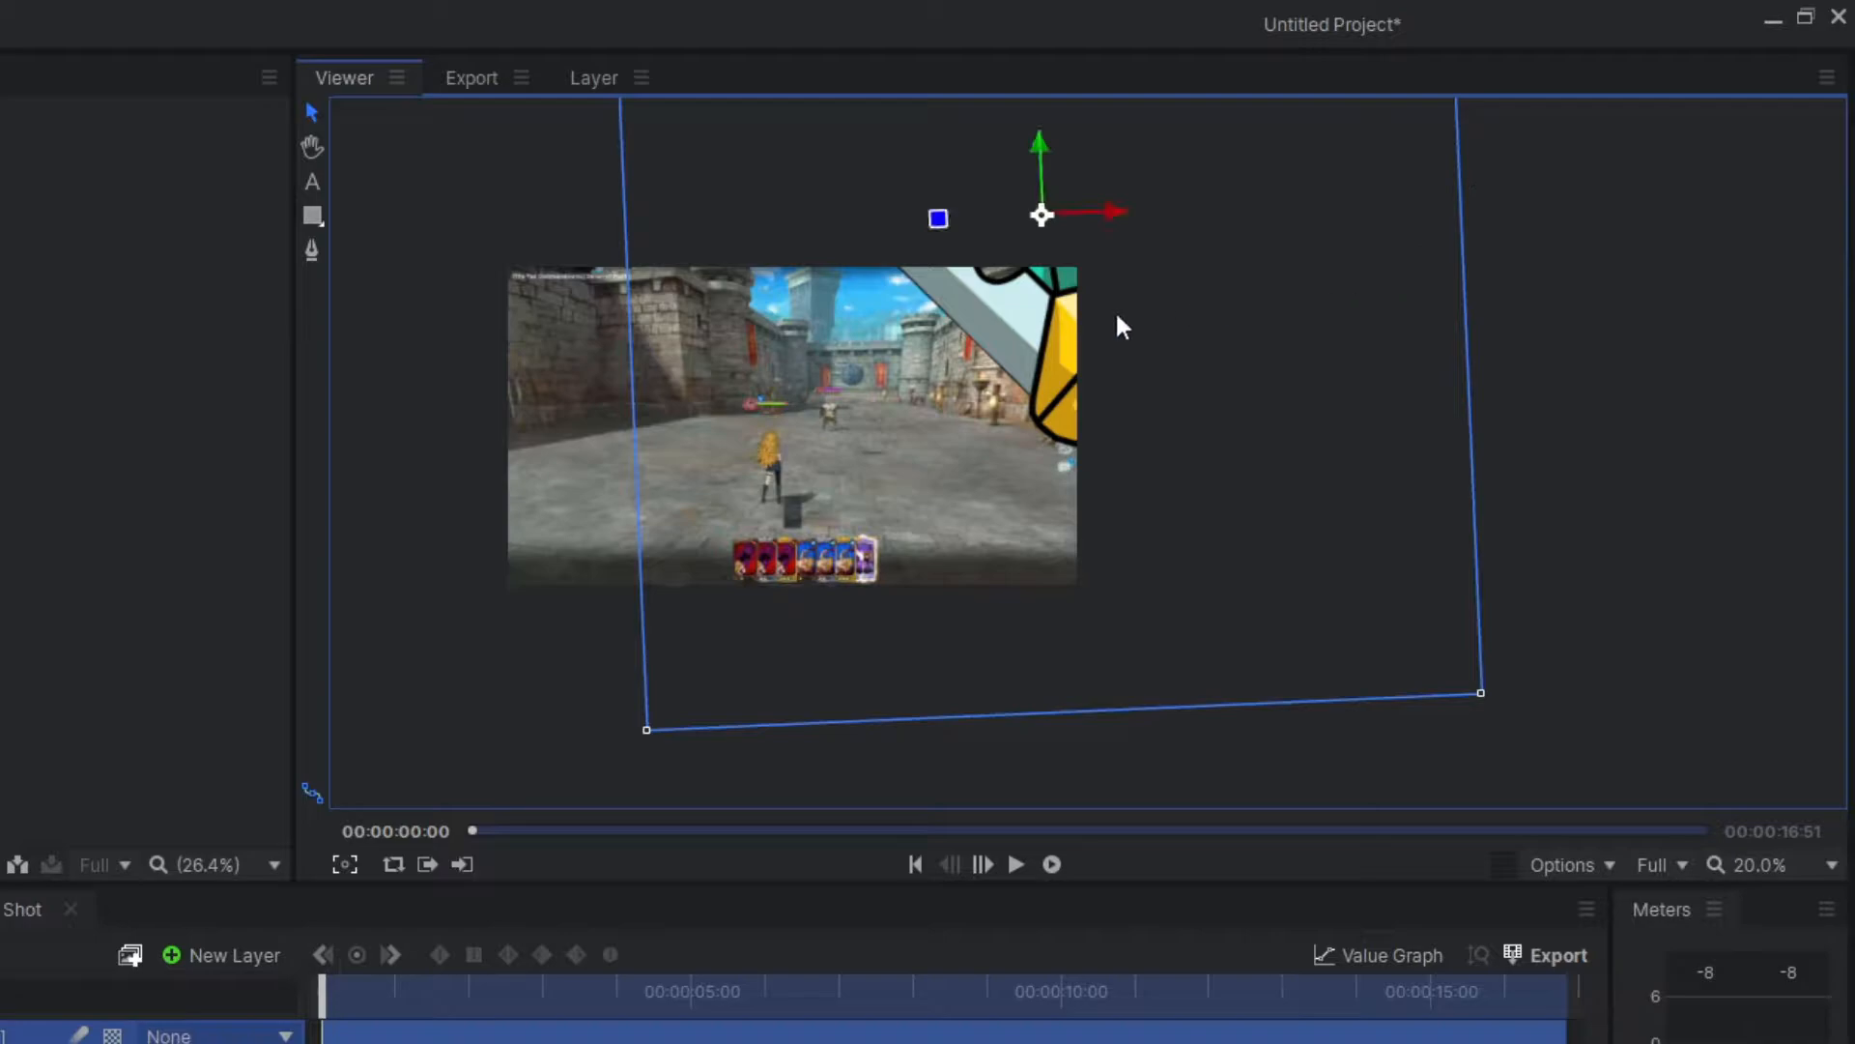
# Move the LostVayne sword further out until no part of it overlaps the video frame.
pyautogui.moveTo(1245, 388); pyautogui.dragTo(1394, 418)
pyautogui.scroll(3, 1192, 316)
pyautogui.scroll(1, 1077, 377)
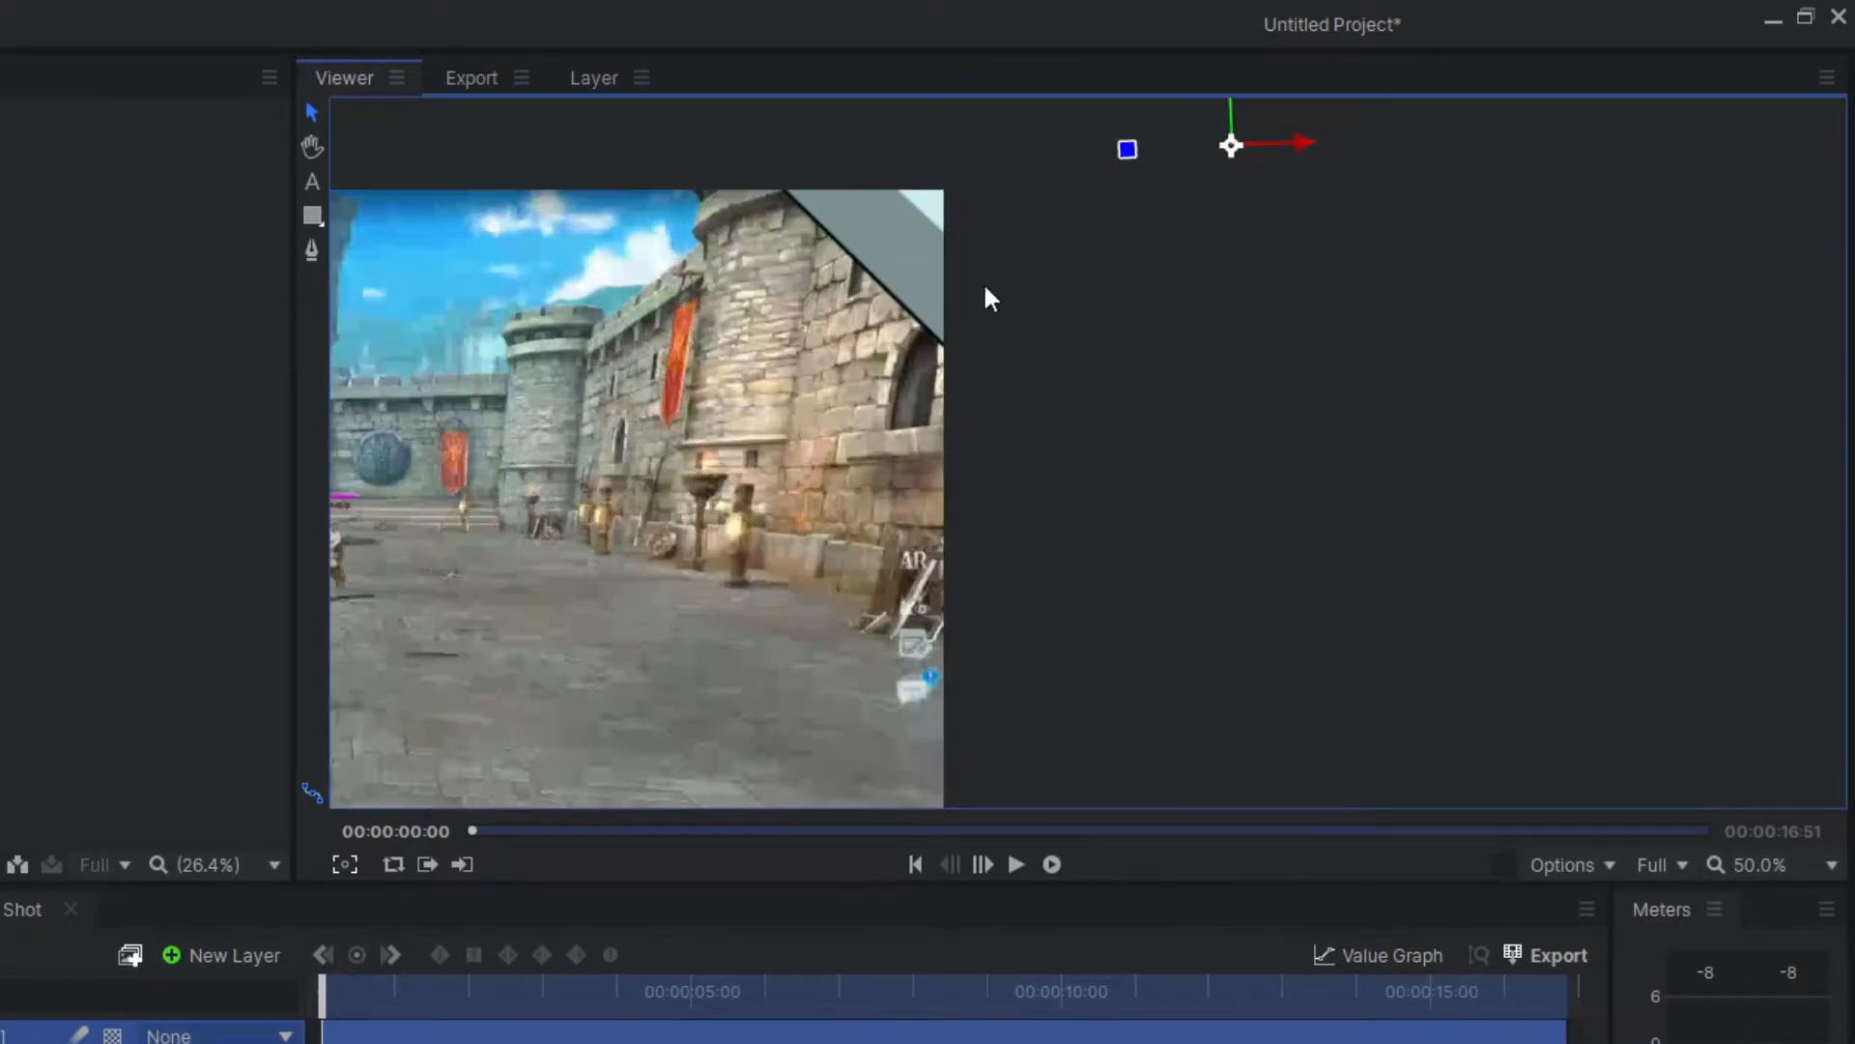
pyautogui.moveTo(1111, 543); pyautogui.dragTo(1185, 463)
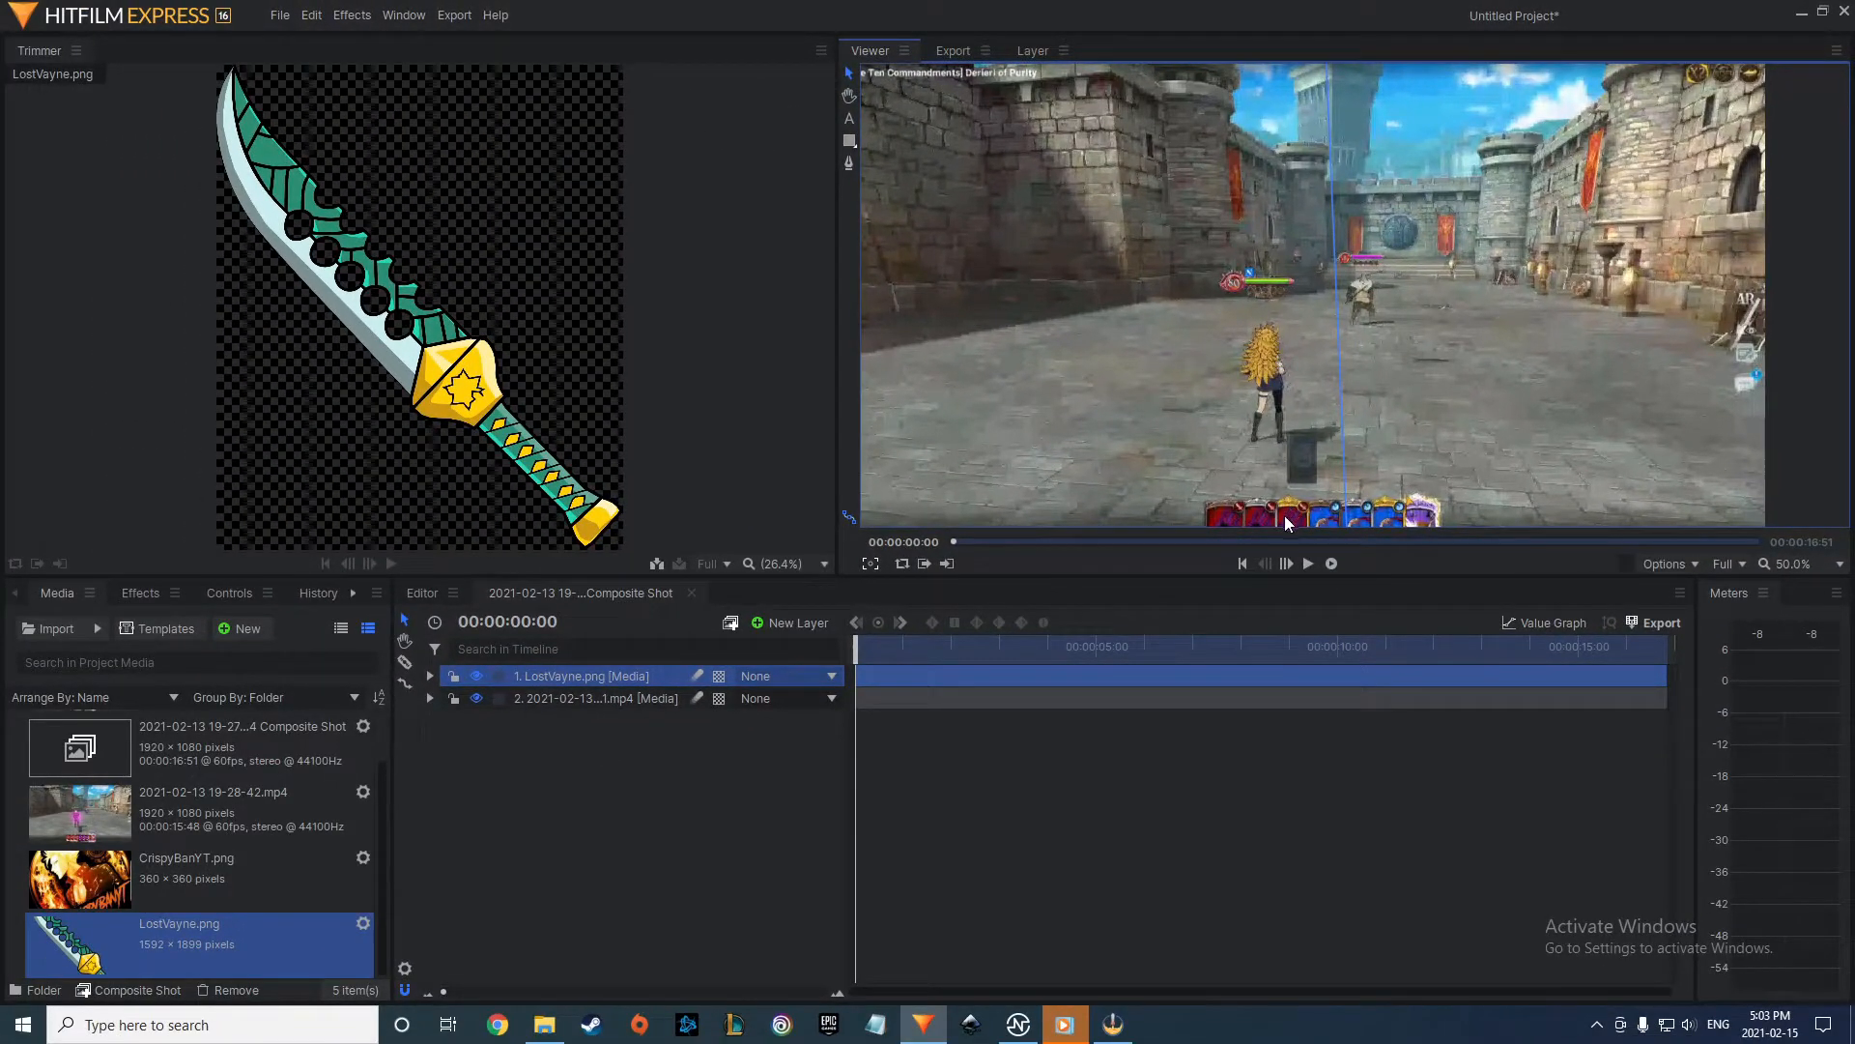
pyautogui.scroll(-2, 1149, 432)
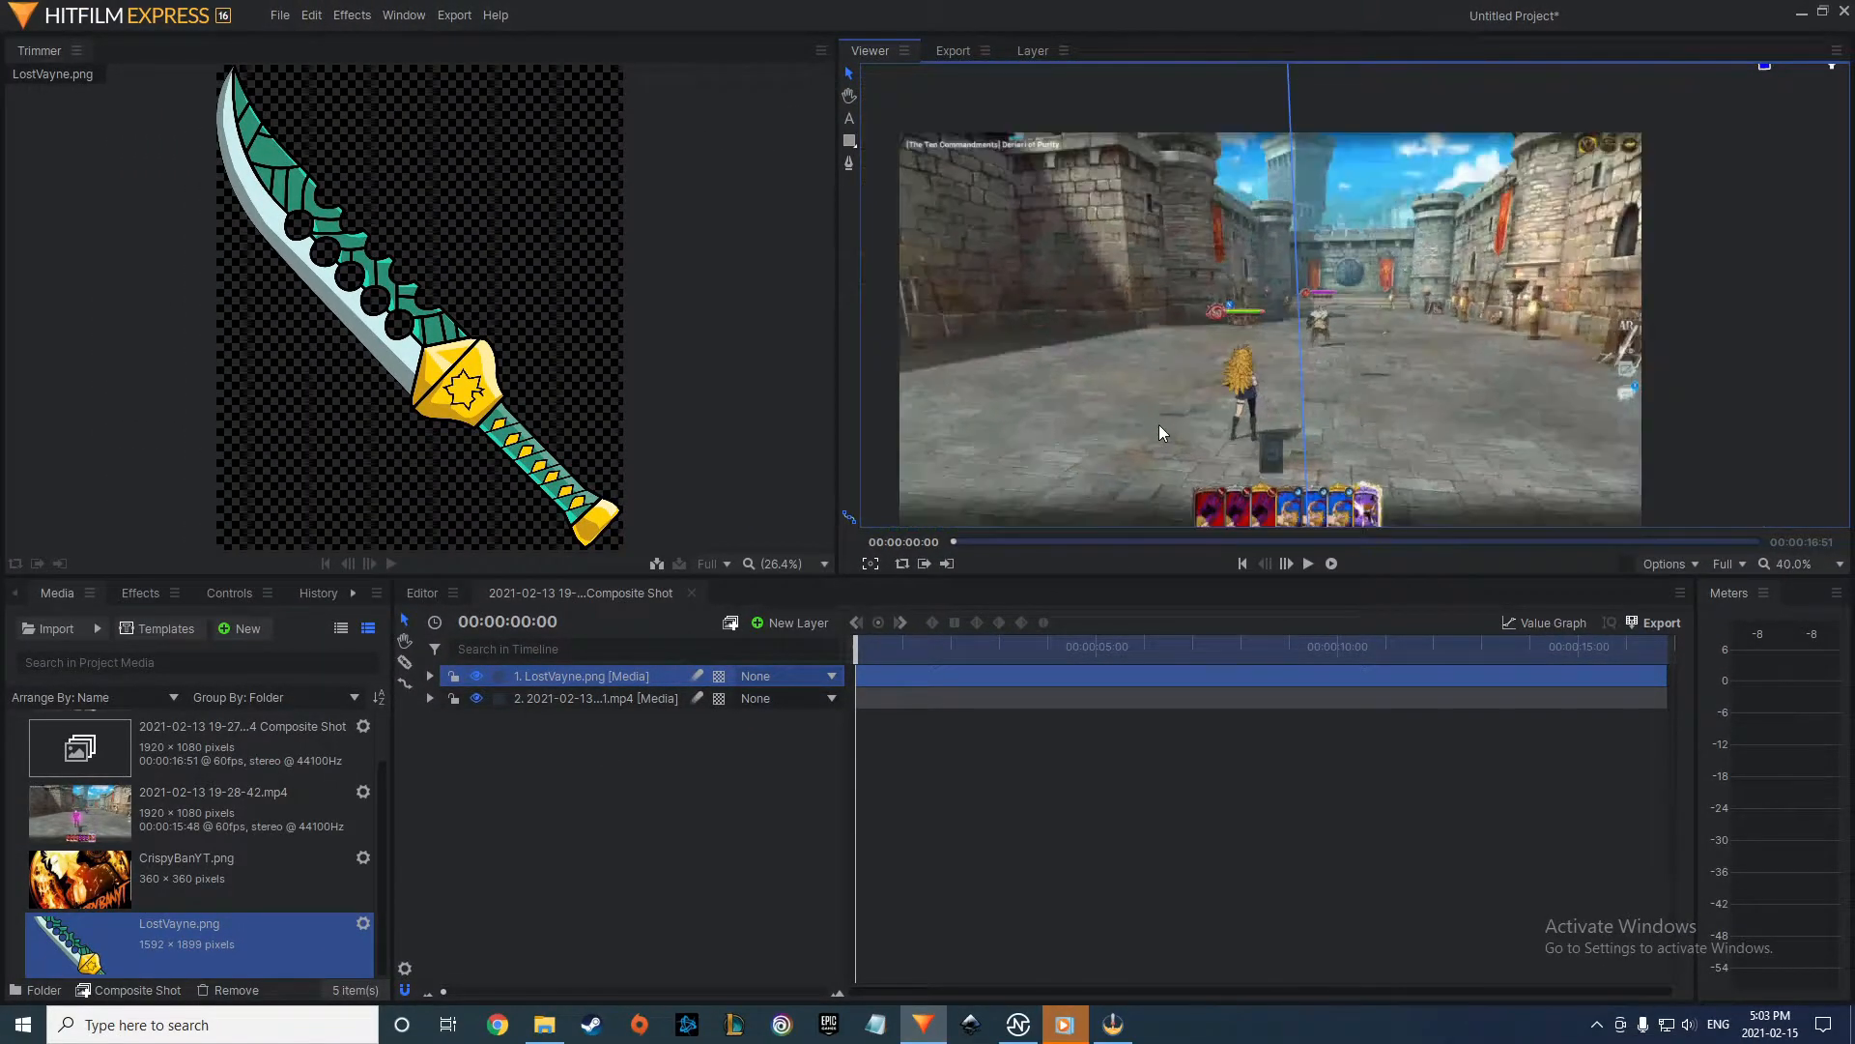
pyautogui.moveTo(1153, 454); pyautogui.dragTo(1165, 380)
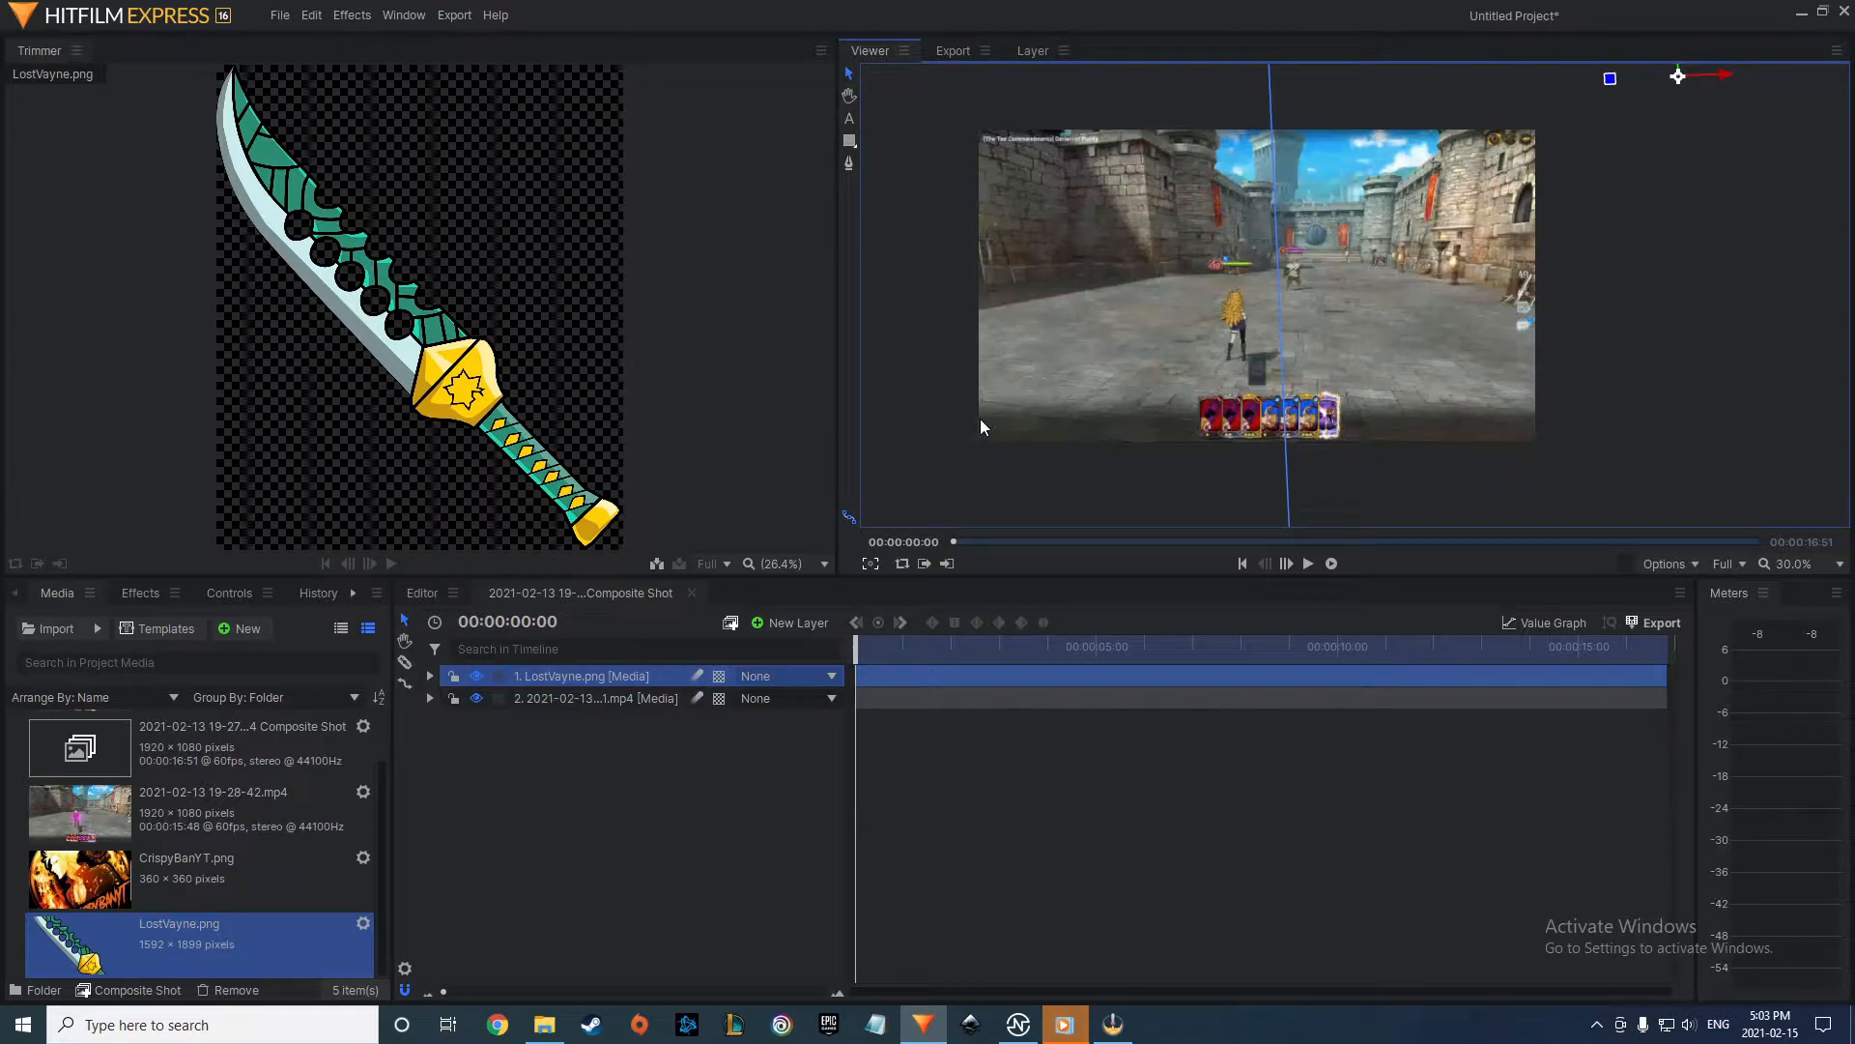
# Try CrispyBanYT.png as the top layer of the composite shot, then delete that layer.
pyautogui.click(76, 896)
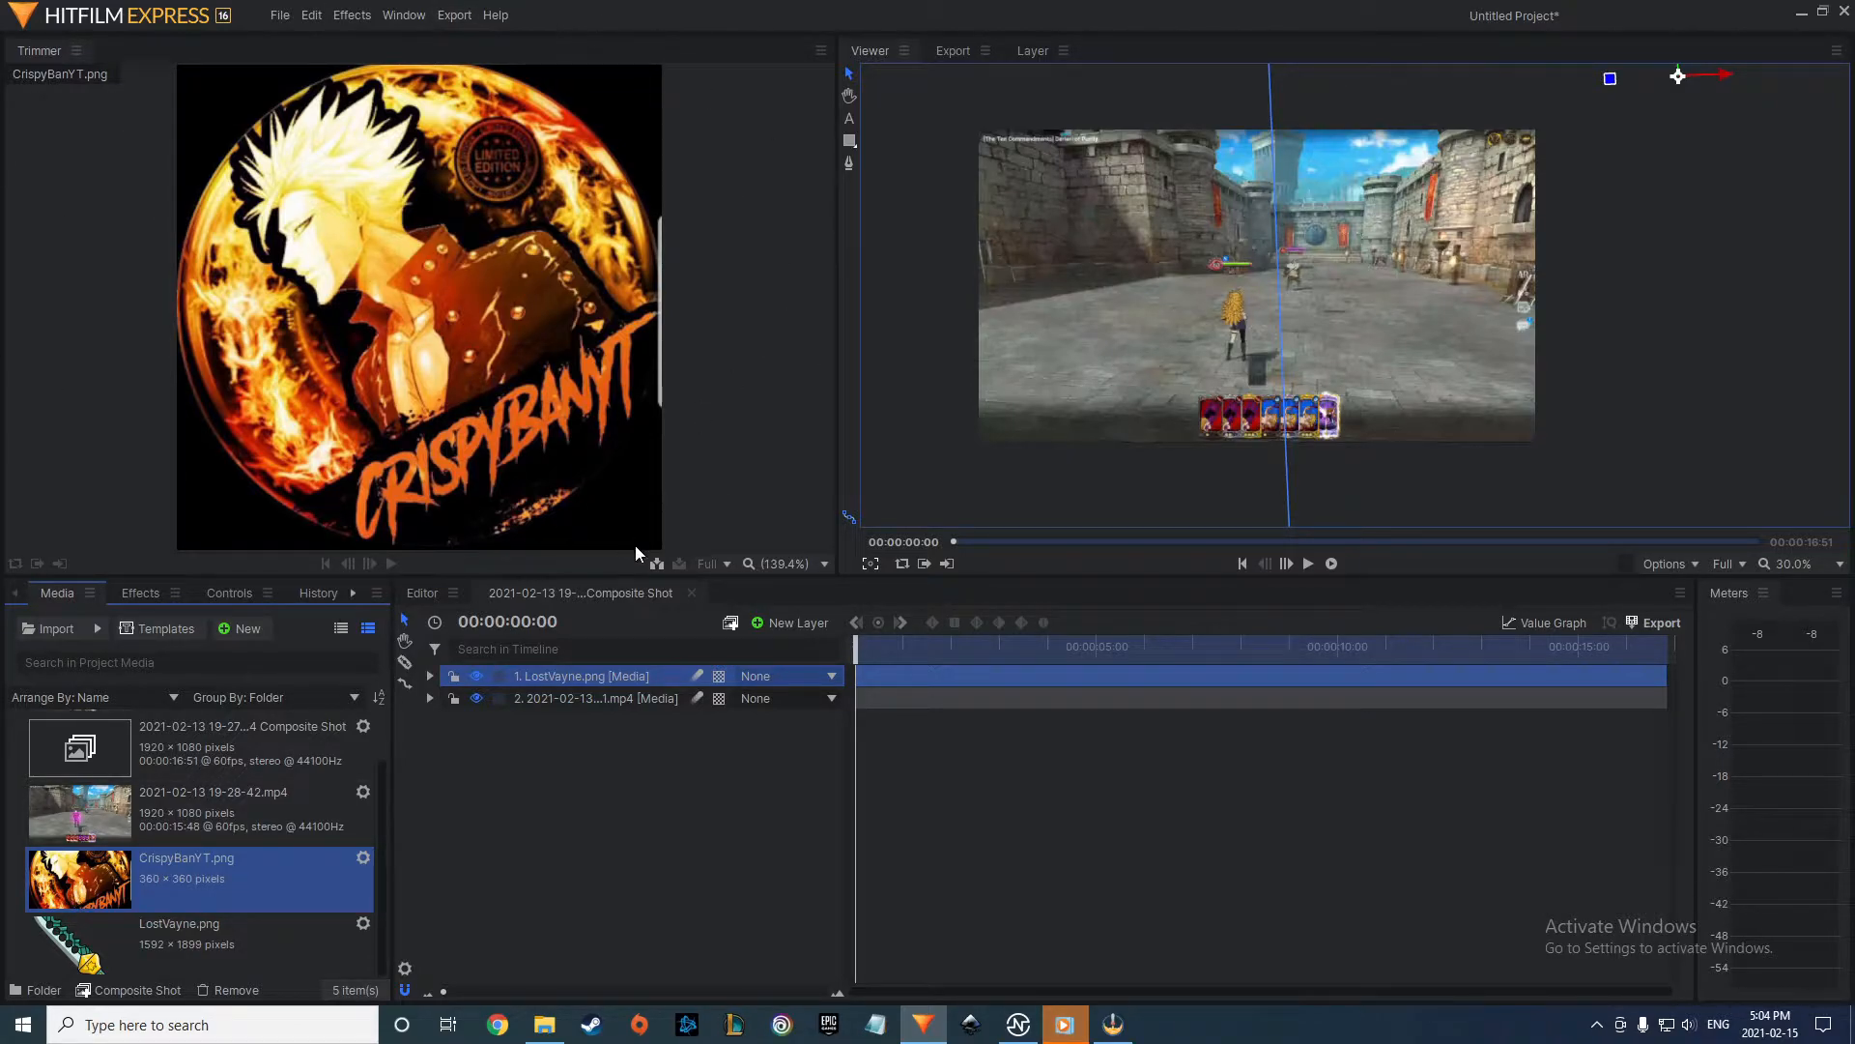
pyautogui.moveTo(66, 889); pyautogui.dragTo(625, 667)
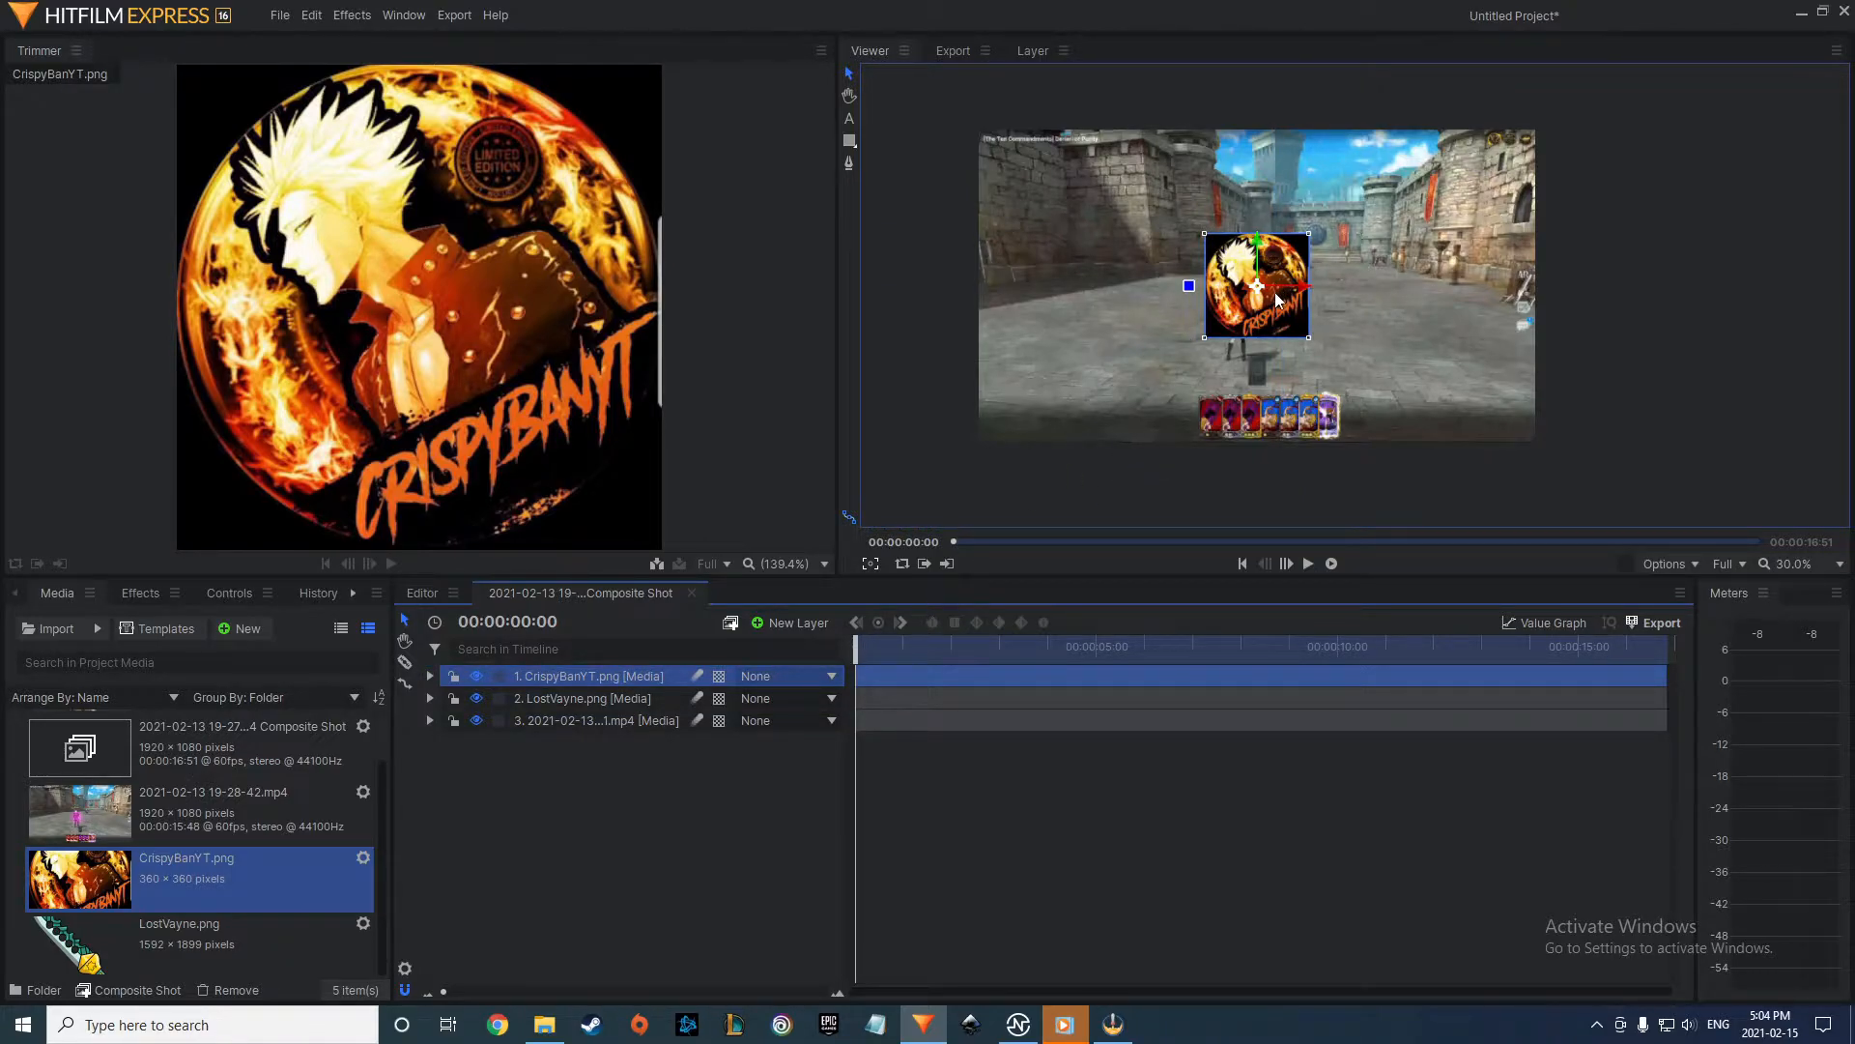
pyautogui.press('Delete')
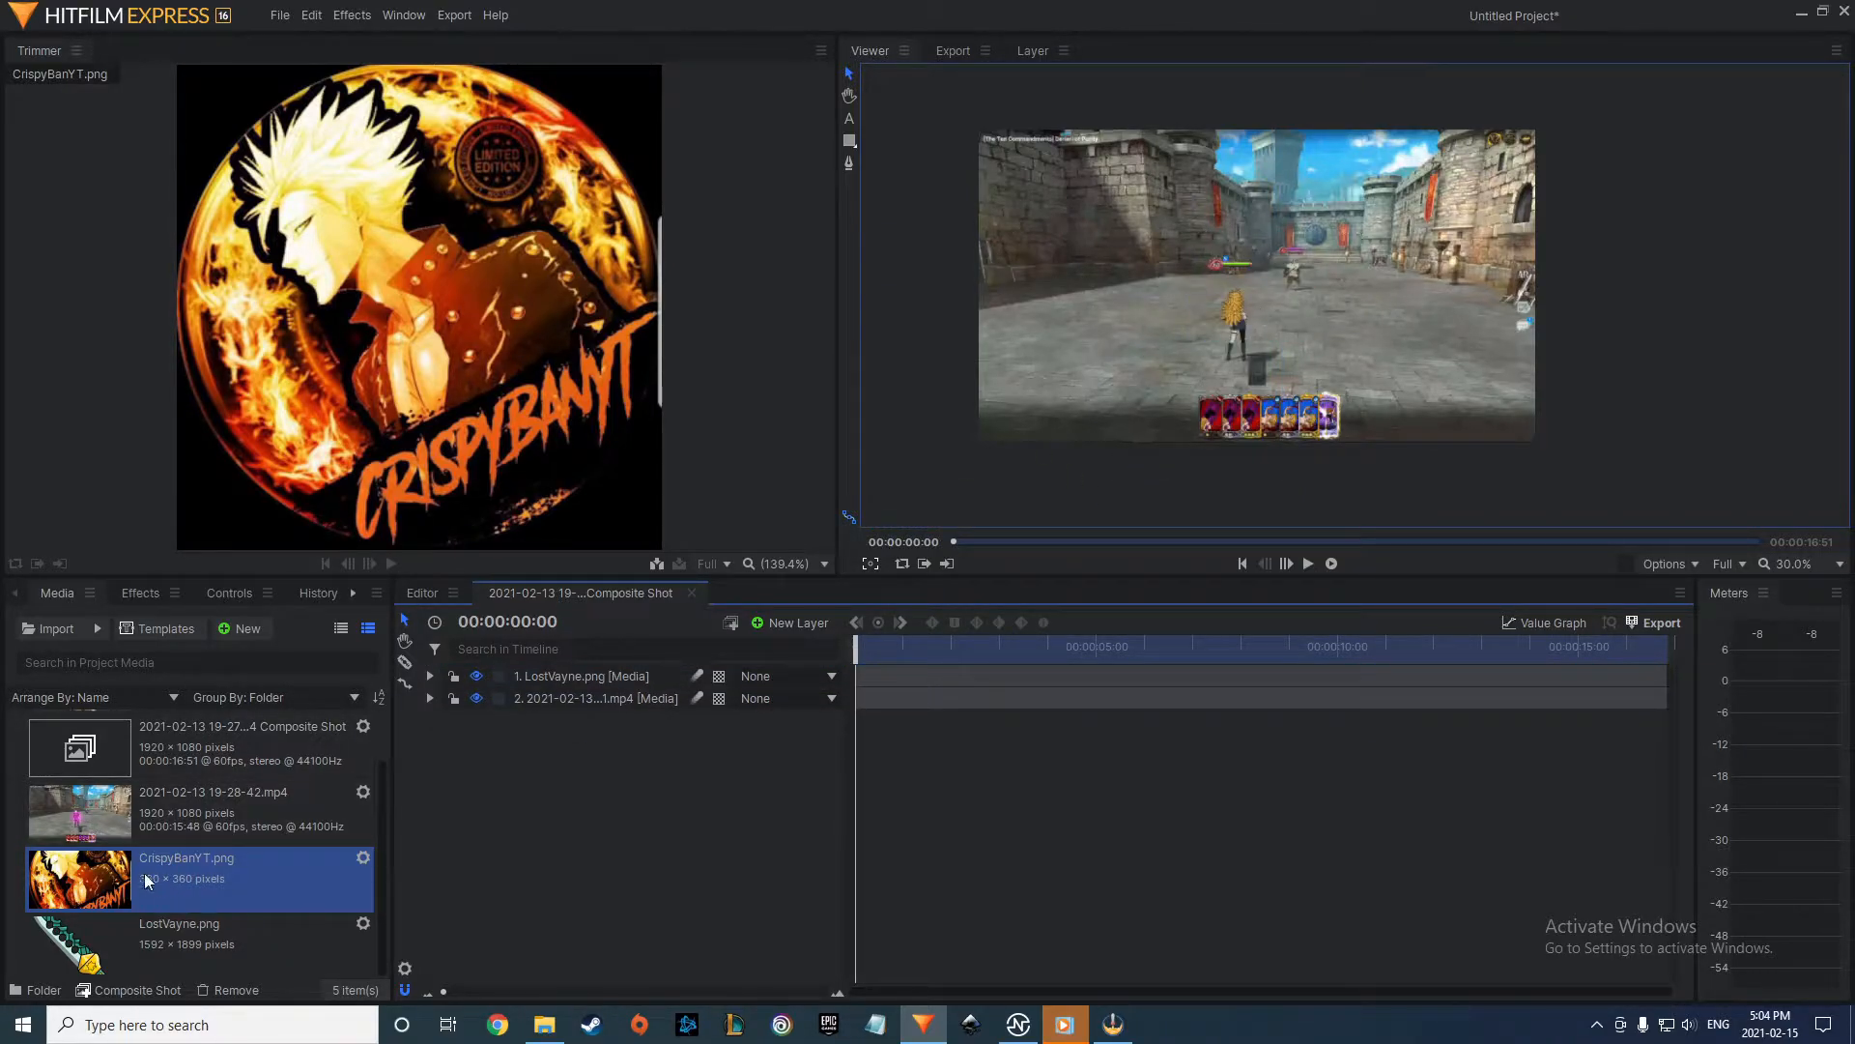
# Try CrispyBanYT.png as the top layer starting about 2.3 seconds in, preview it, and delete the layer.
pyautogui.moveTo(93, 897); pyautogui.dragTo(966, 669)
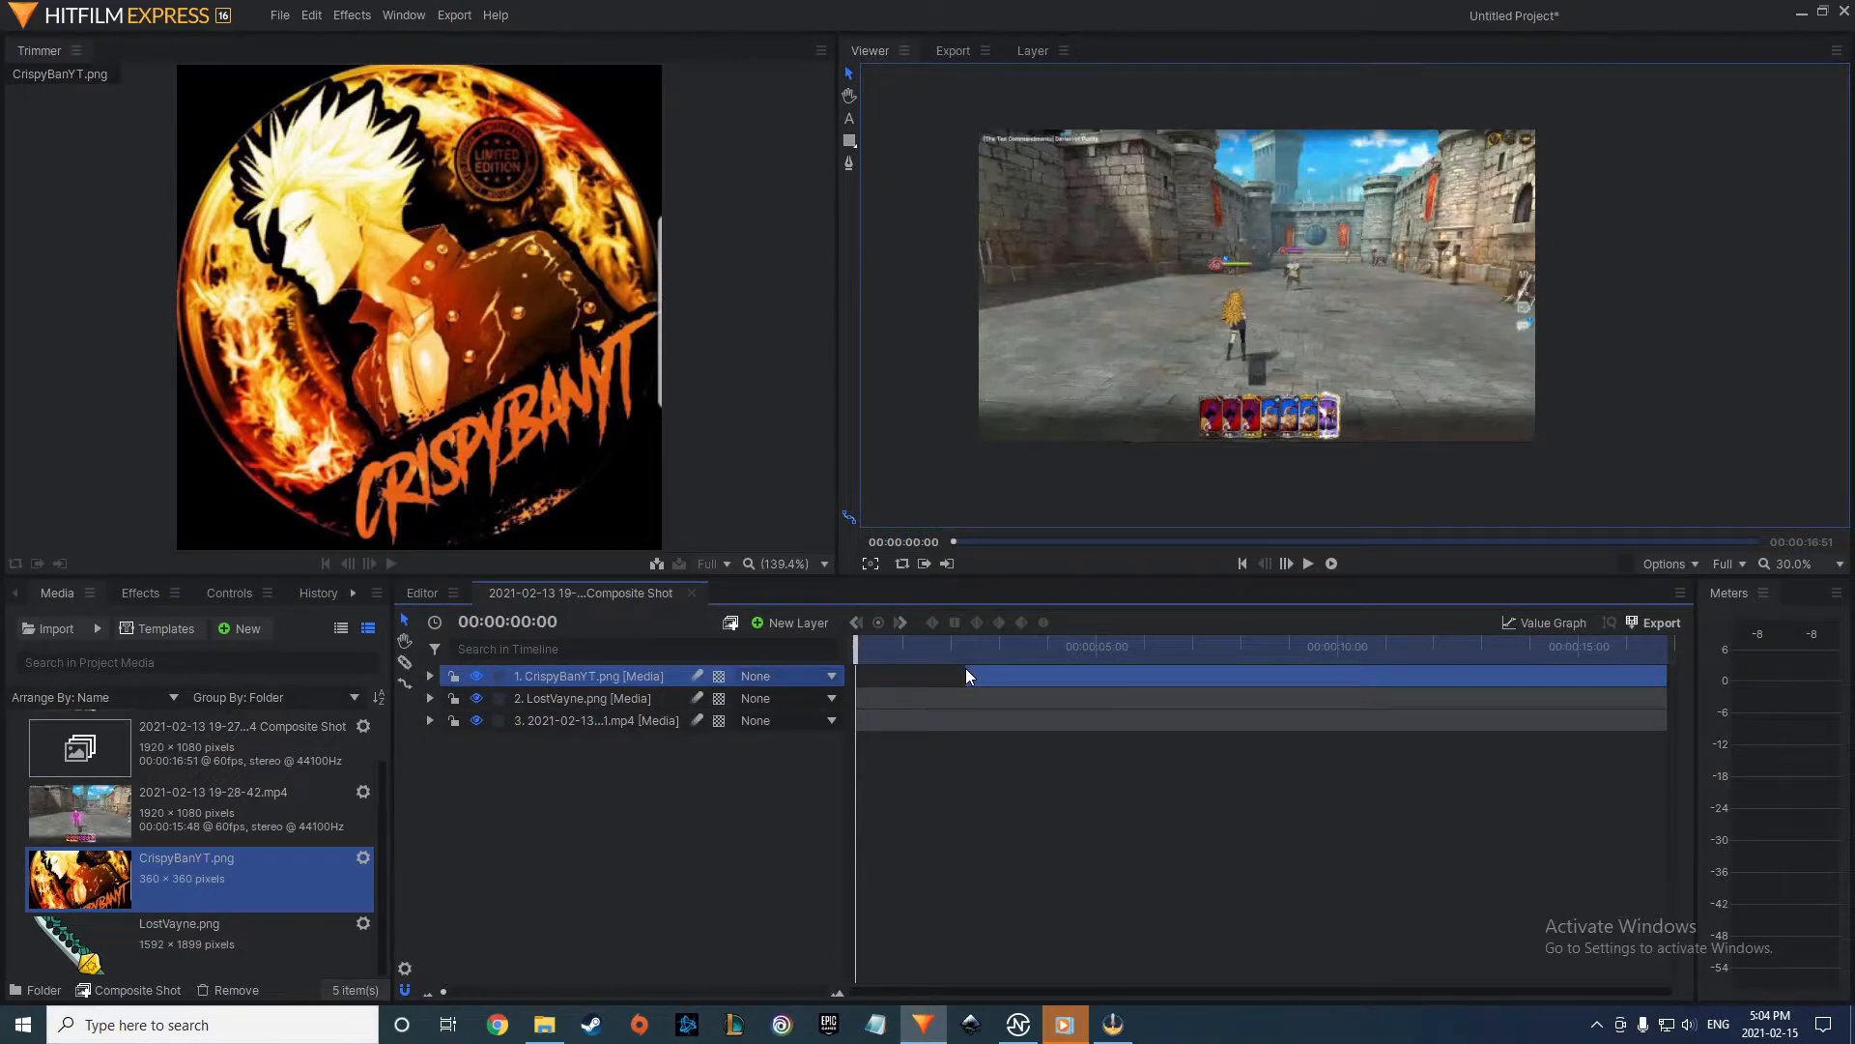
pyautogui.click(1308, 564)
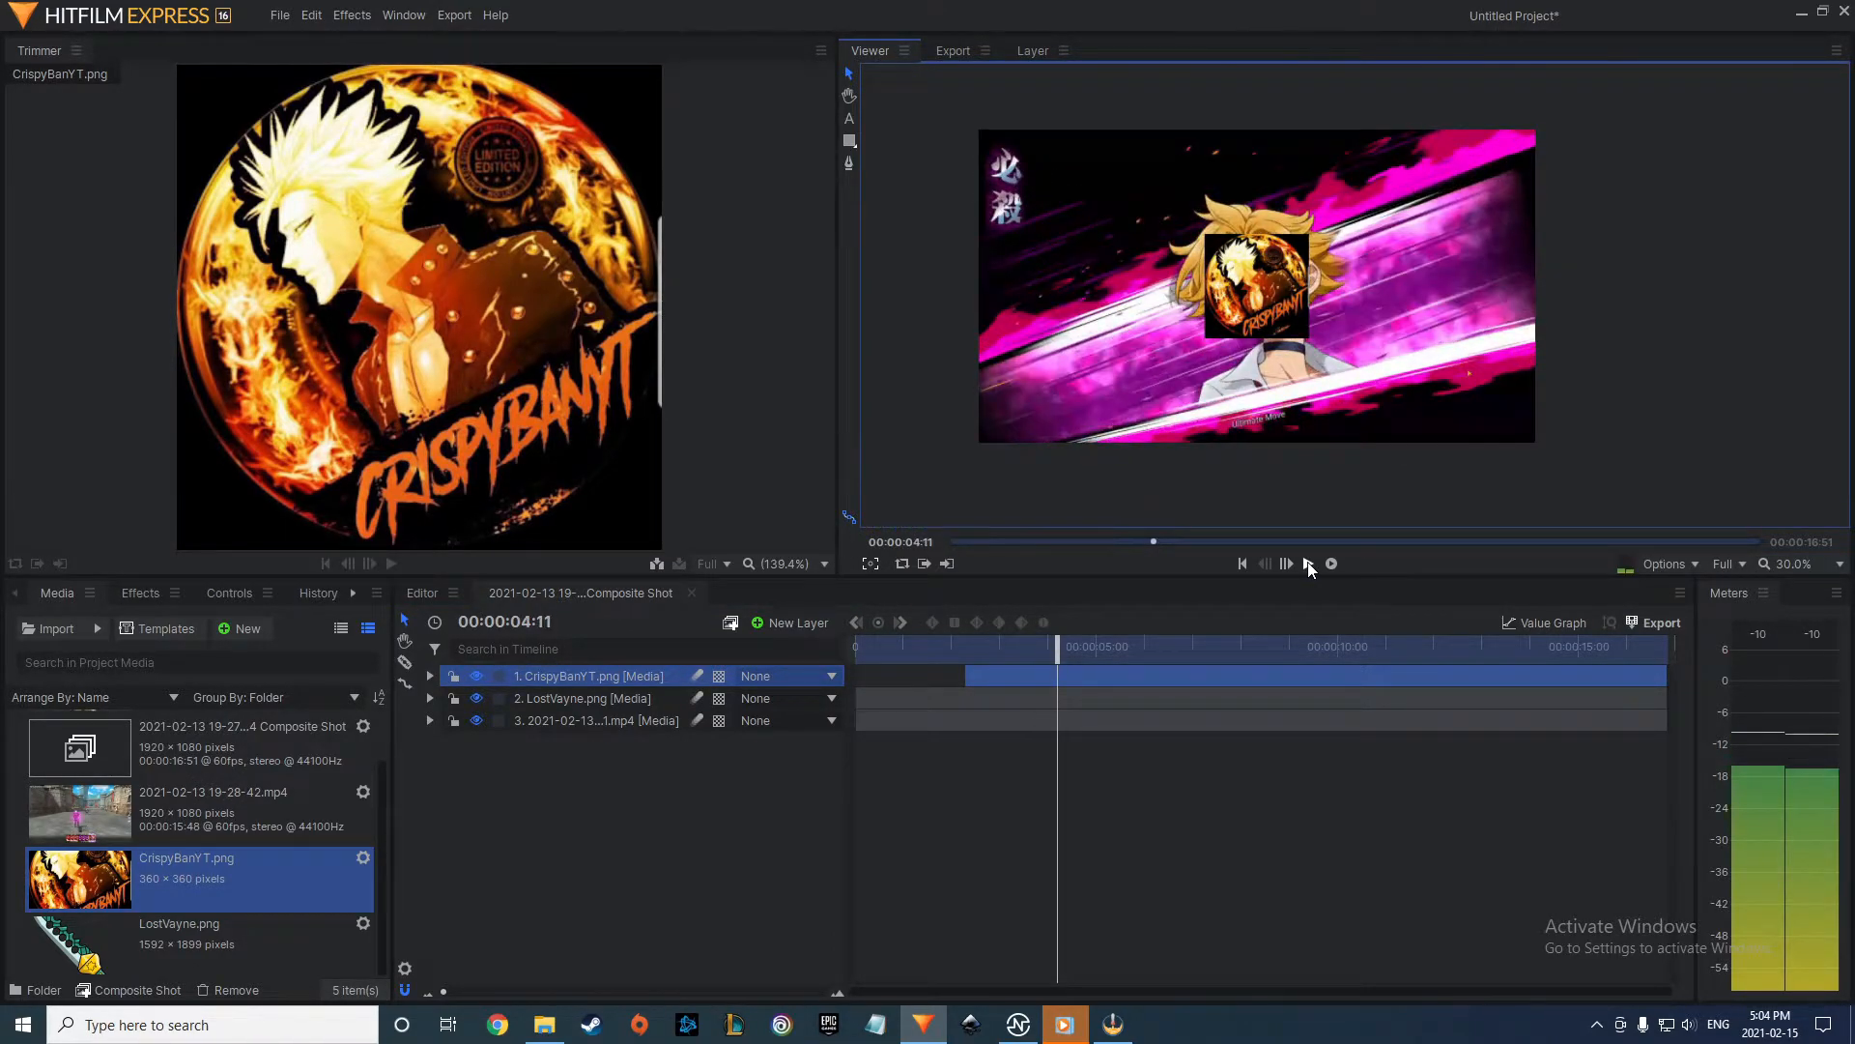
pyautogui.moveTo(1050, 647); pyautogui.dragTo(855, 645)
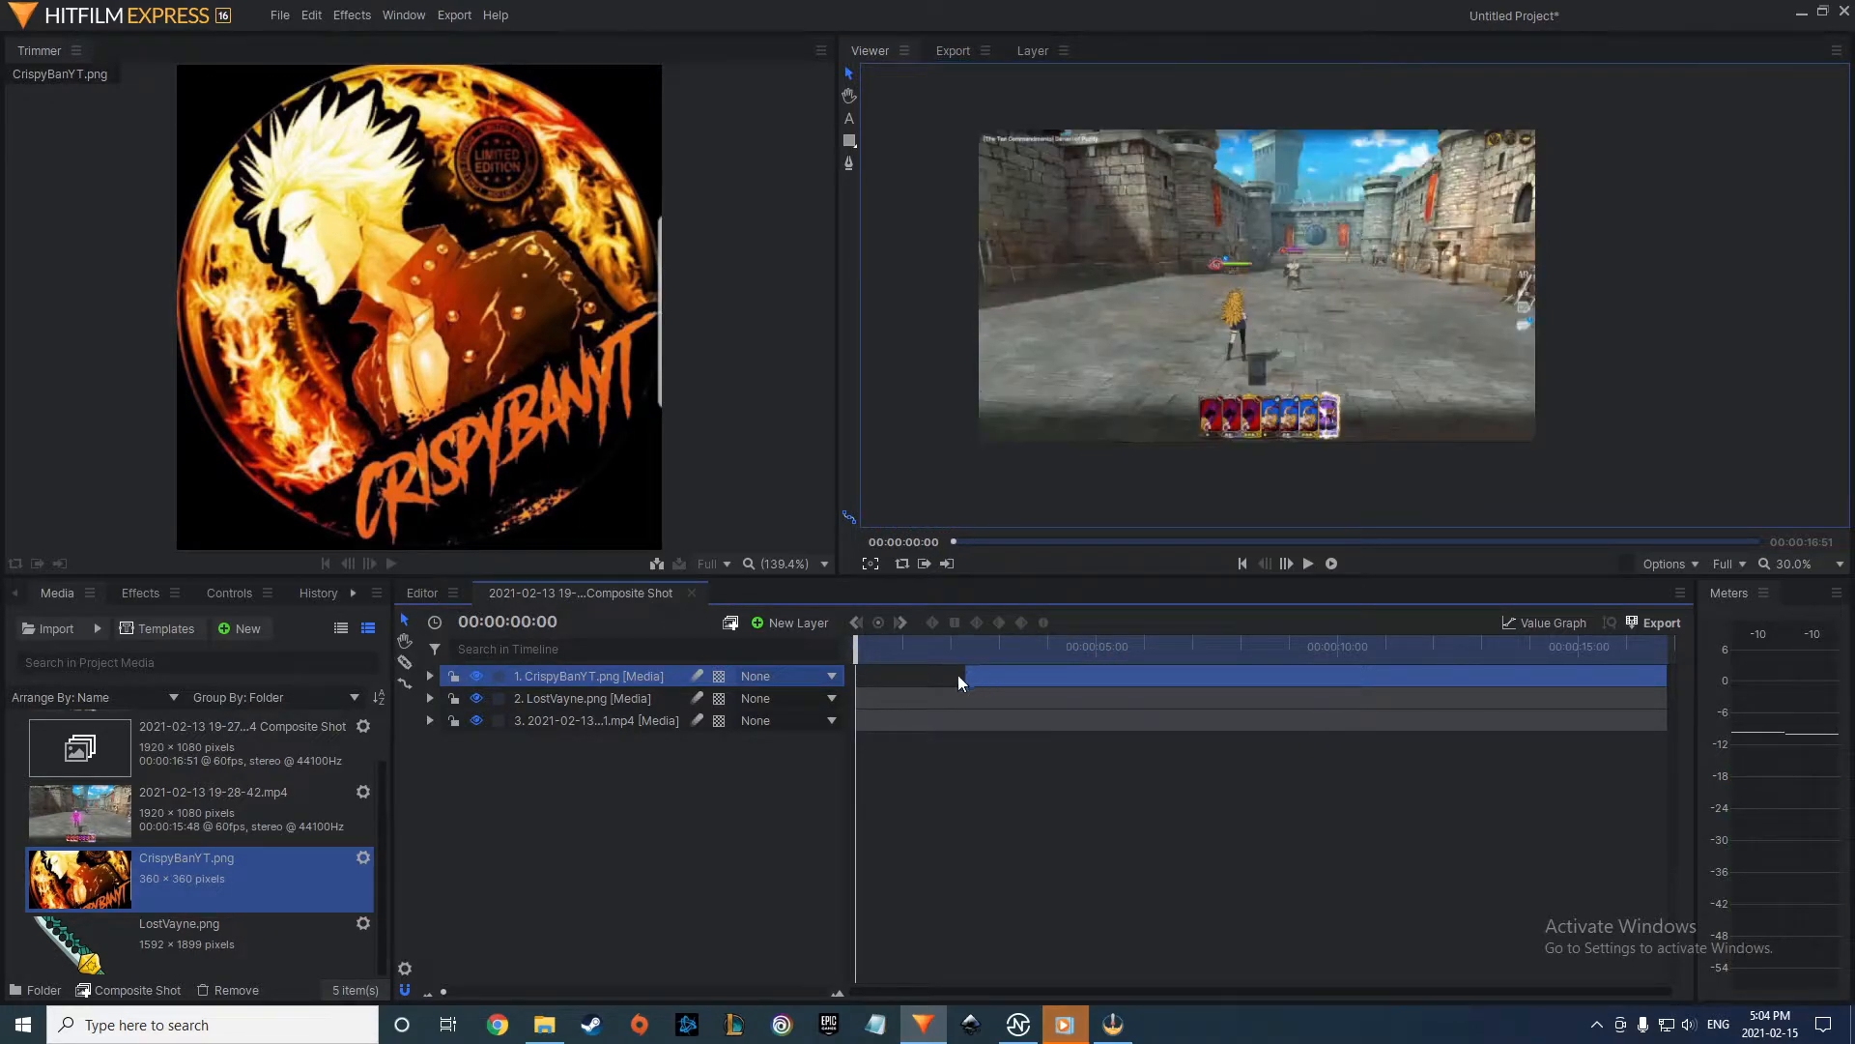
pyautogui.press('Delete')
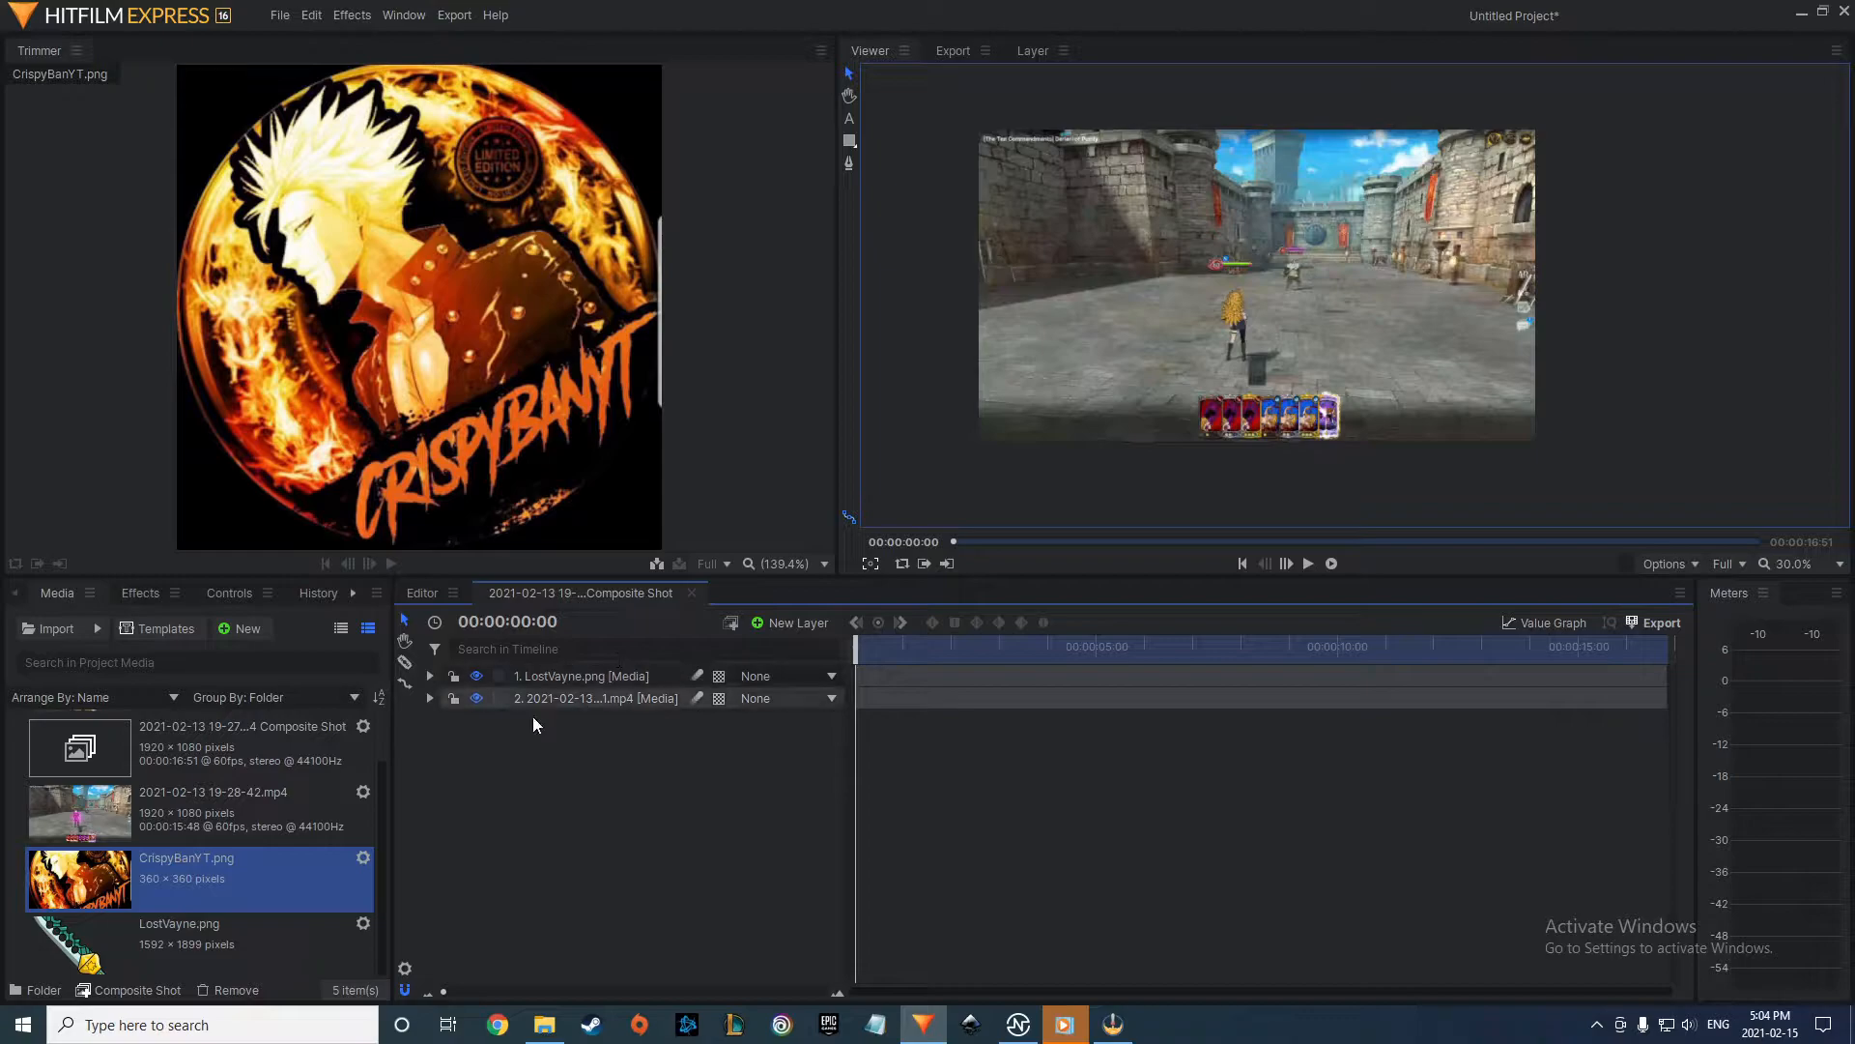
# Try CrispyBanYT.png below the video layer starting about 3 seconds in, move it above the video during playback, and delete it.
pyautogui.moveTo(78, 879); pyautogui.dragTo(995, 719)
pyautogui.click(1307, 564)
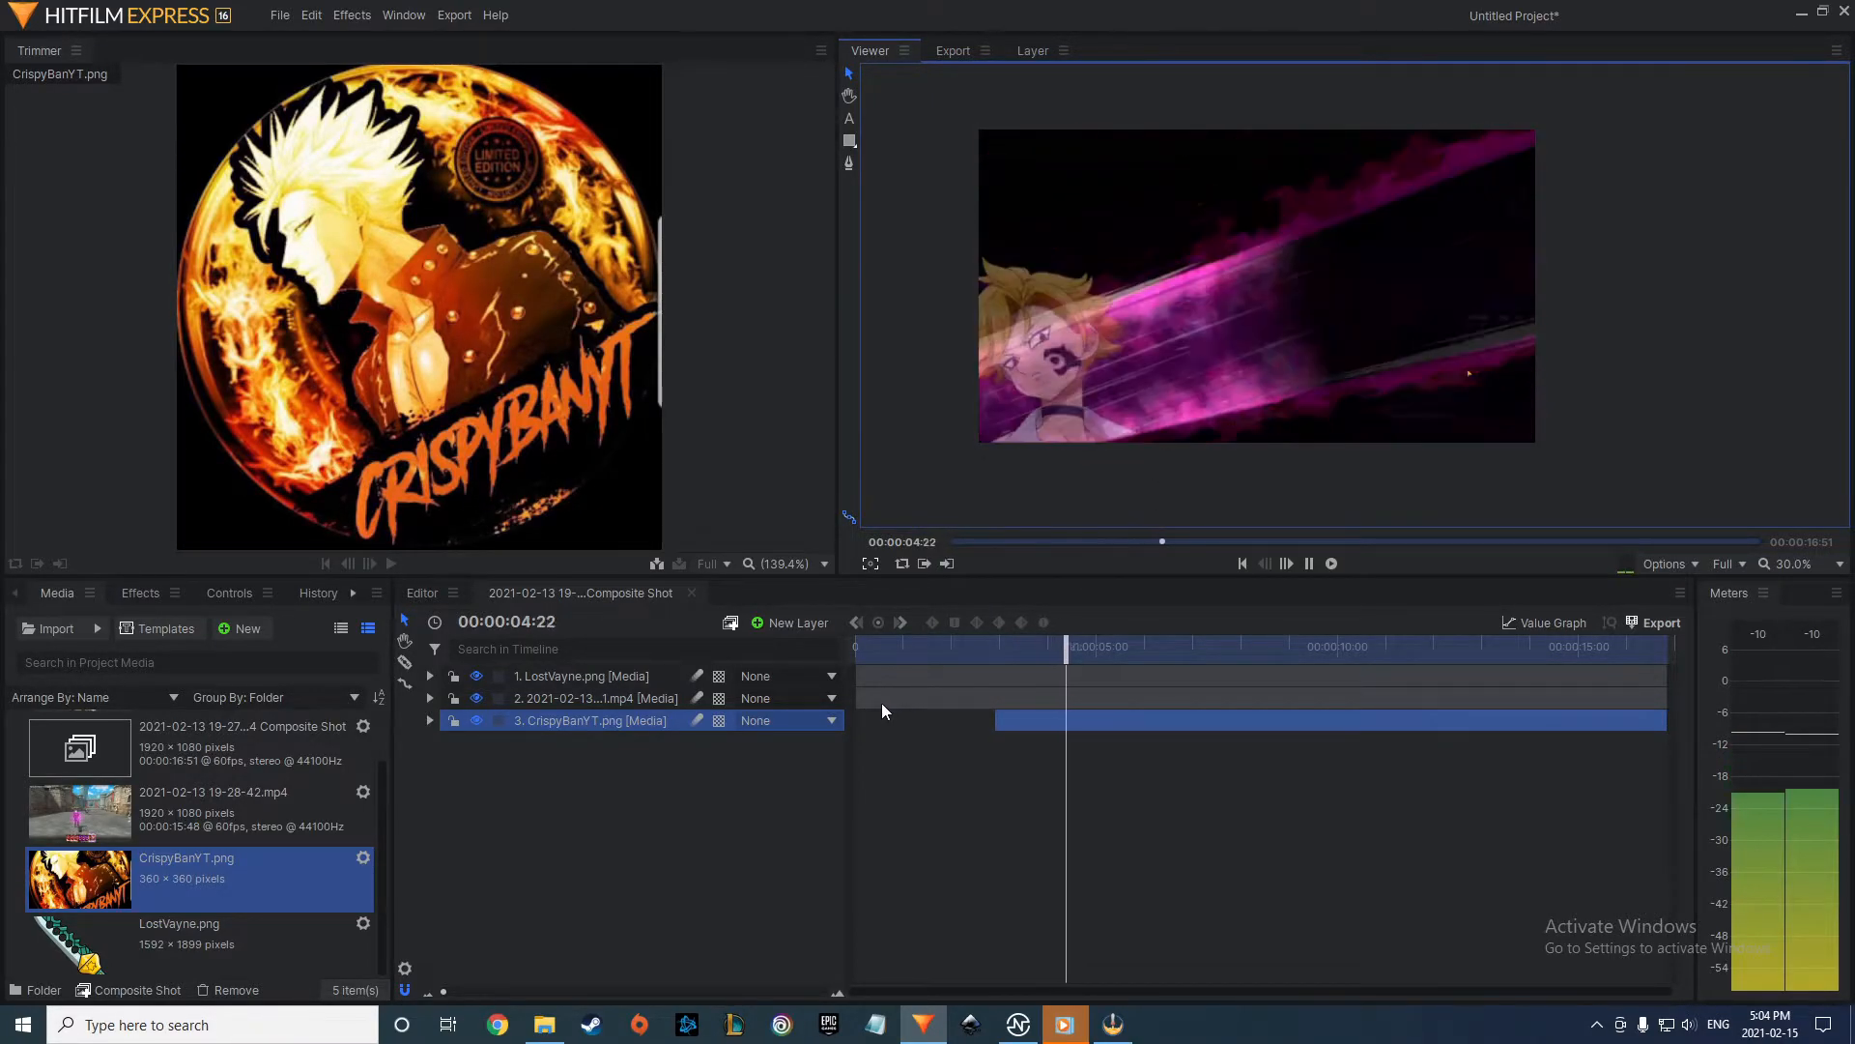
pyautogui.moveTo(594, 720); pyautogui.dragTo(601, 698)
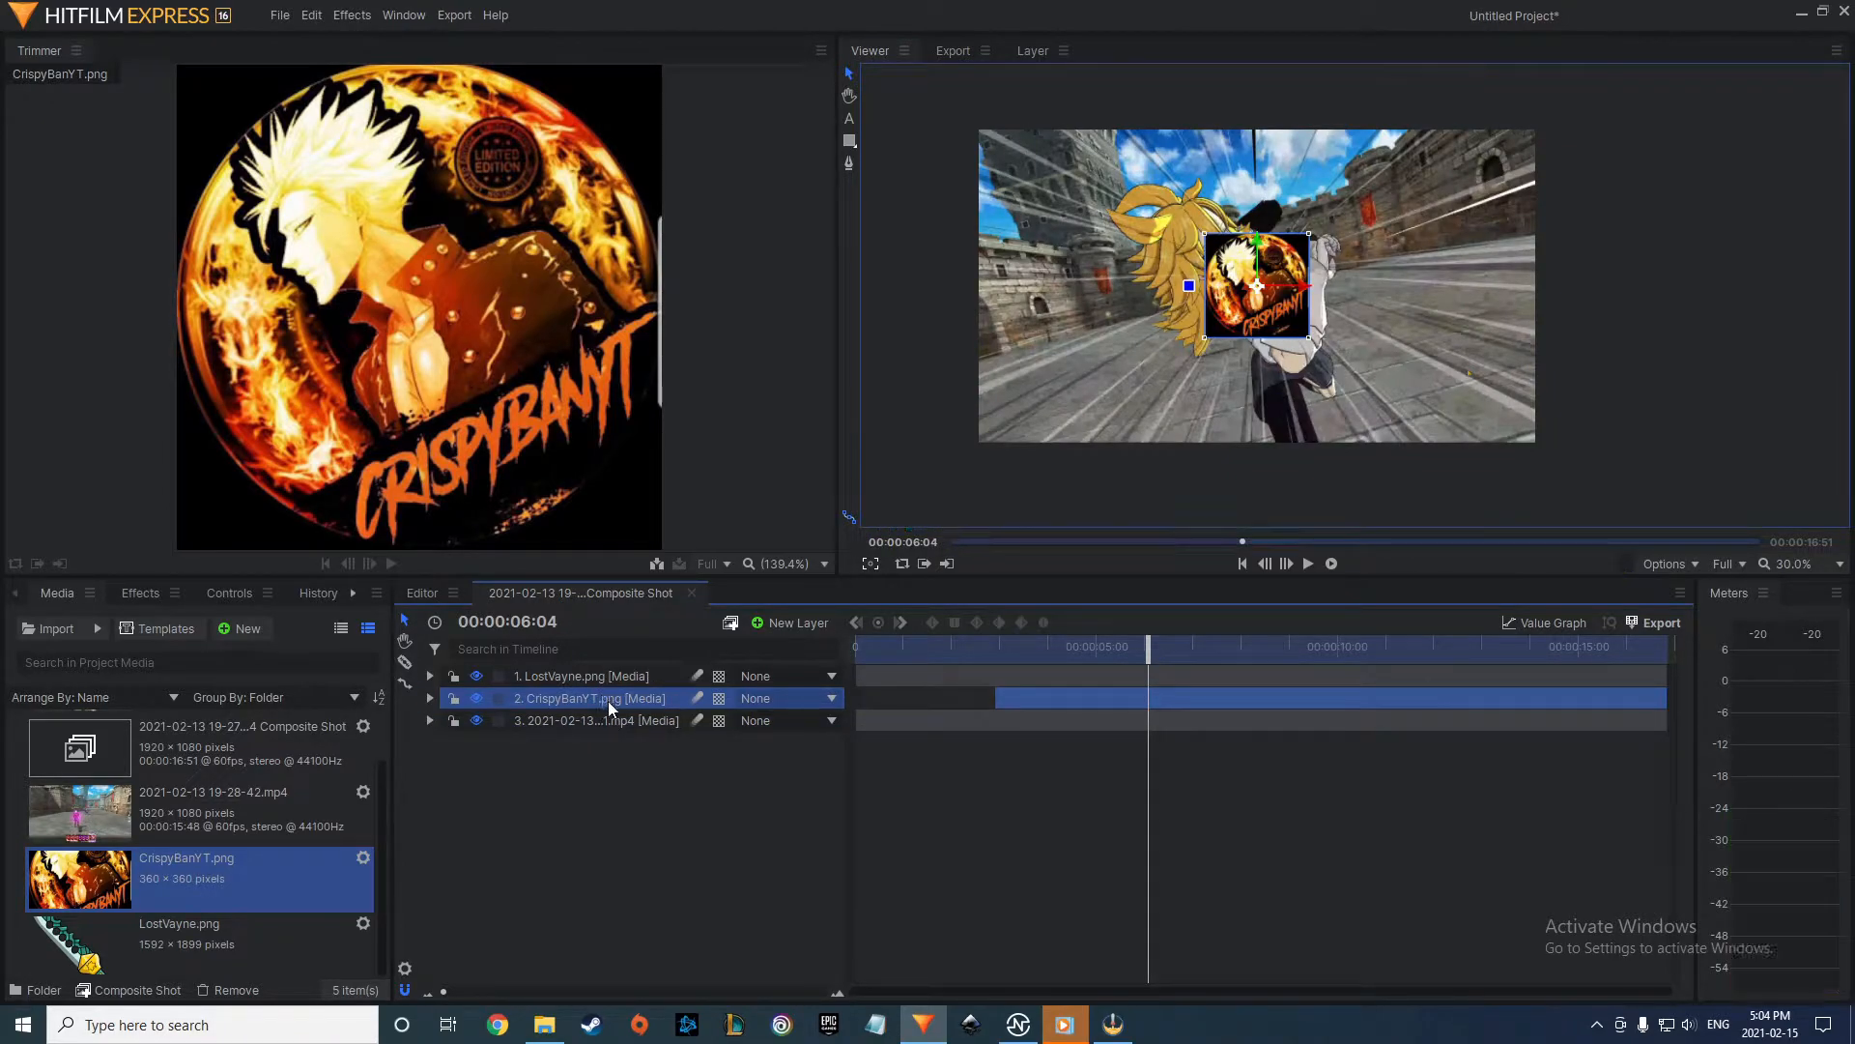
pyautogui.press('Delete')
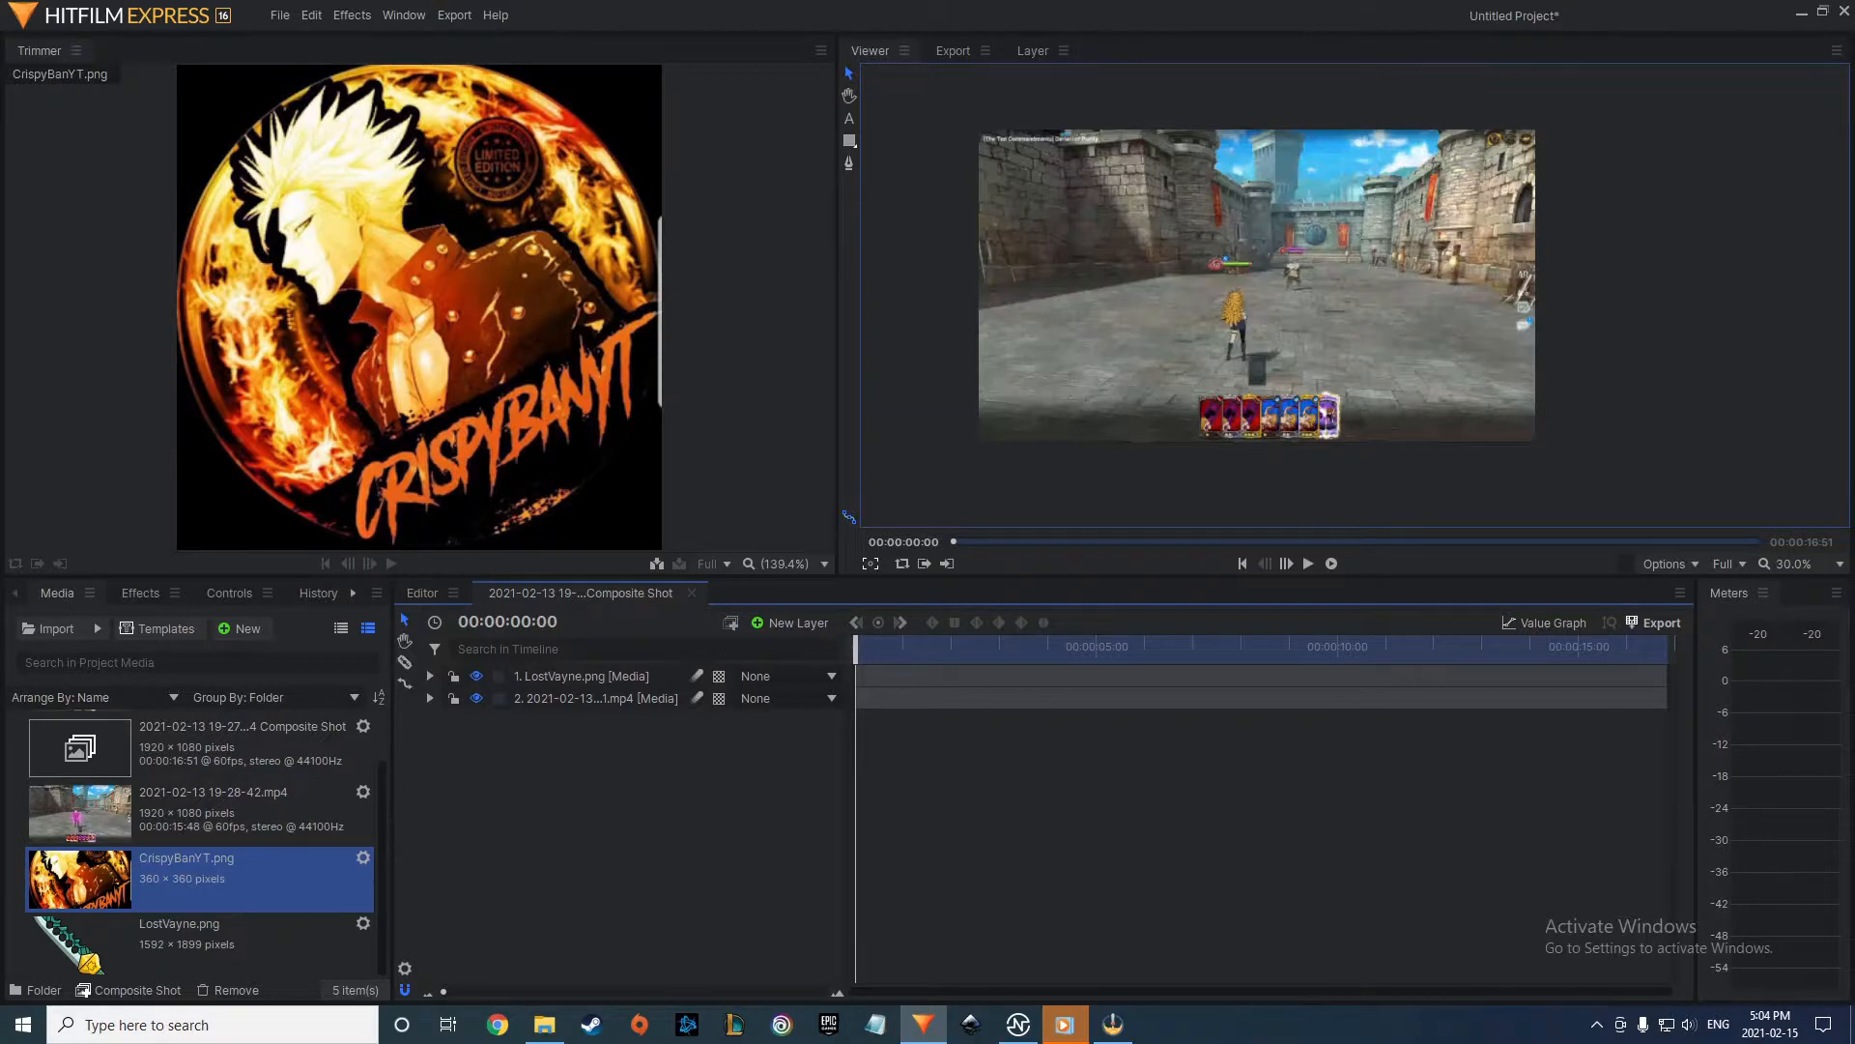
# Import drum-roll.mp3 from File Explorer and add it as the bottom layer at the start of the composite shot.
pyautogui.hotkey('alt', 'Tab')
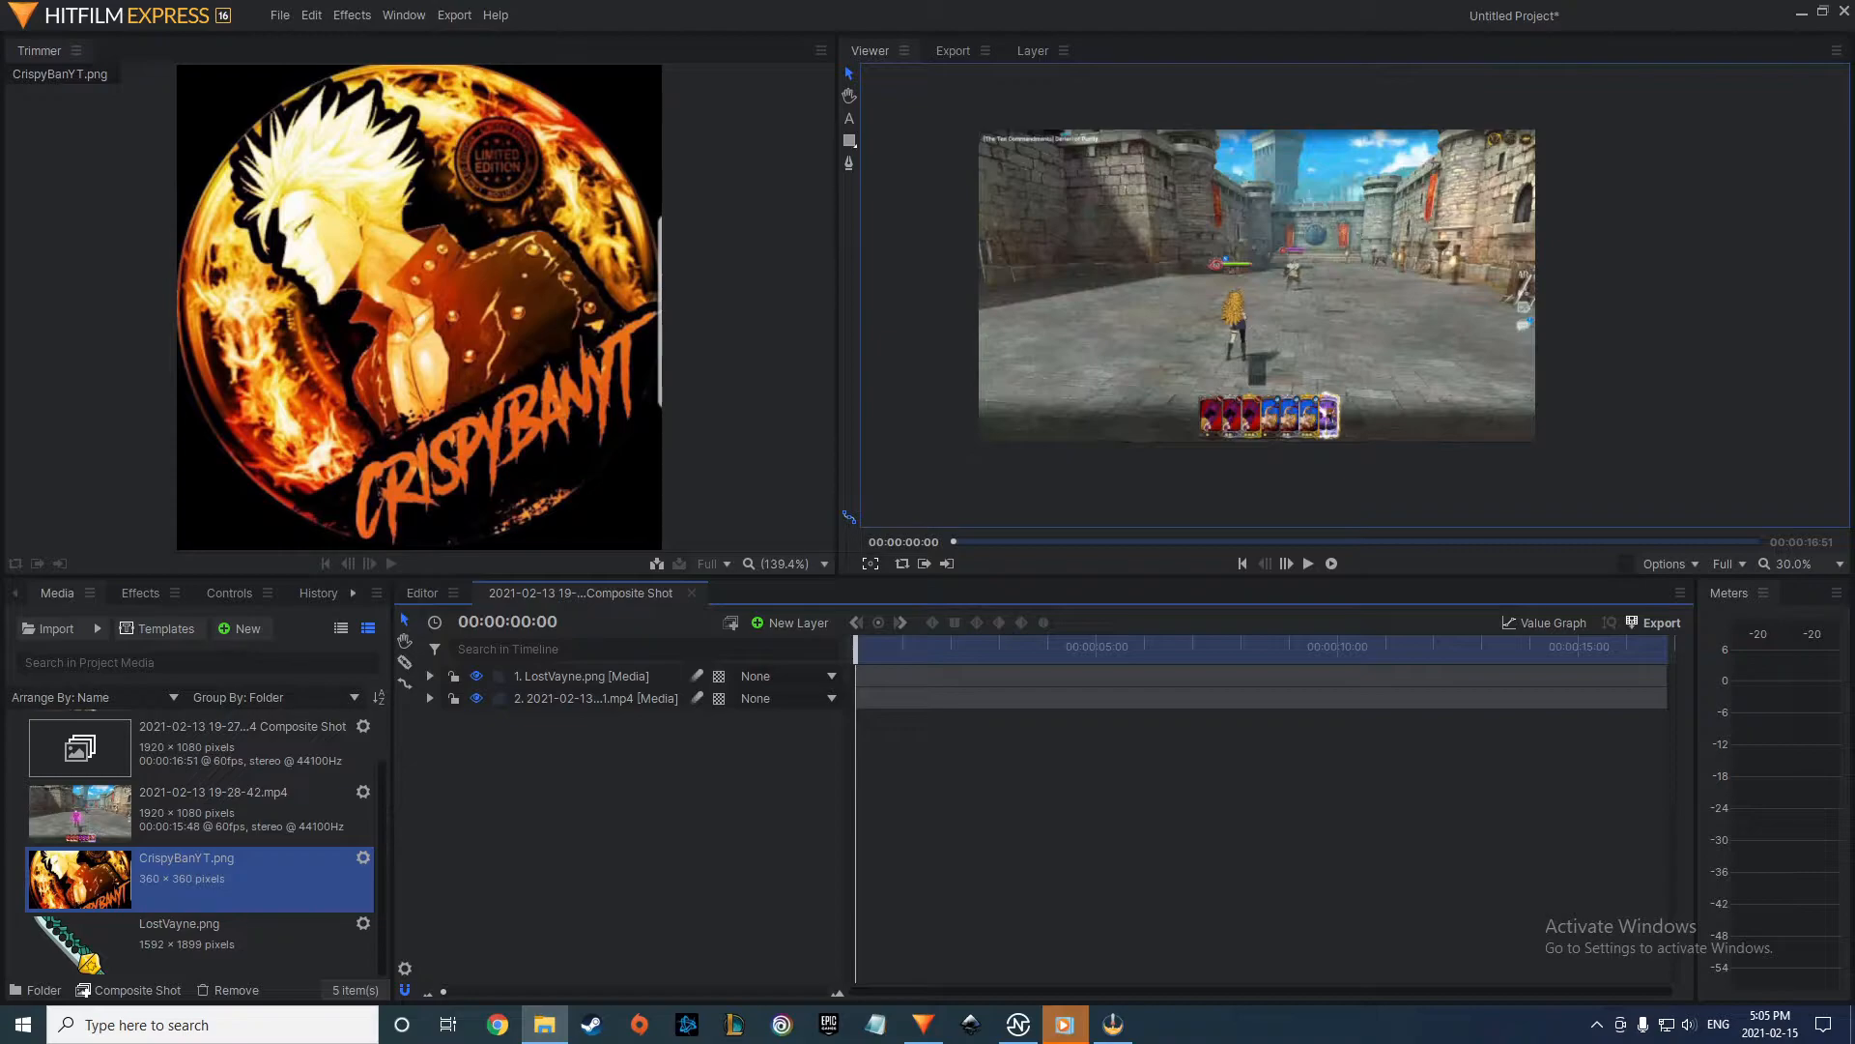
pyautogui.moveTo(247, 851); pyautogui.dragTo(246, 857)
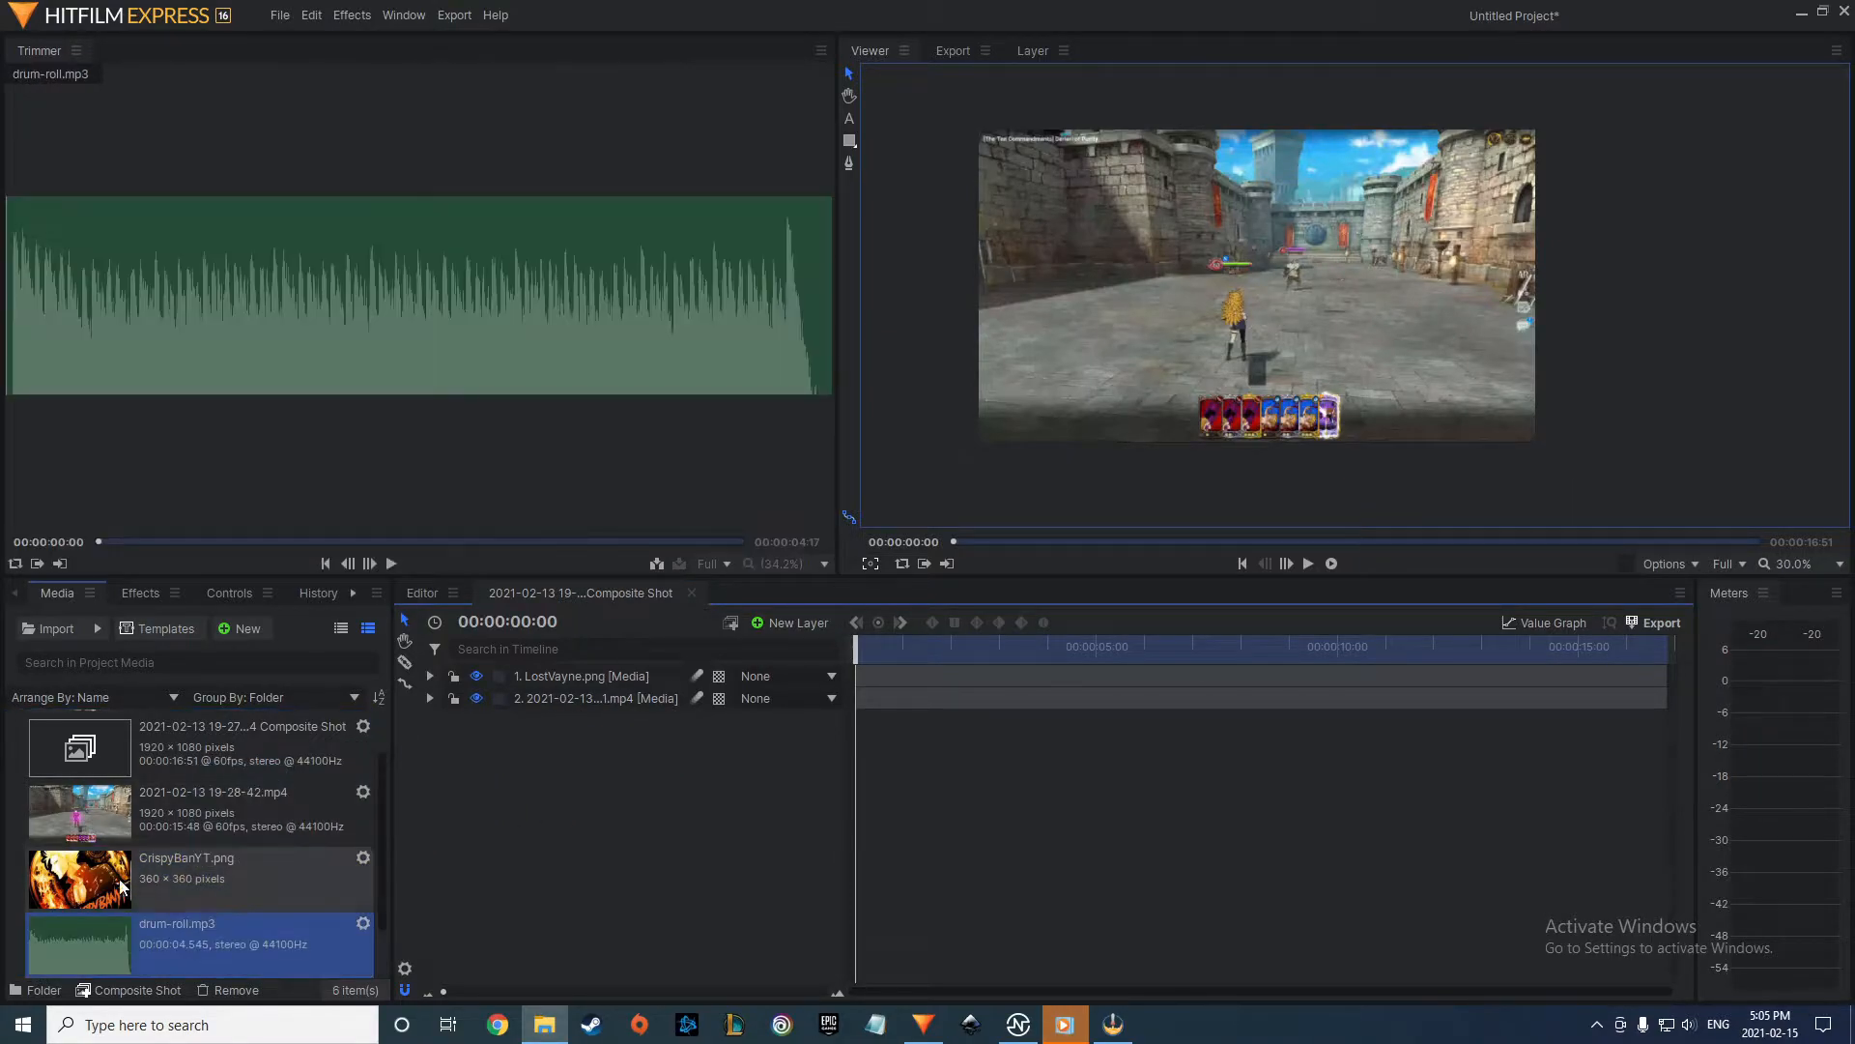
pyautogui.moveTo(370, 833); pyautogui.dragTo(856, 711)
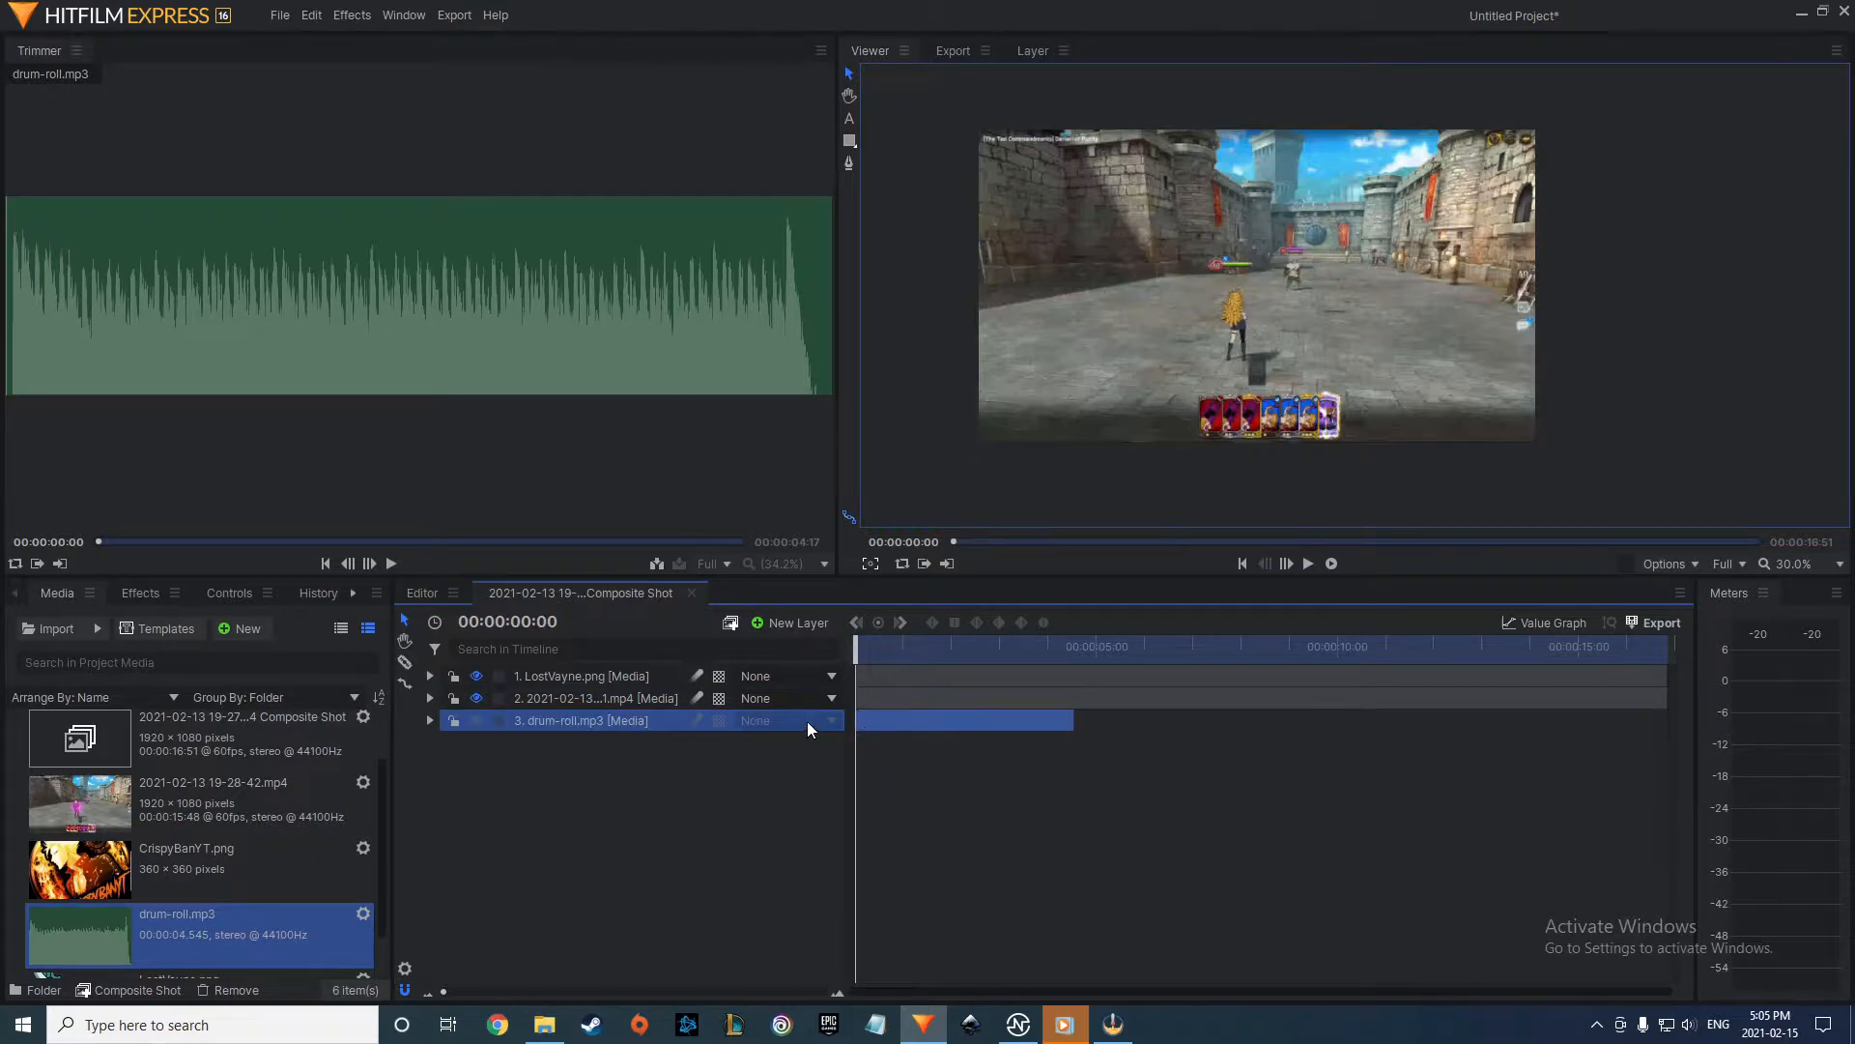
# Preview the drum-roll.mp3 layer with the video, then trim the end of the audio to 00:00:03:28.
pyautogui.click(1307, 564)
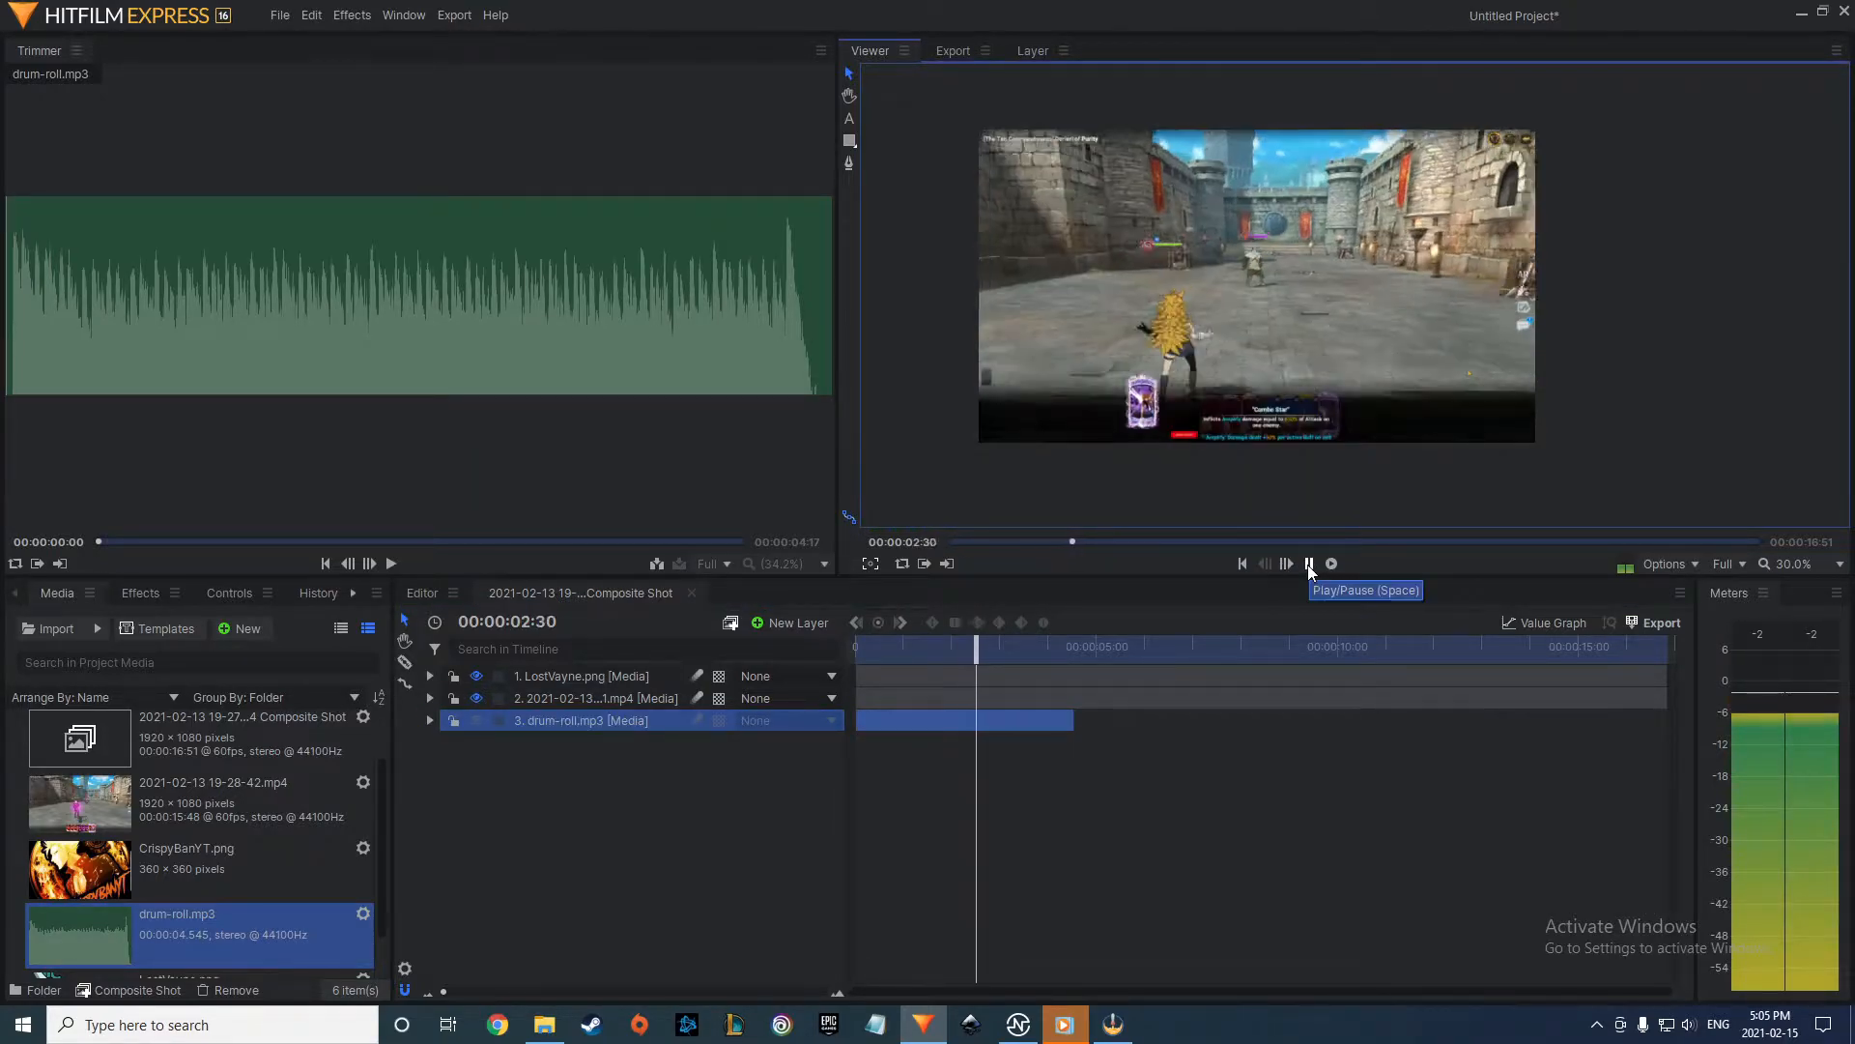
pyautogui.click(1307, 564)
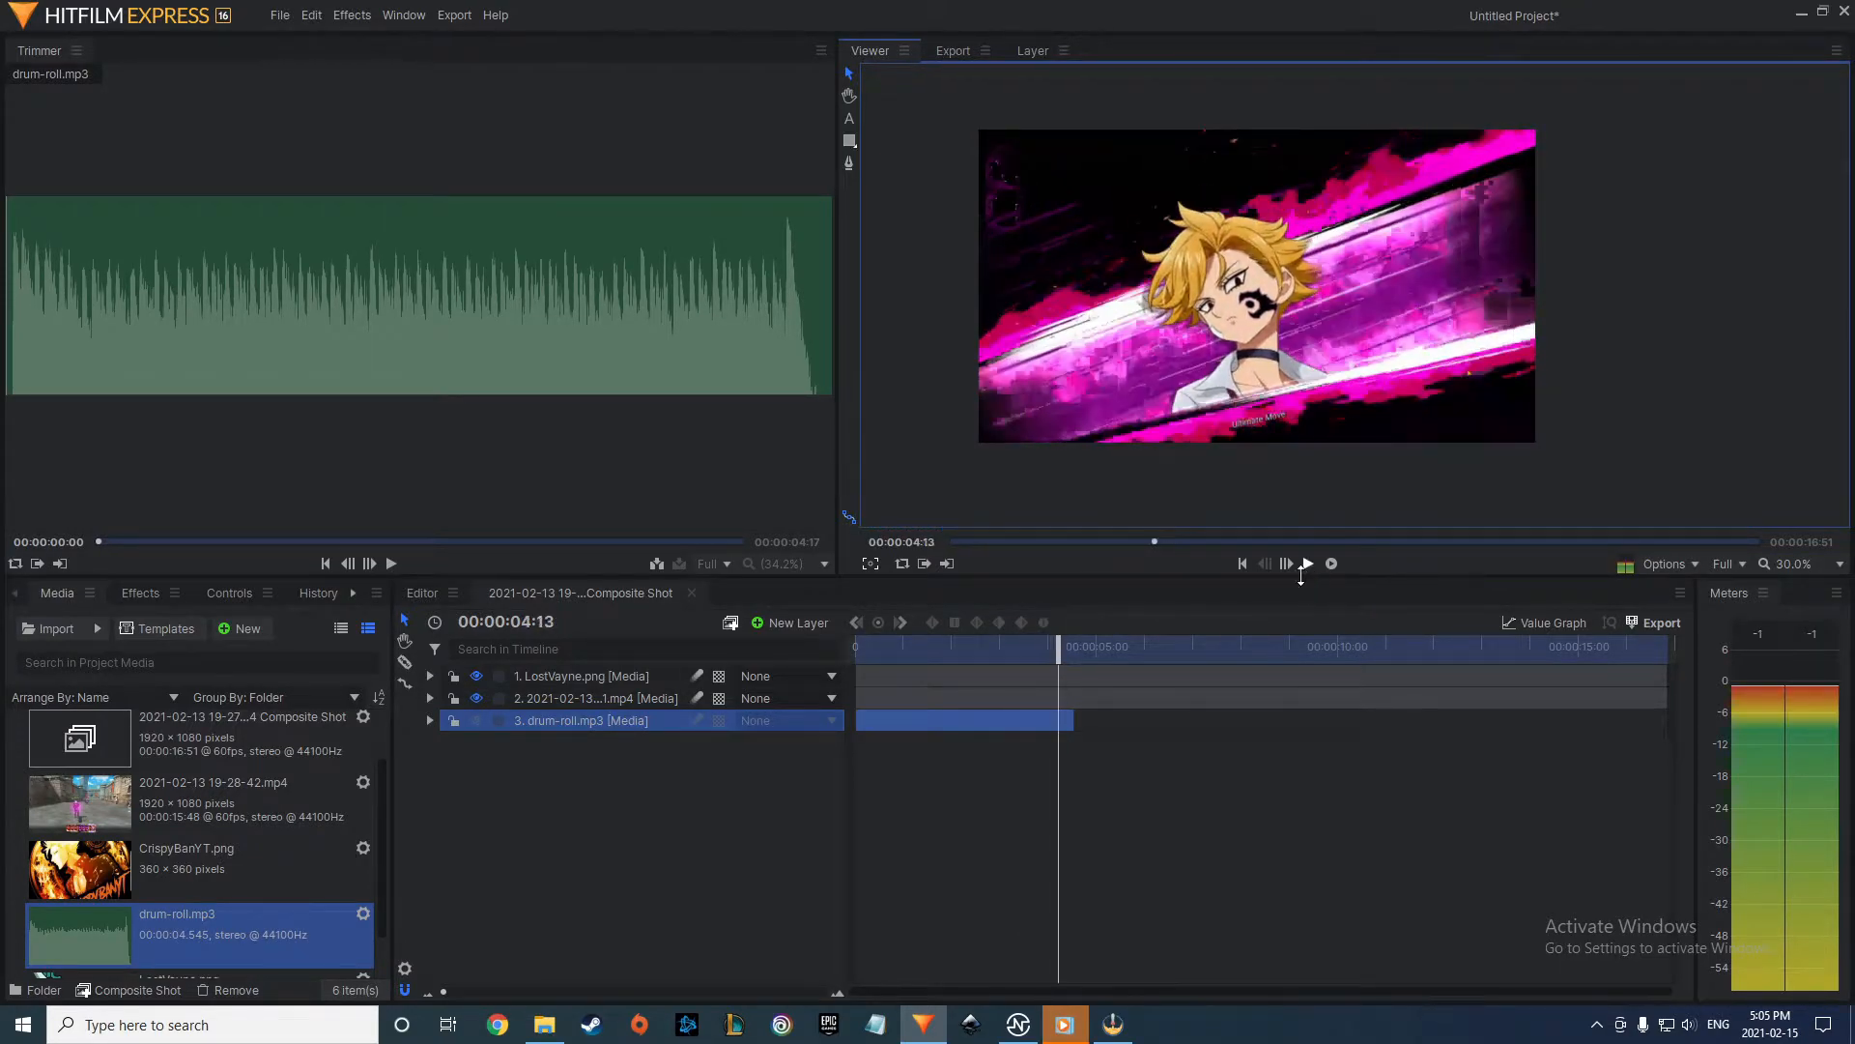
pyautogui.moveTo(1074, 720); pyautogui.dragTo(1024, 719)
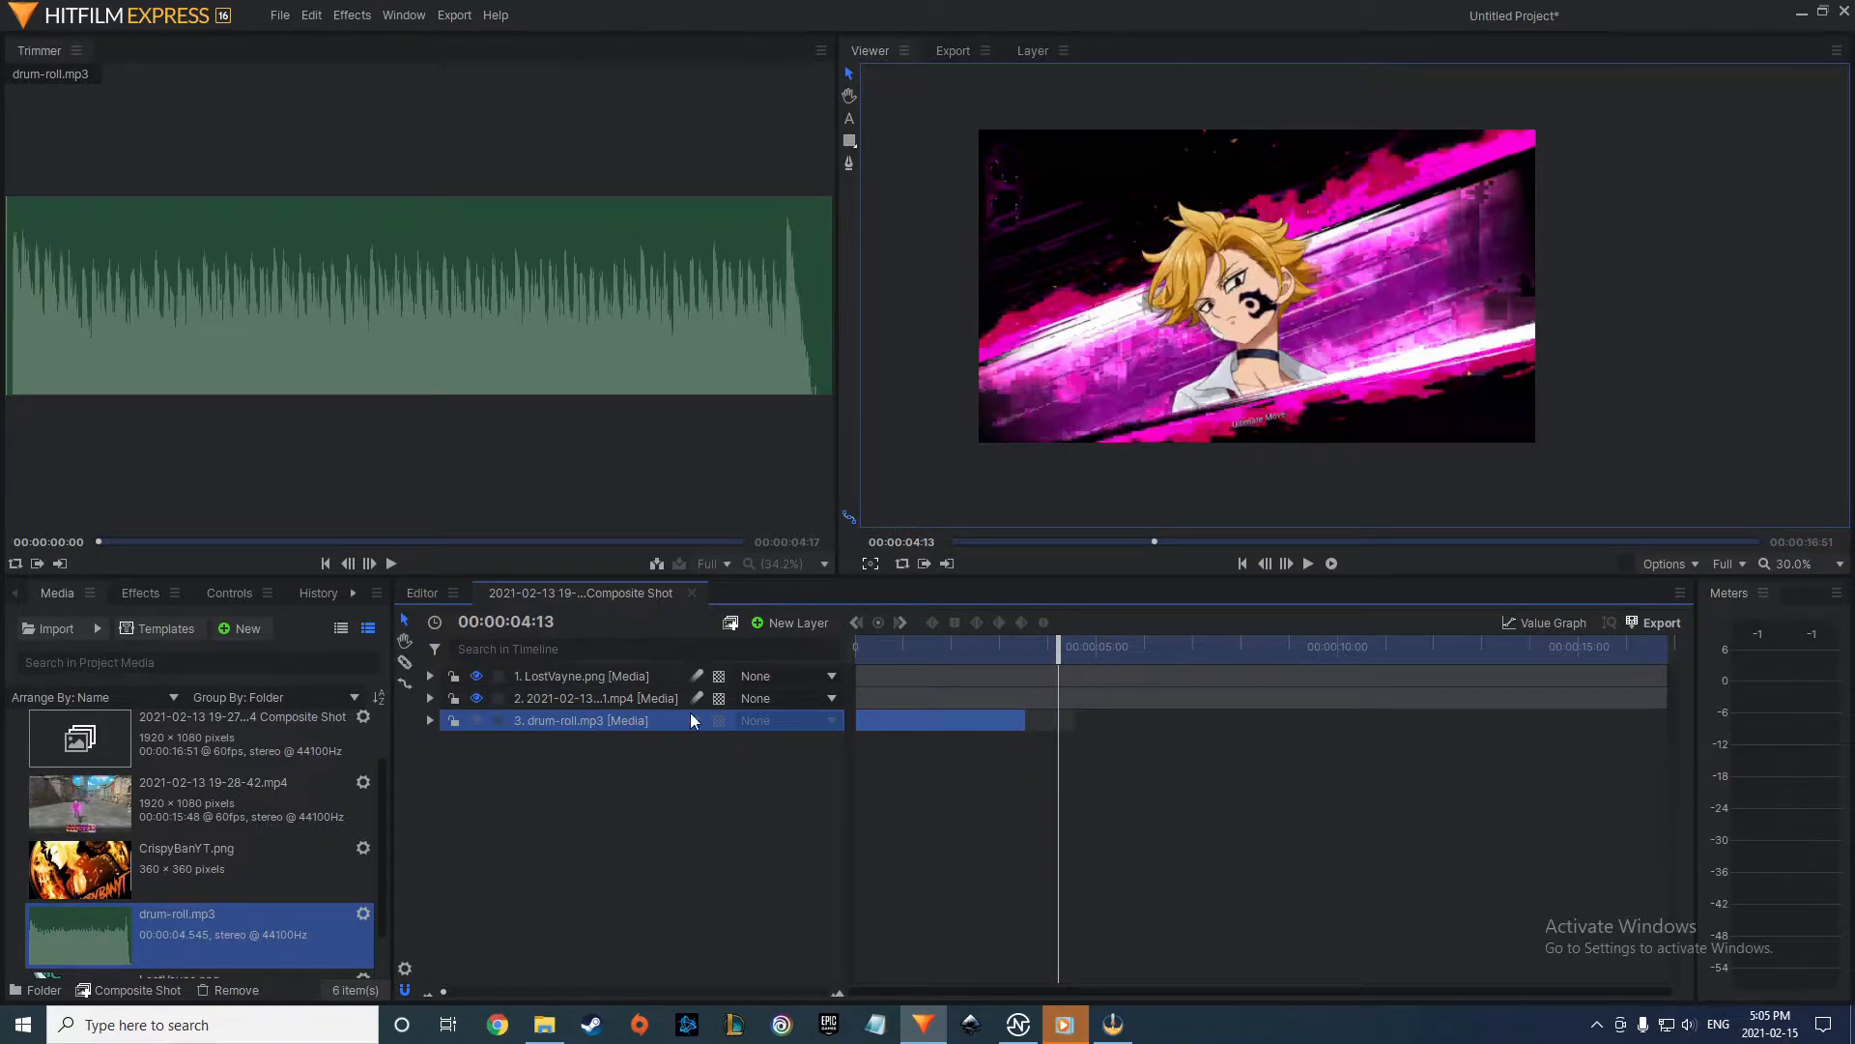
pyautogui.moveTo(1064, 649); pyautogui.dragTo(855, 663)
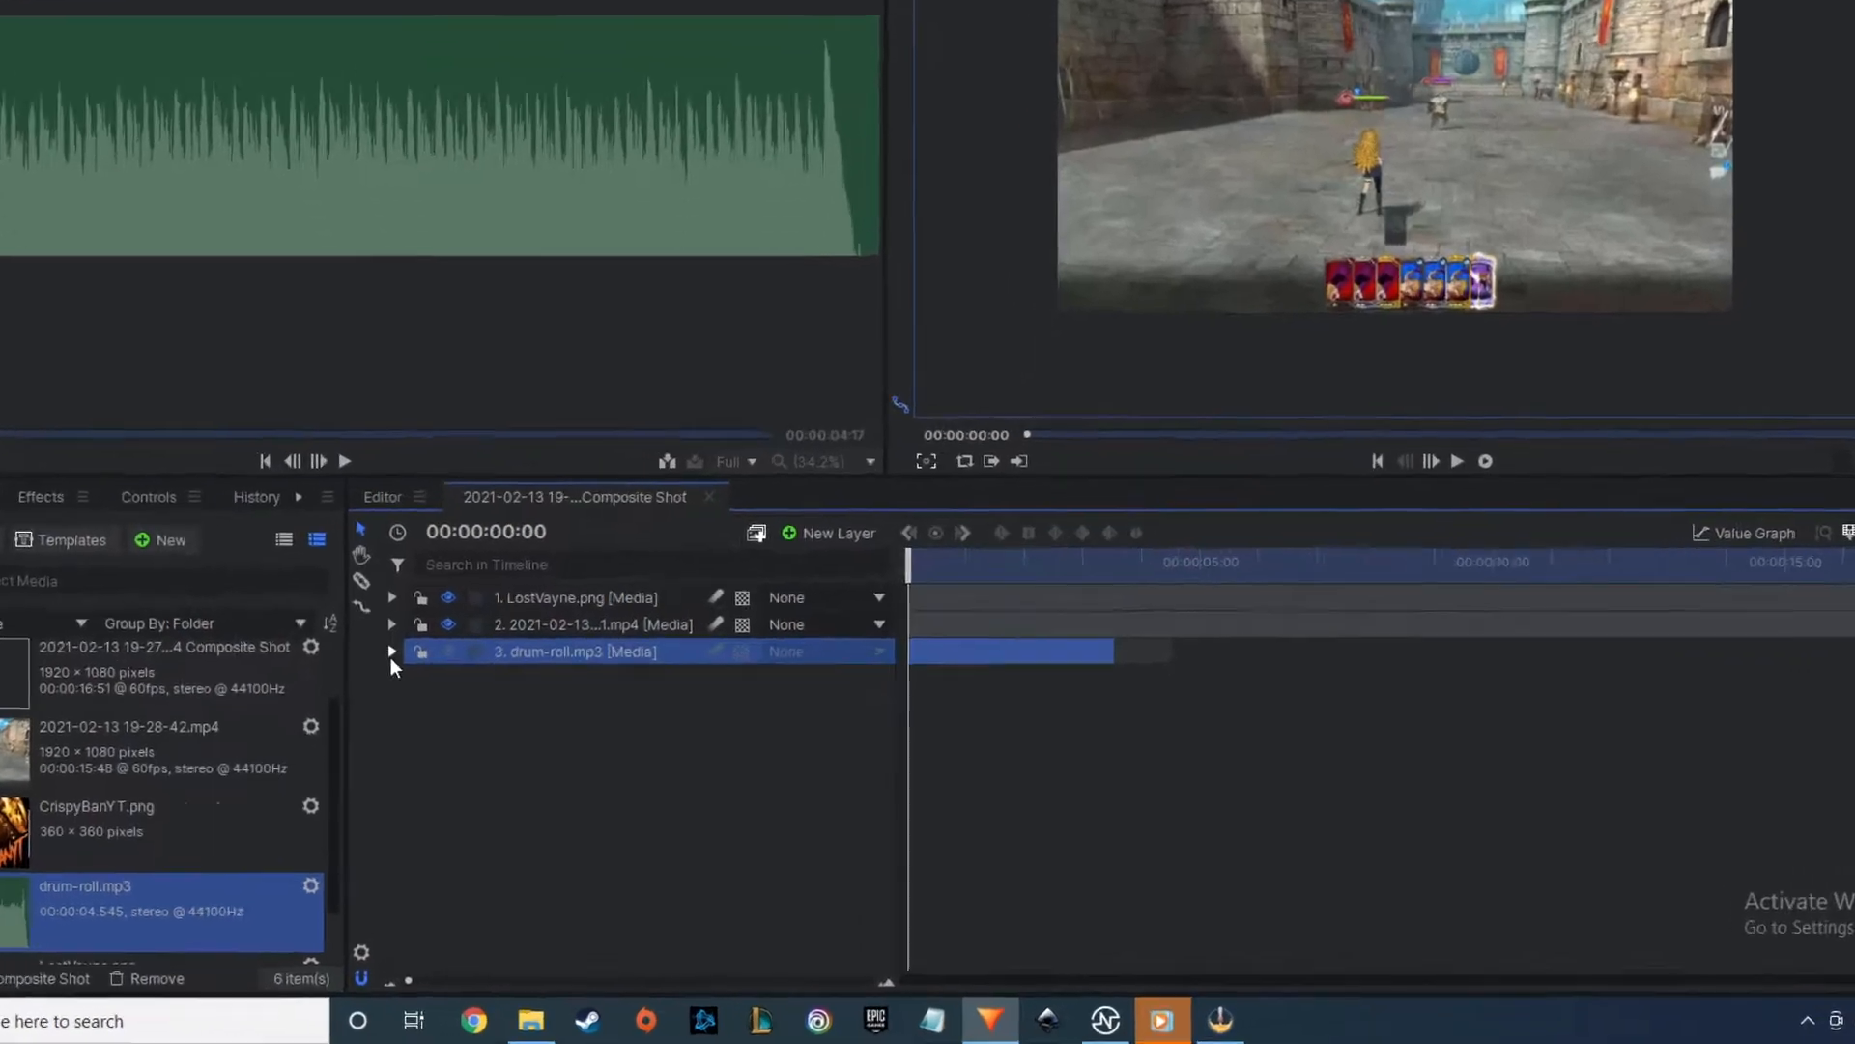
# Add a 0 dB keyframe to the drum-roll layer's audio Level at 00:00:01:52.
pyautogui.click(429, 720)
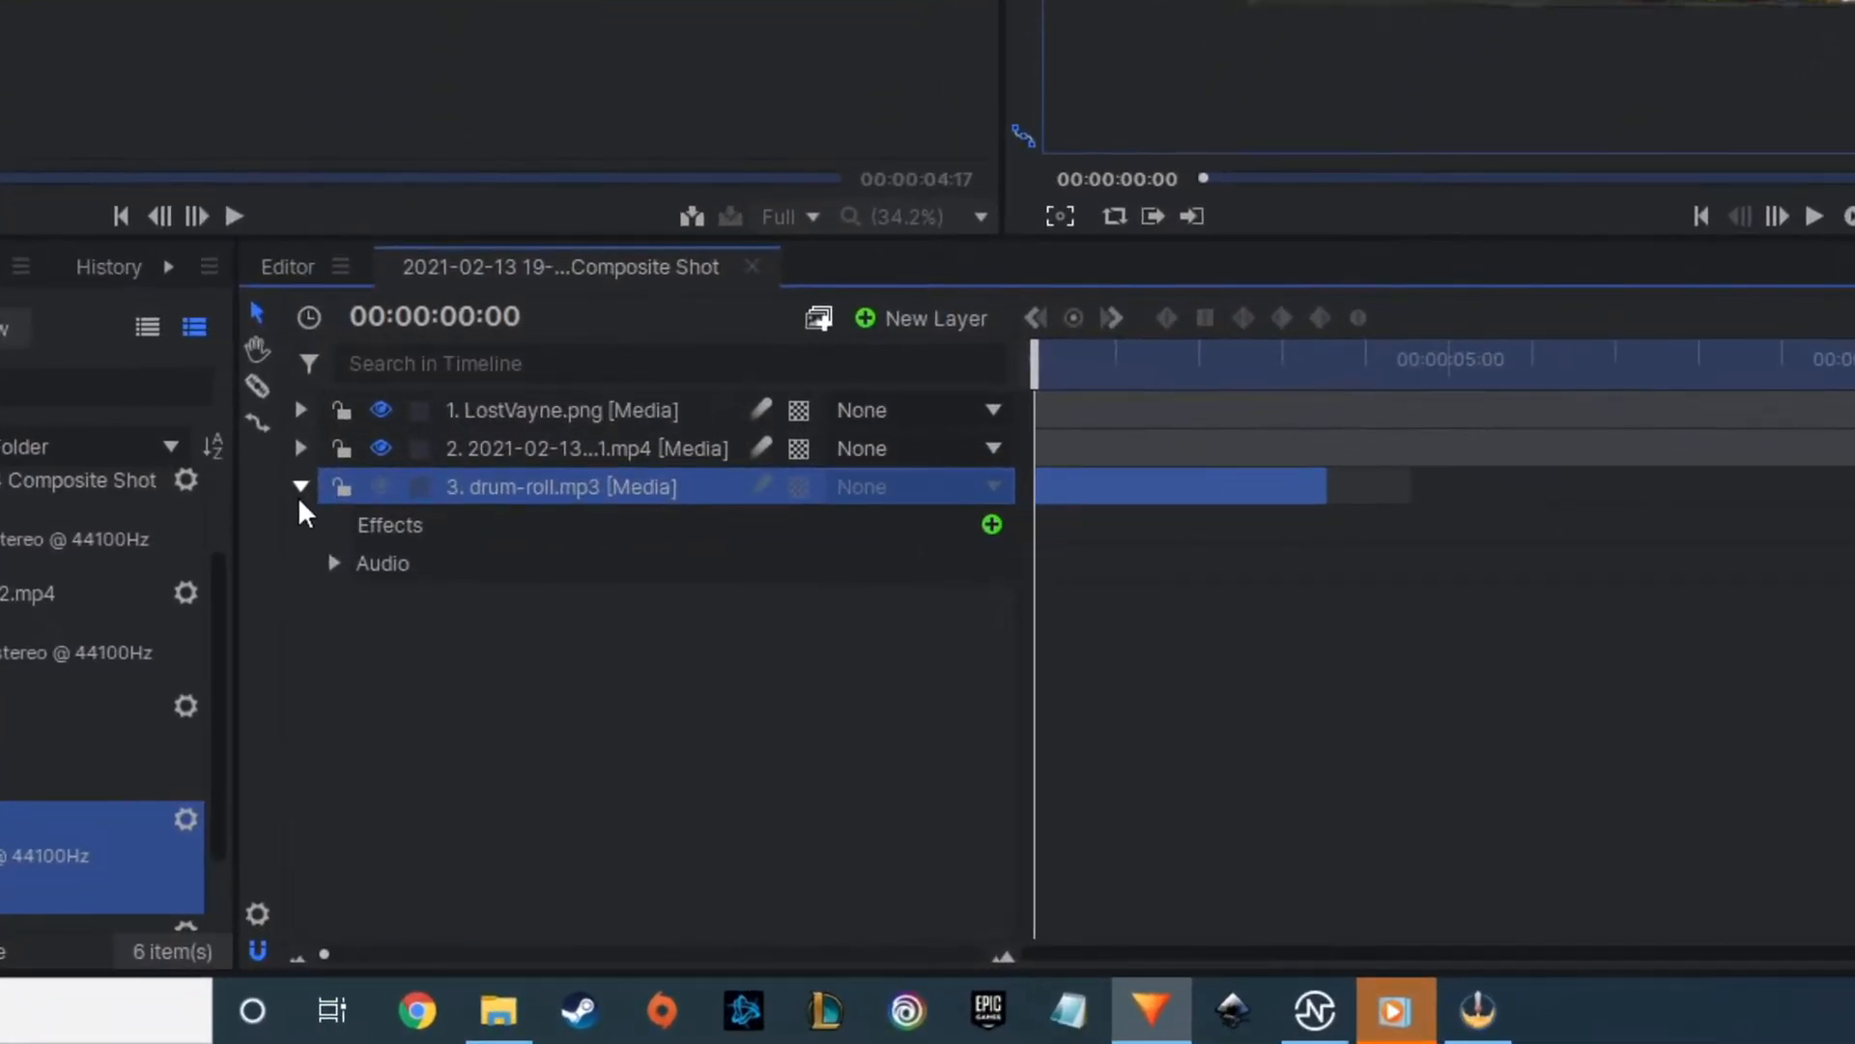
pyautogui.click(331, 562)
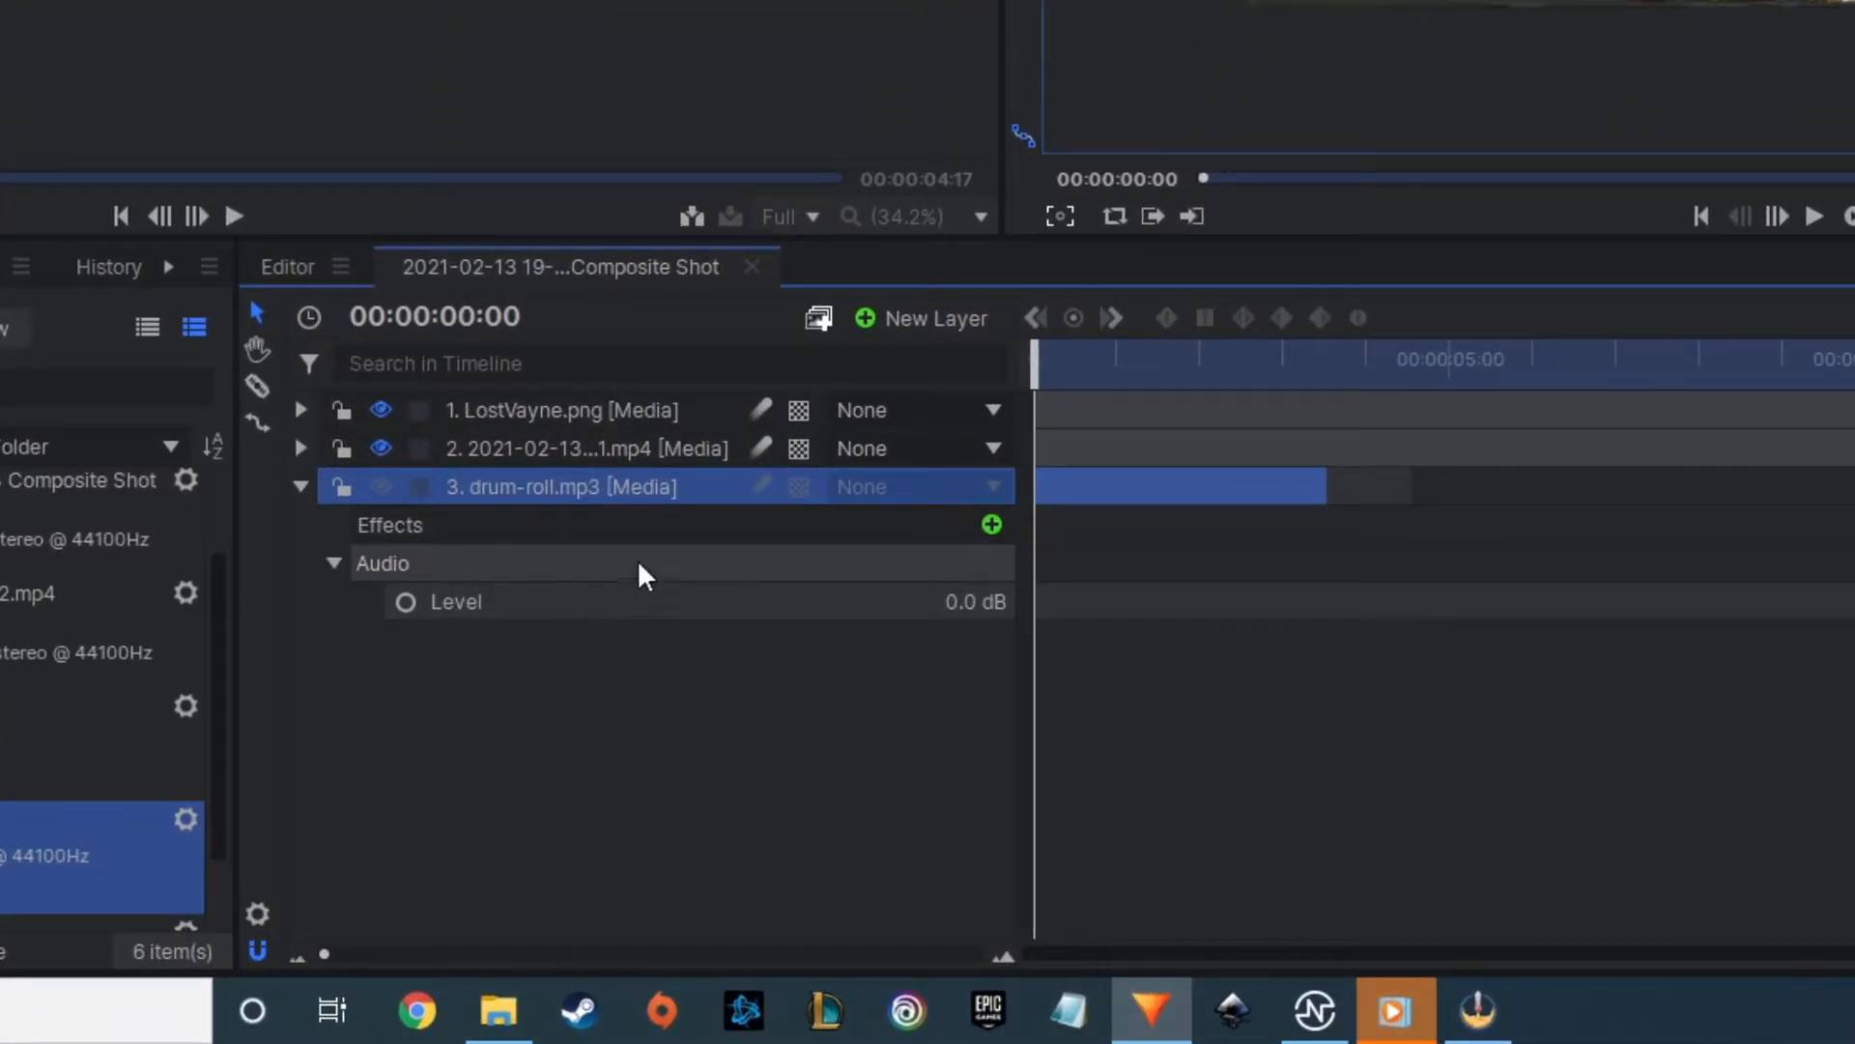
pyautogui.click(782, 606)
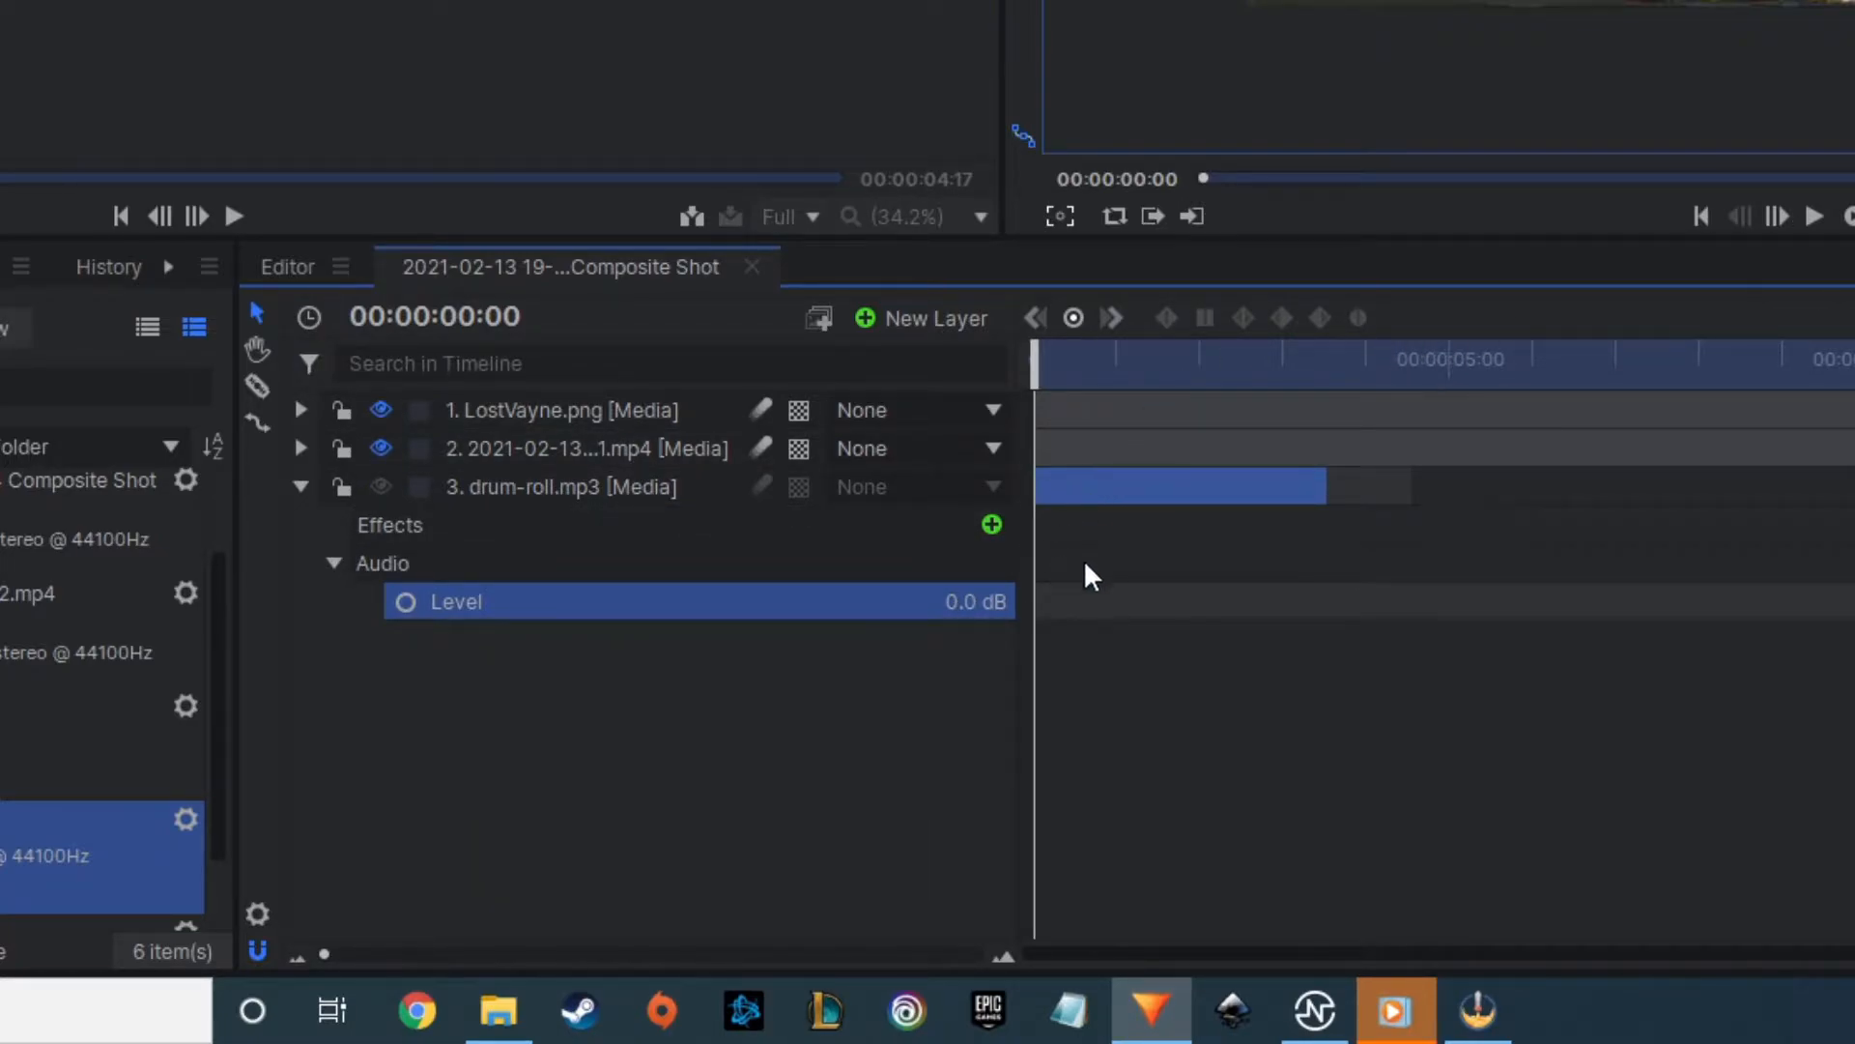
pyautogui.click(1814, 218)
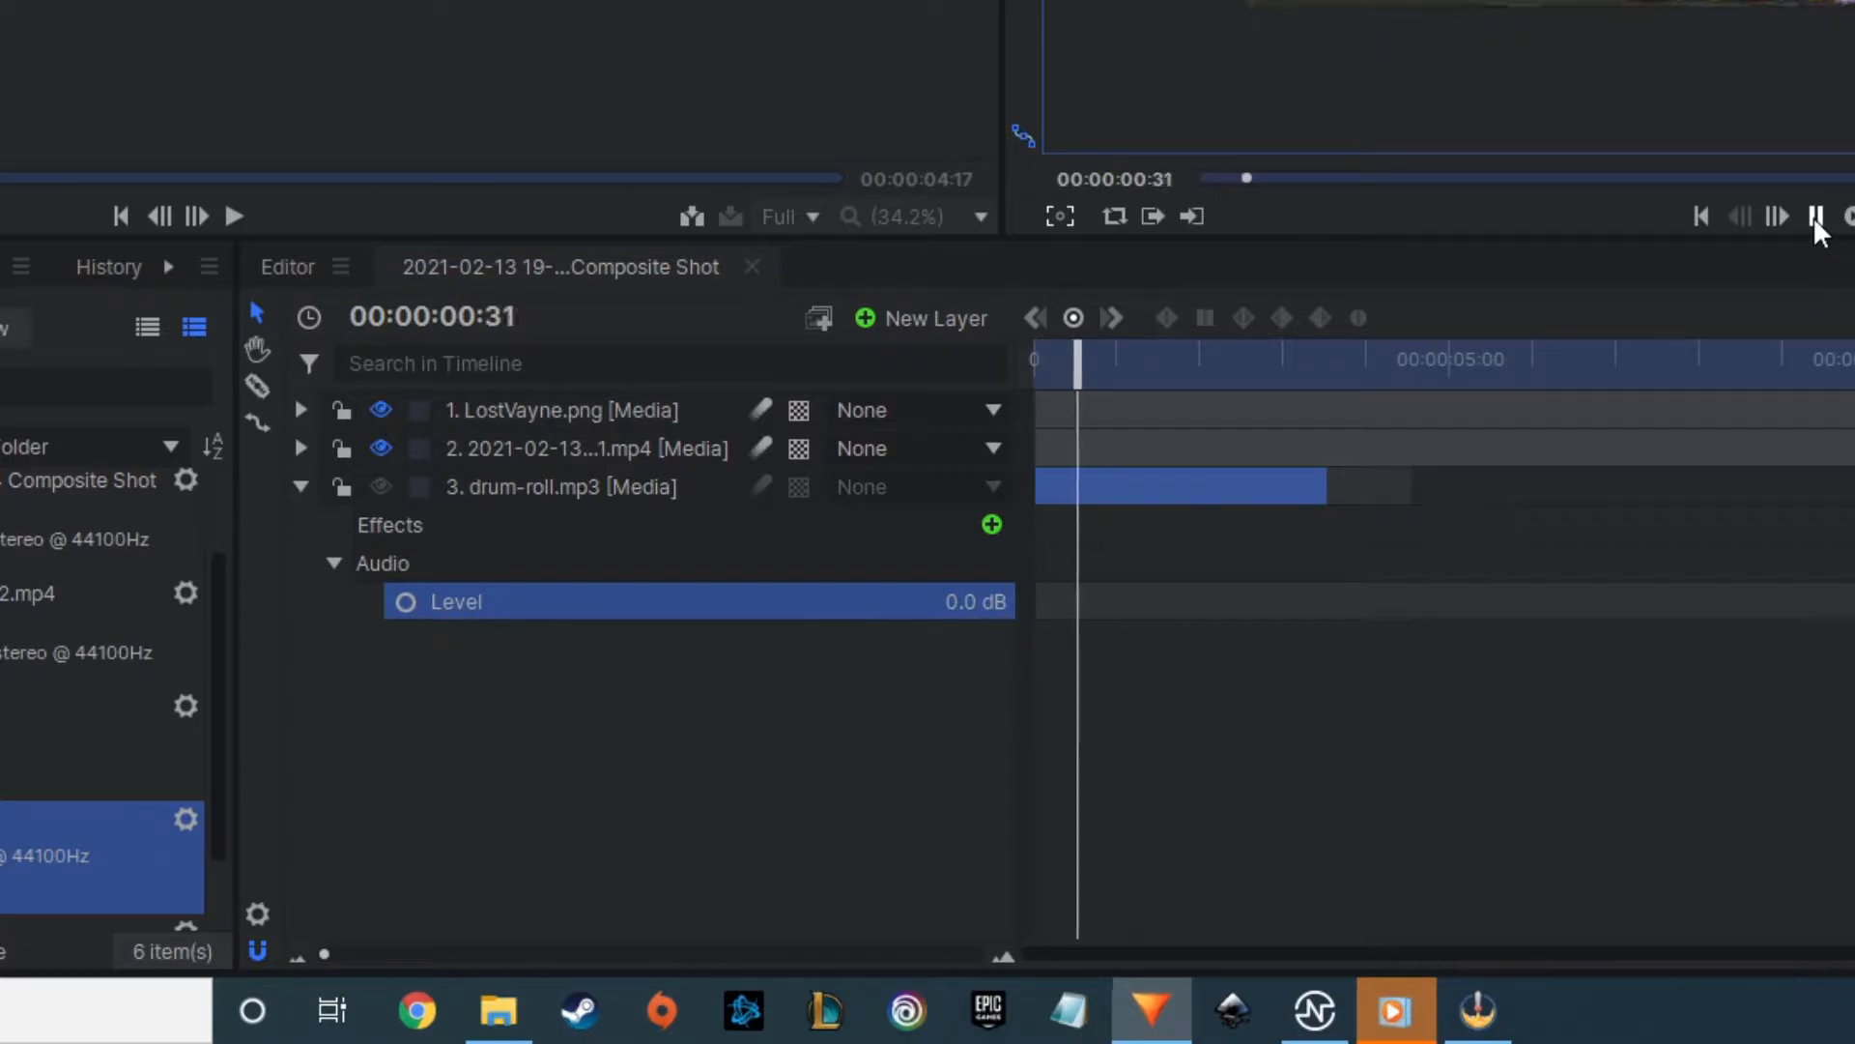
pyautogui.click(1816, 218)
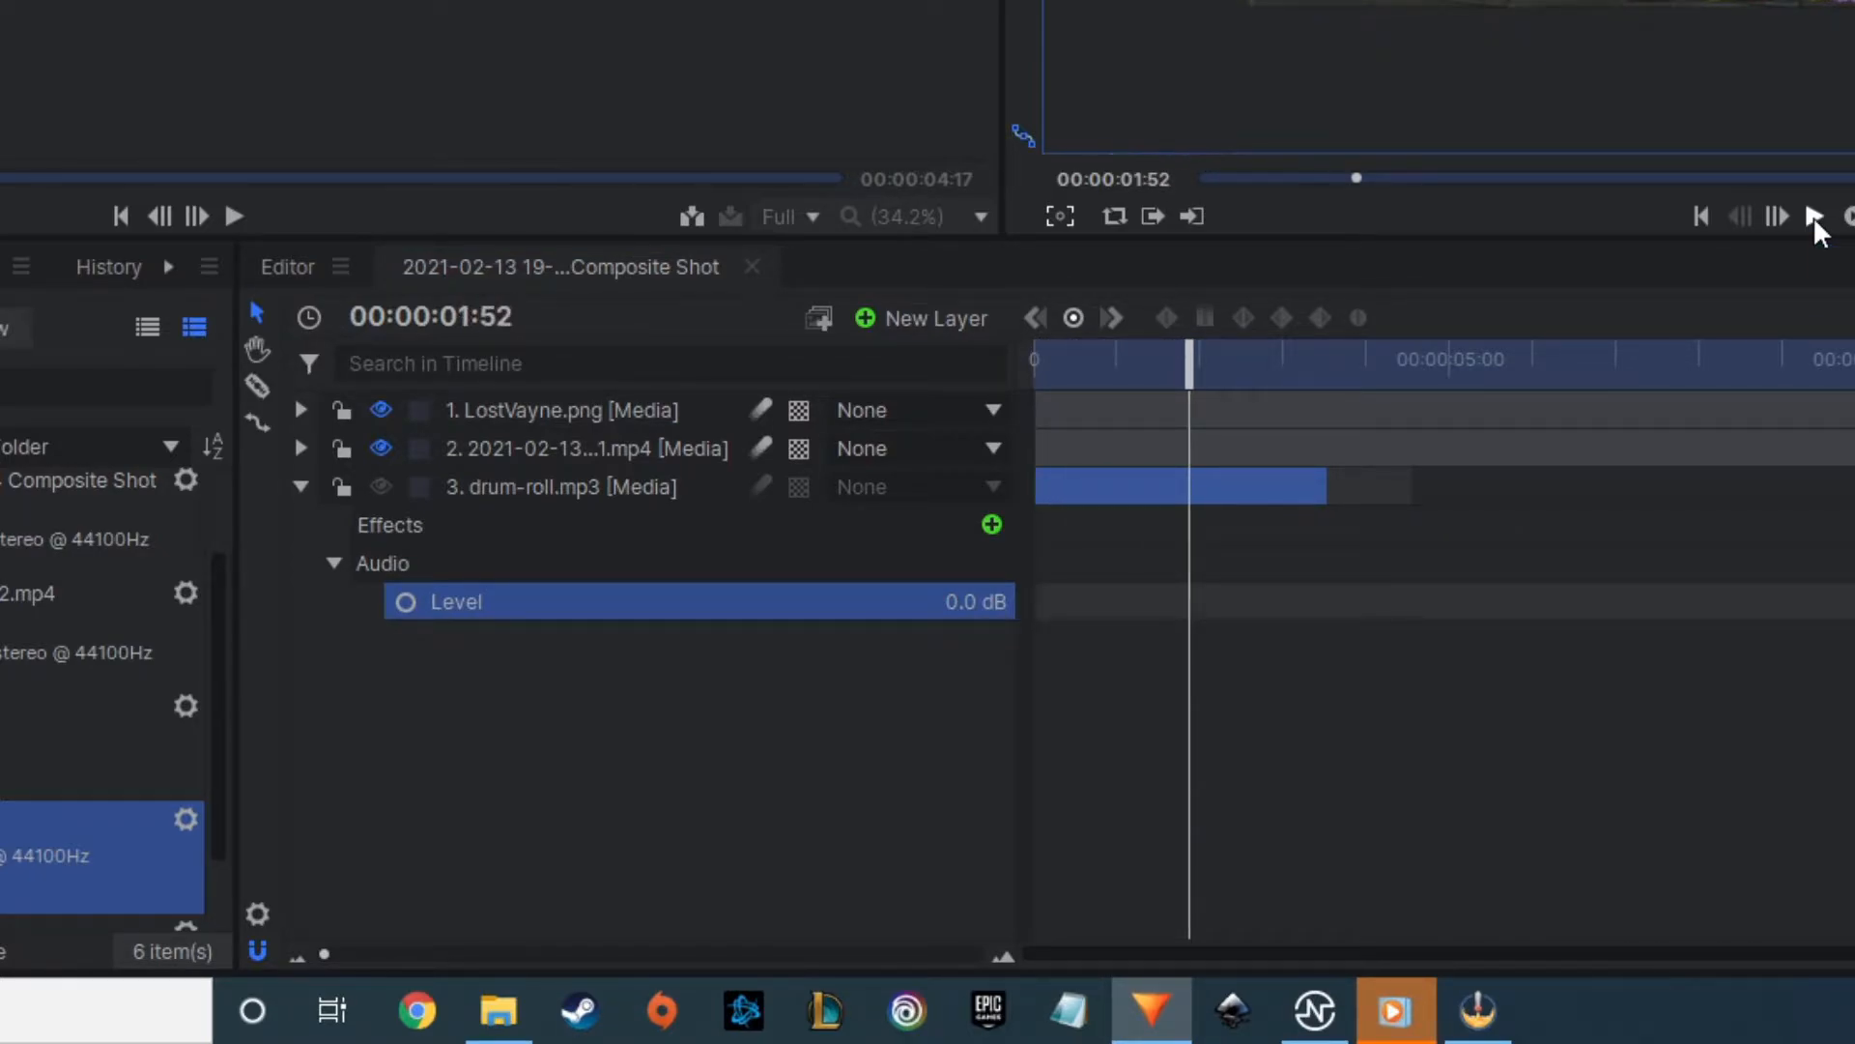
pyautogui.click(704, 601)
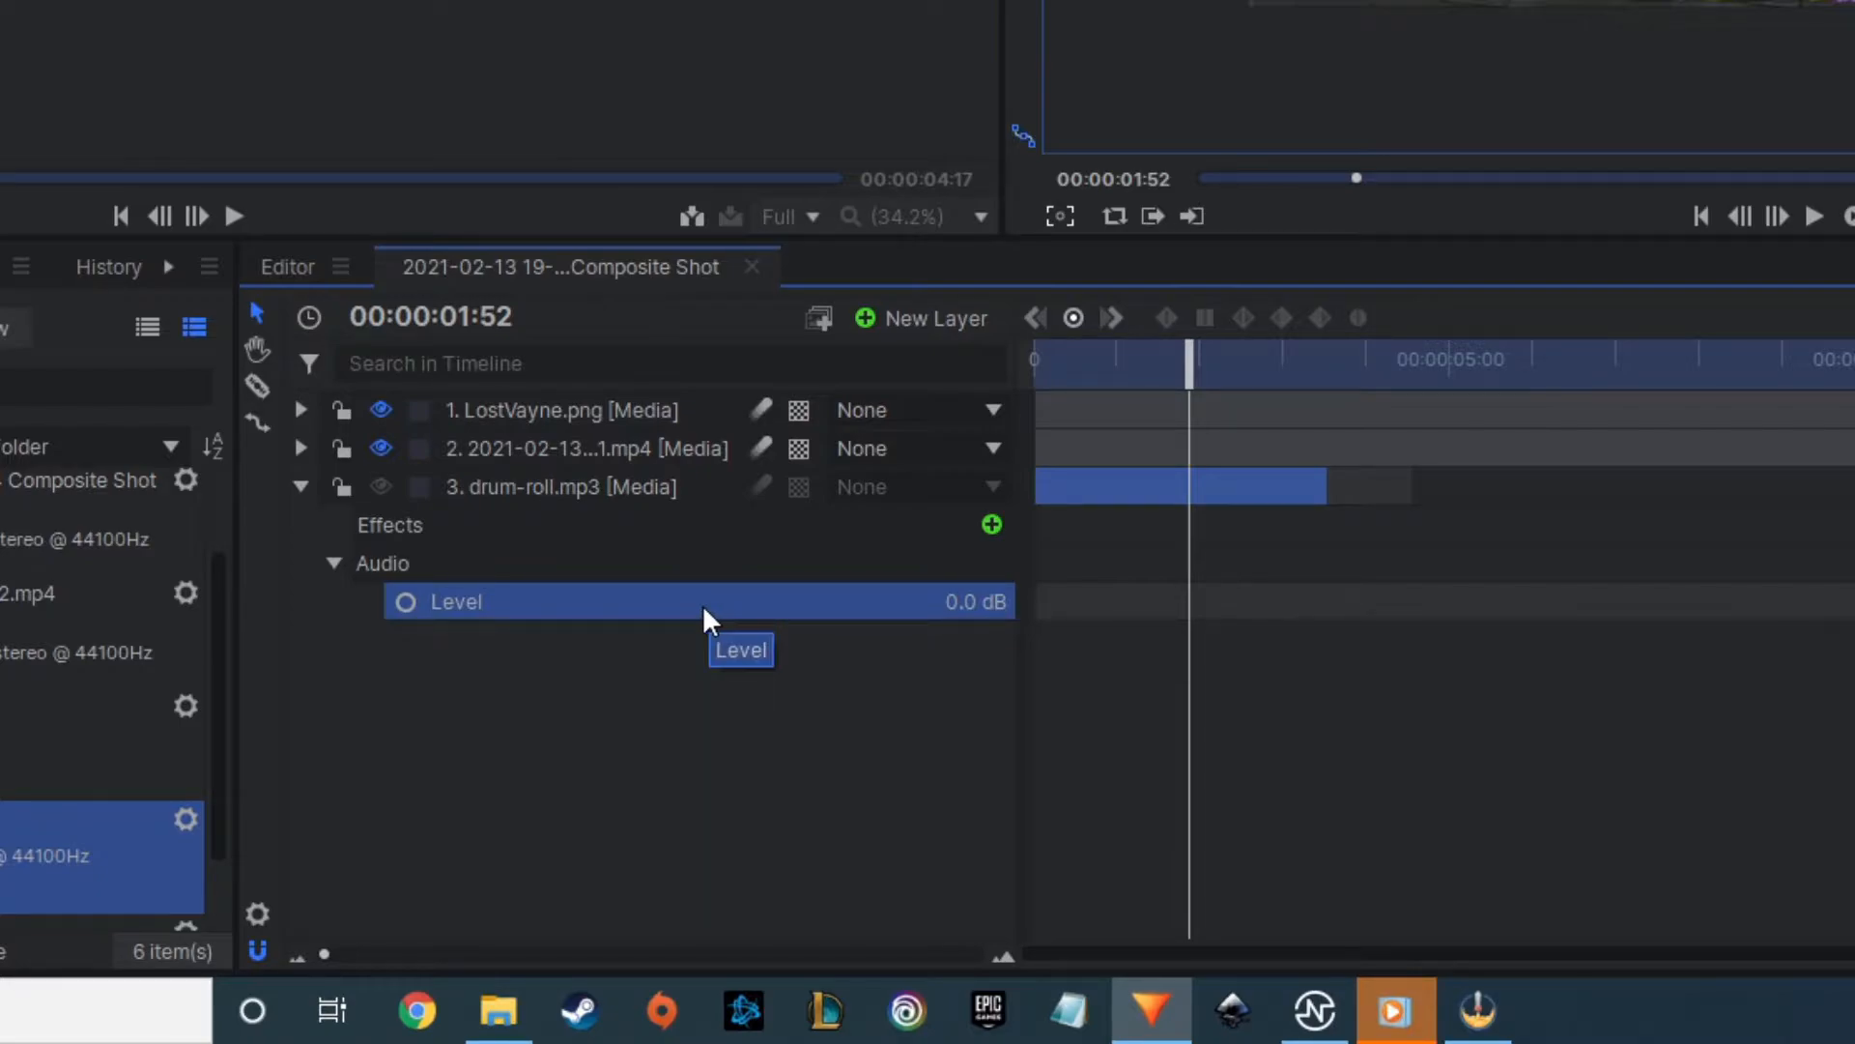
pyautogui.press('k')
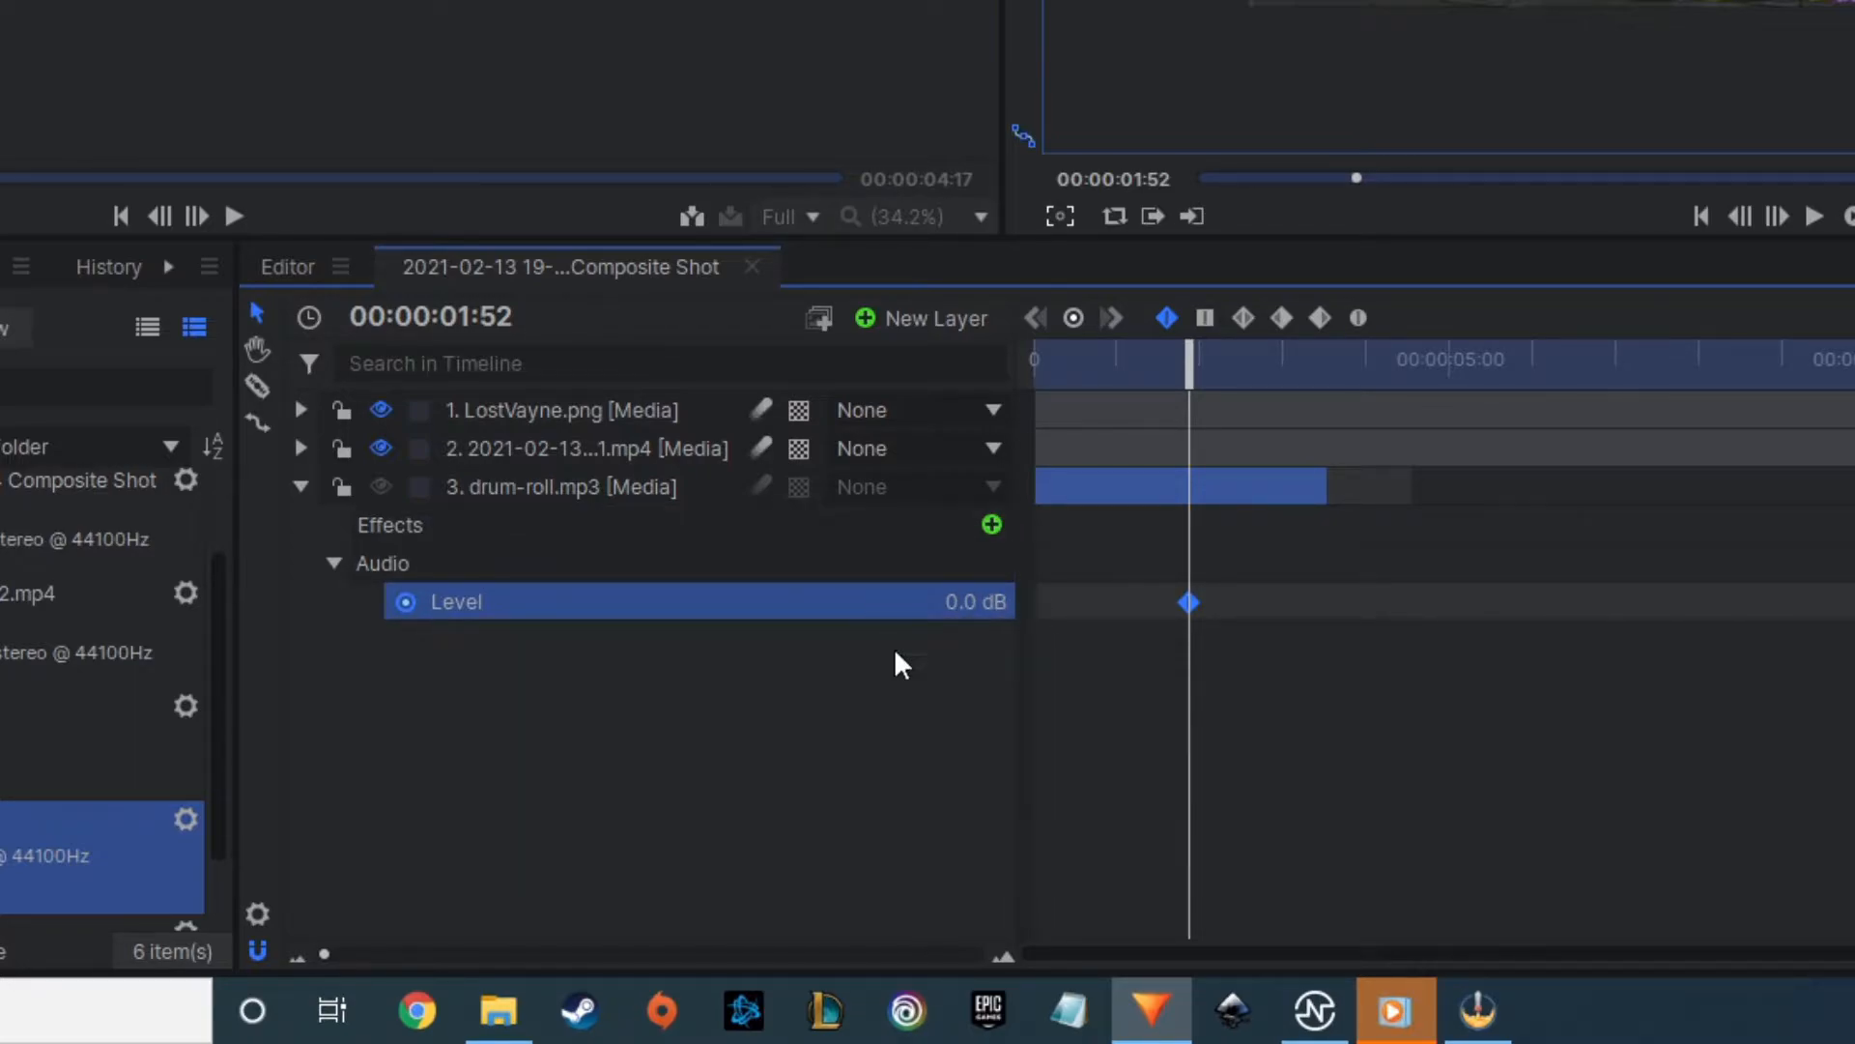
# Add a second Level keyframe of -60 dB at 00:00:03:28, where the drum-roll layer ends.
pyautogui.moveTo(1189, 367); pyautogui.dragTo(1323, 368)
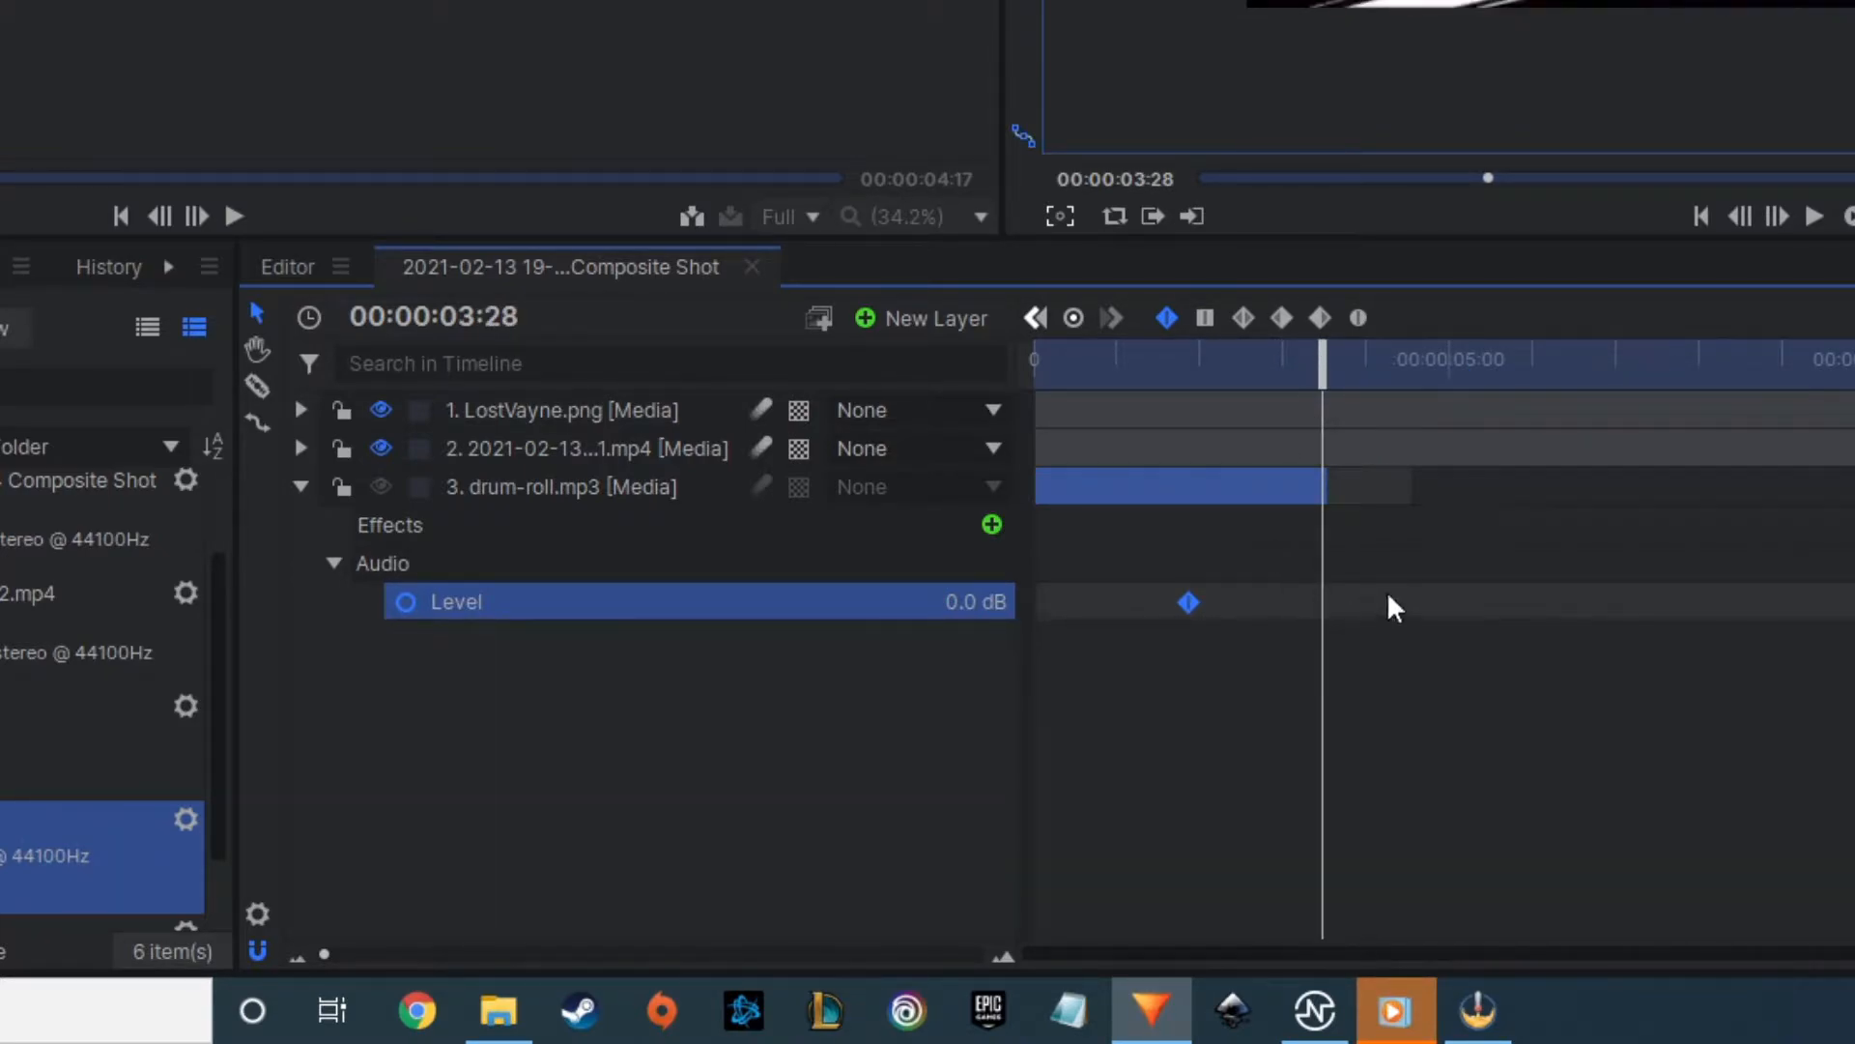
pyautogui.click(959, 591)
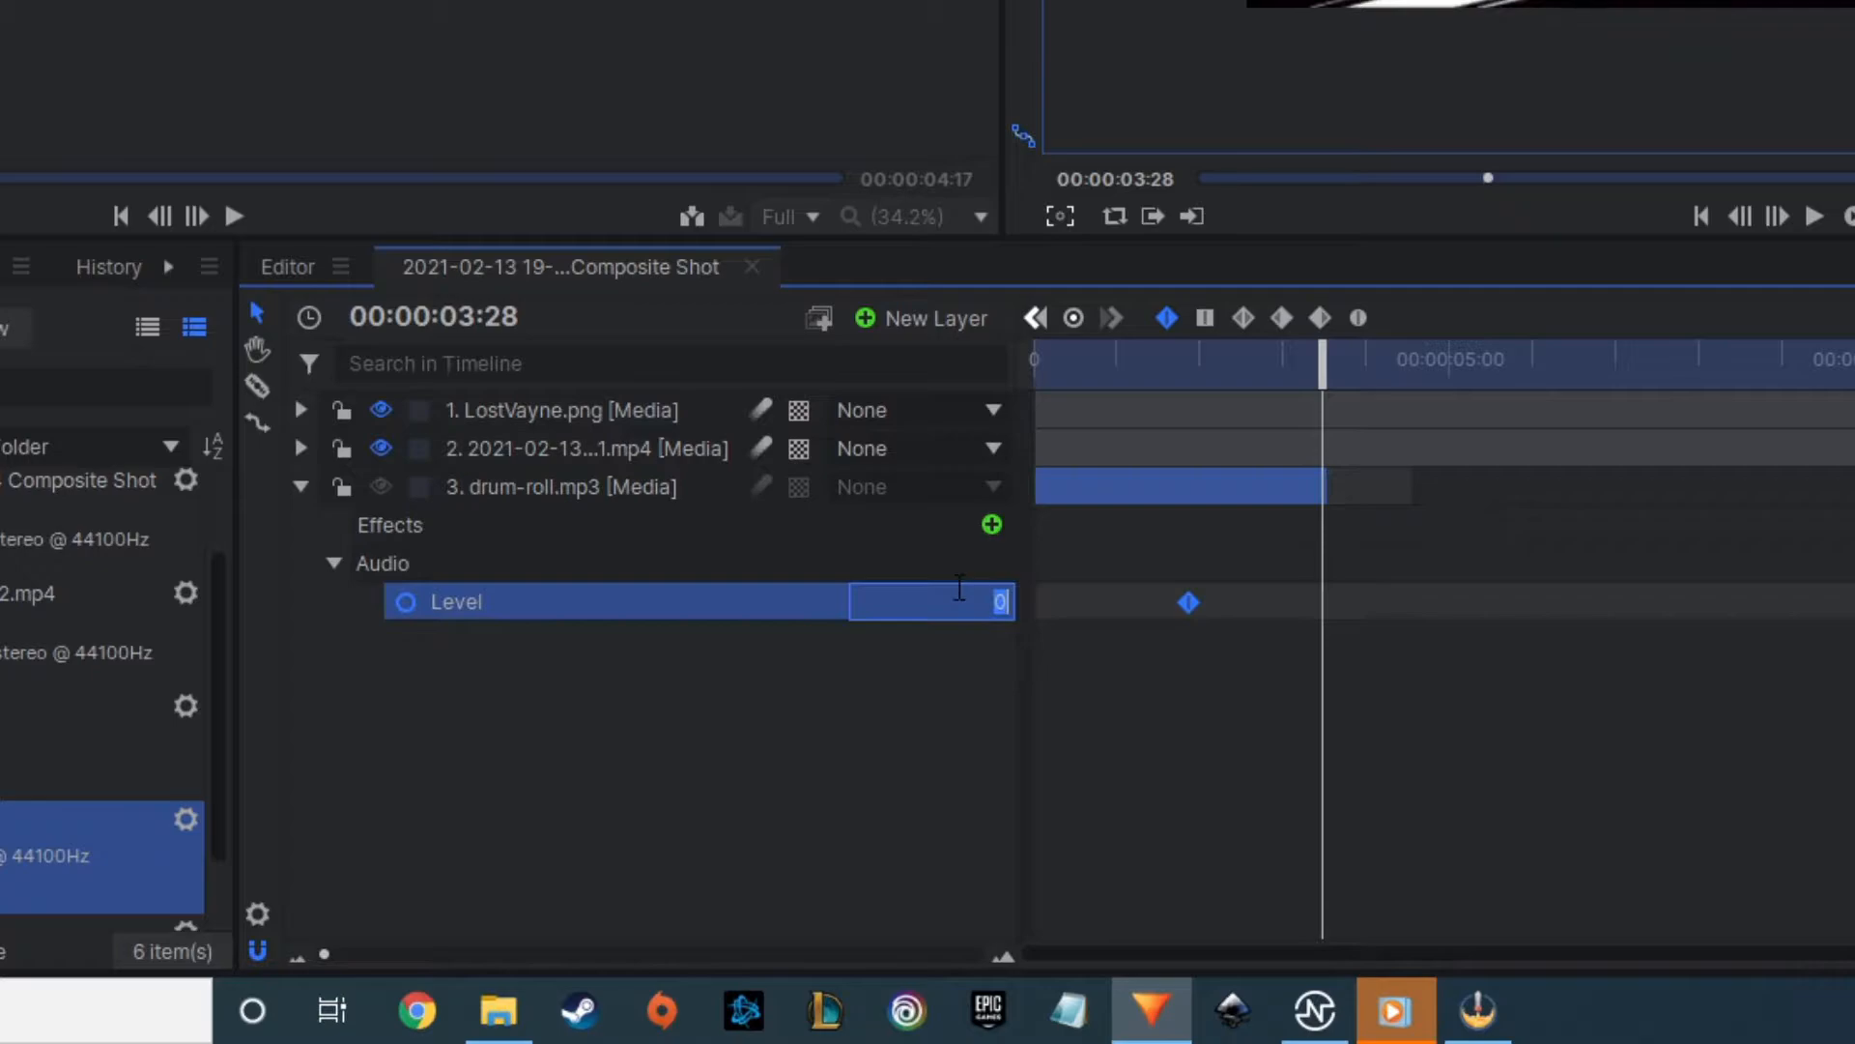
pyautogui.write('-60')
pyautogui.press('Return')
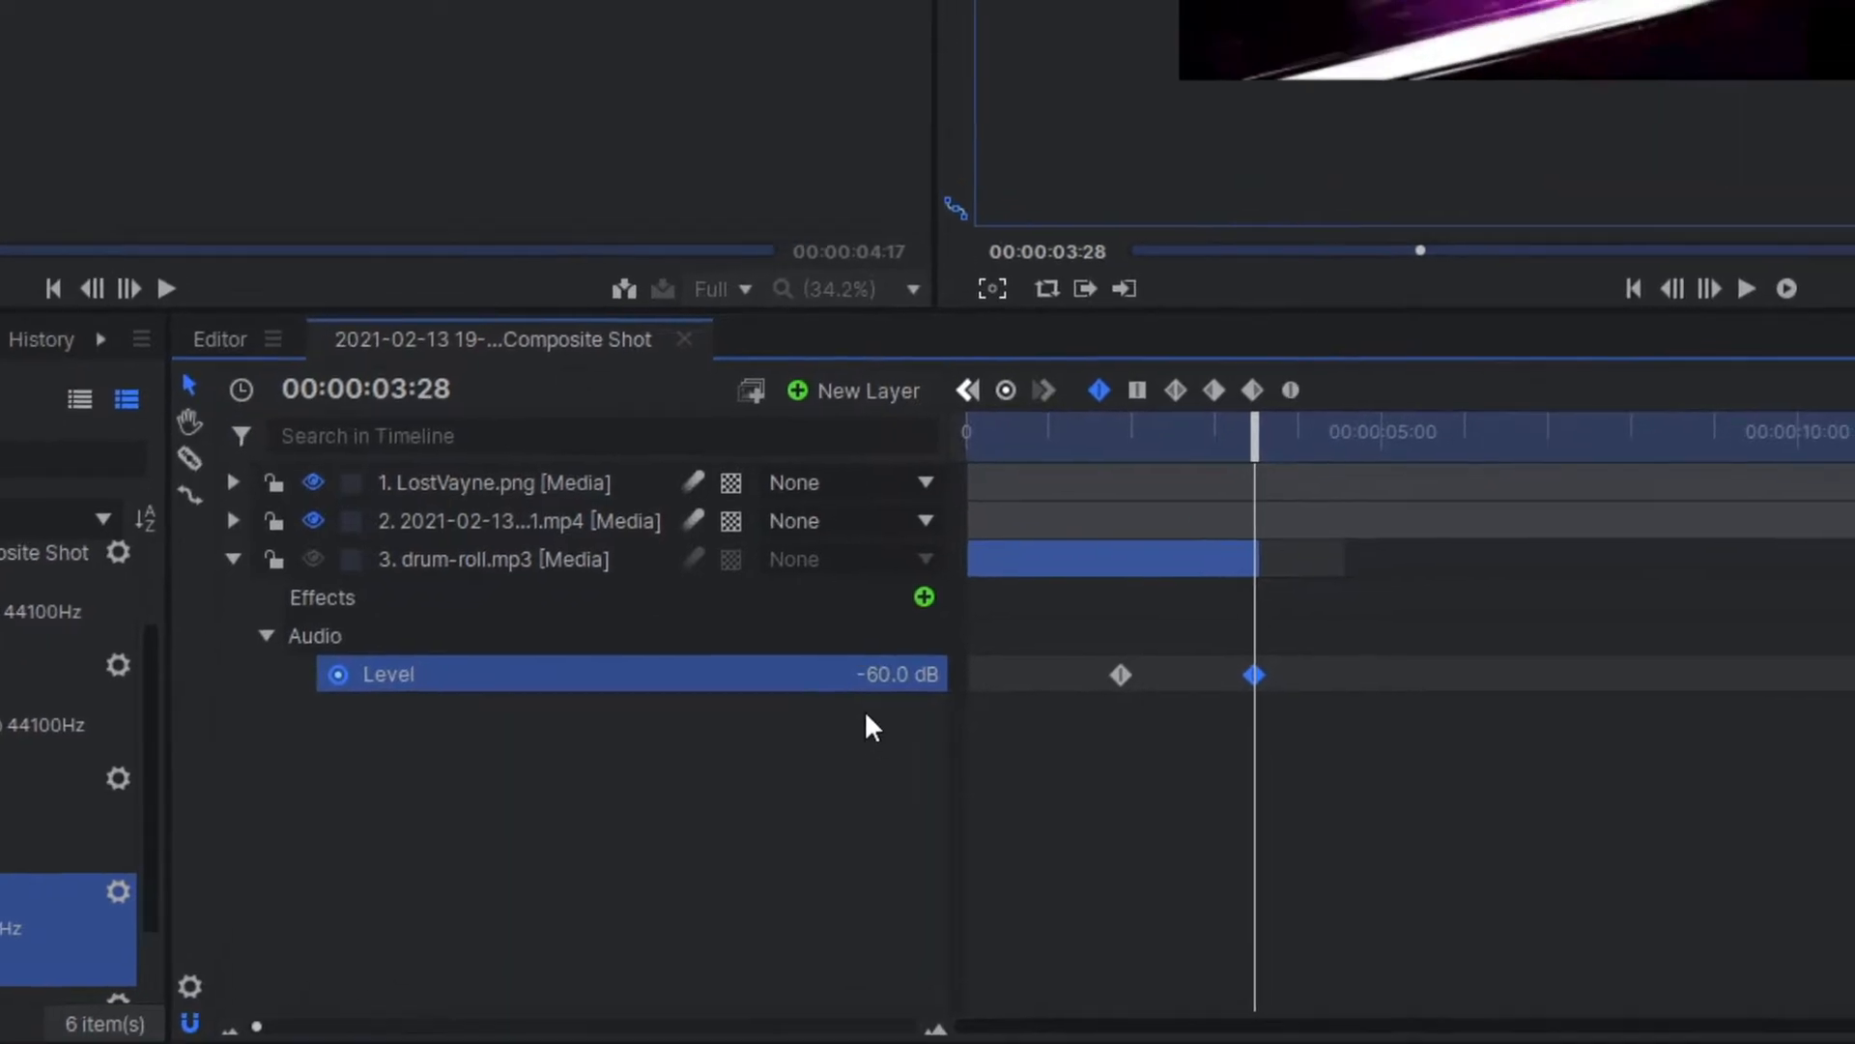
# Change the Level keyframe at 00:00:03:28 to -20 dB and preview the fade from the start.
pyautogui.click(980, 596)
pyautogui.write('-')
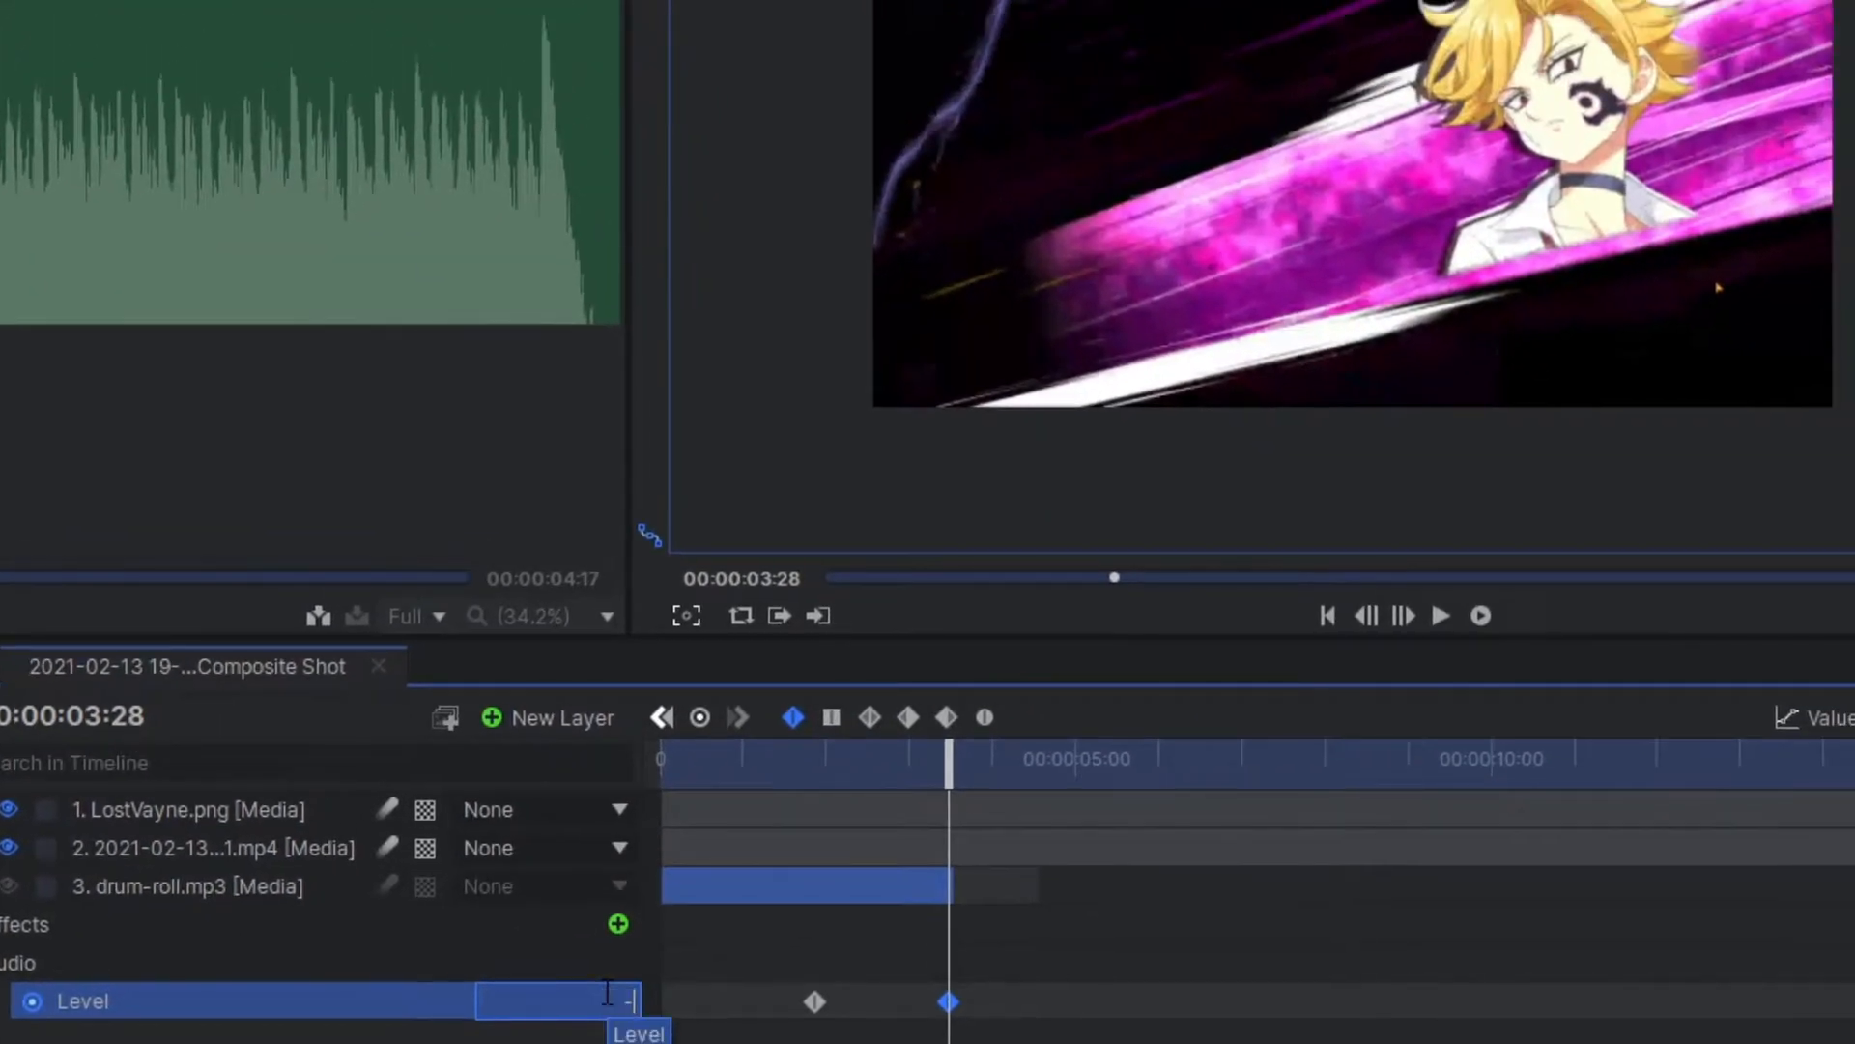
pyautogui.write('20')
pyautogui.press('Return')
pyautogui.moveTo(941, 792); pyautogui.dragTo(542, 758)
pyautogui.click(1440, 616)
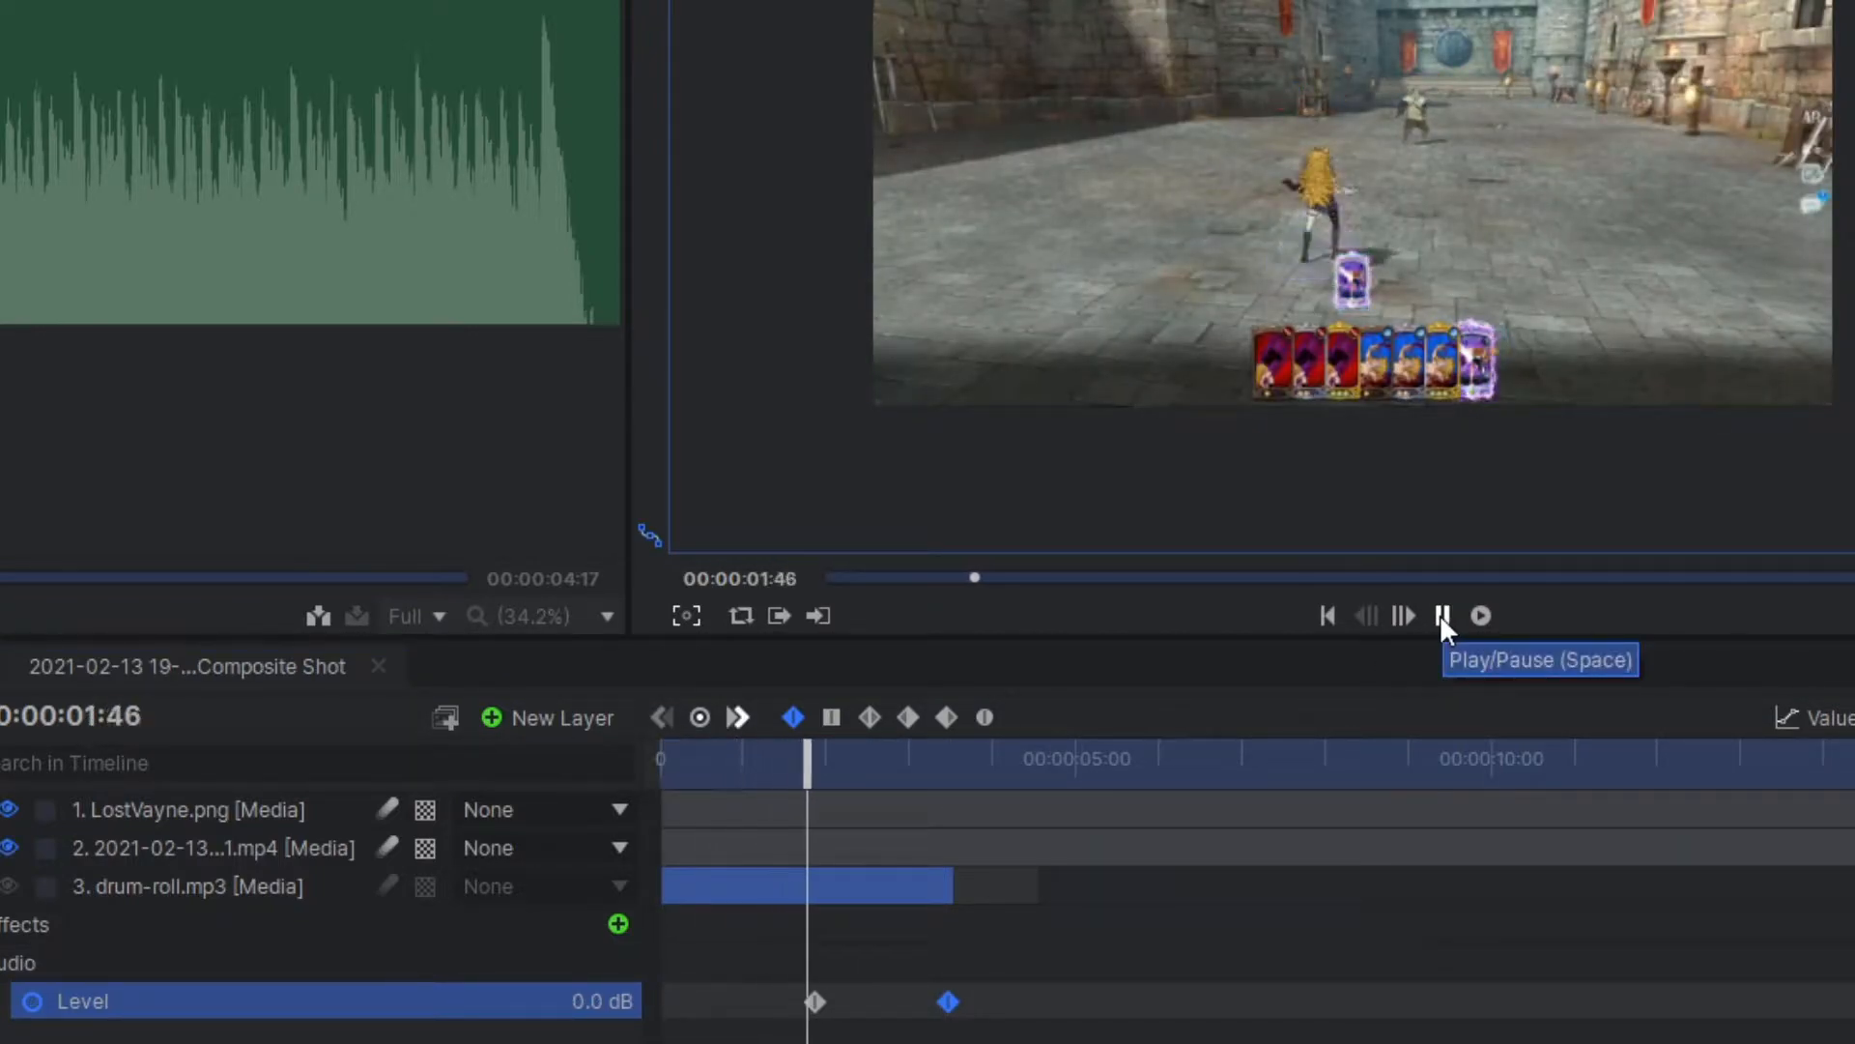
pyautogui.click(1437, 616)
# Move the -20 dB Level keyframe earlier to about 2.5 seconds and preview the faster fade from the start.
pyautogui.moveTo(998, 757); pyautogui.dragTo(959, 758)
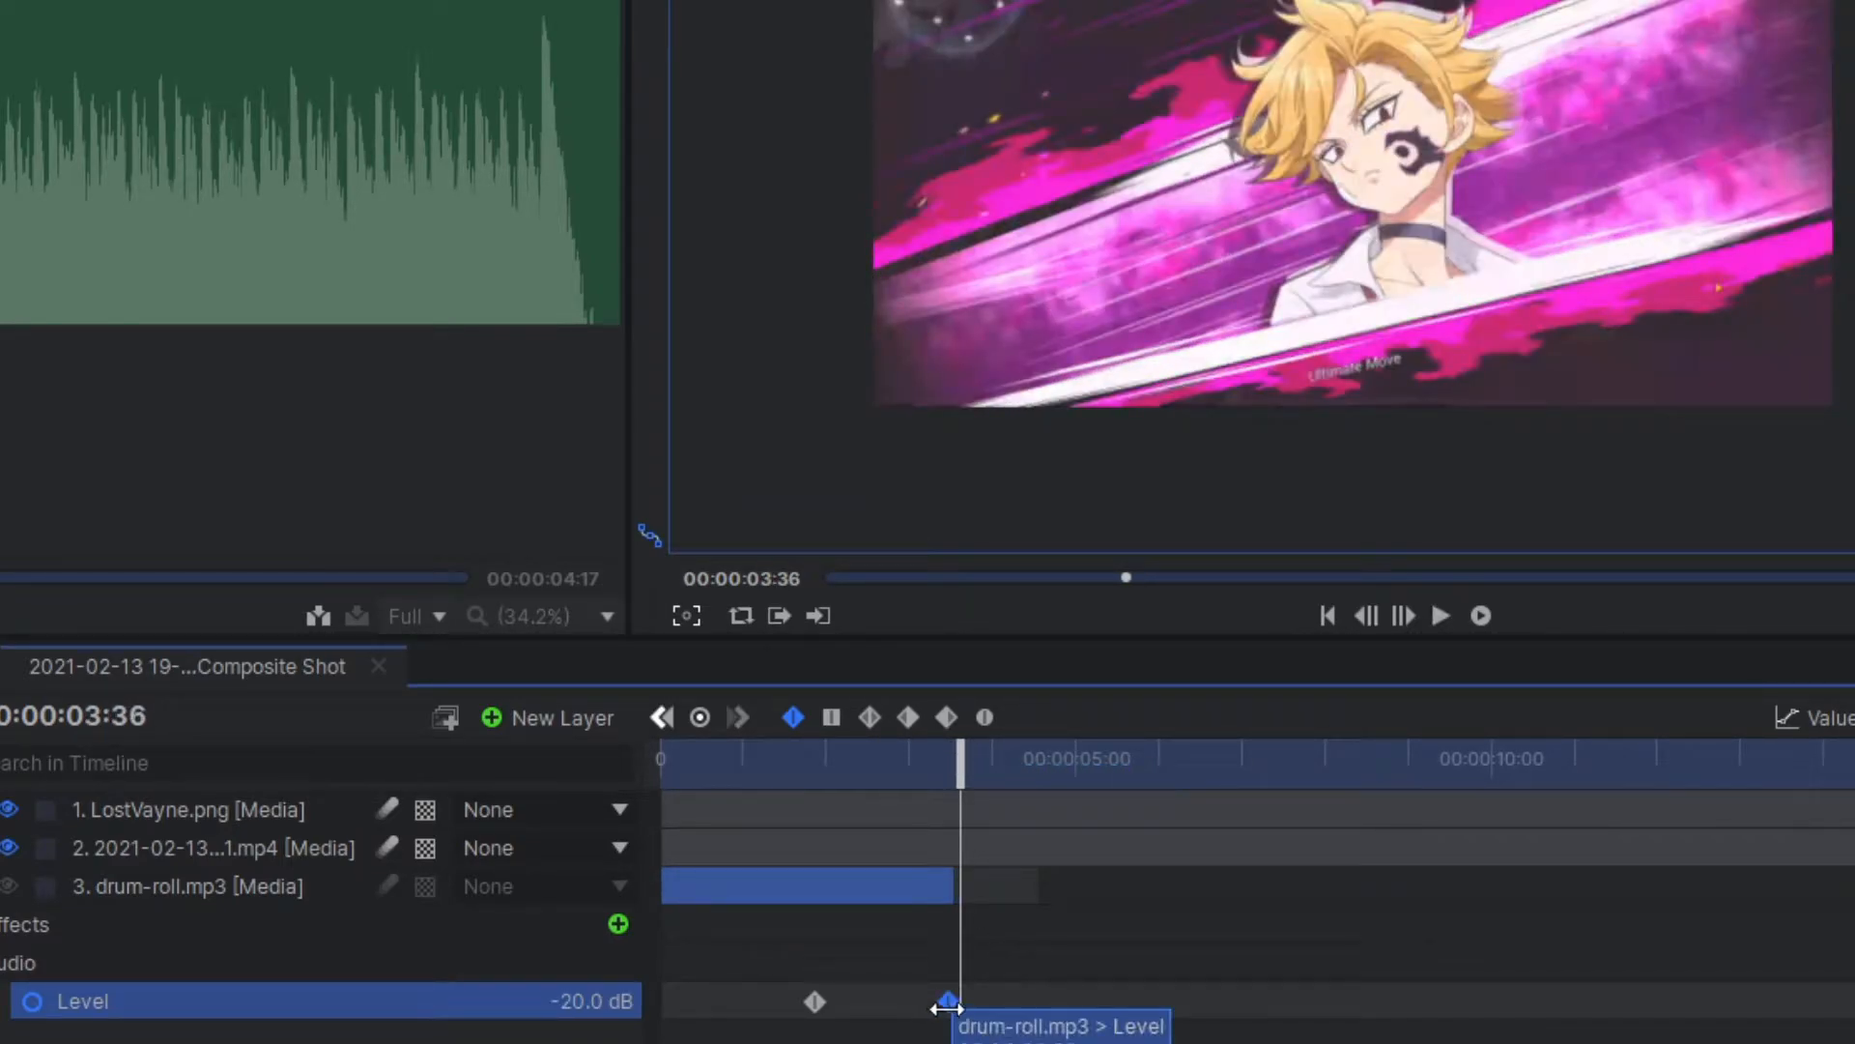
pyautogui.moveTo(946, 1005); pyautogui.dragTo(874, 1005)
pyautogui.click(1326, 616)
pyautogui.click(1438, 615)
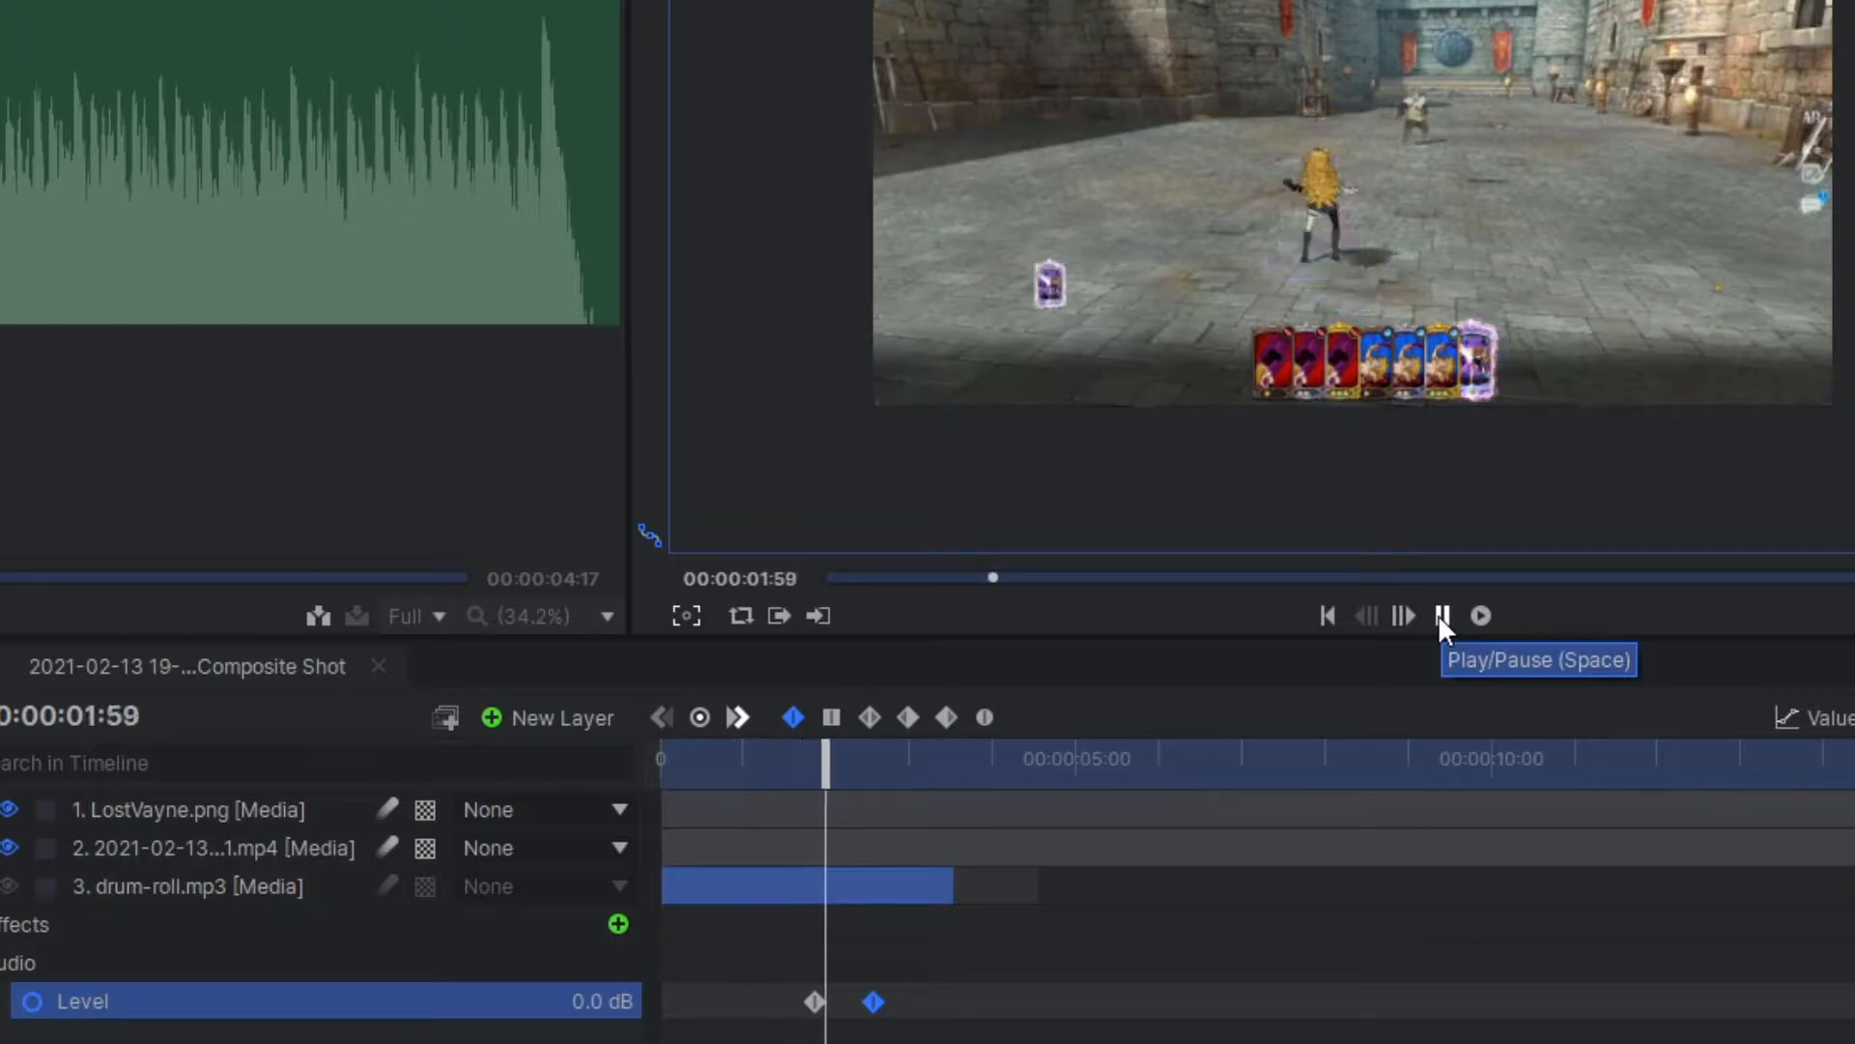
pyautogui.click(1440, 615)
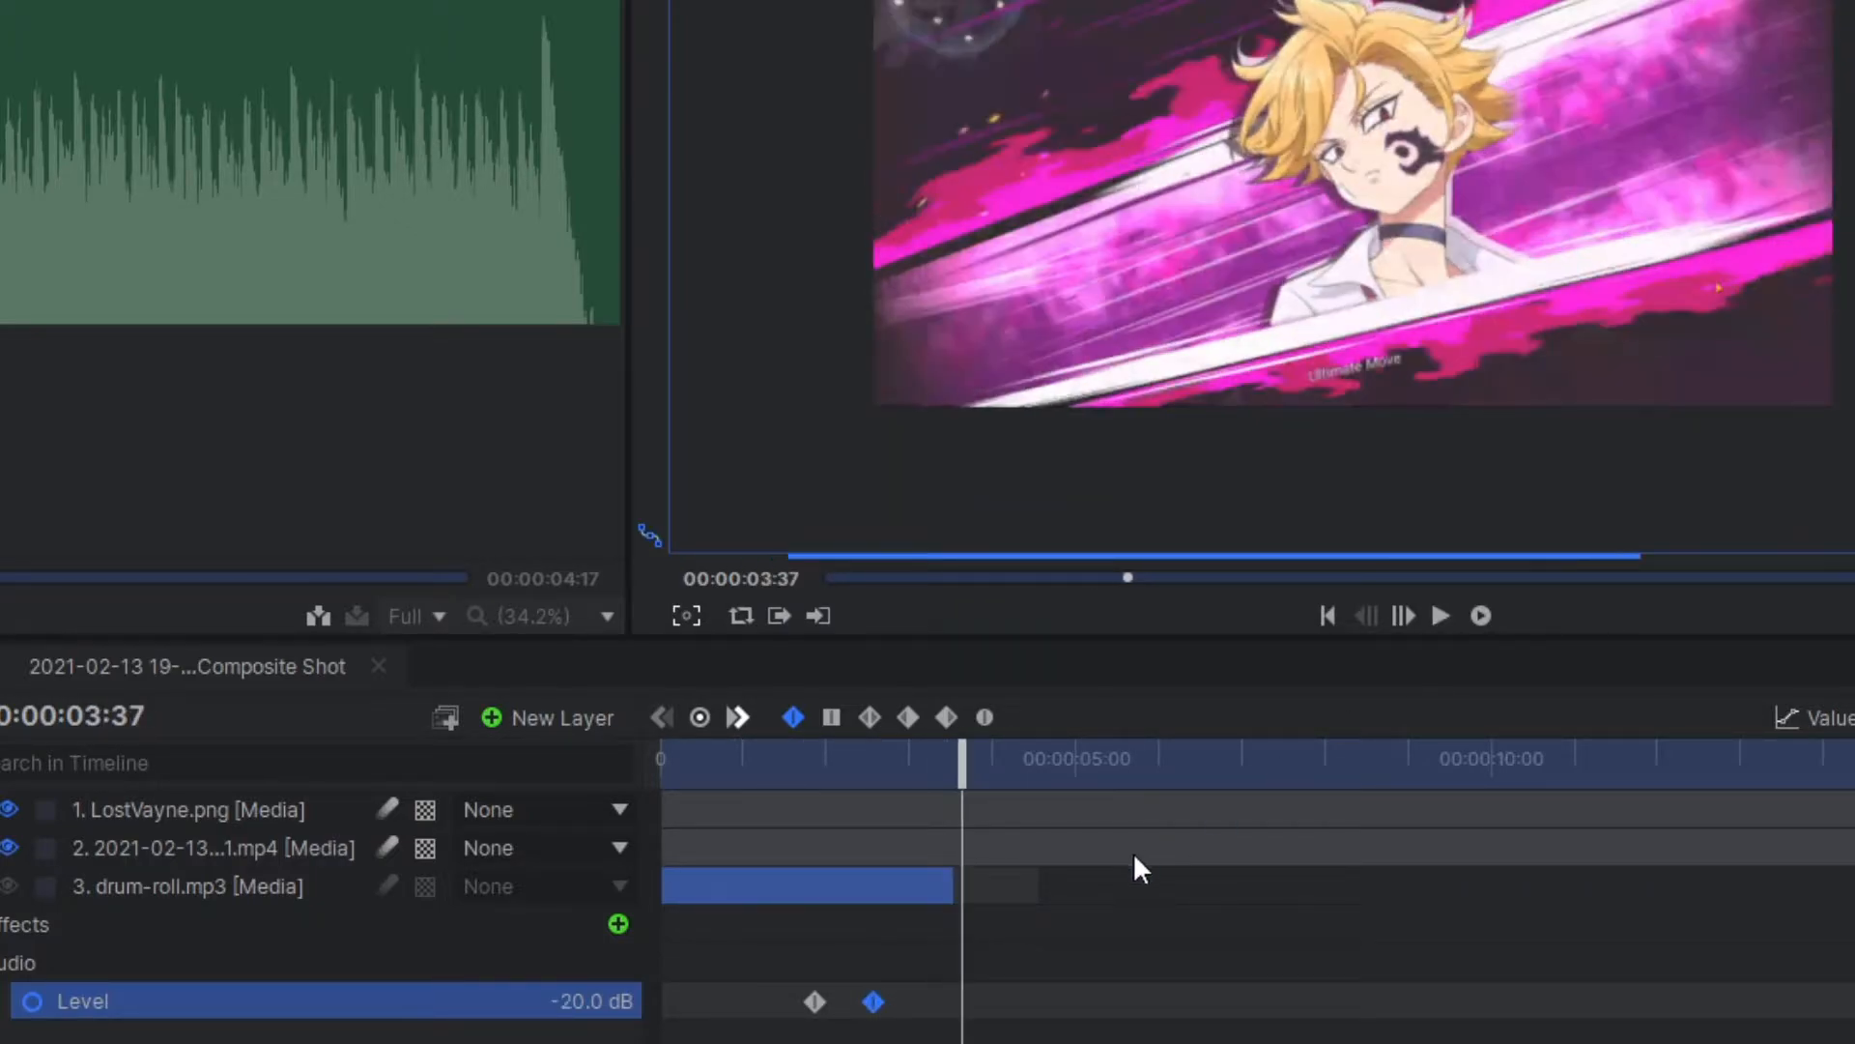
# Add a third Level keyframe of -60 dB at 00:00:03:28, where the drum-roll layer ends.
pyautogui.moveTo(956, 759)
pyautogui.mouseDown()
pyautogui.moveTo(872, 779)
pyautogui.moveTo(949, 770)
pyautogui.mouseUp()
pyautogui.click(561, 1003)
pyautogui.write('-')
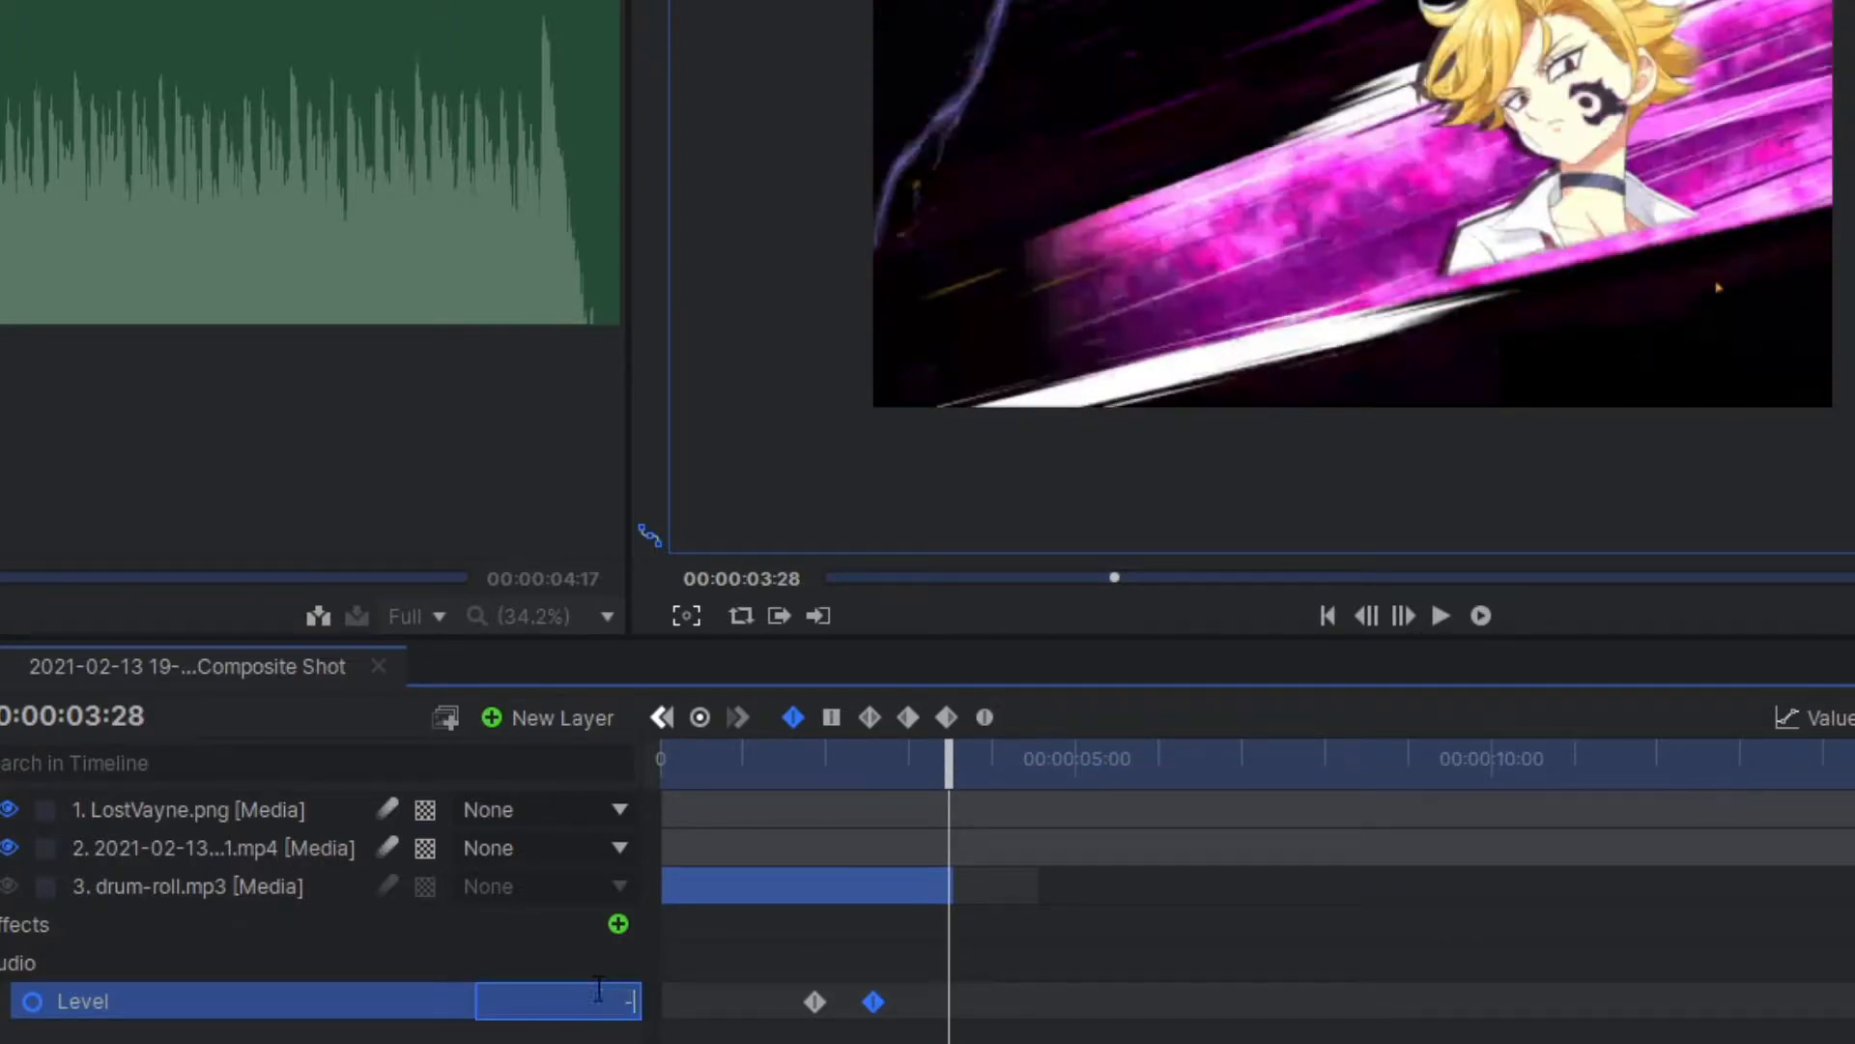
pyautogui.write('60')
pyautogui.press('Return')
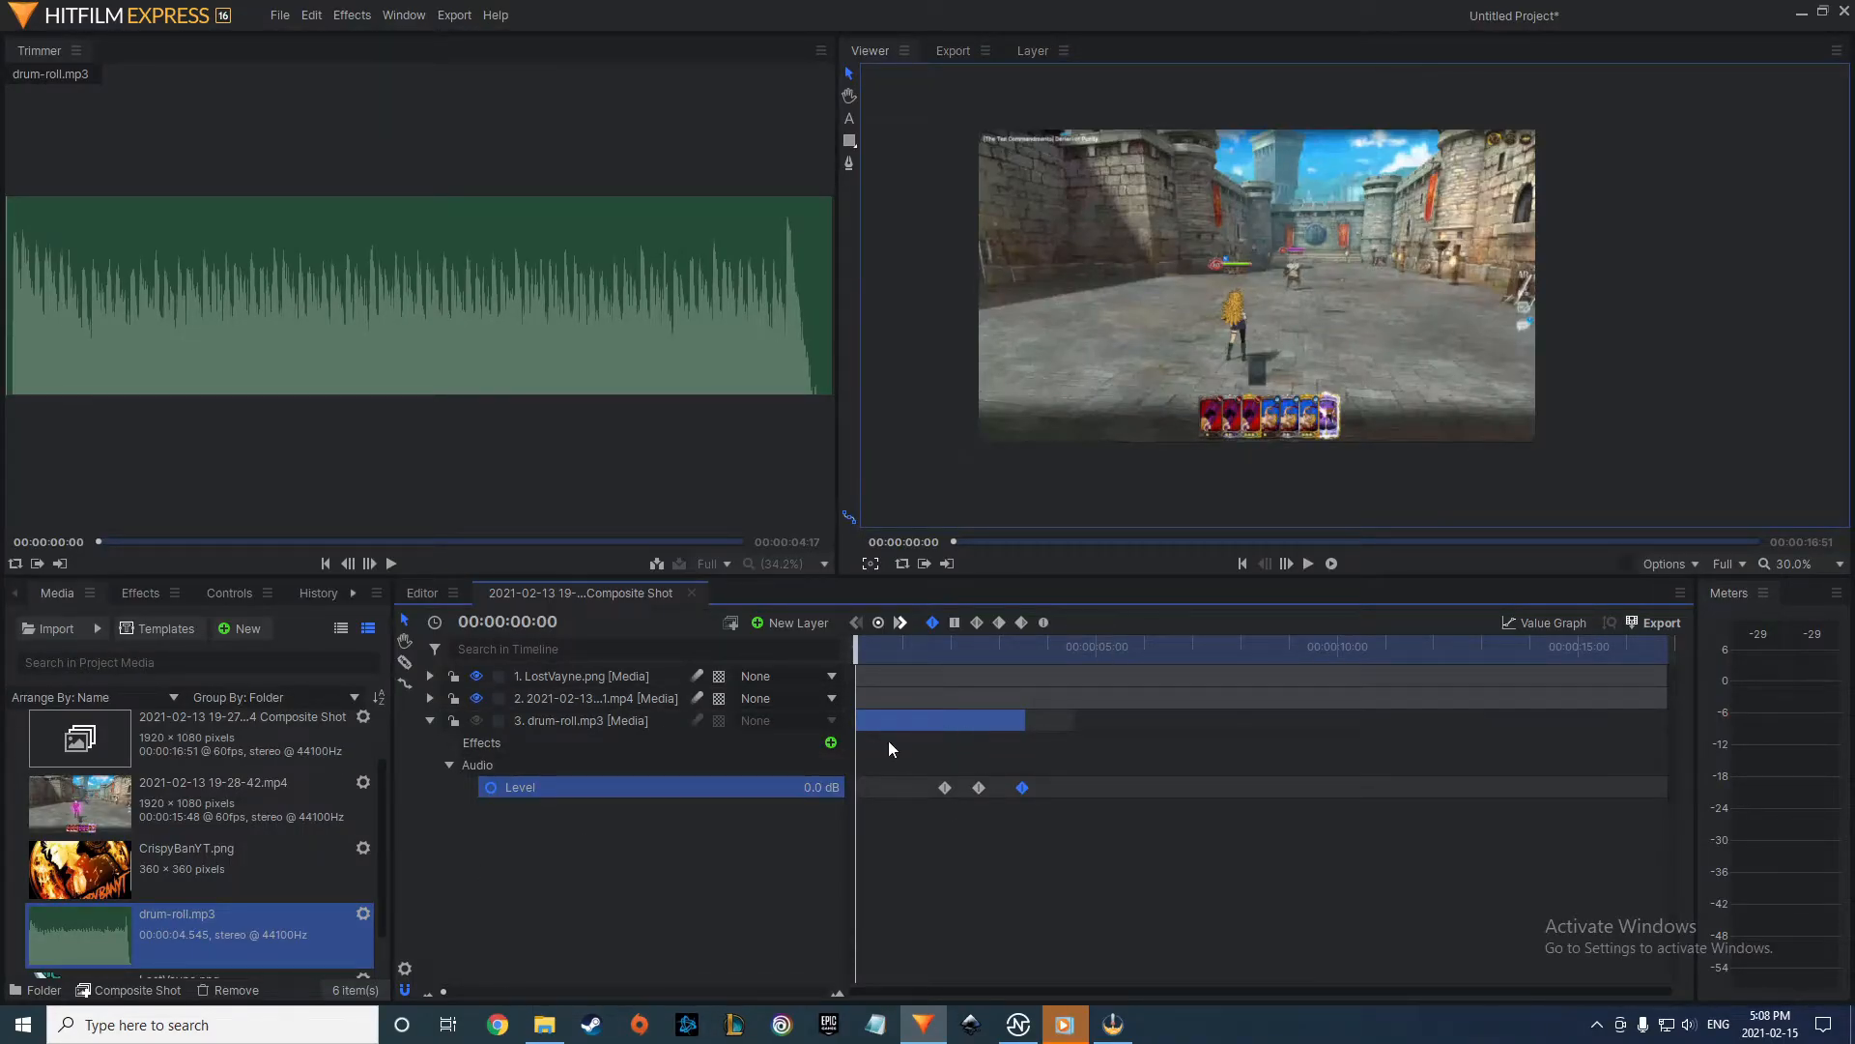
# Add CrispyBanYT.png to the start of the composite shot as the top layer, and nudge the image slightly from the frame's centre.
pyautogui.moveTo(81, 884); pyautogui.dragTo(1083, 395)
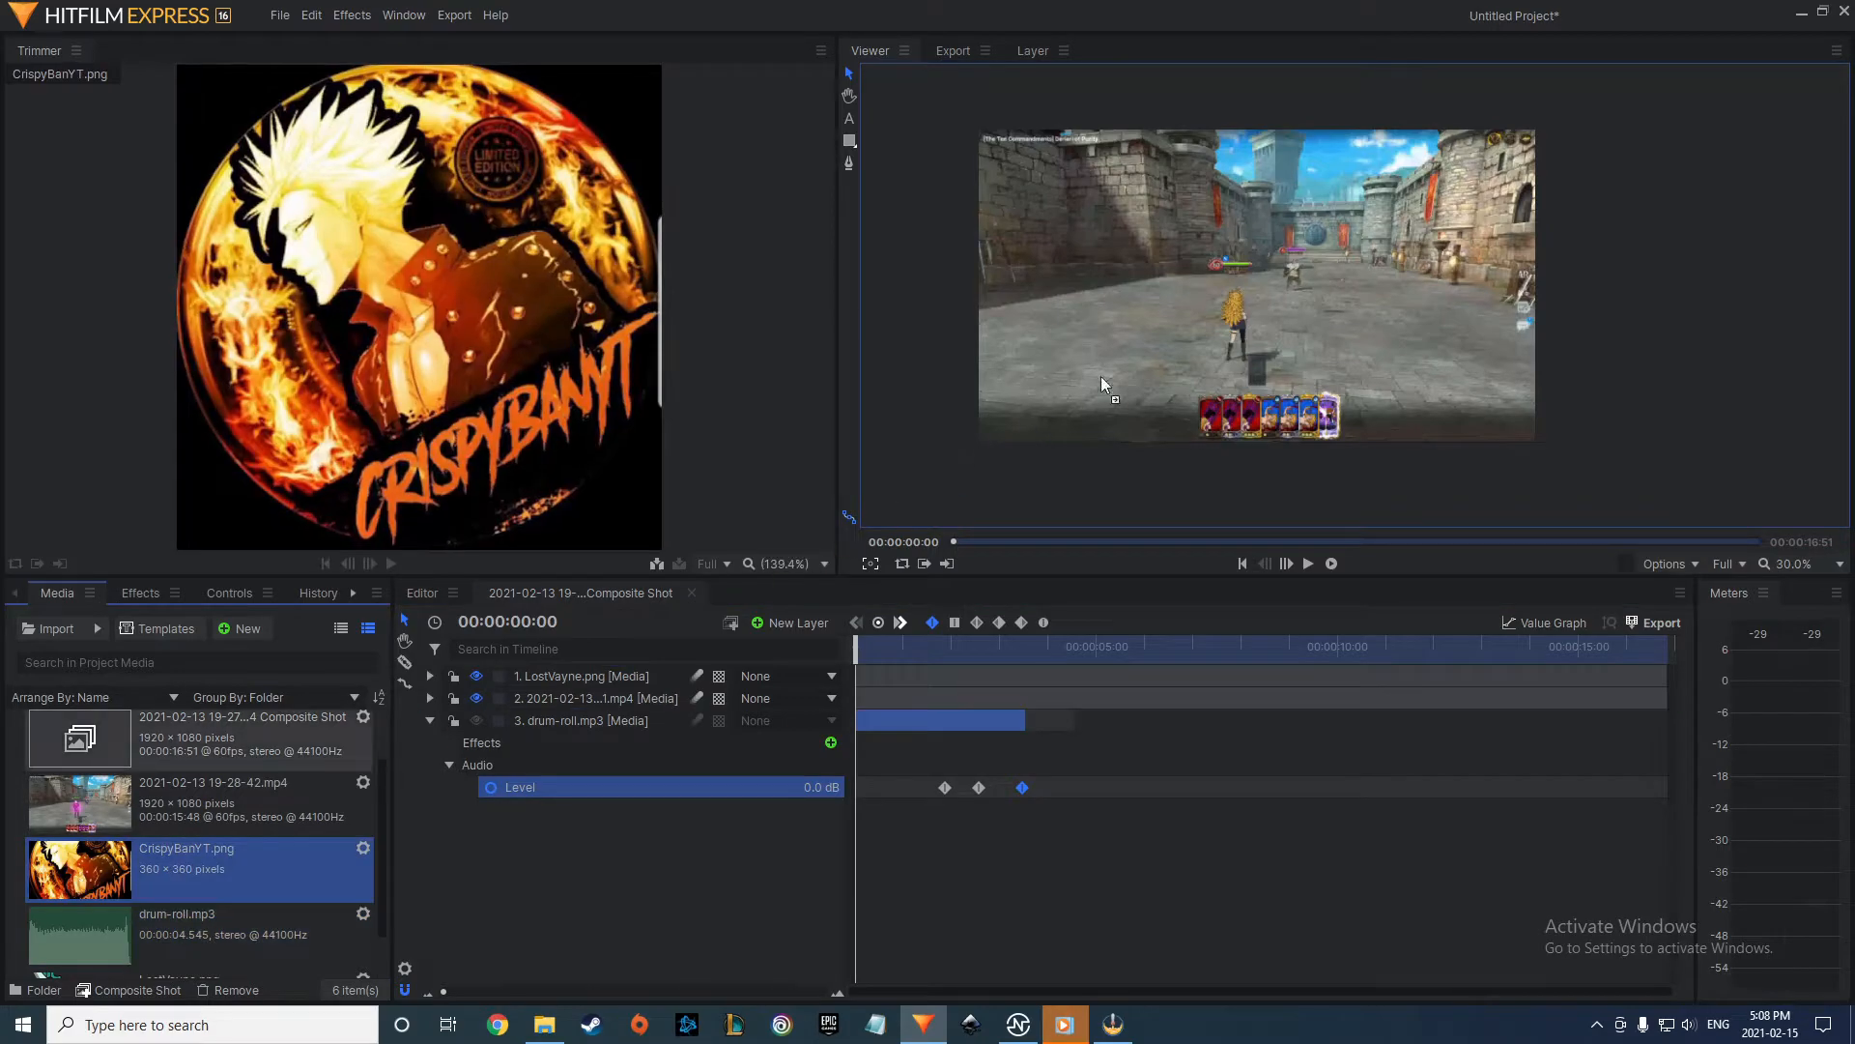
pyautogui.moveTo(846, 624); pyautogui.dragTo(855, 709)
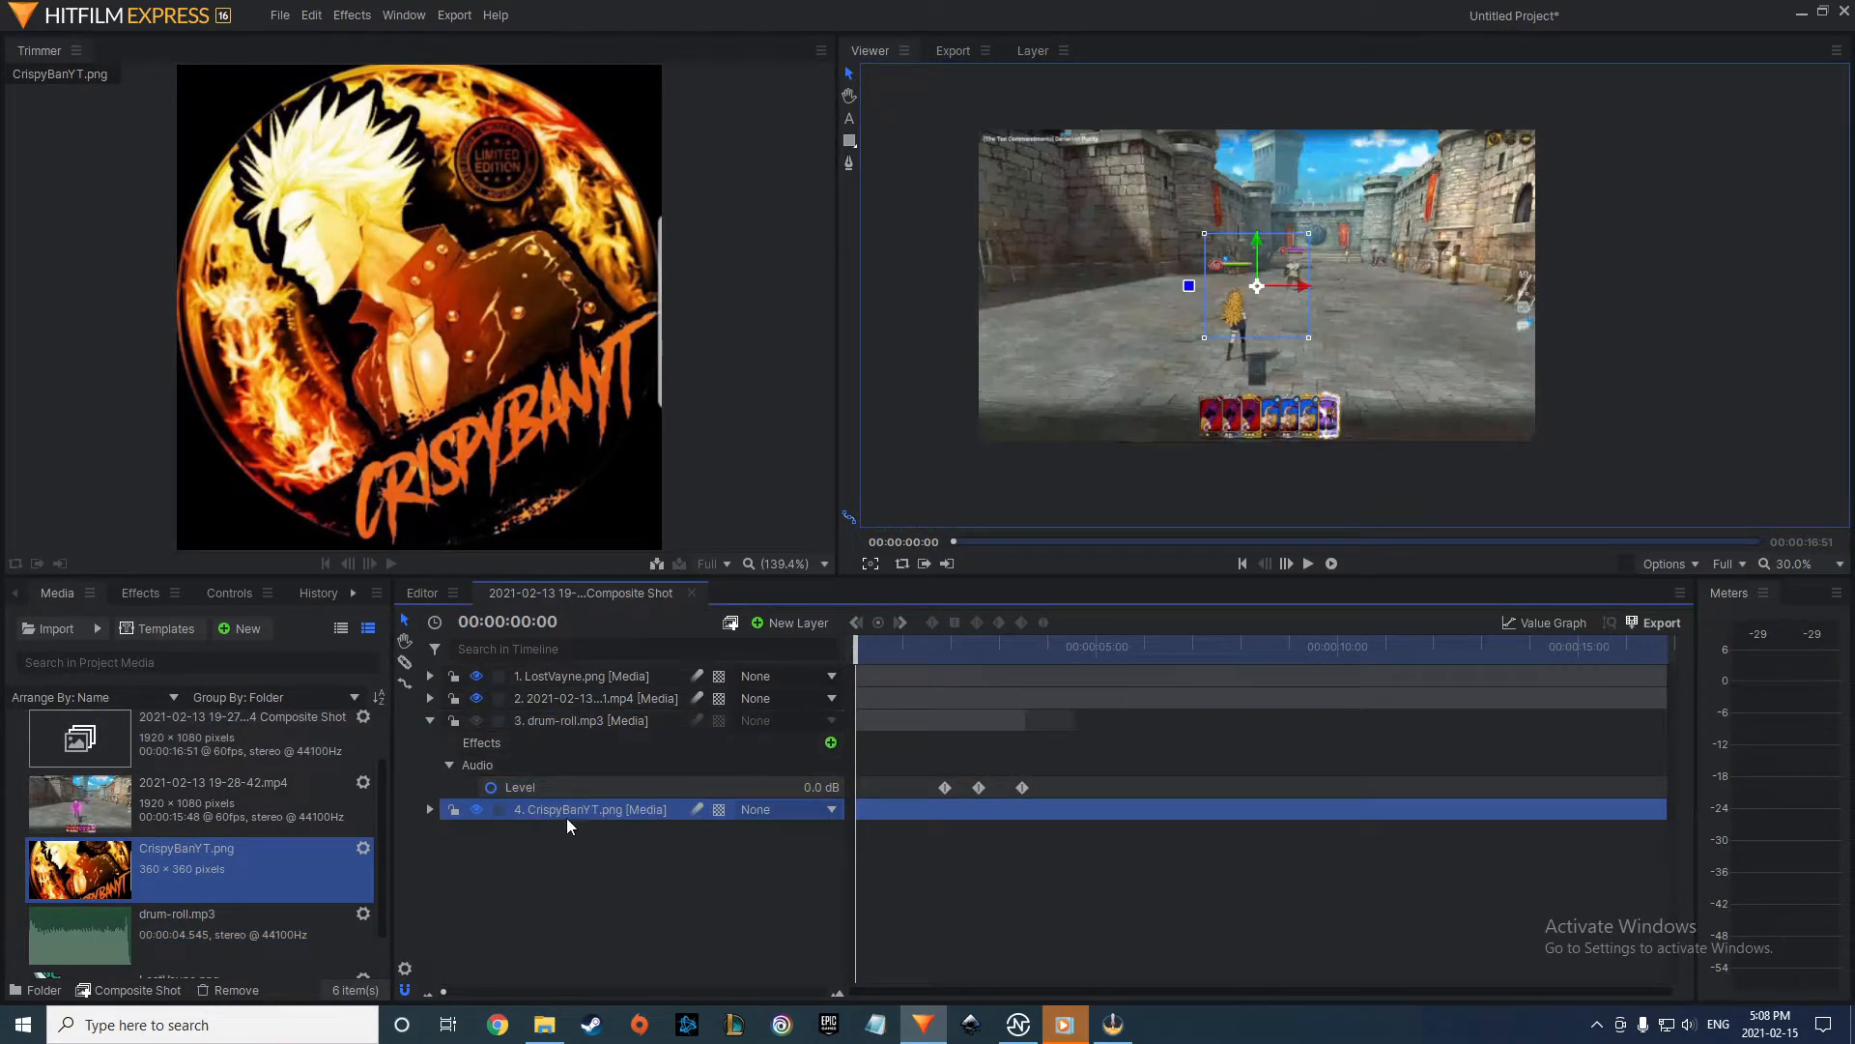
pyautogui.moveTo(565, 814); pyautogui.dragTo(595, 674)
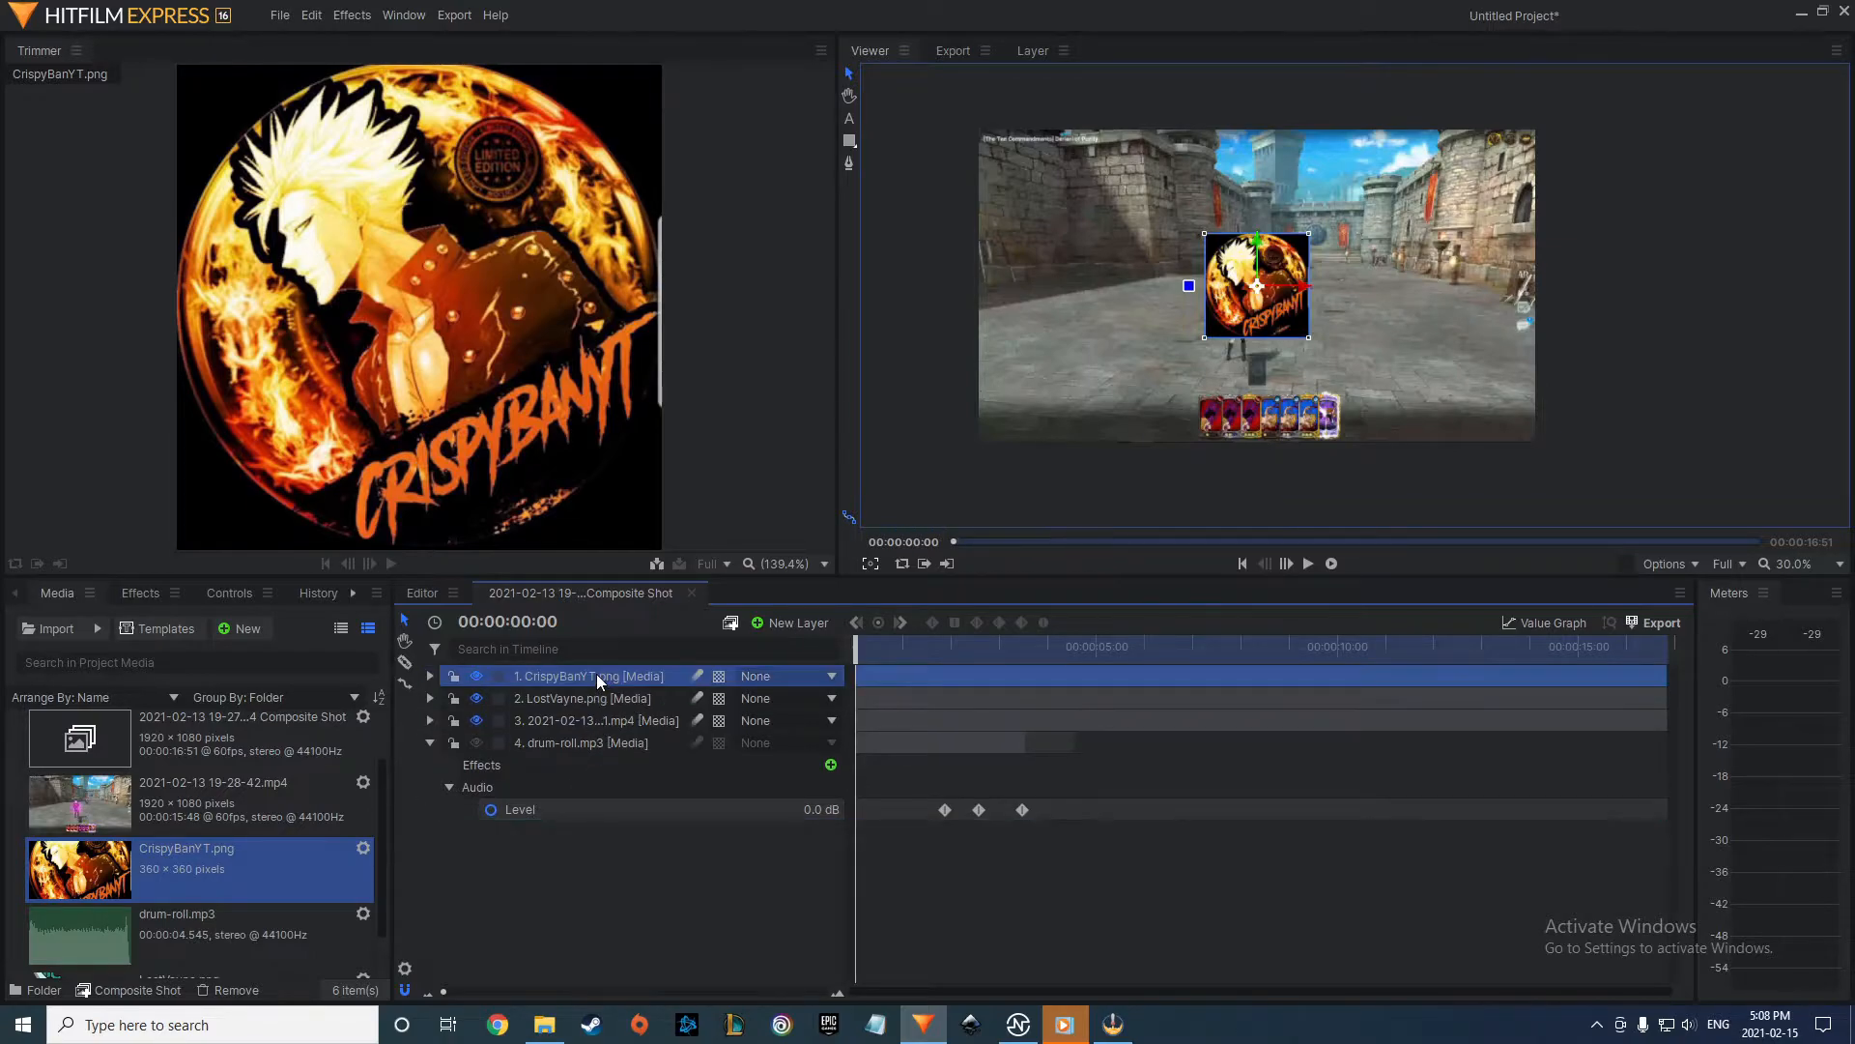
pyautogui.moveTo(1259, 320)
pyautogui.mouseDown()
pyautogui.moveTo(1063, 408)
pyautogui.moveTo(1265, 322)
pyautogui.mouseUp()
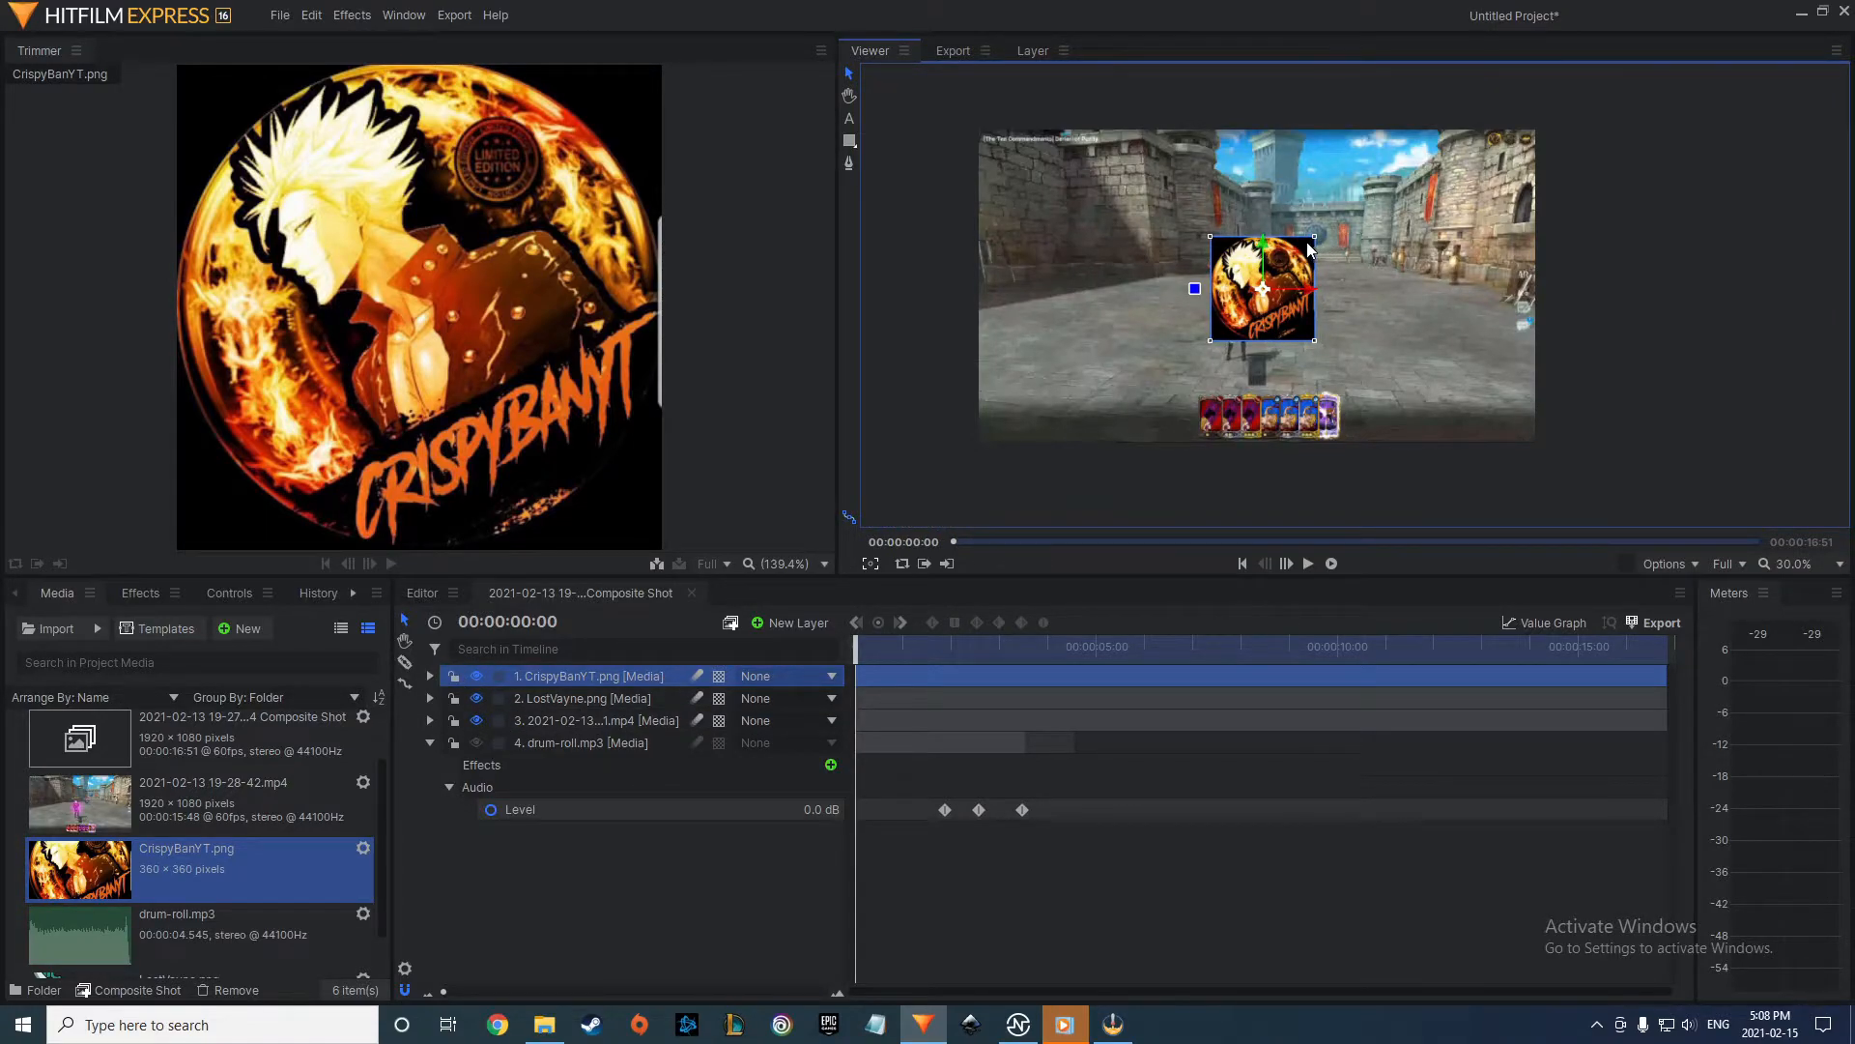
# Try resizing the CrispyBanYT.png image freehand in the viewer, and reset its Scale to 100%.
pyautogui.moveTo(1316, 244); pyautogui.dragTo(1446, 105)
pyautogui.moveTo(1444, 182); pyautogui.dragTo(1329, 232)
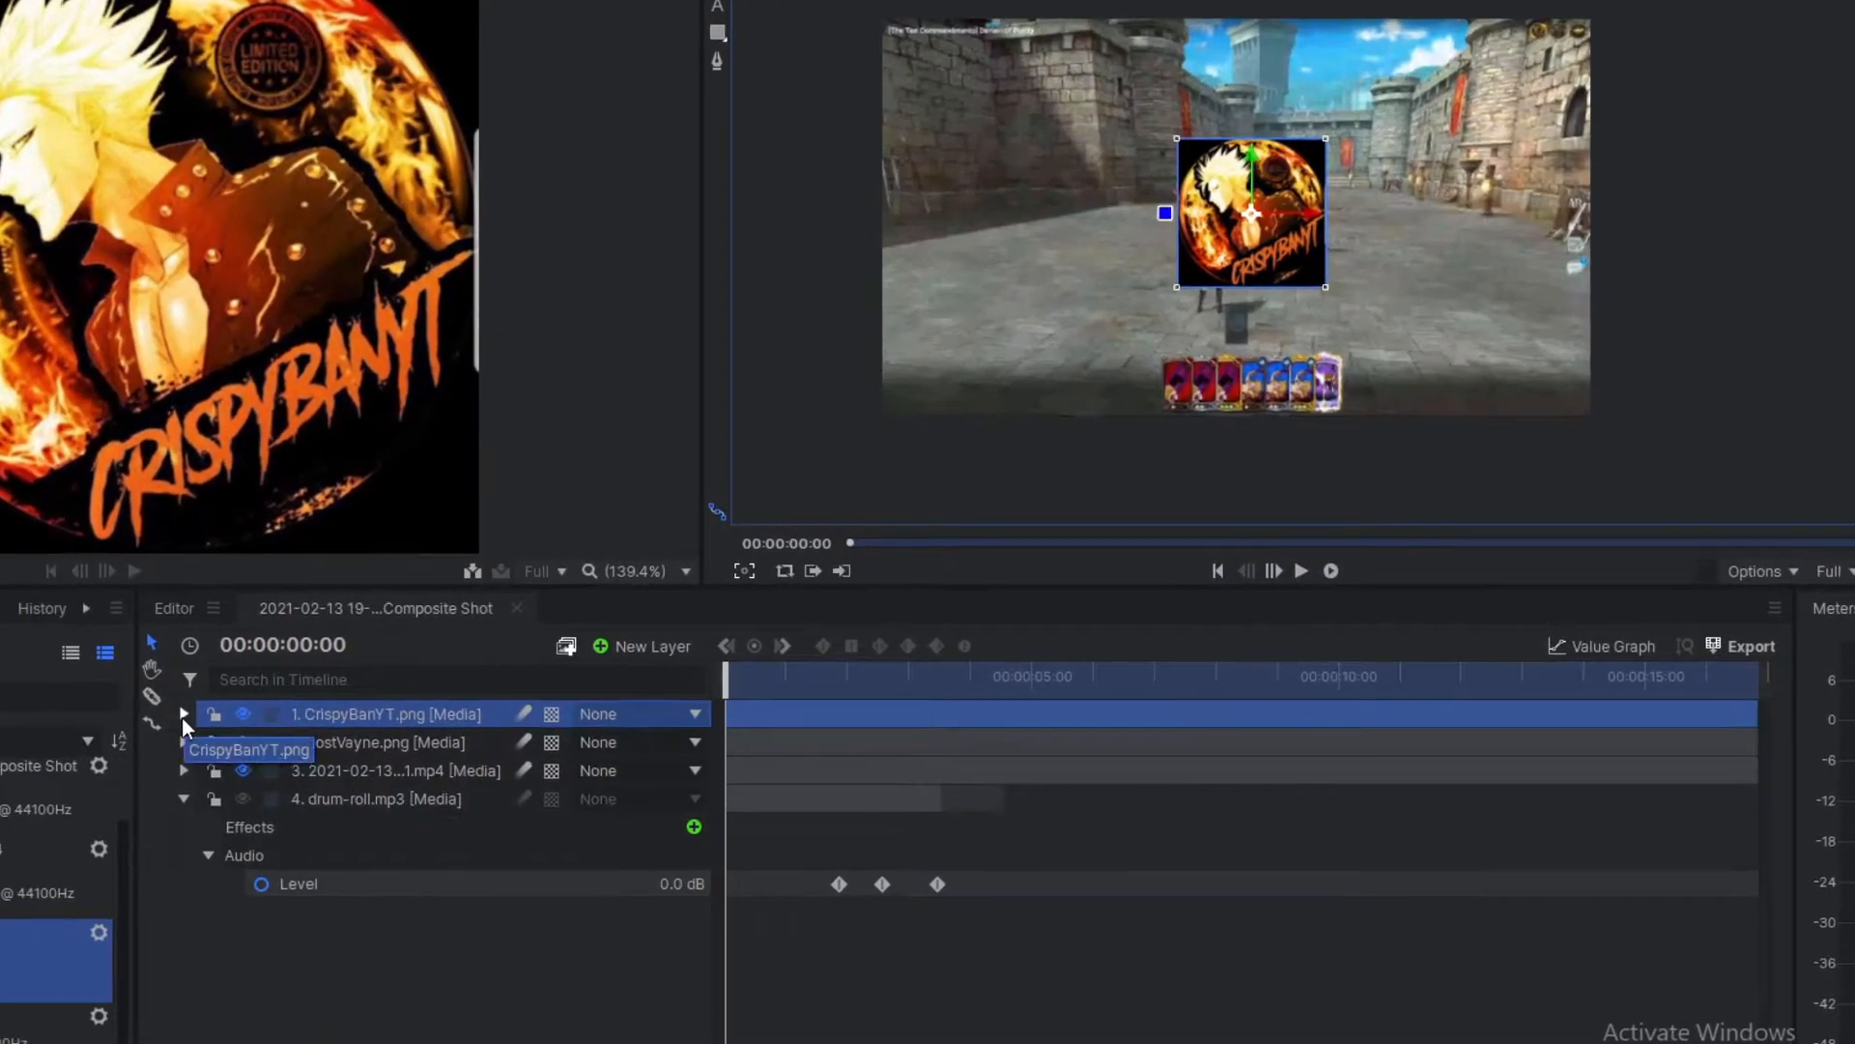
pyautogui.click(430, 678)
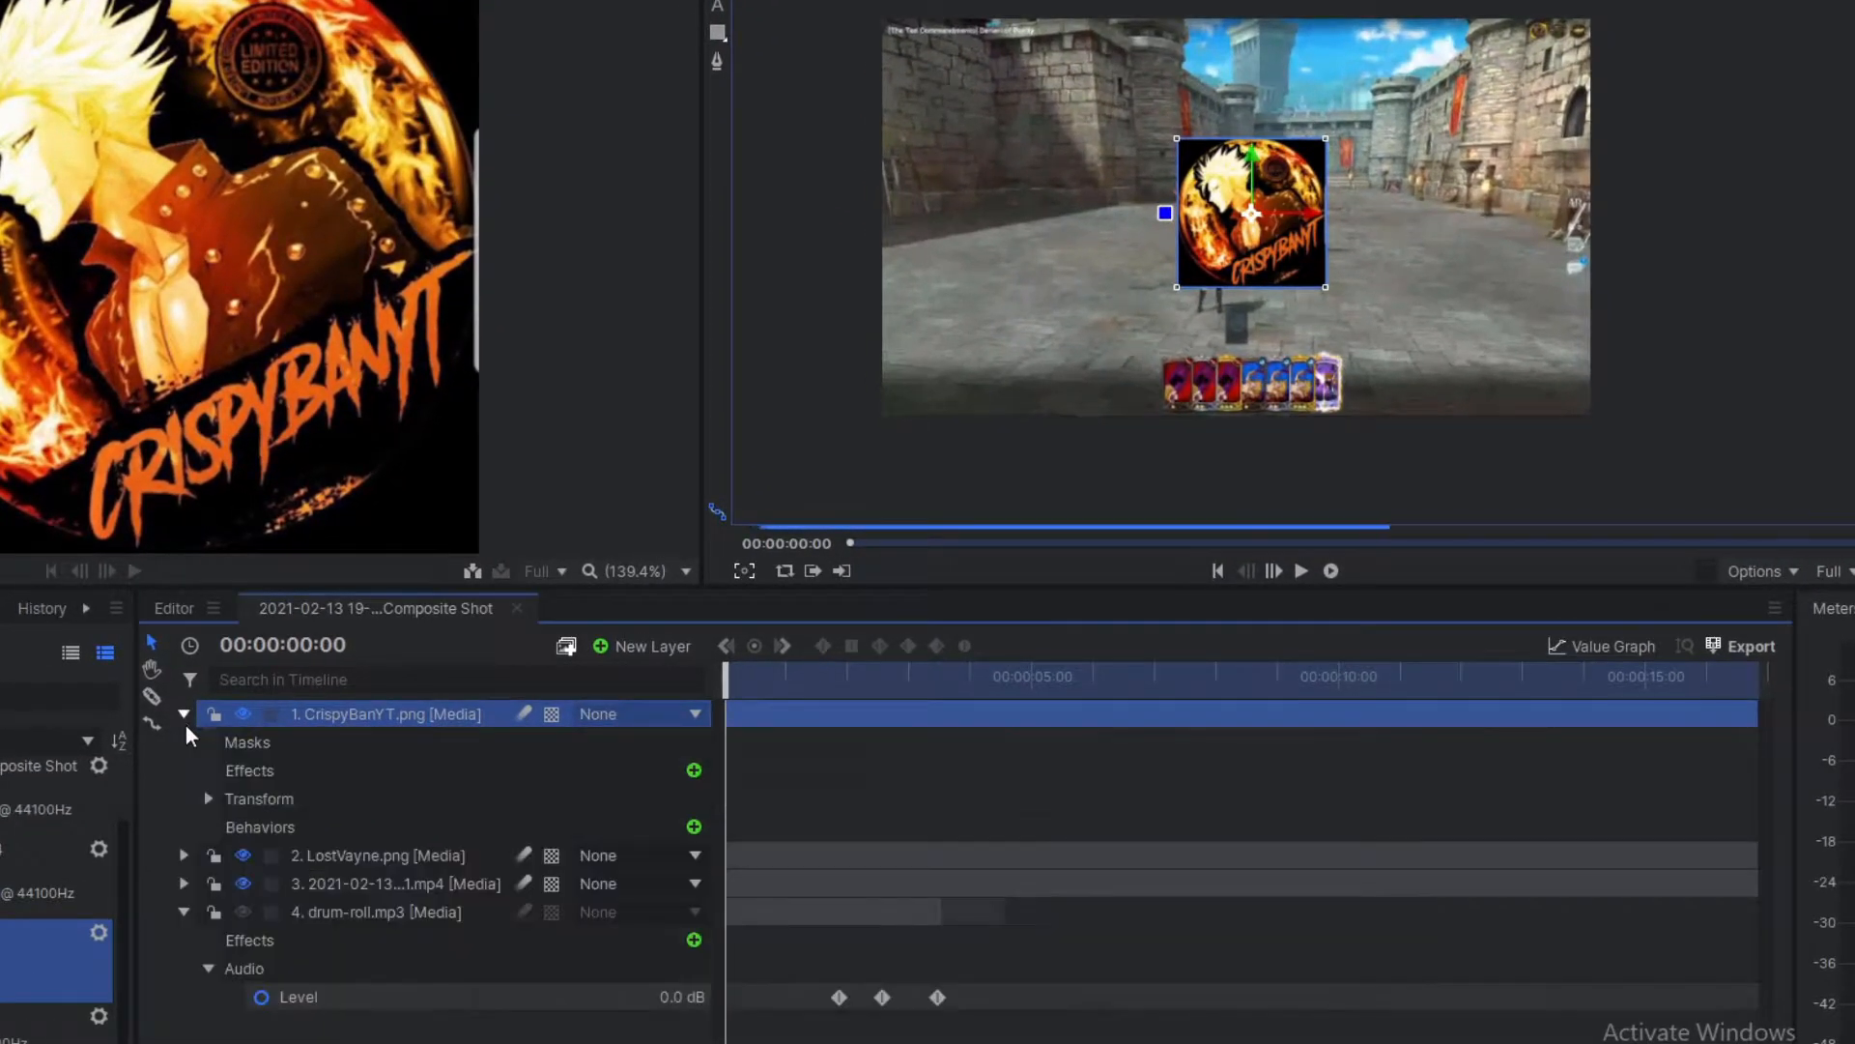
pyautogui.click(207, 798)
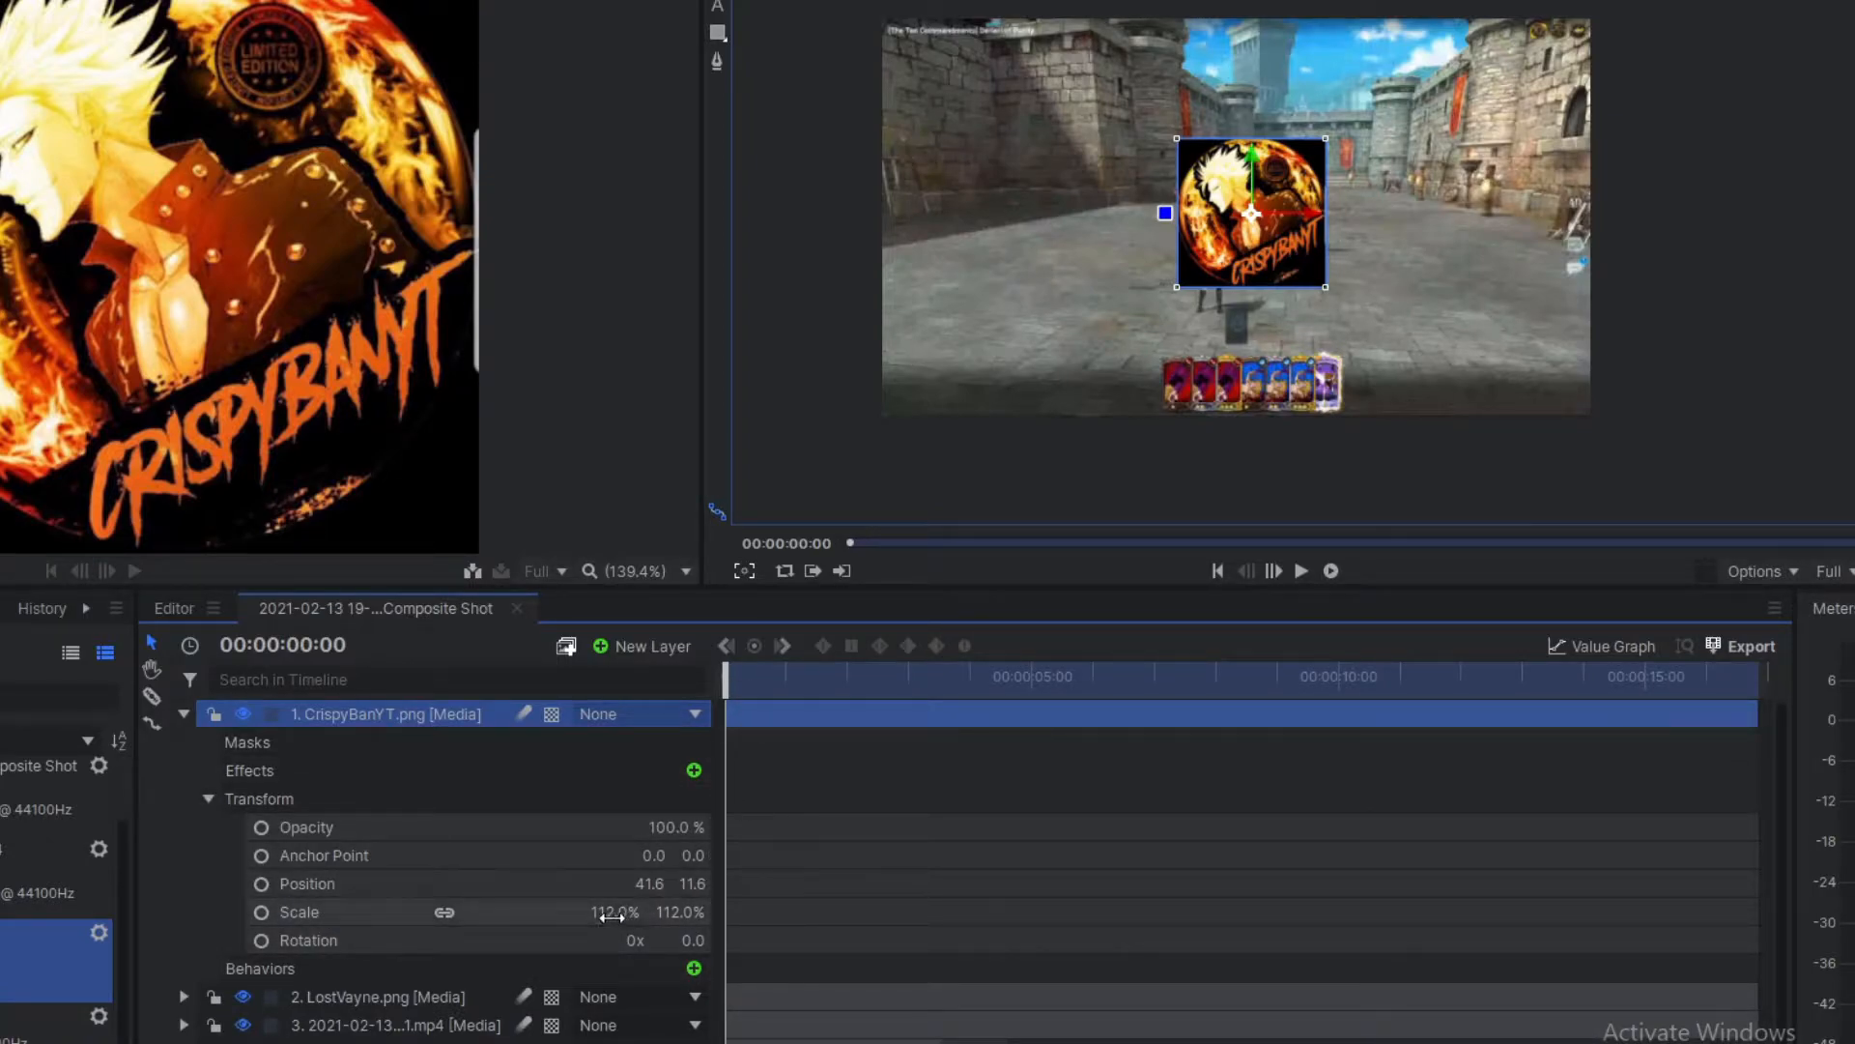
pyautogui.write('100')
pyautogui.press('Return')
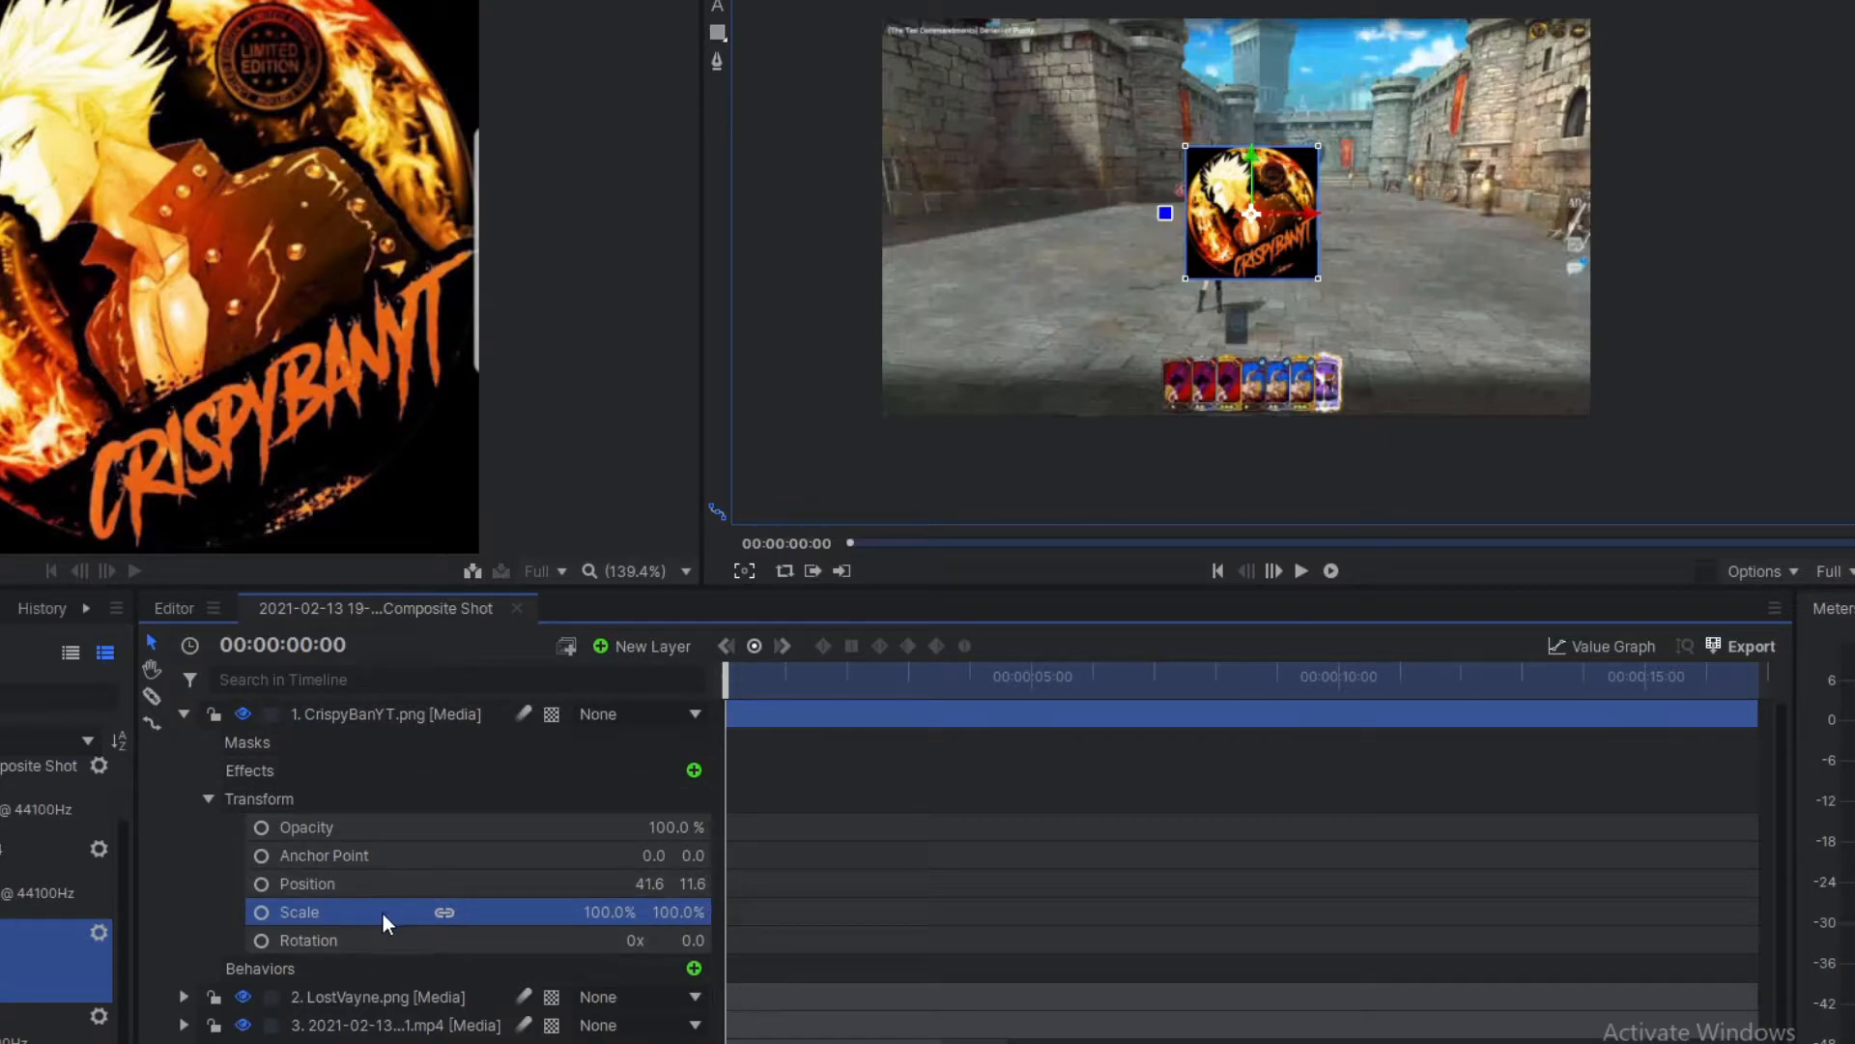
# Keyframe the CrispyBanYT.png layer's Scale at 100% at 00:00:00:00 and at 600% at 00:00:03:30.
pyautogui.hotkey('ctrl', 'f')
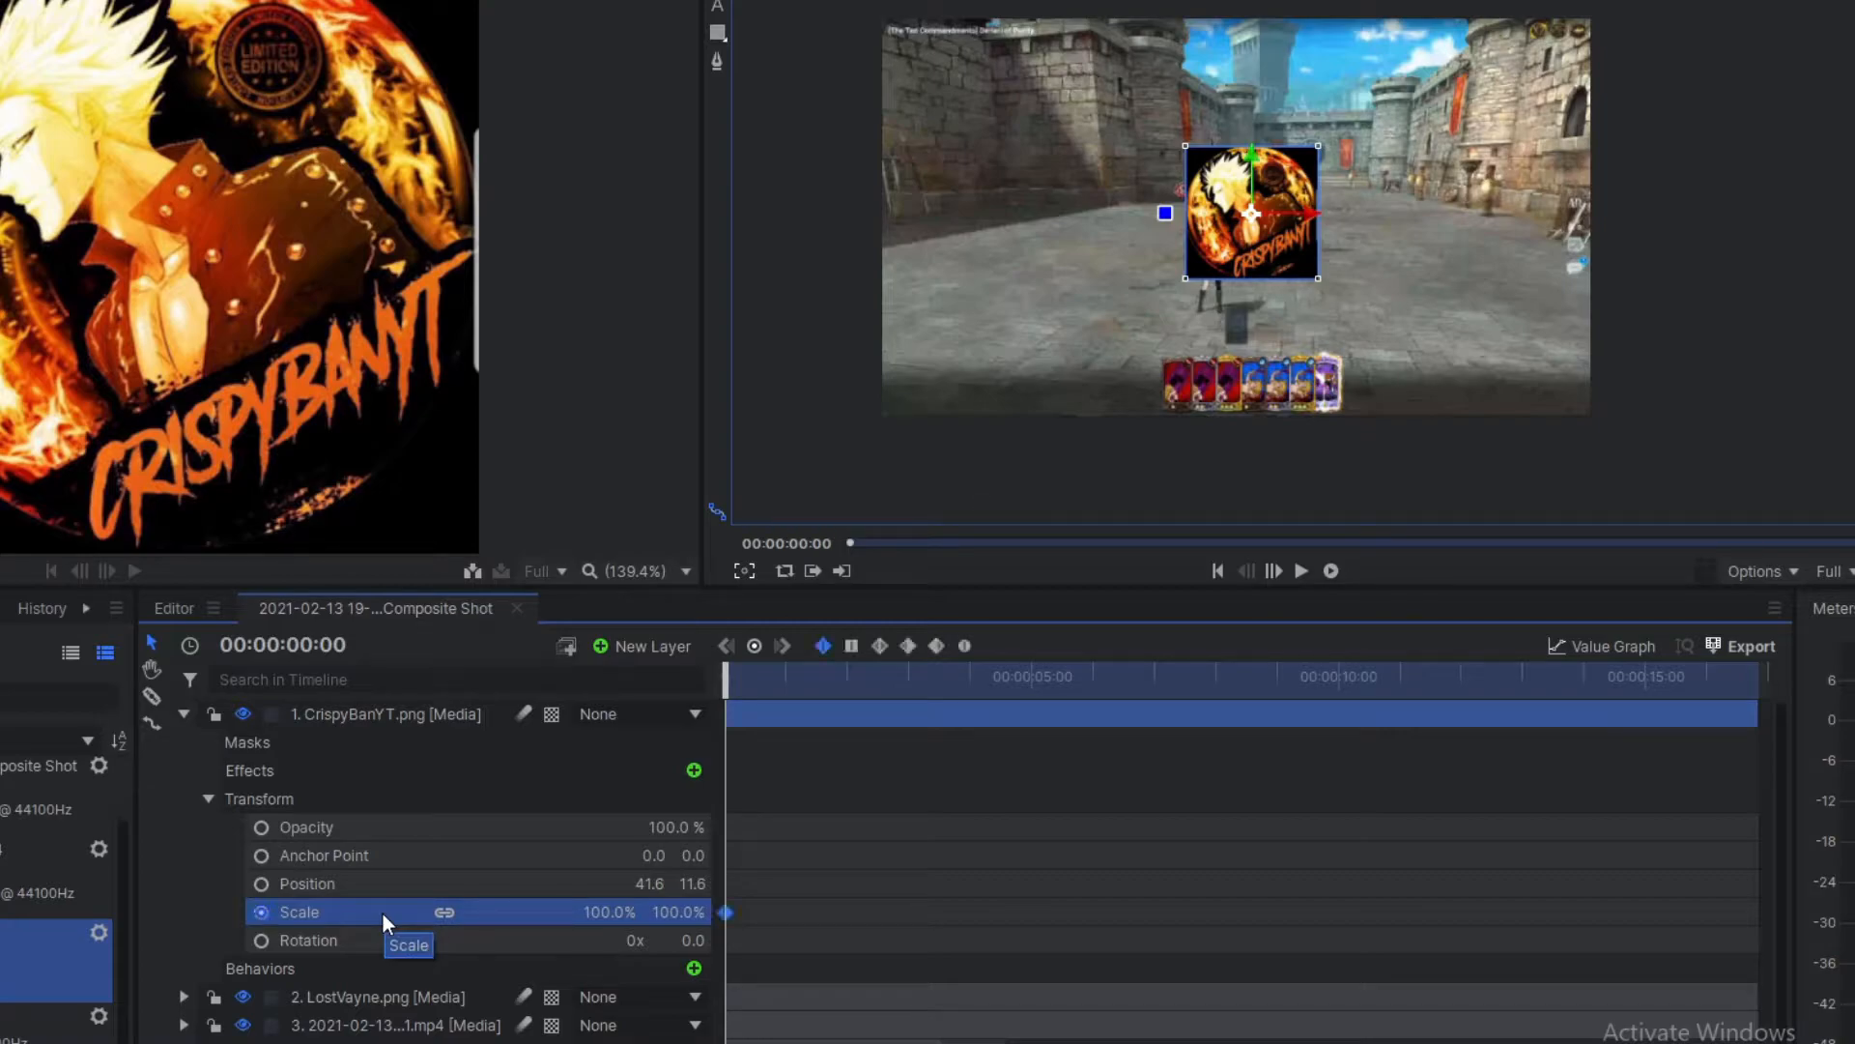
pyautogui.moveTo(723, 684); pyautogui.dragTo(940, 690)
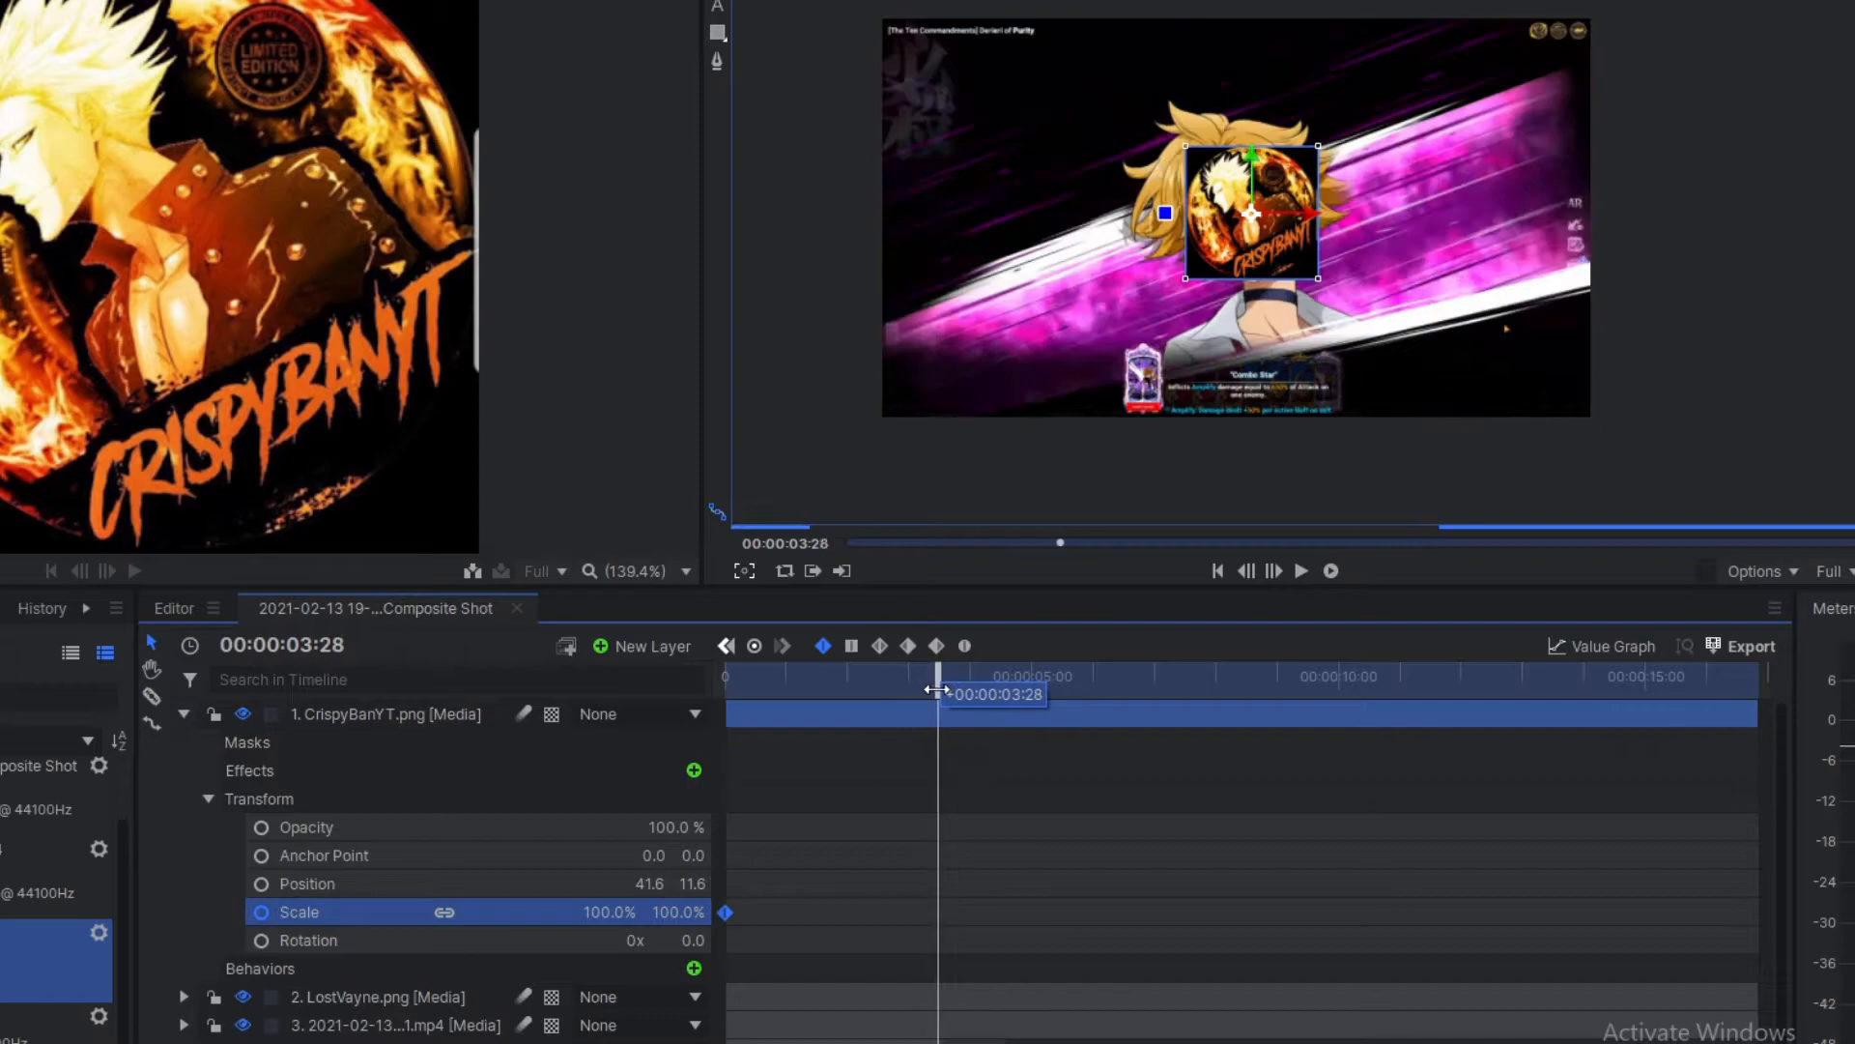
pyautogui.click(609, 911)
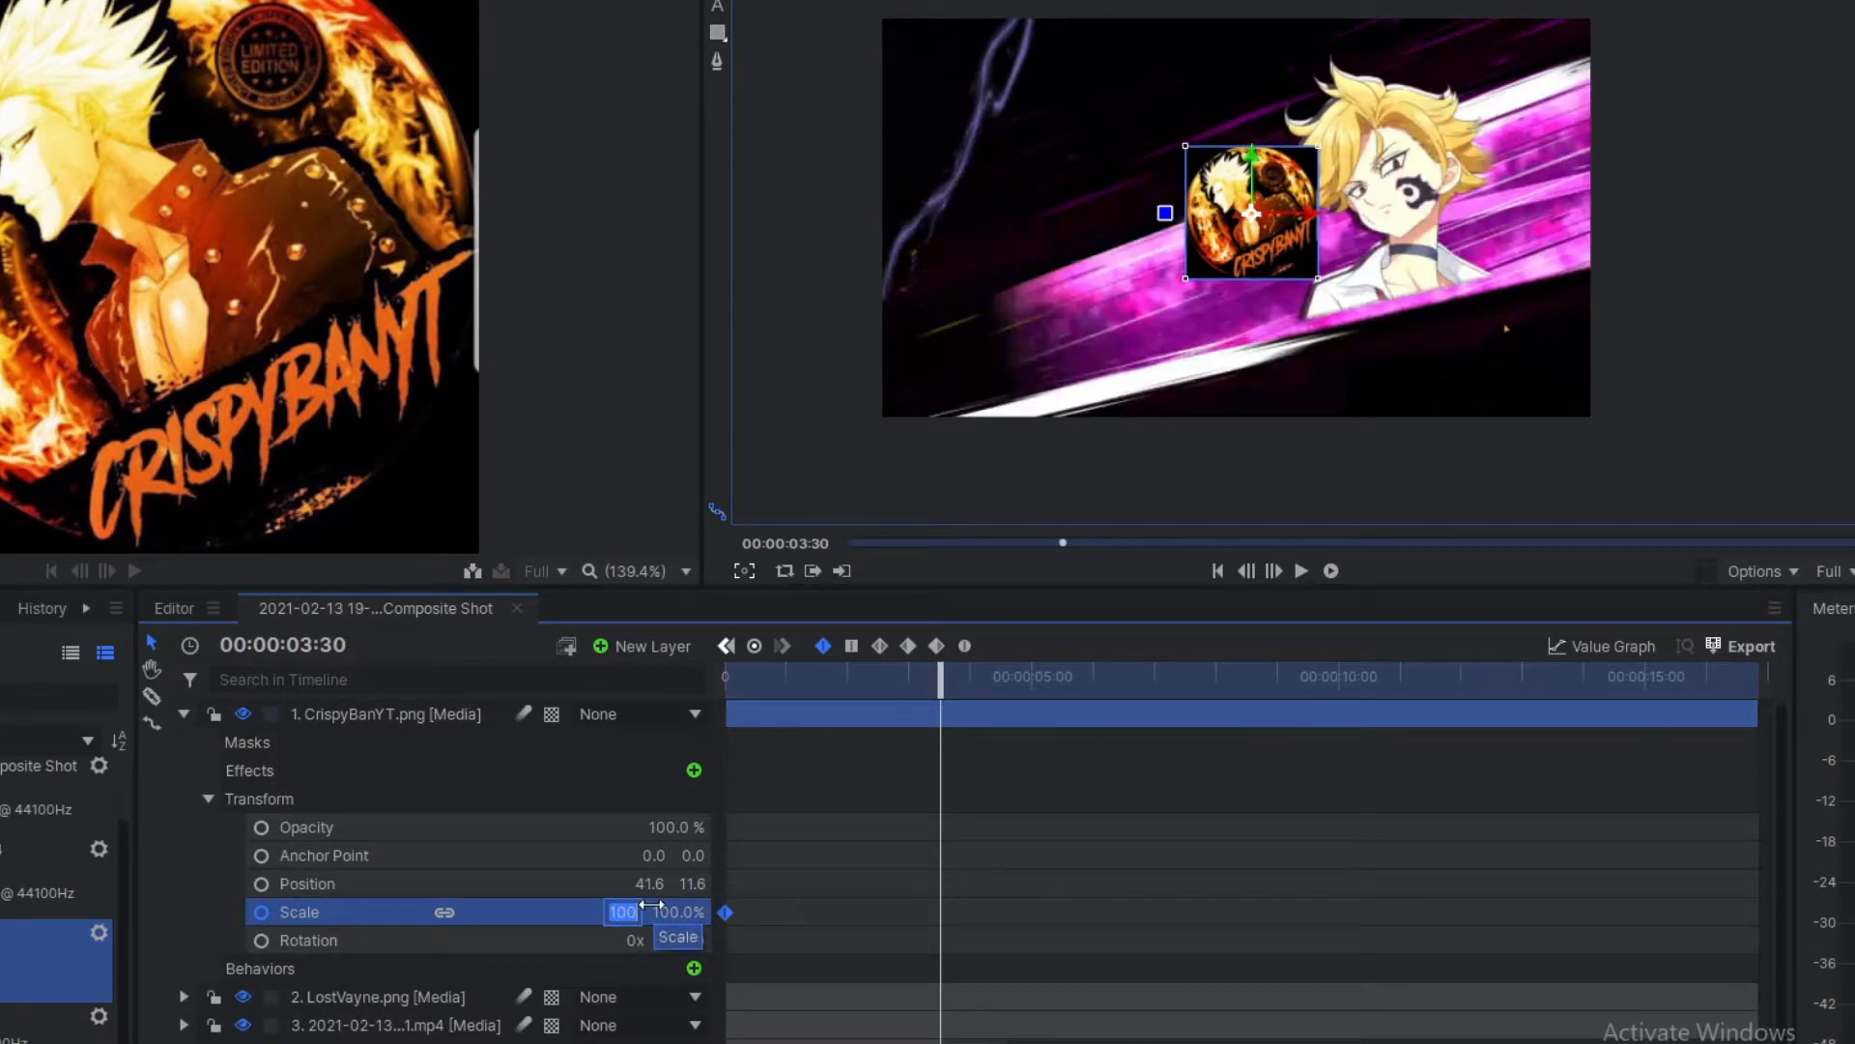
pyautogui.press('Return')
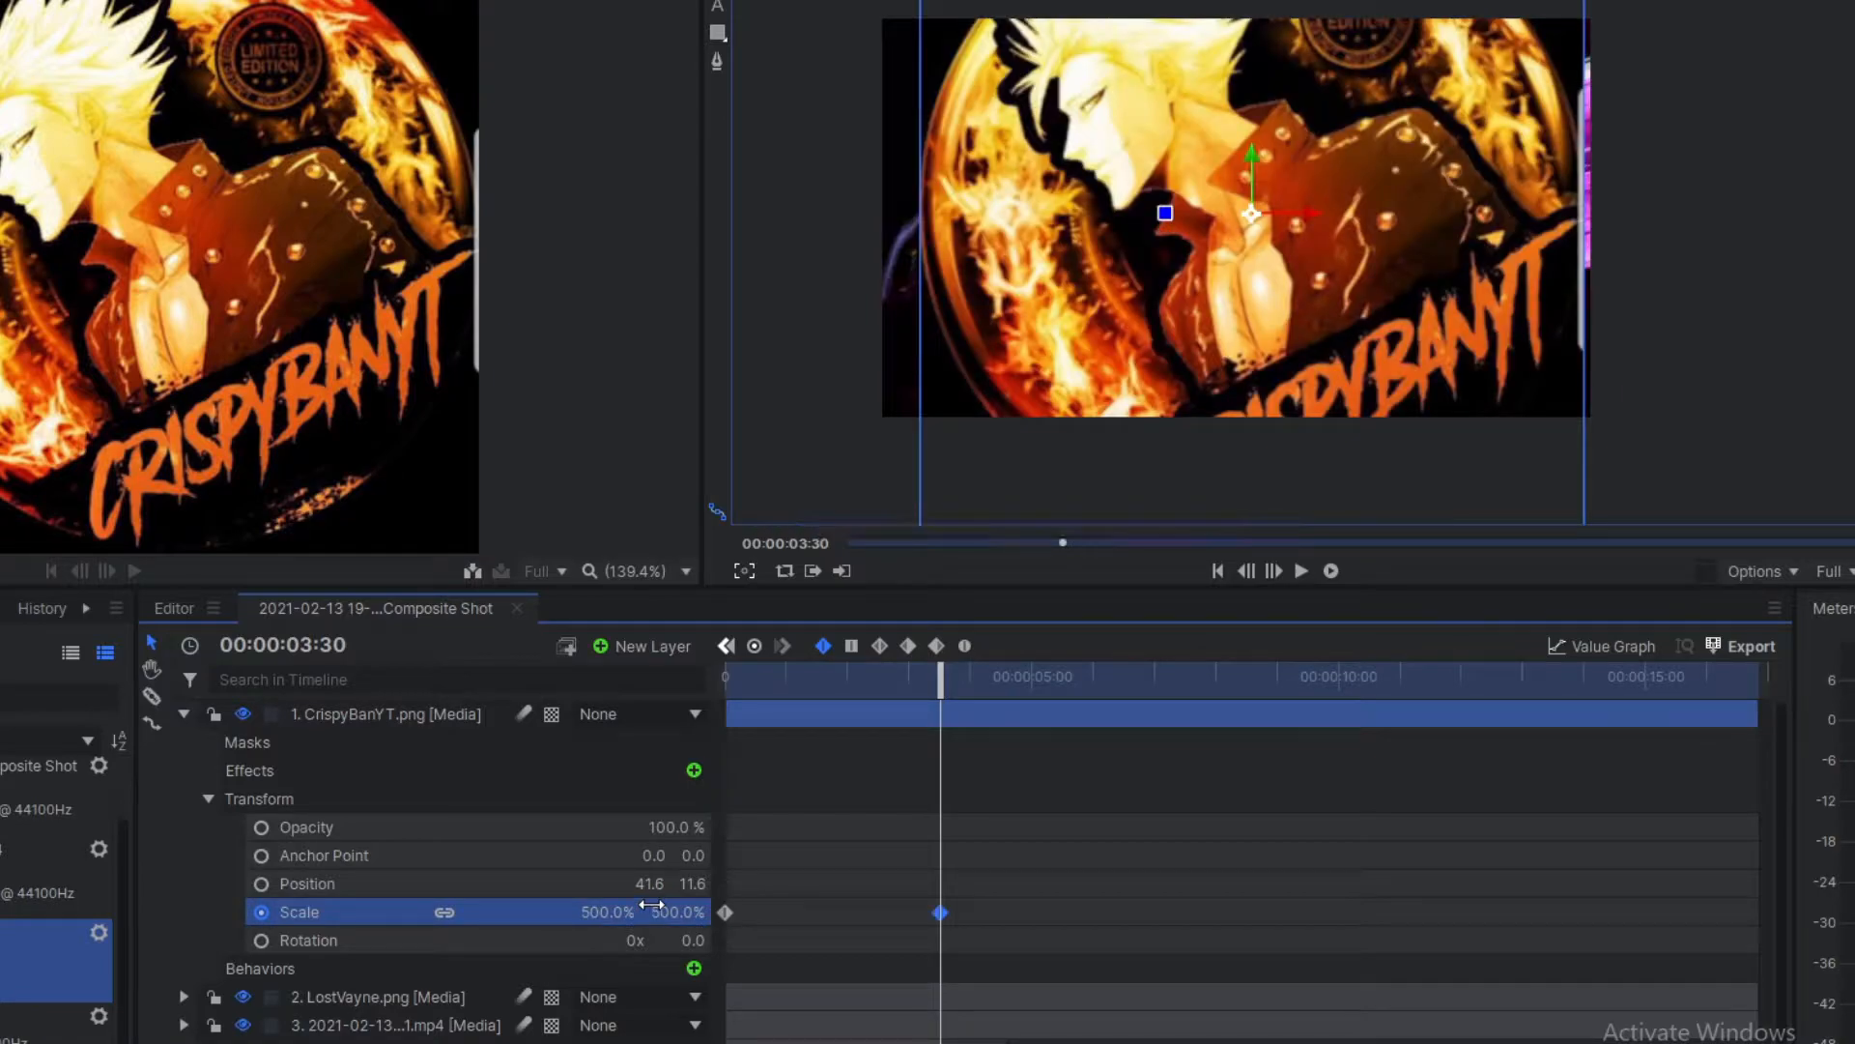
pyautogui.click(609, 912)
pyautogui.write('600')
pyautogui.press('Return')
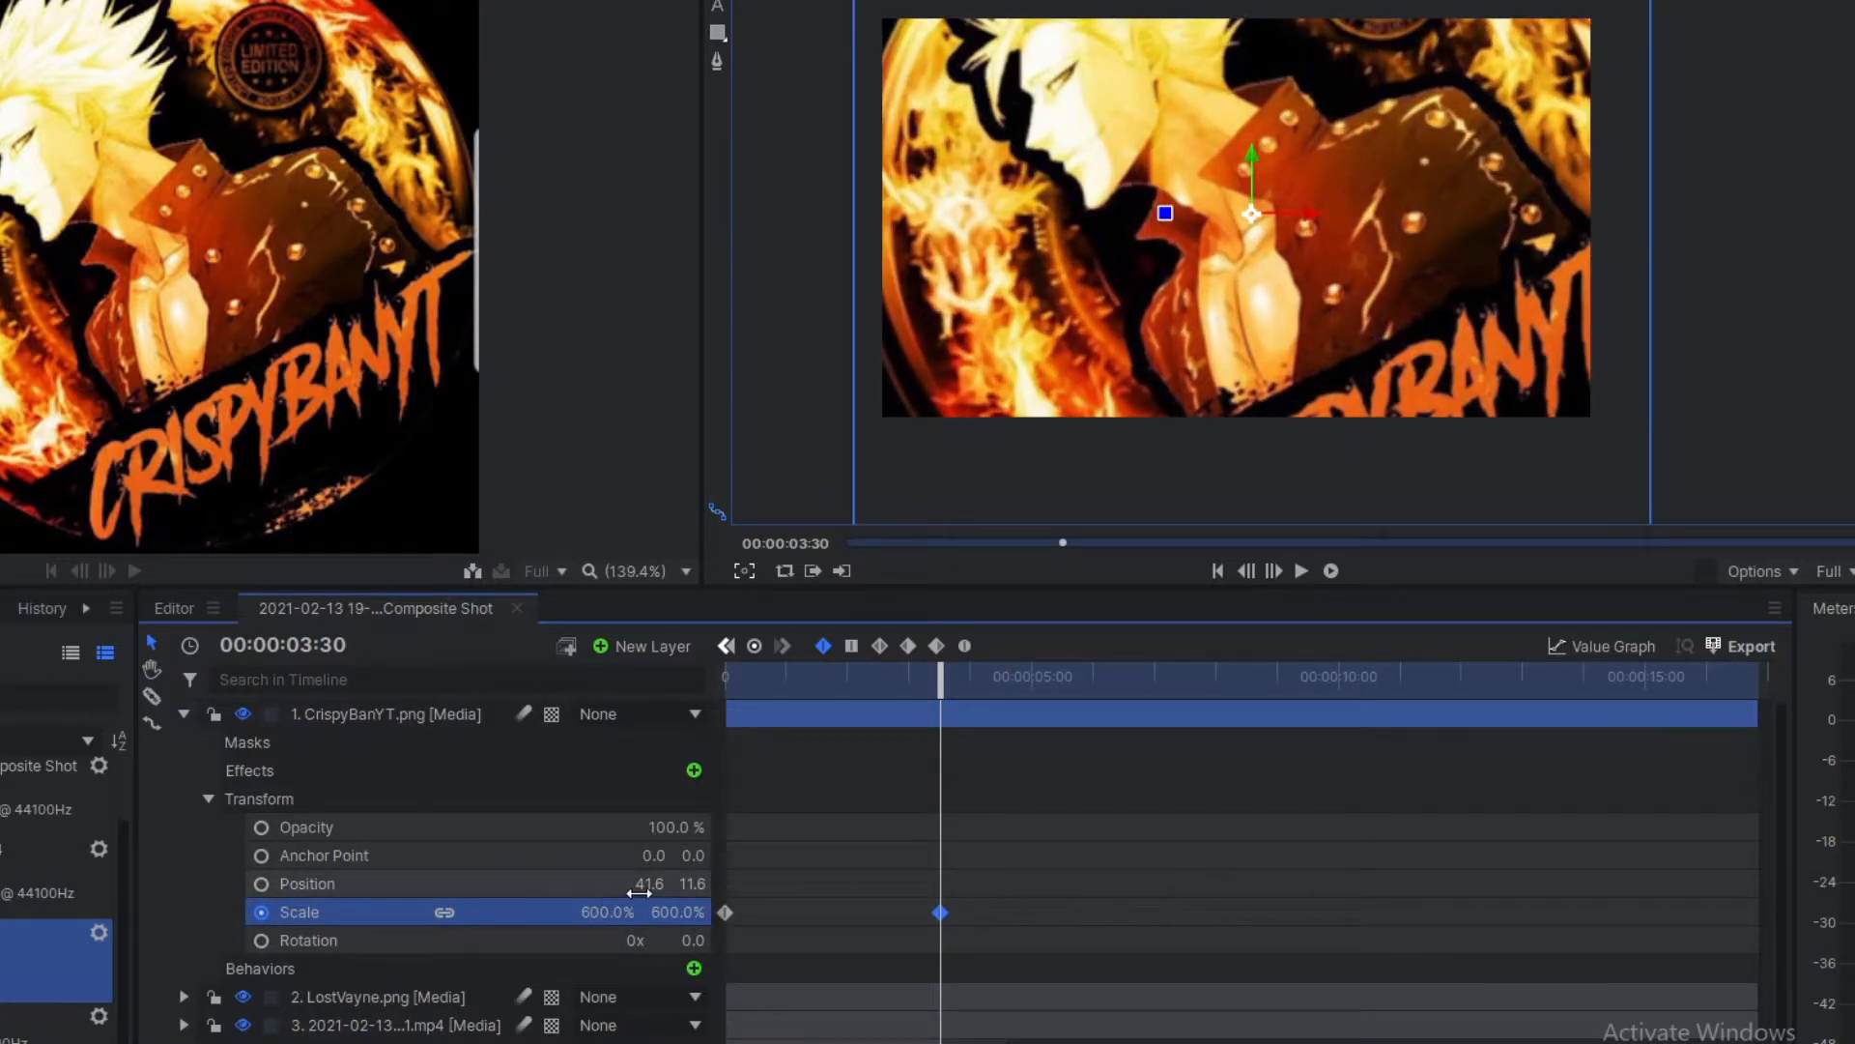
# Preview the image's scale animation from the start of the composite shot.
pyautogui.press('Home')
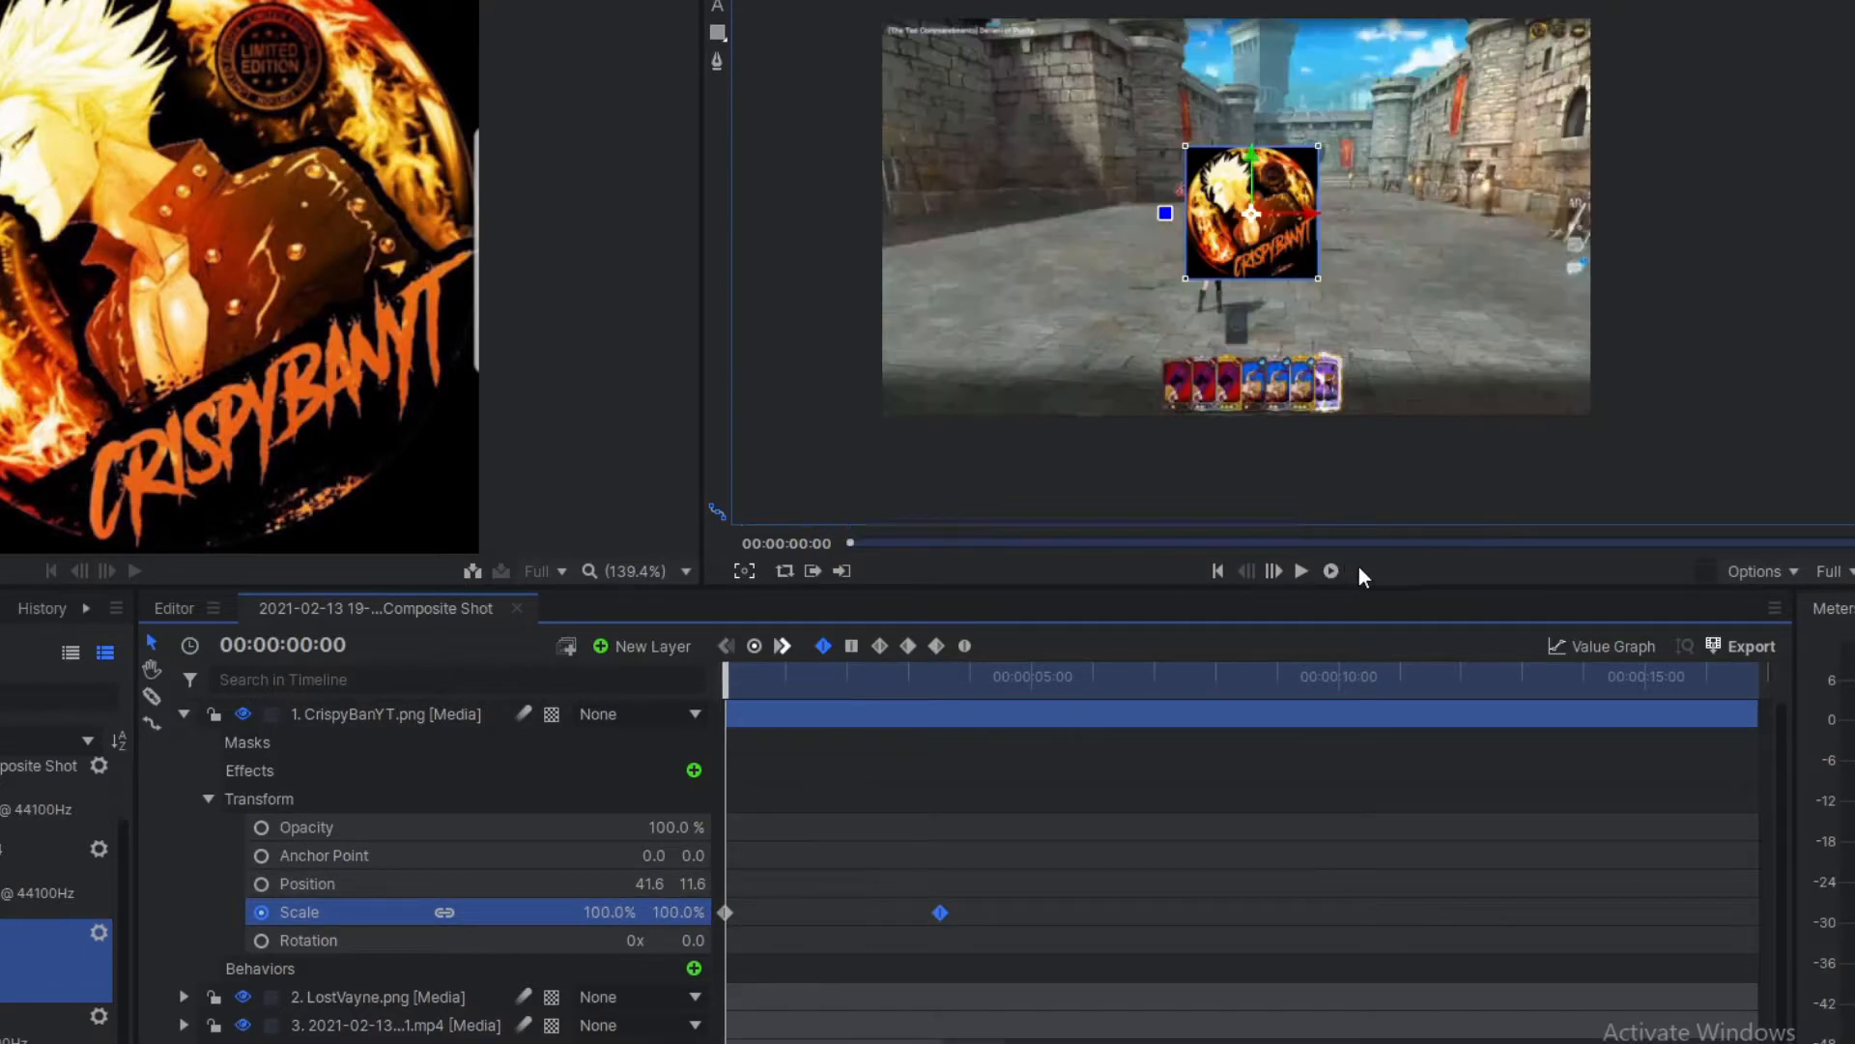
pyautogui.click(1300, 571)
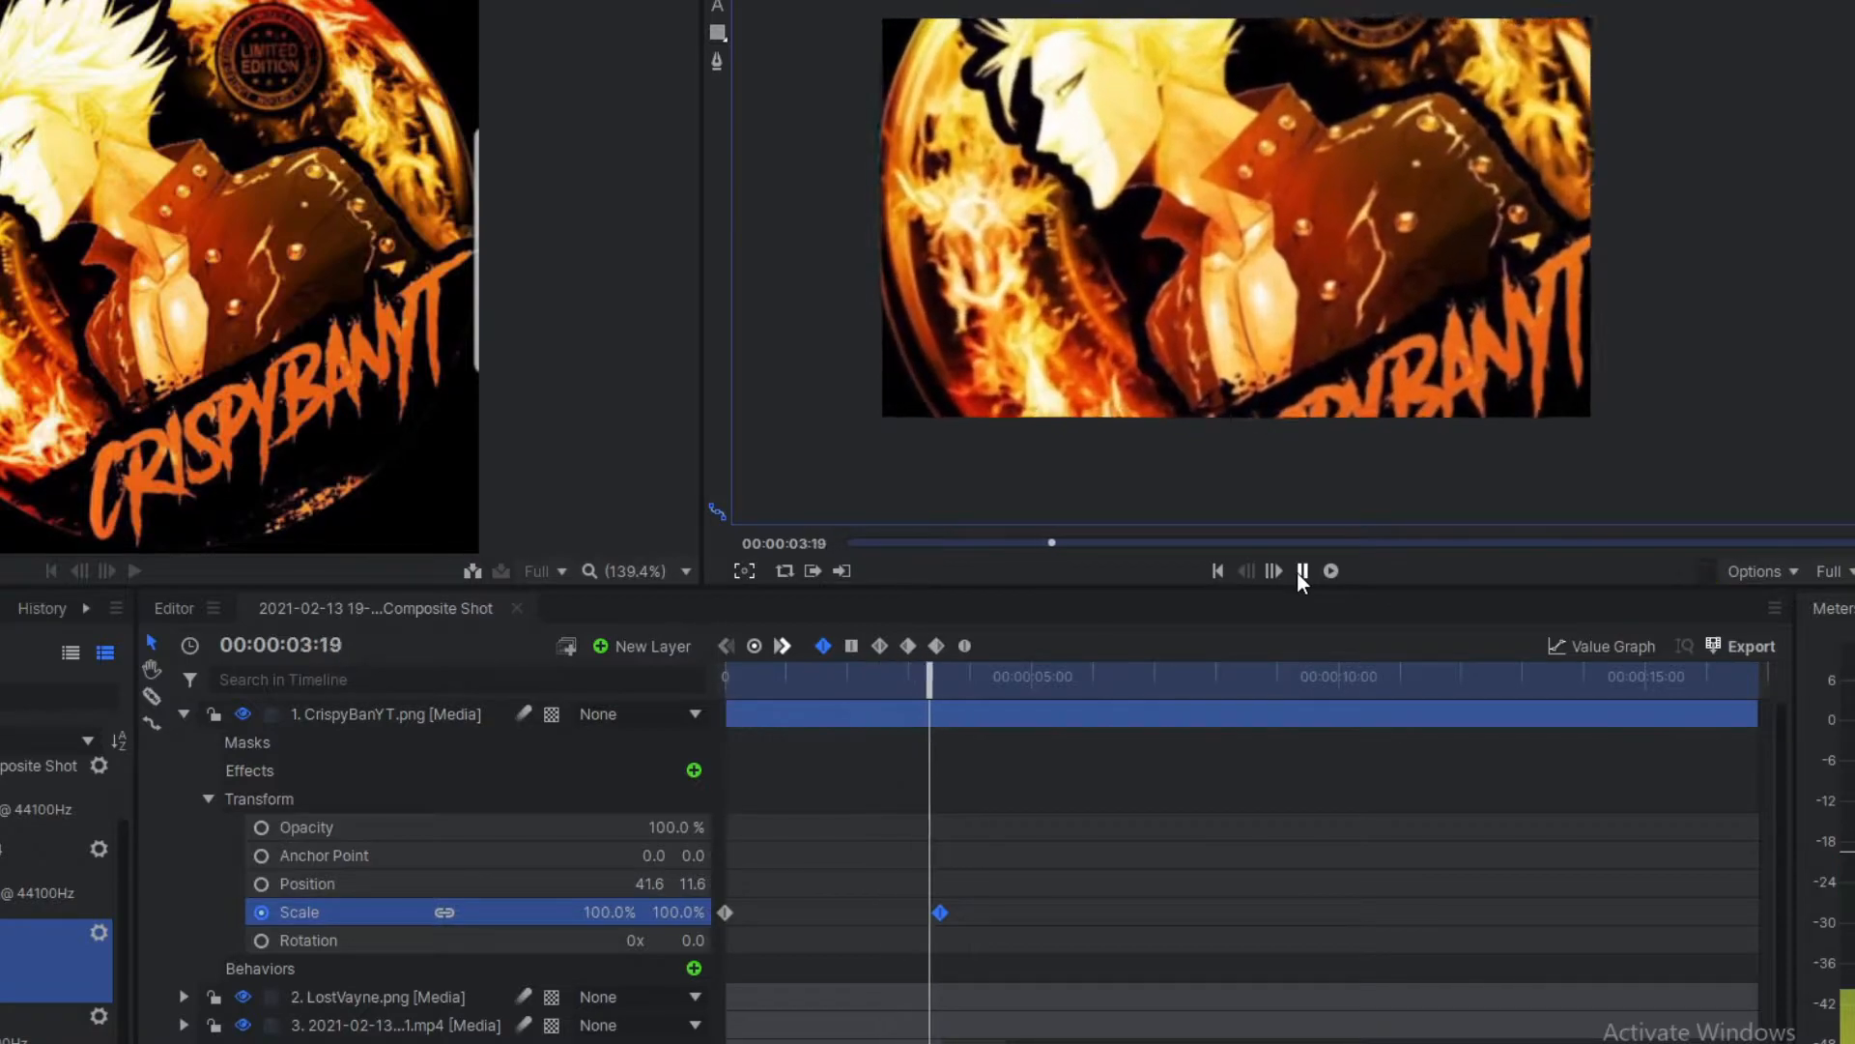
pyautogui.click(1300, 571)
# Add a Scale keyframe of 150% at 00:00:01:46, between the two existing Scale keyframes.
pyautogui.moveTo(959, 688); pyautogui.dragTo(831, 688)
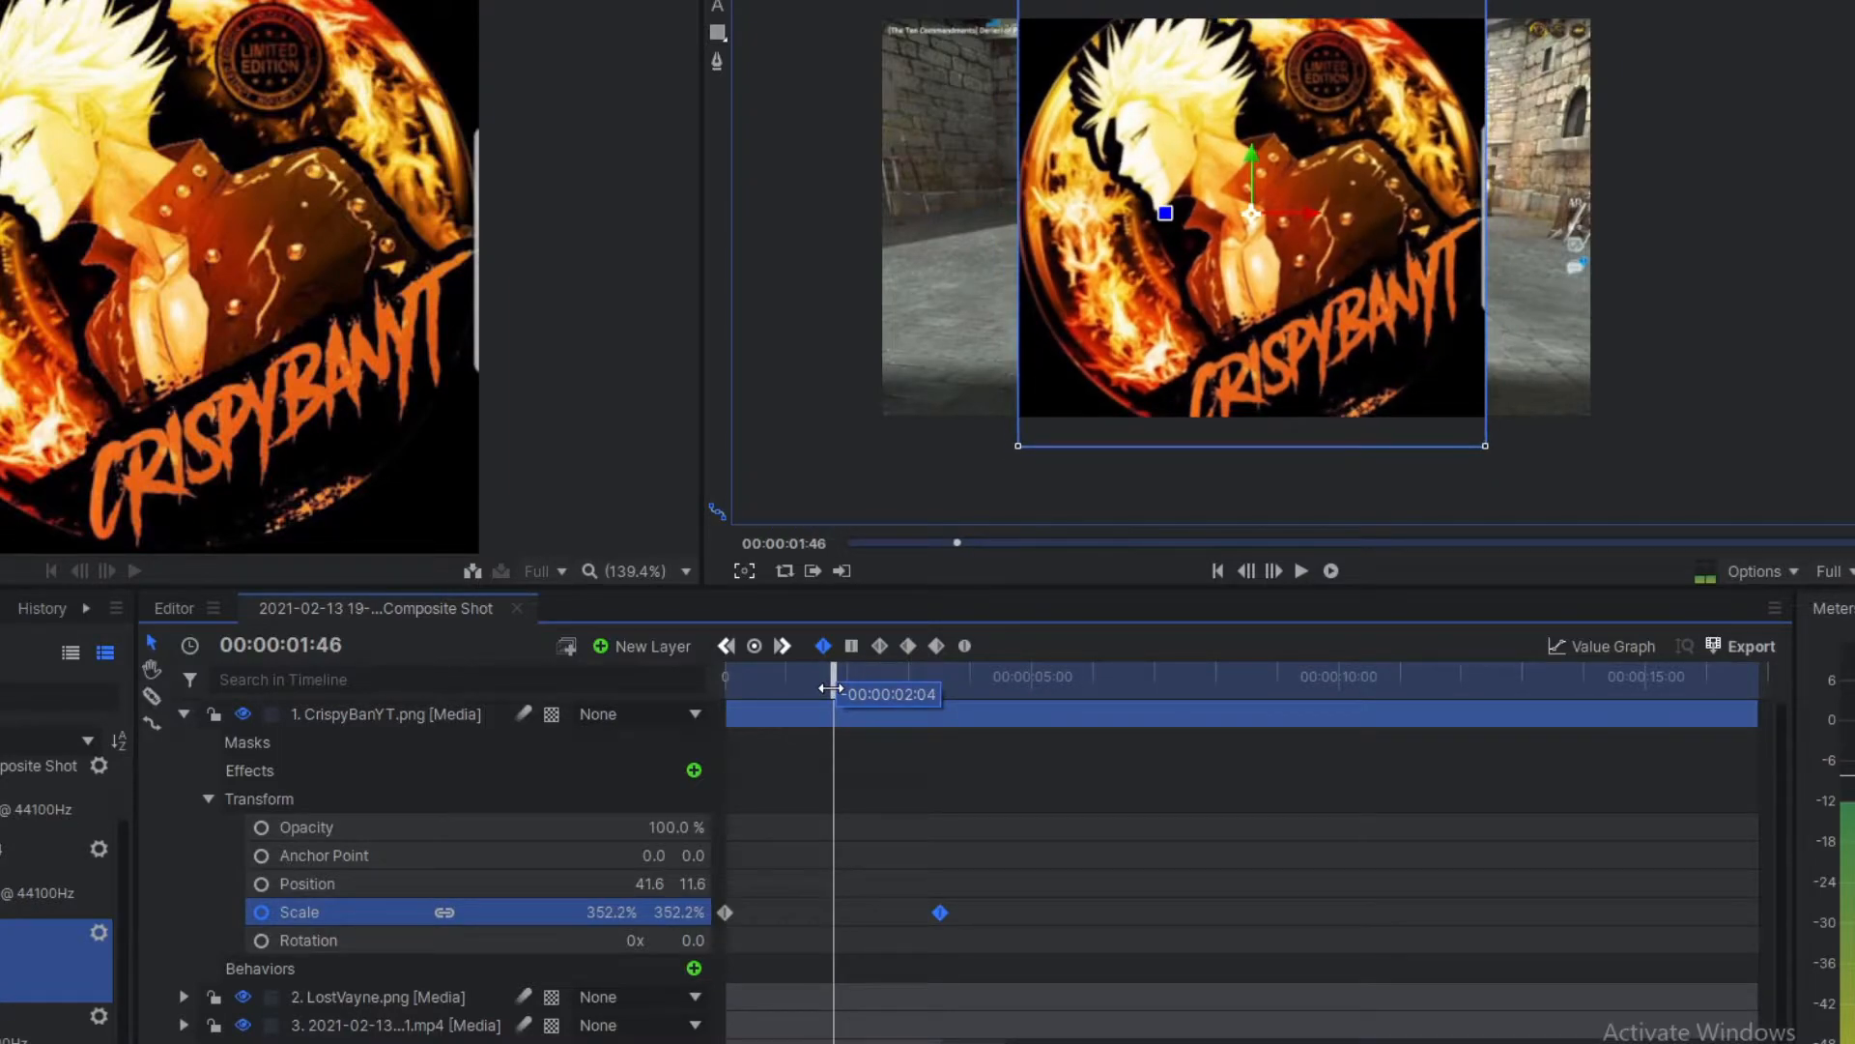
pyautogui.click(602, 909)
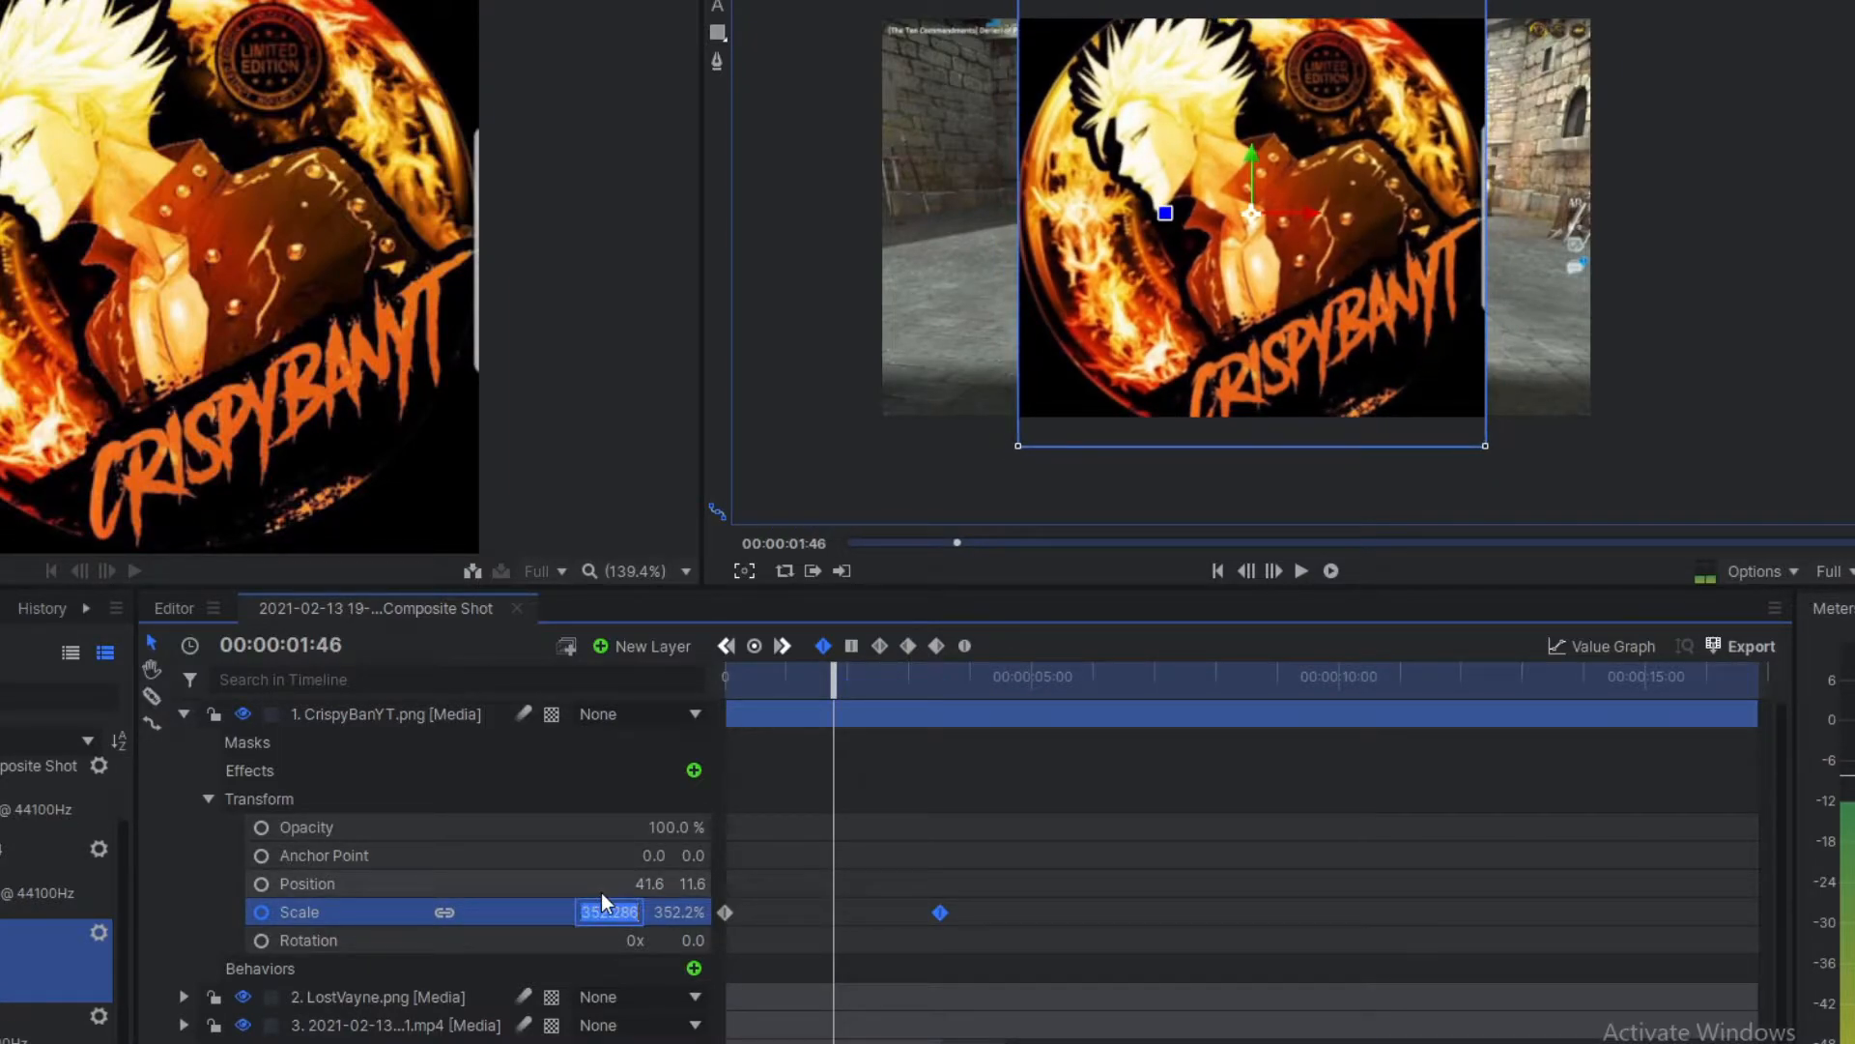
pyautogui.write('150')
pyautogui.press('Return')
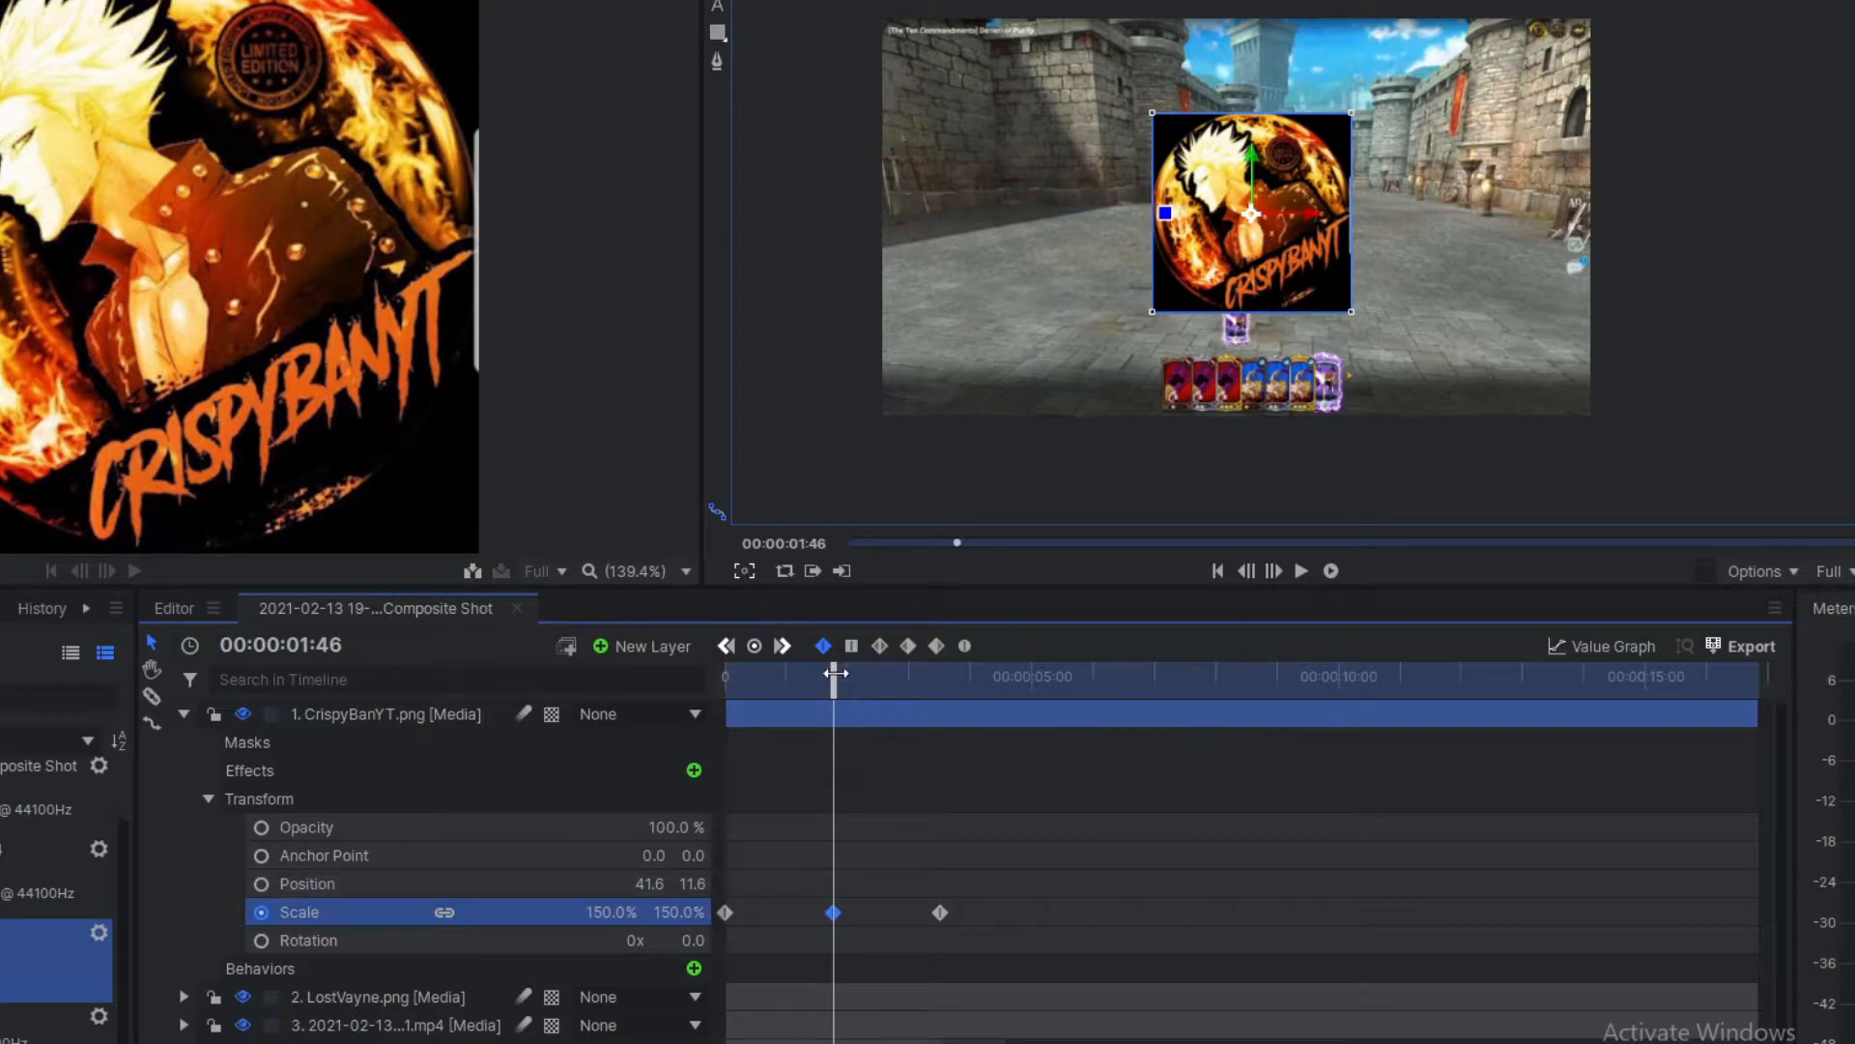
# Play the composite shot from the start to check the slow-then-fast image growth.
pyautogui.moveTo(835, 674); pyautogui.dragTo(727, 673)
pyautogui.click(1301, 570)
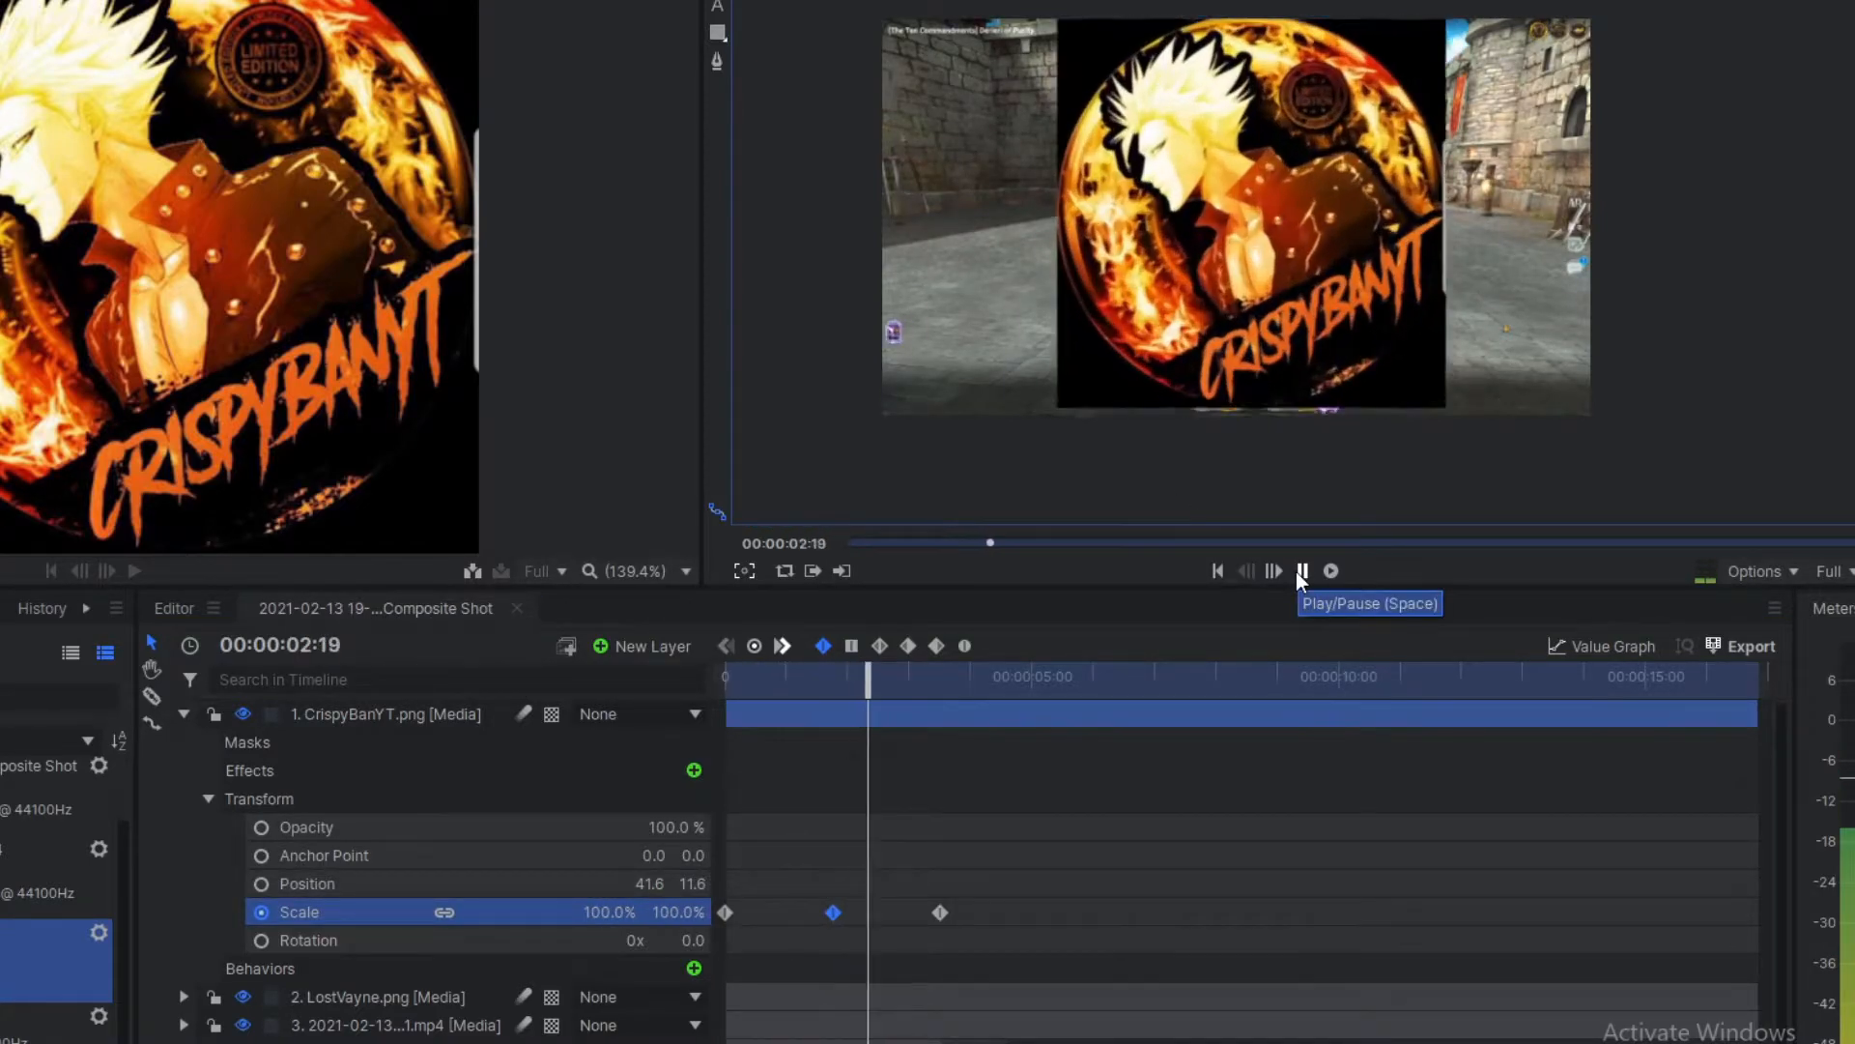
pyautogui.click(1295, 571)
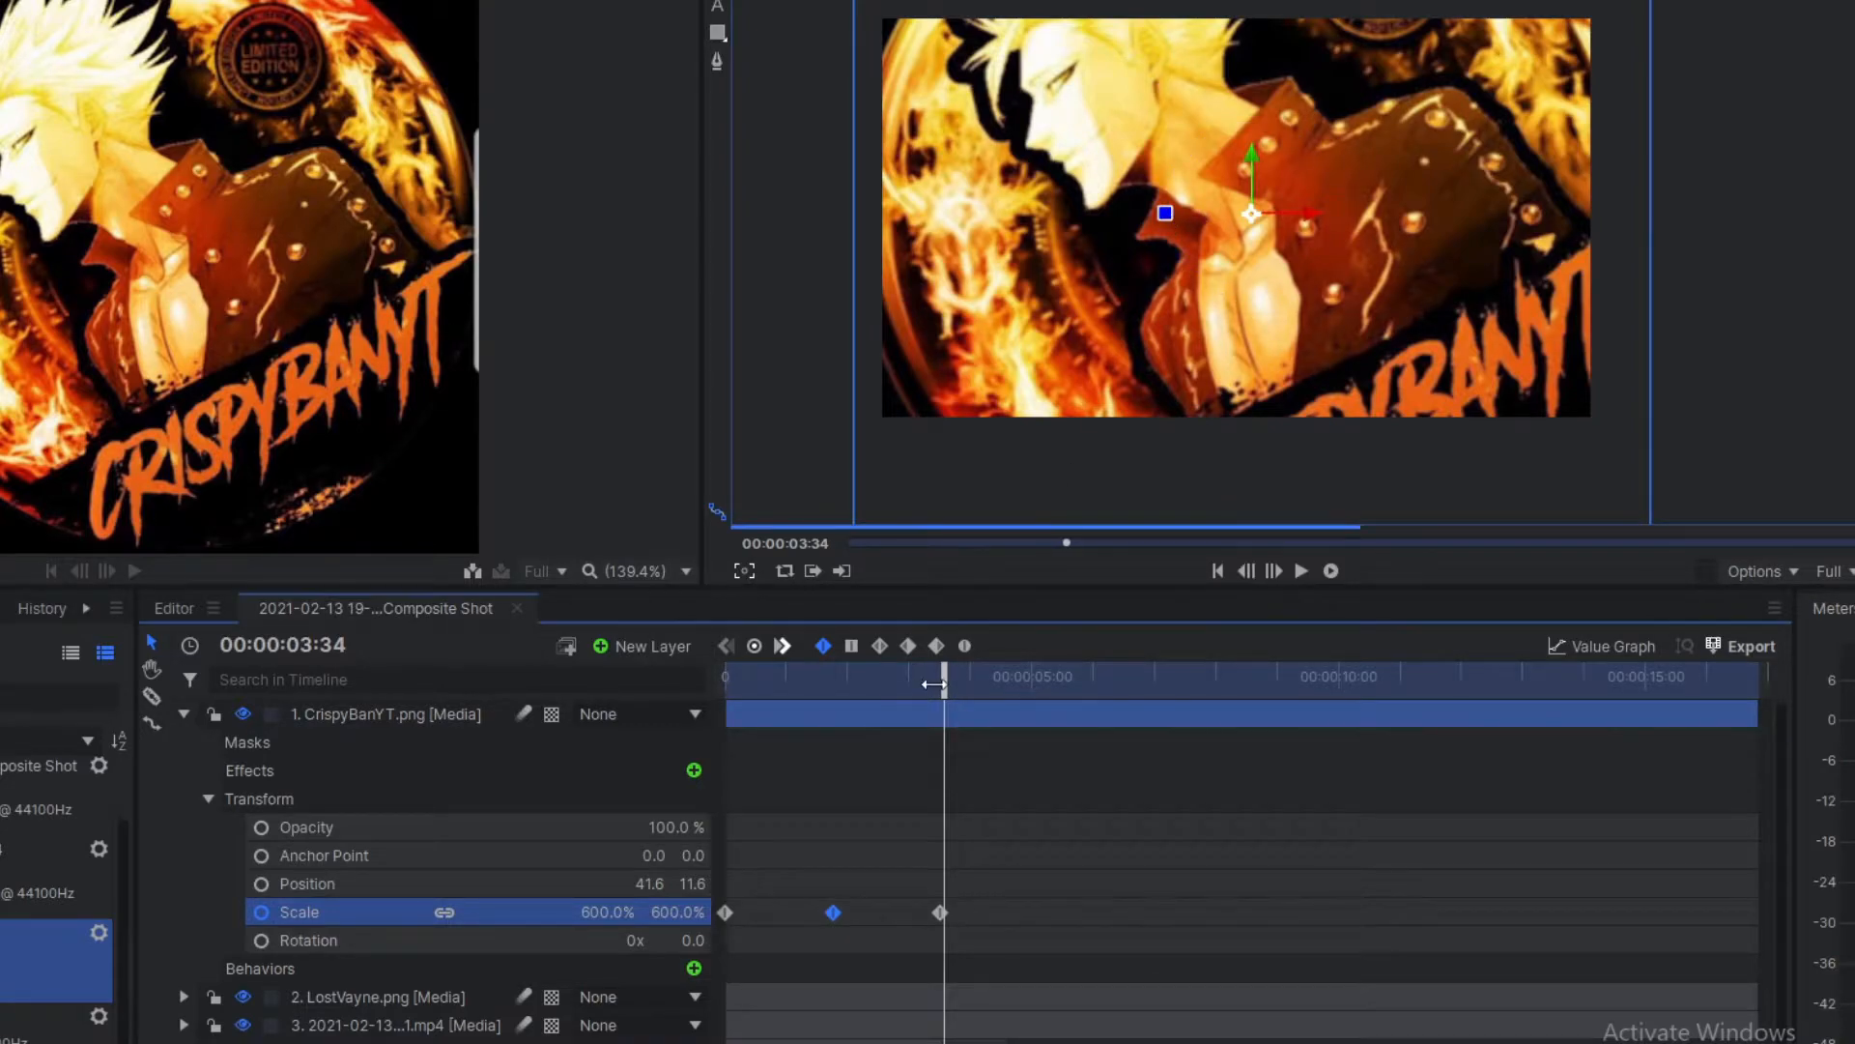
# Keyframe the CrispyBanYT.png layer's Rotation at 0x at the start and at 10x at 00:00:03:30.
pyautogui.moveTo(944, 679); pyautogui.dragTo(638, 686)
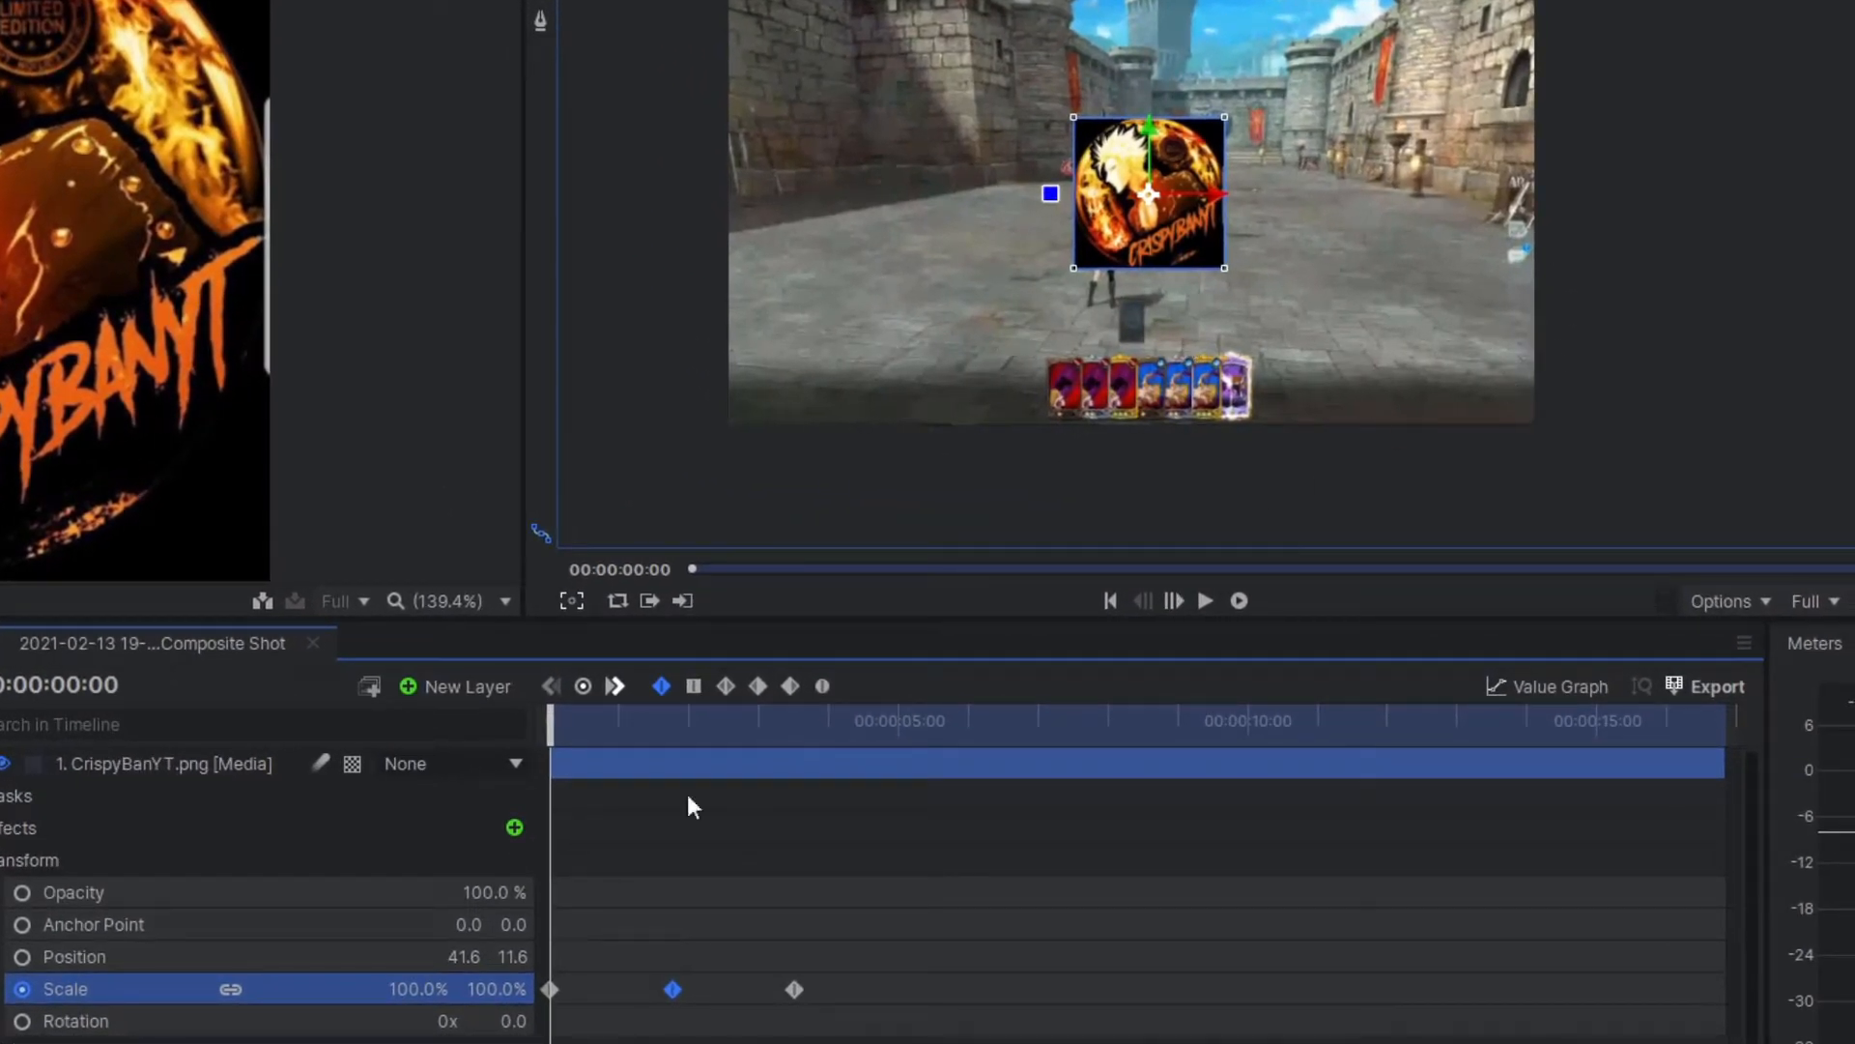
pyautogui.click(211, 1026)
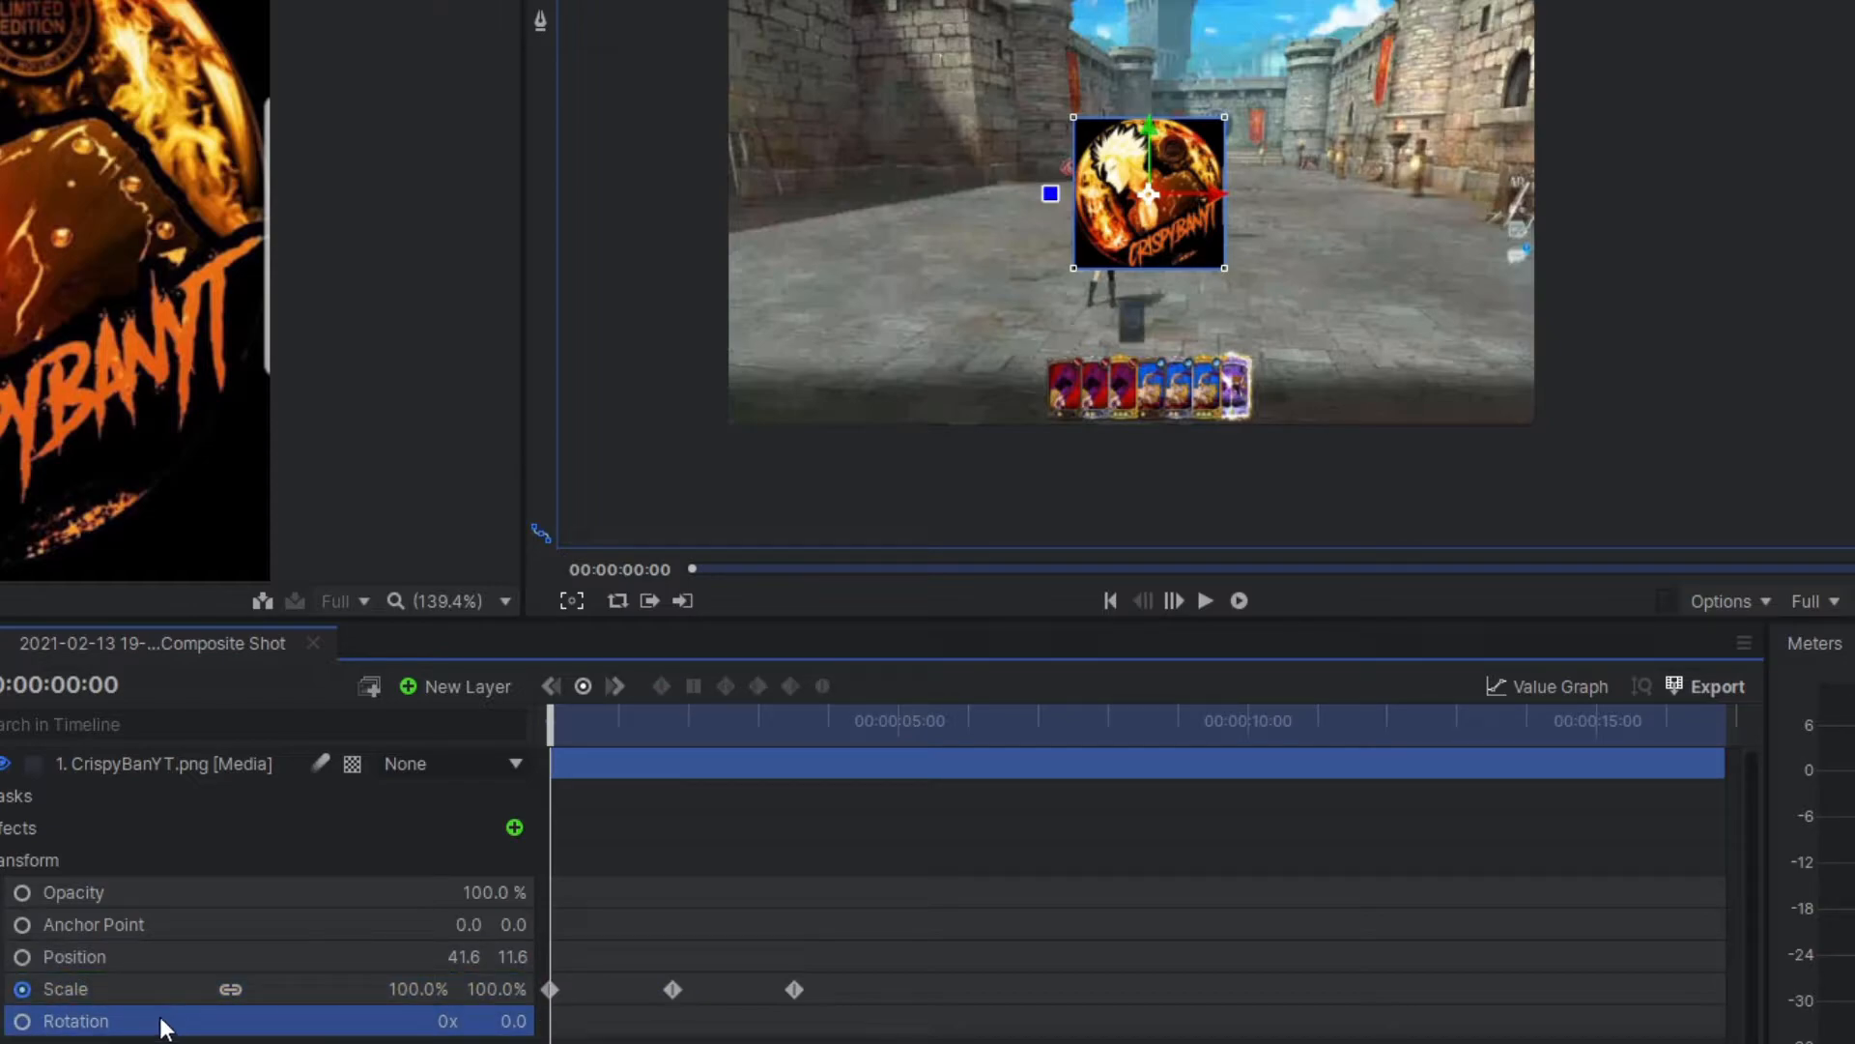
pyautogui.click(22, 1021)
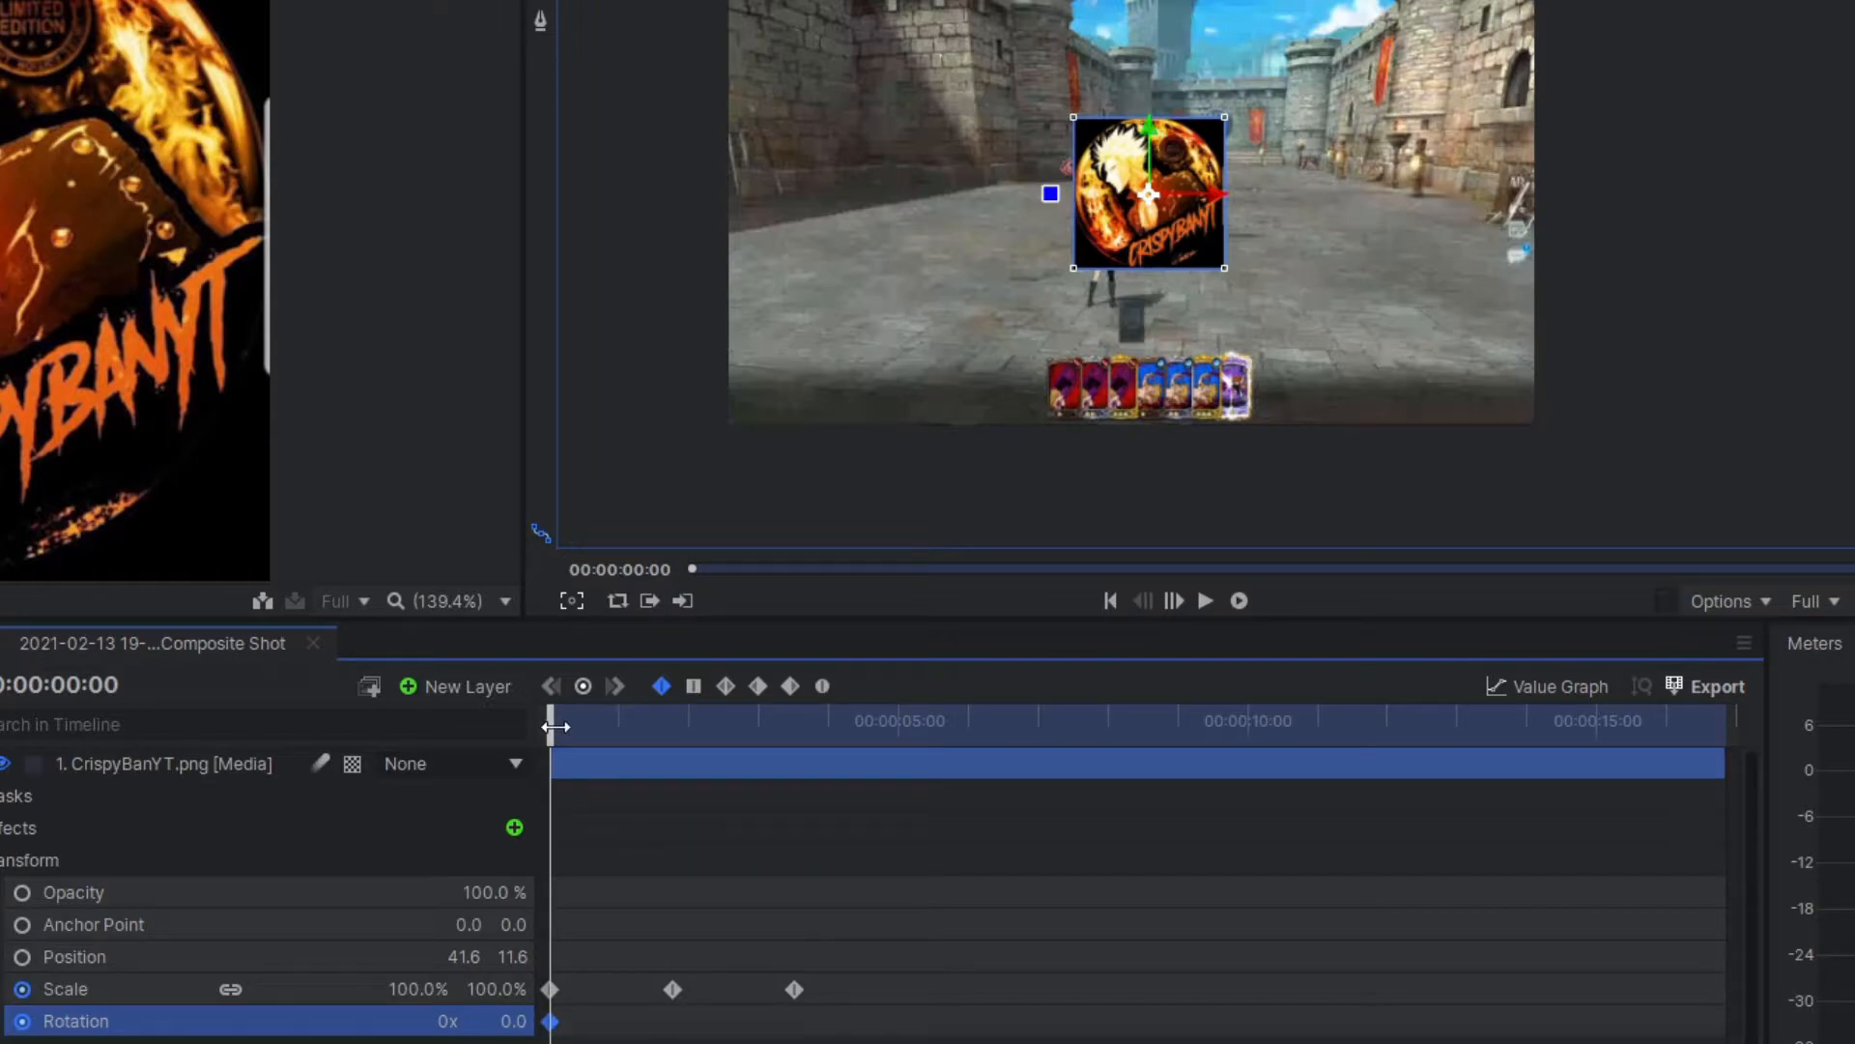
pyautogui.moveTo(556, 727); pyautogui.dragTo(800, 747)
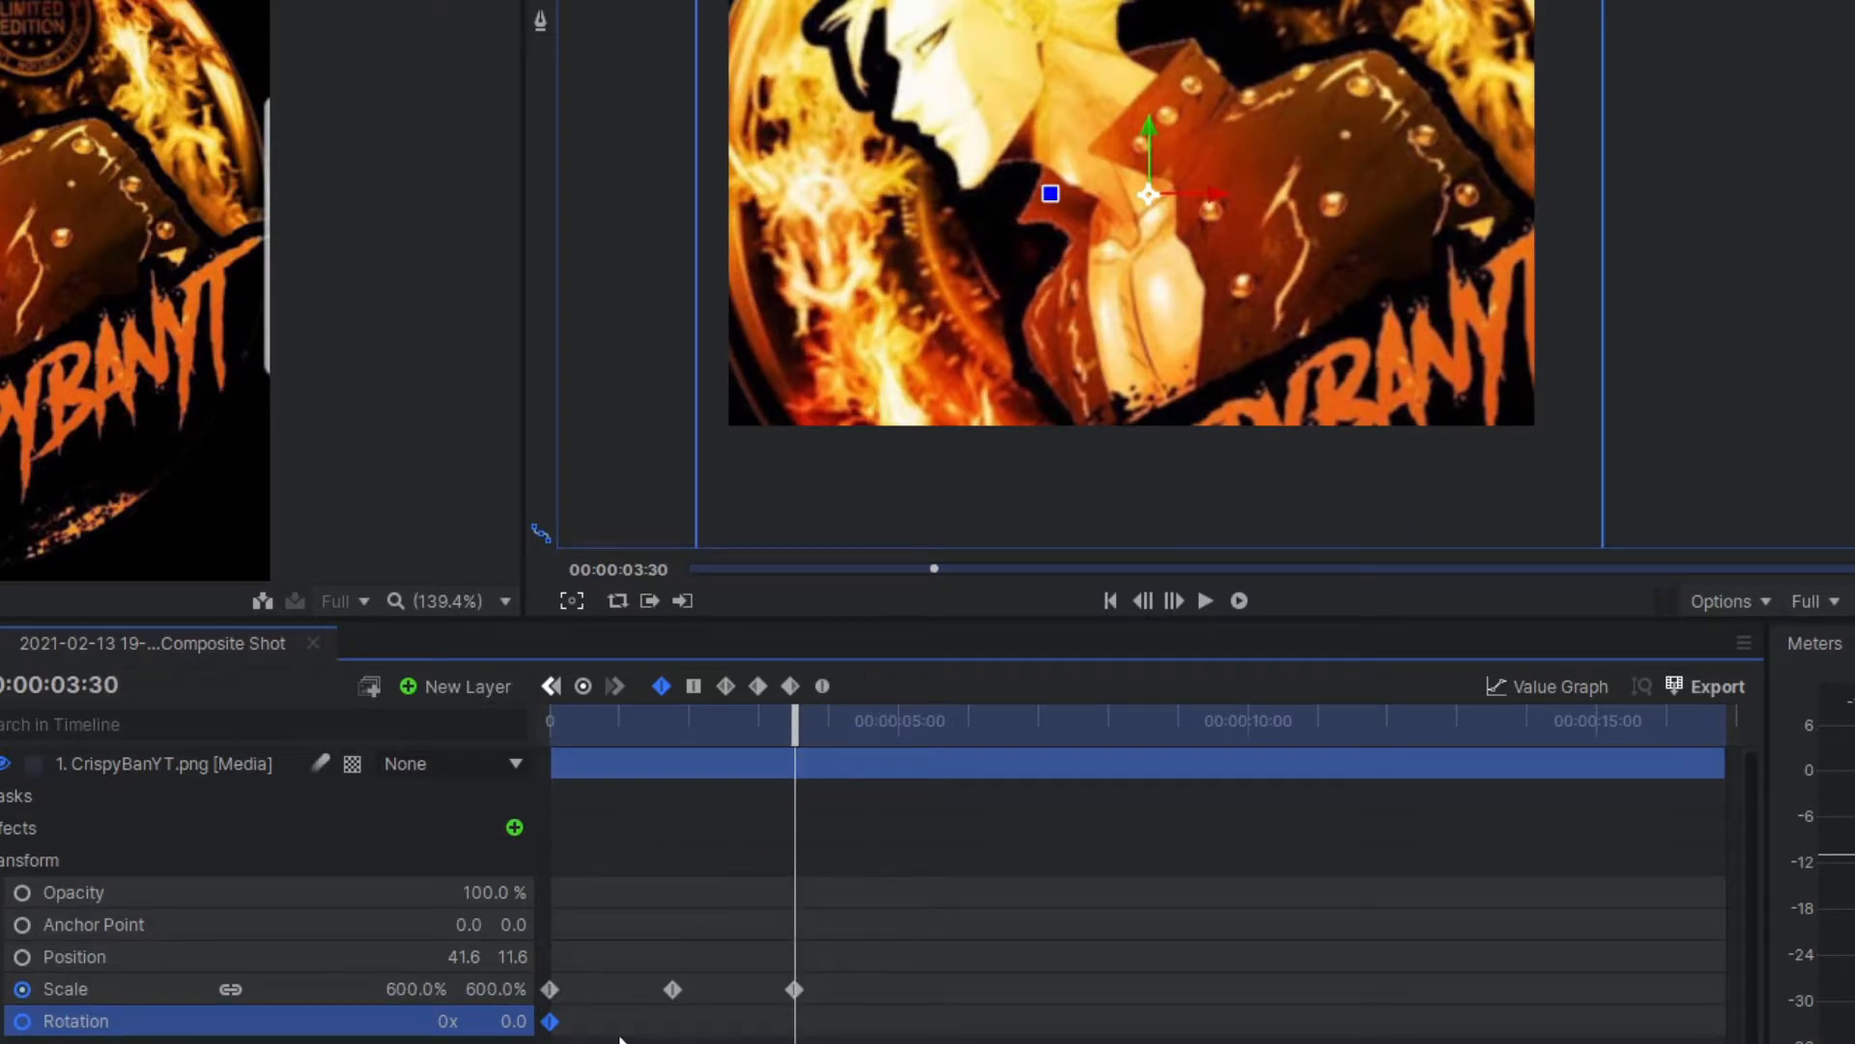
pyautogui.click(447, 1020)
pyautogui.write('10')
pyautogui.press('Return')
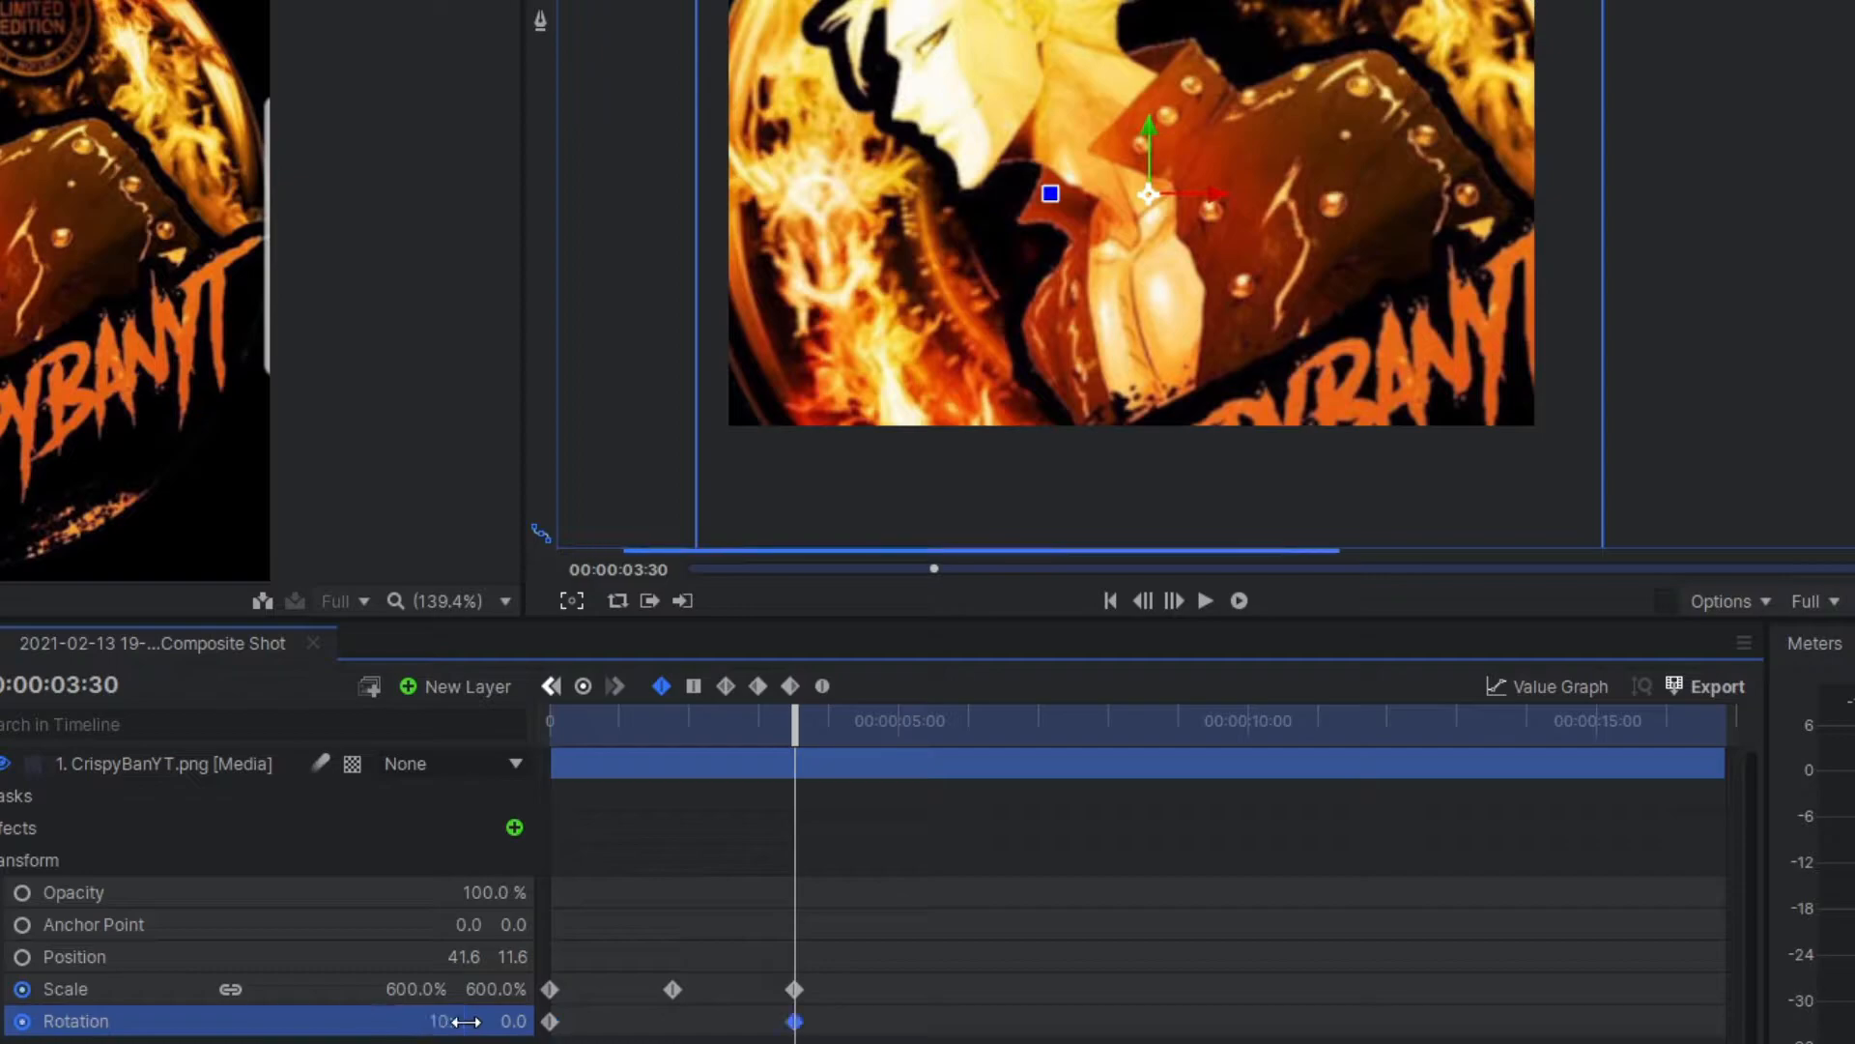
# Preview the combined rotation and scale animation of the image from the start.
pyautogui.moveTo(801, 723); pyautogui.dragTo(549, 723)
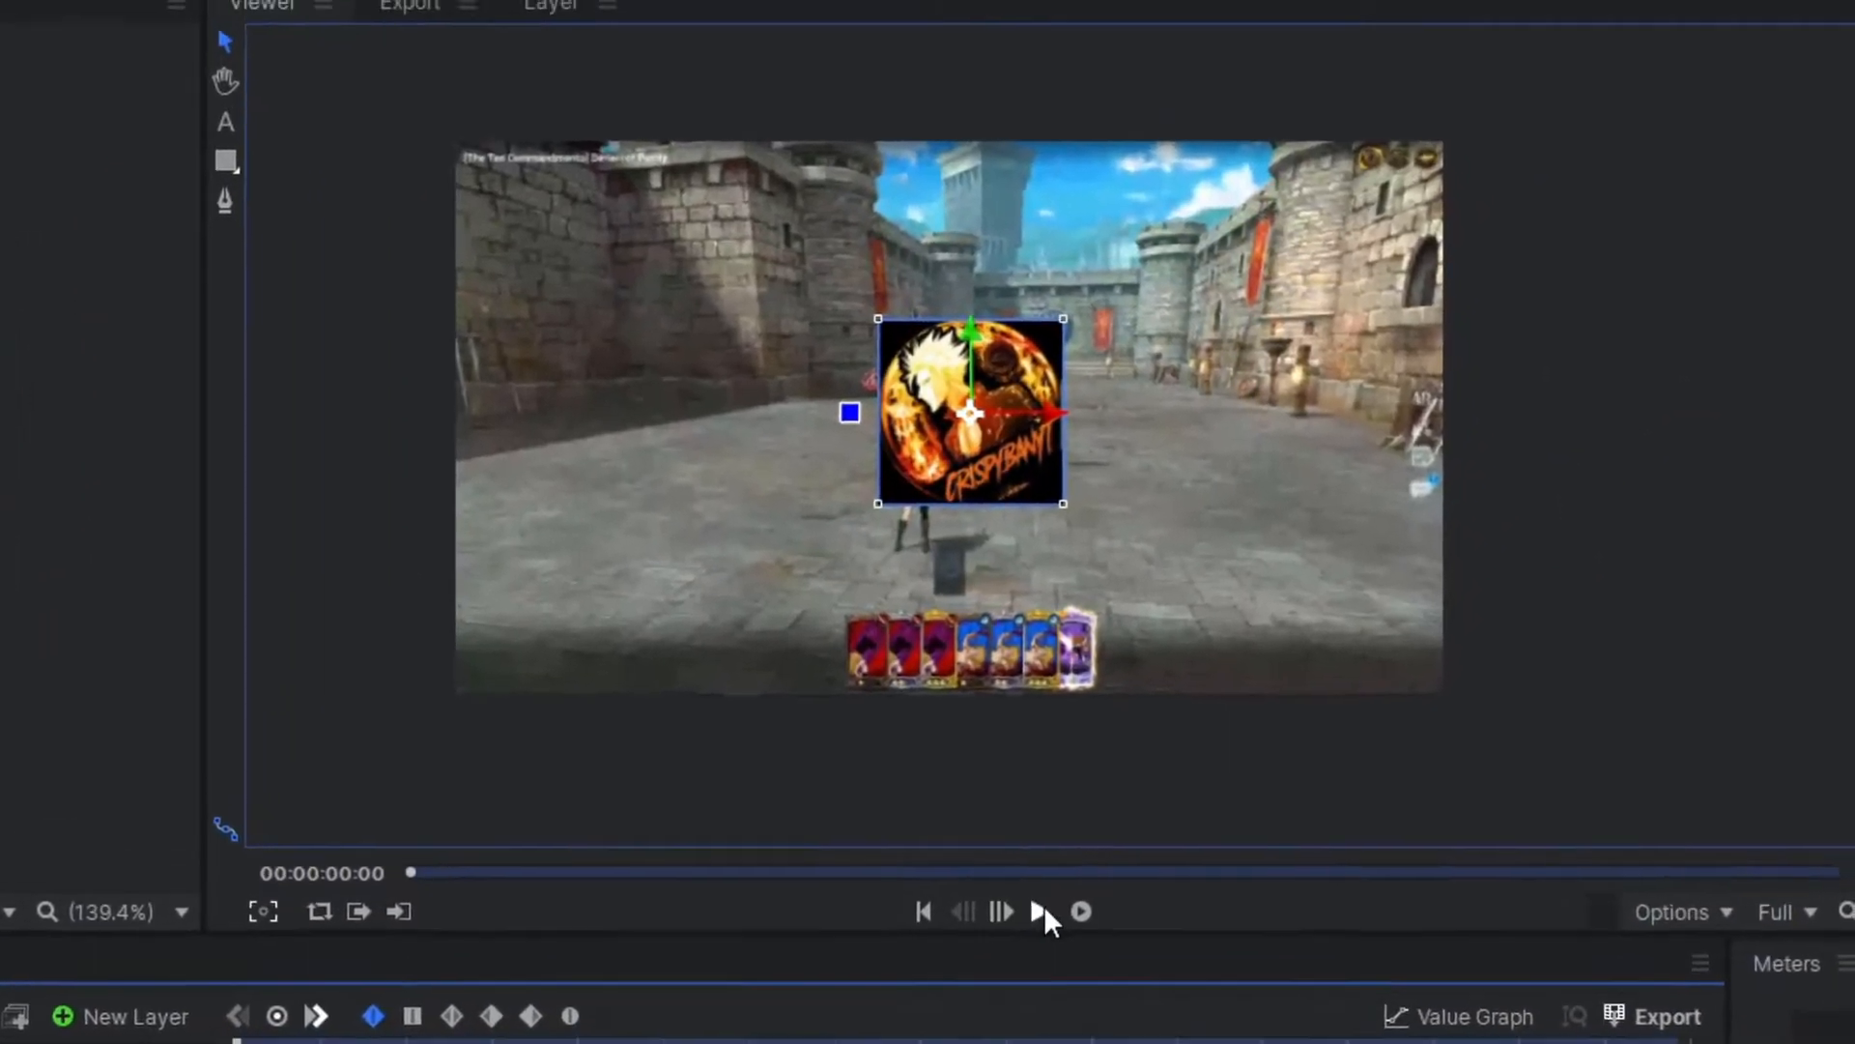
pyautogui.click(1206, 601)
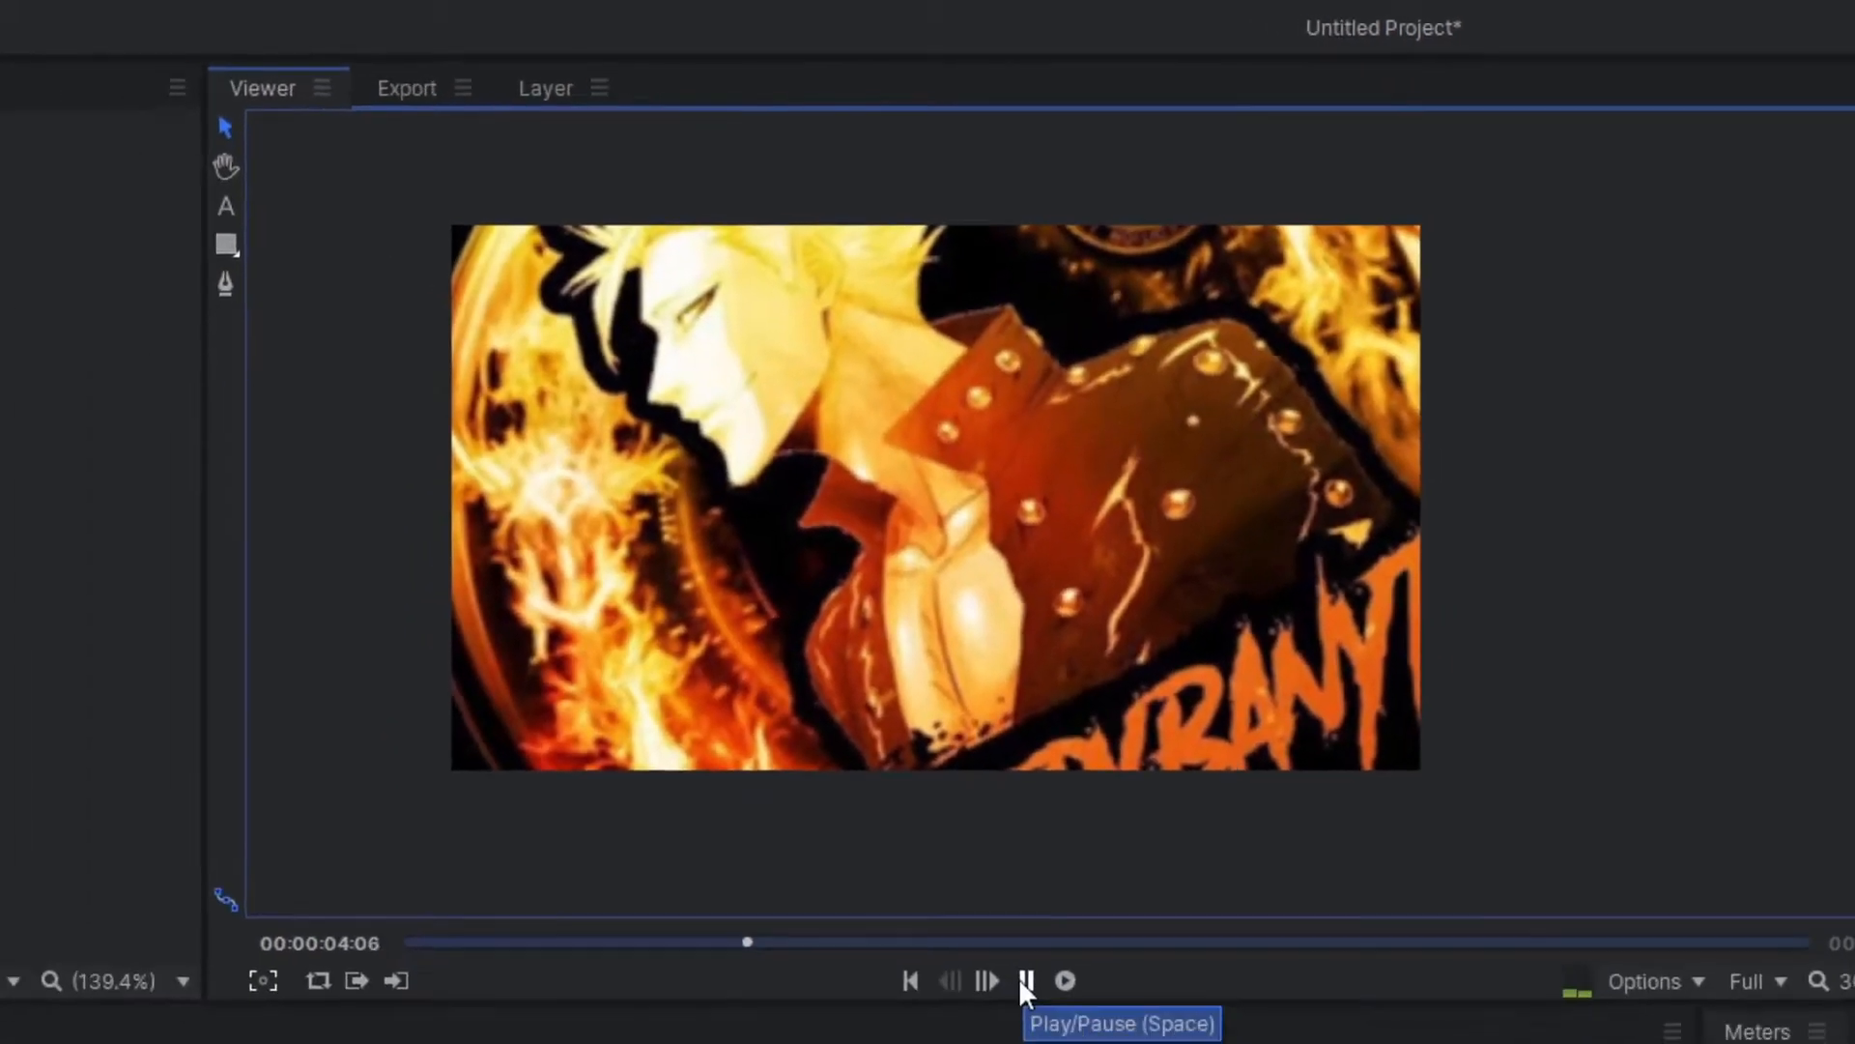
pyautogui.click(1024, 979)
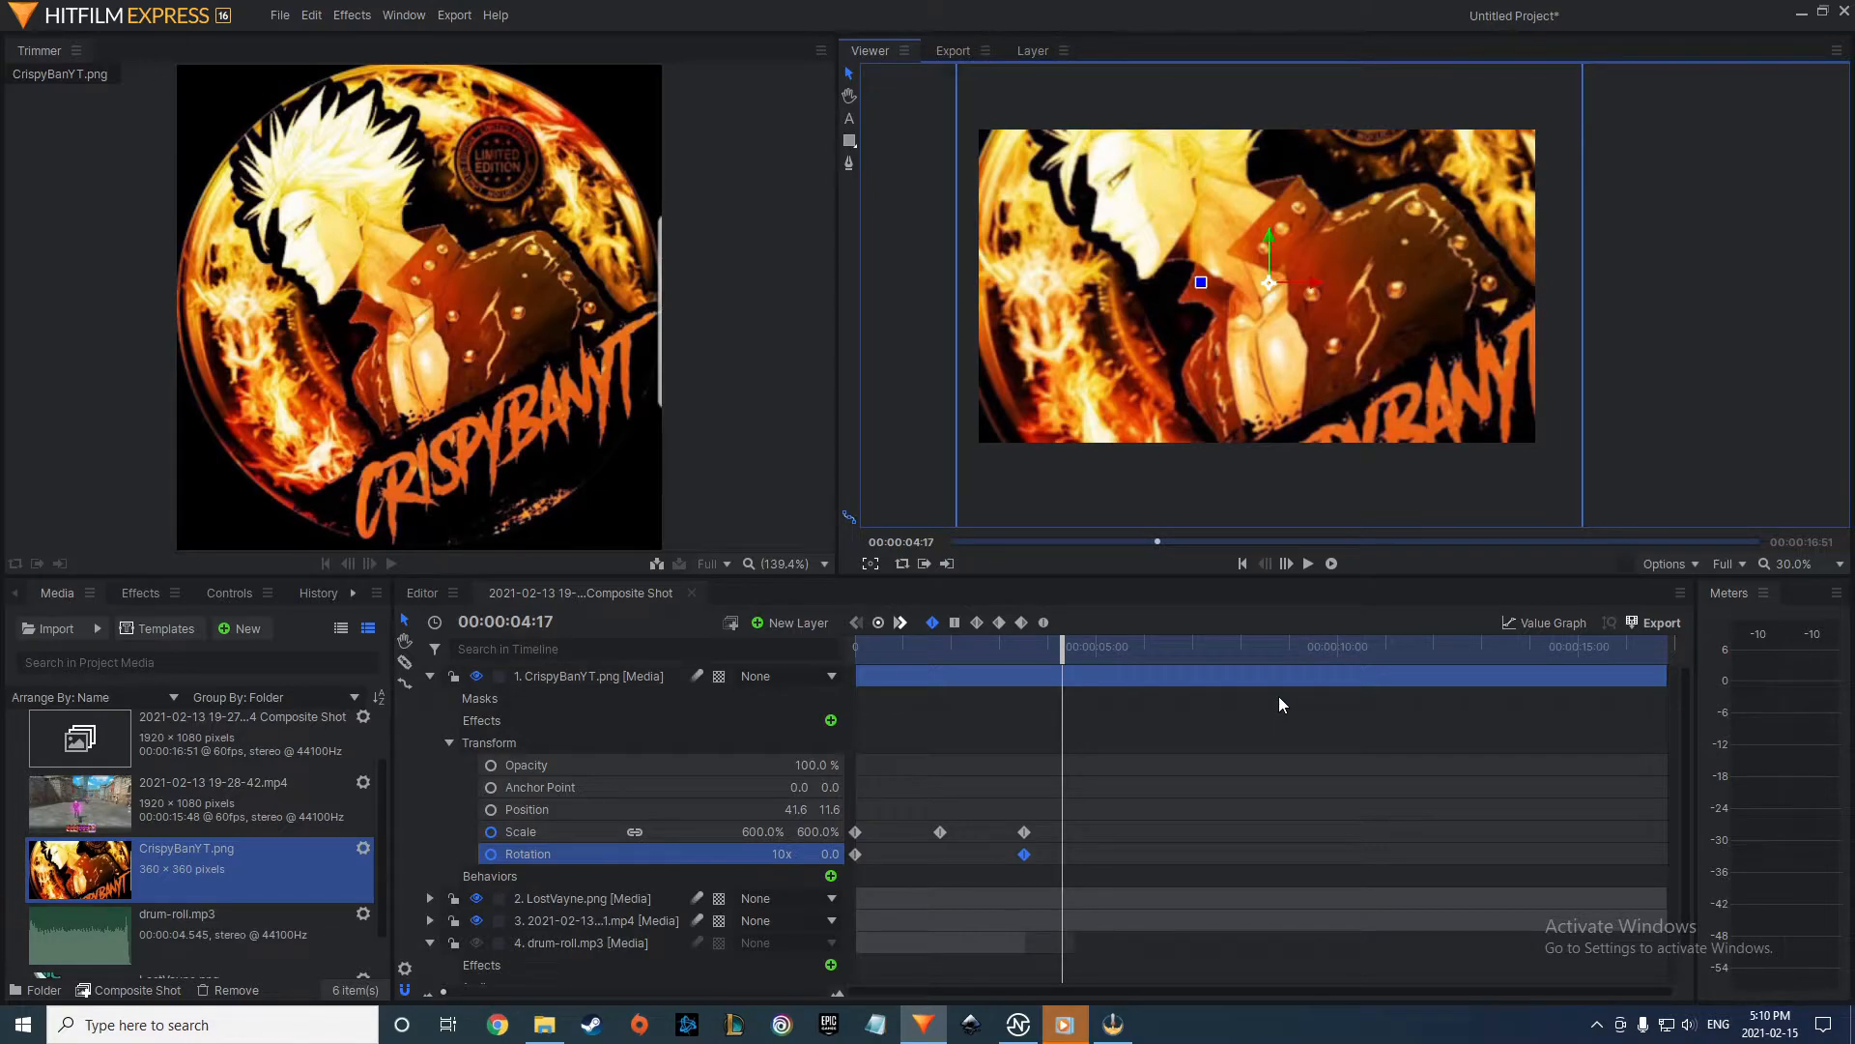
# Add an Opacity keyframe of 100% to the CrispyBanYT.png layer at 00:00:03:30.
pyautogui.click(1206, 744)
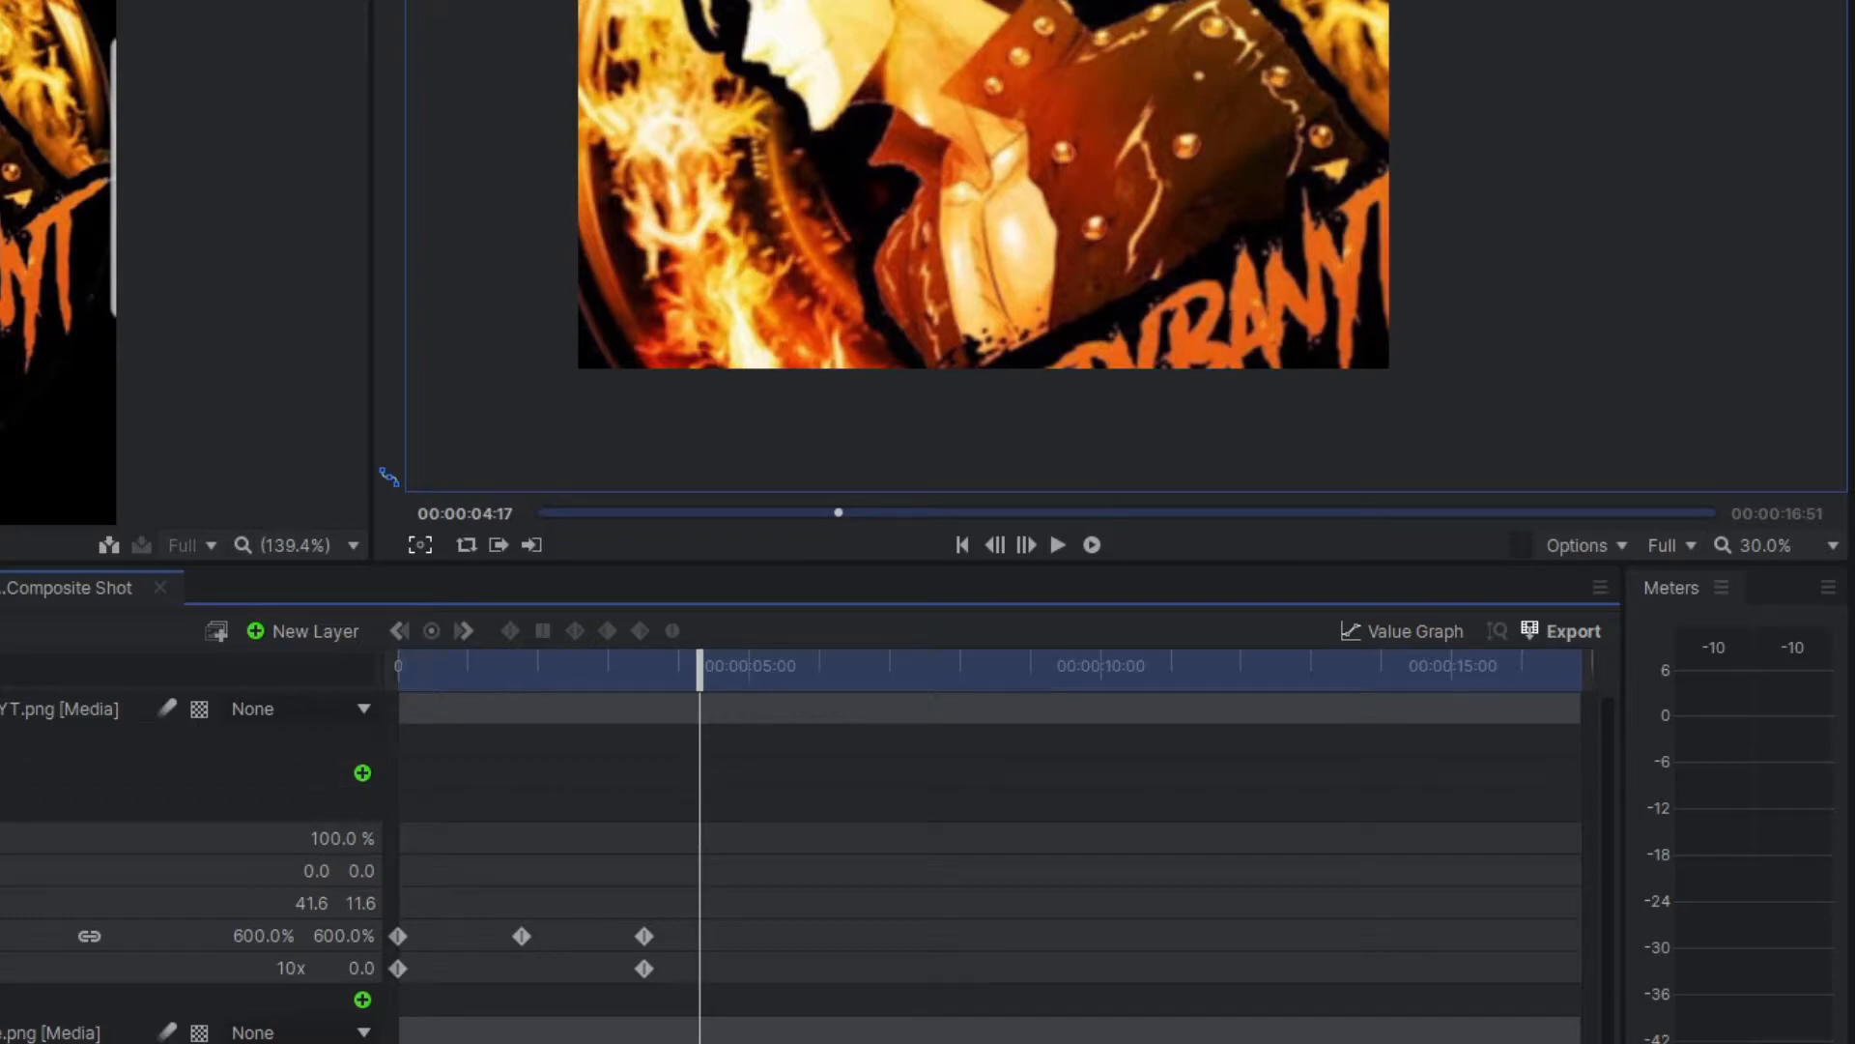
pyautogui.click(2, 709)
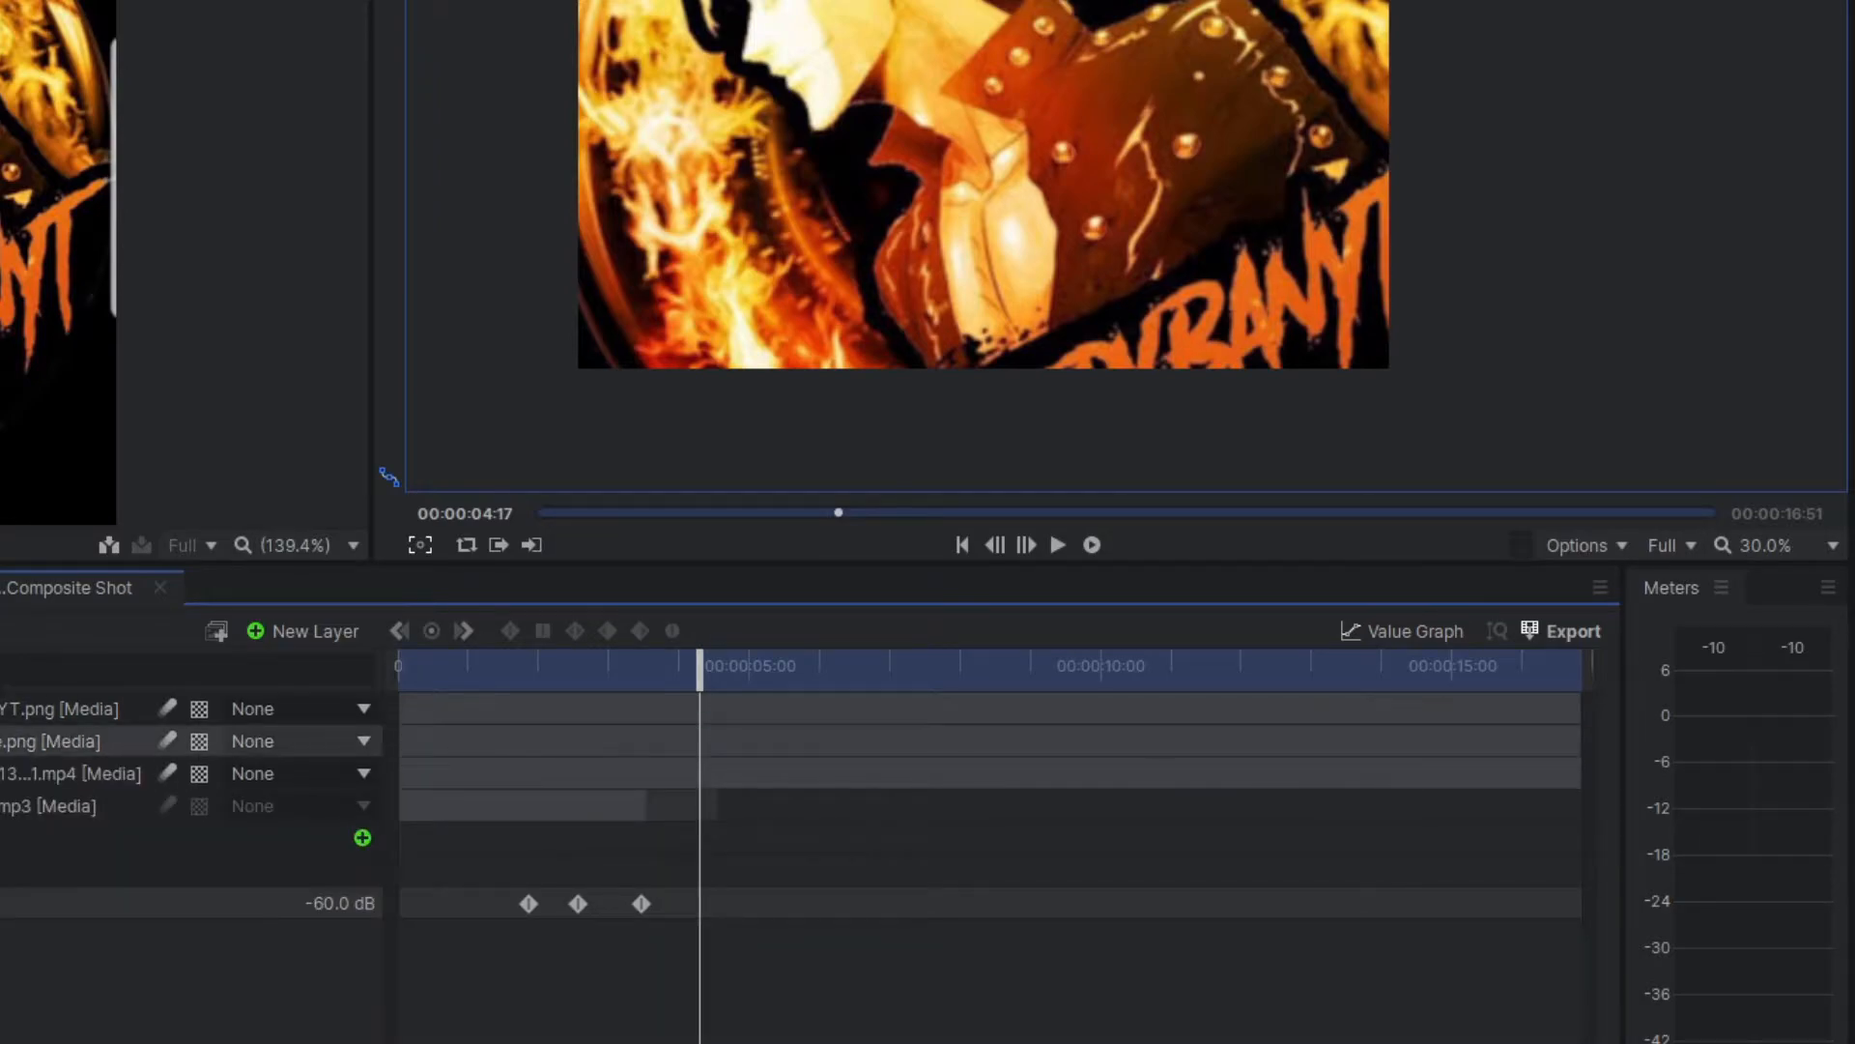
pyautogui.click(4, 716)
pyautogui.click(2, 709)
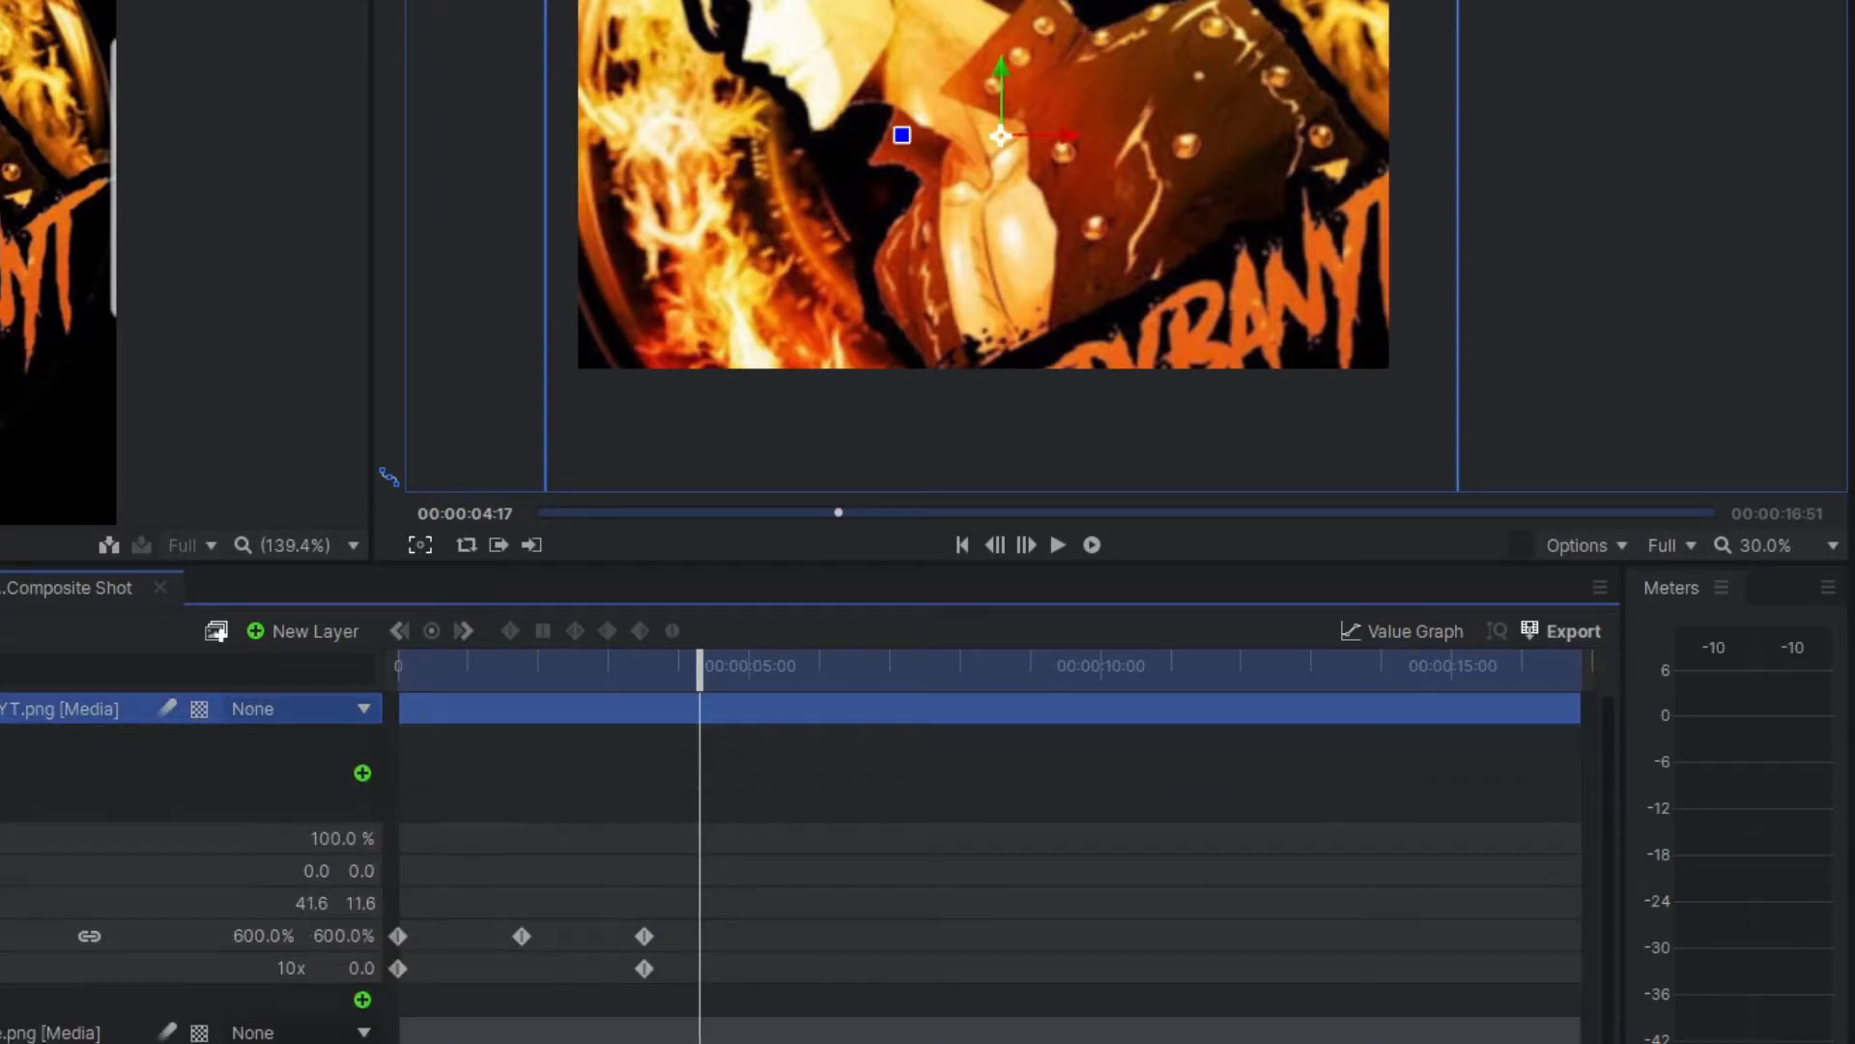
pyautogui.click(2, 841)
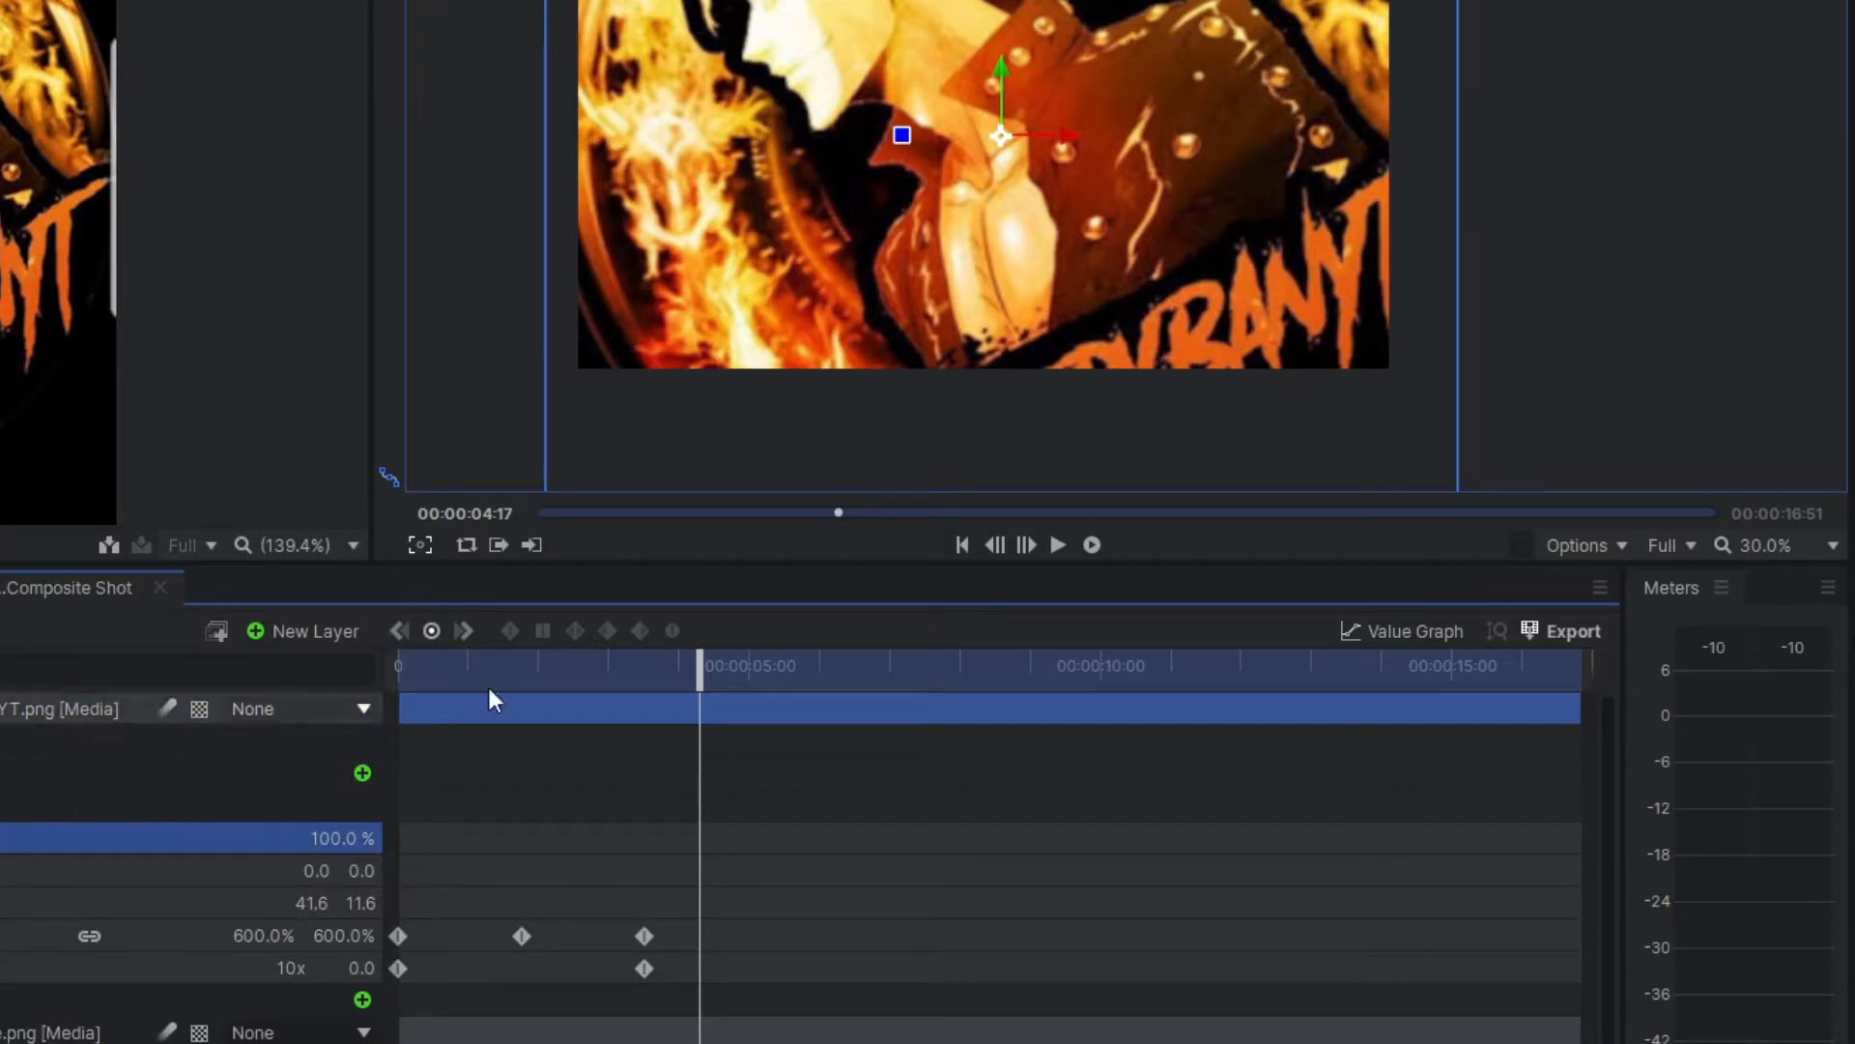
pyautogui.moveTo(699, 666); pyautogui.dragTo(643, 674)
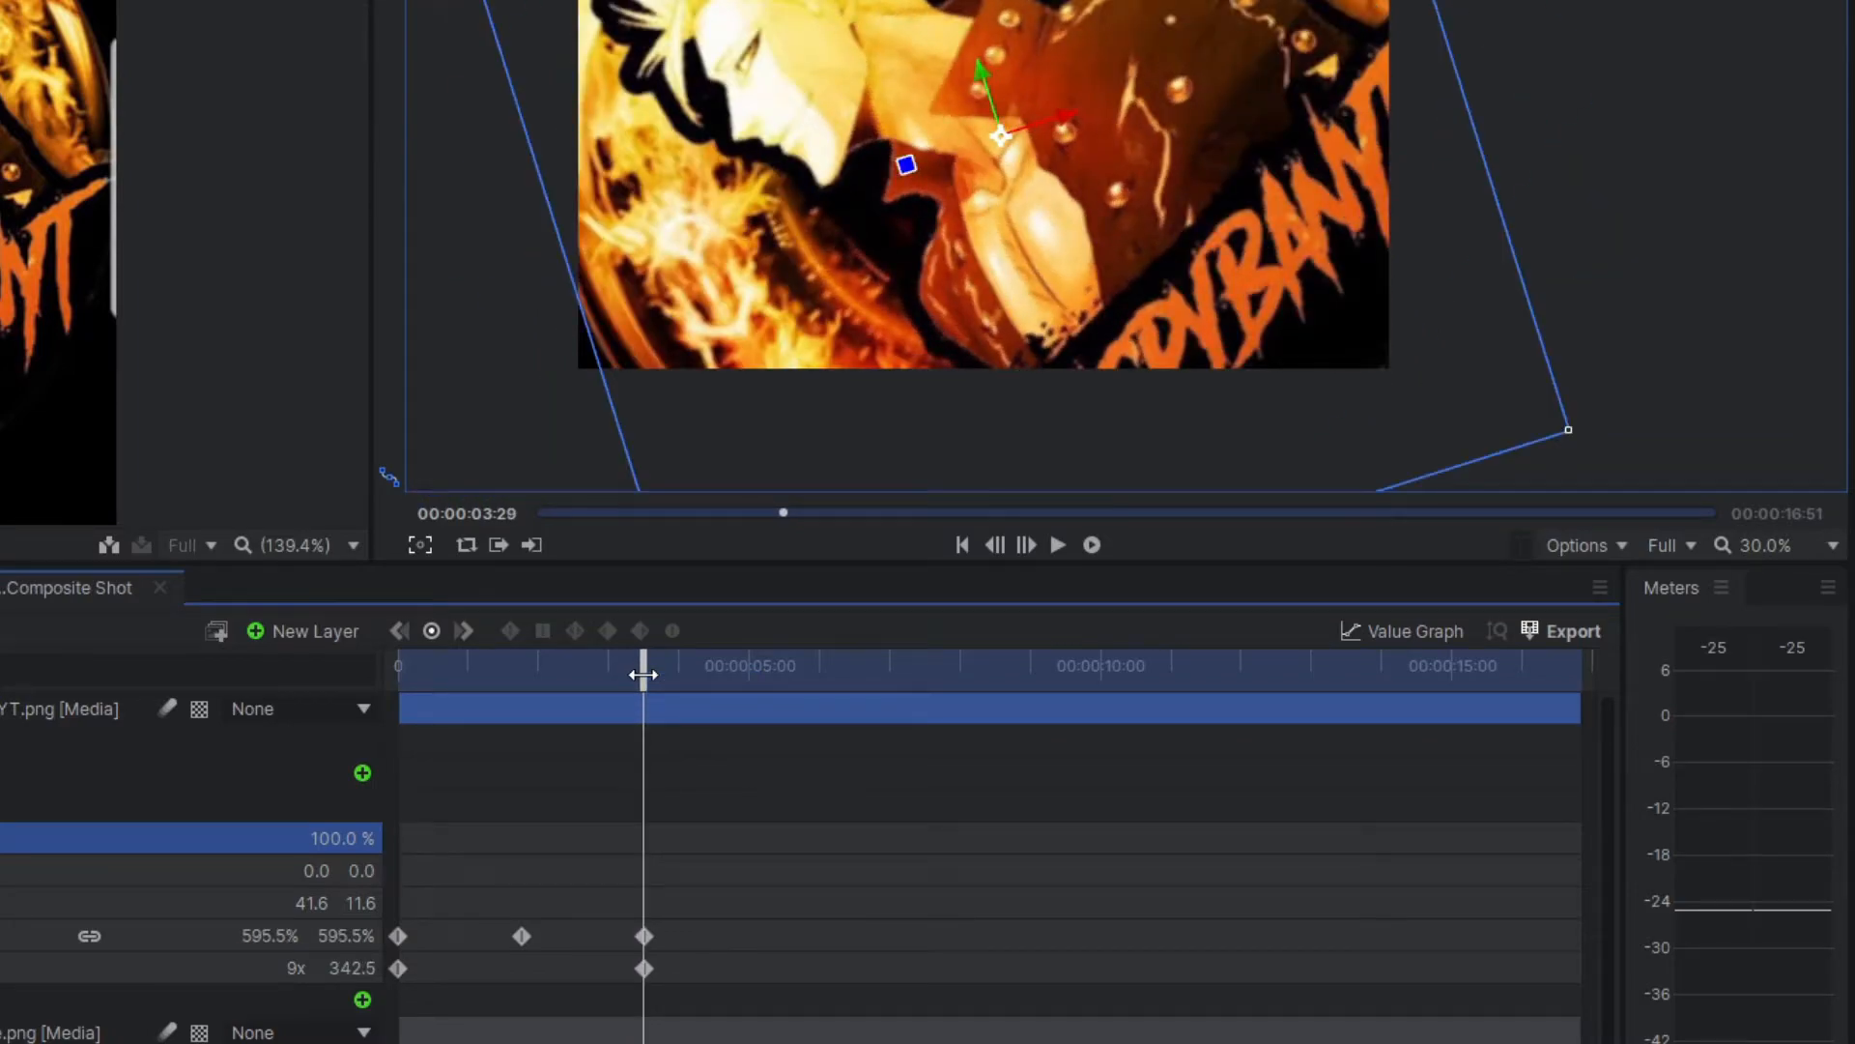
pyautogui.click(1026, 545)
pyautogui.click(150, 839)
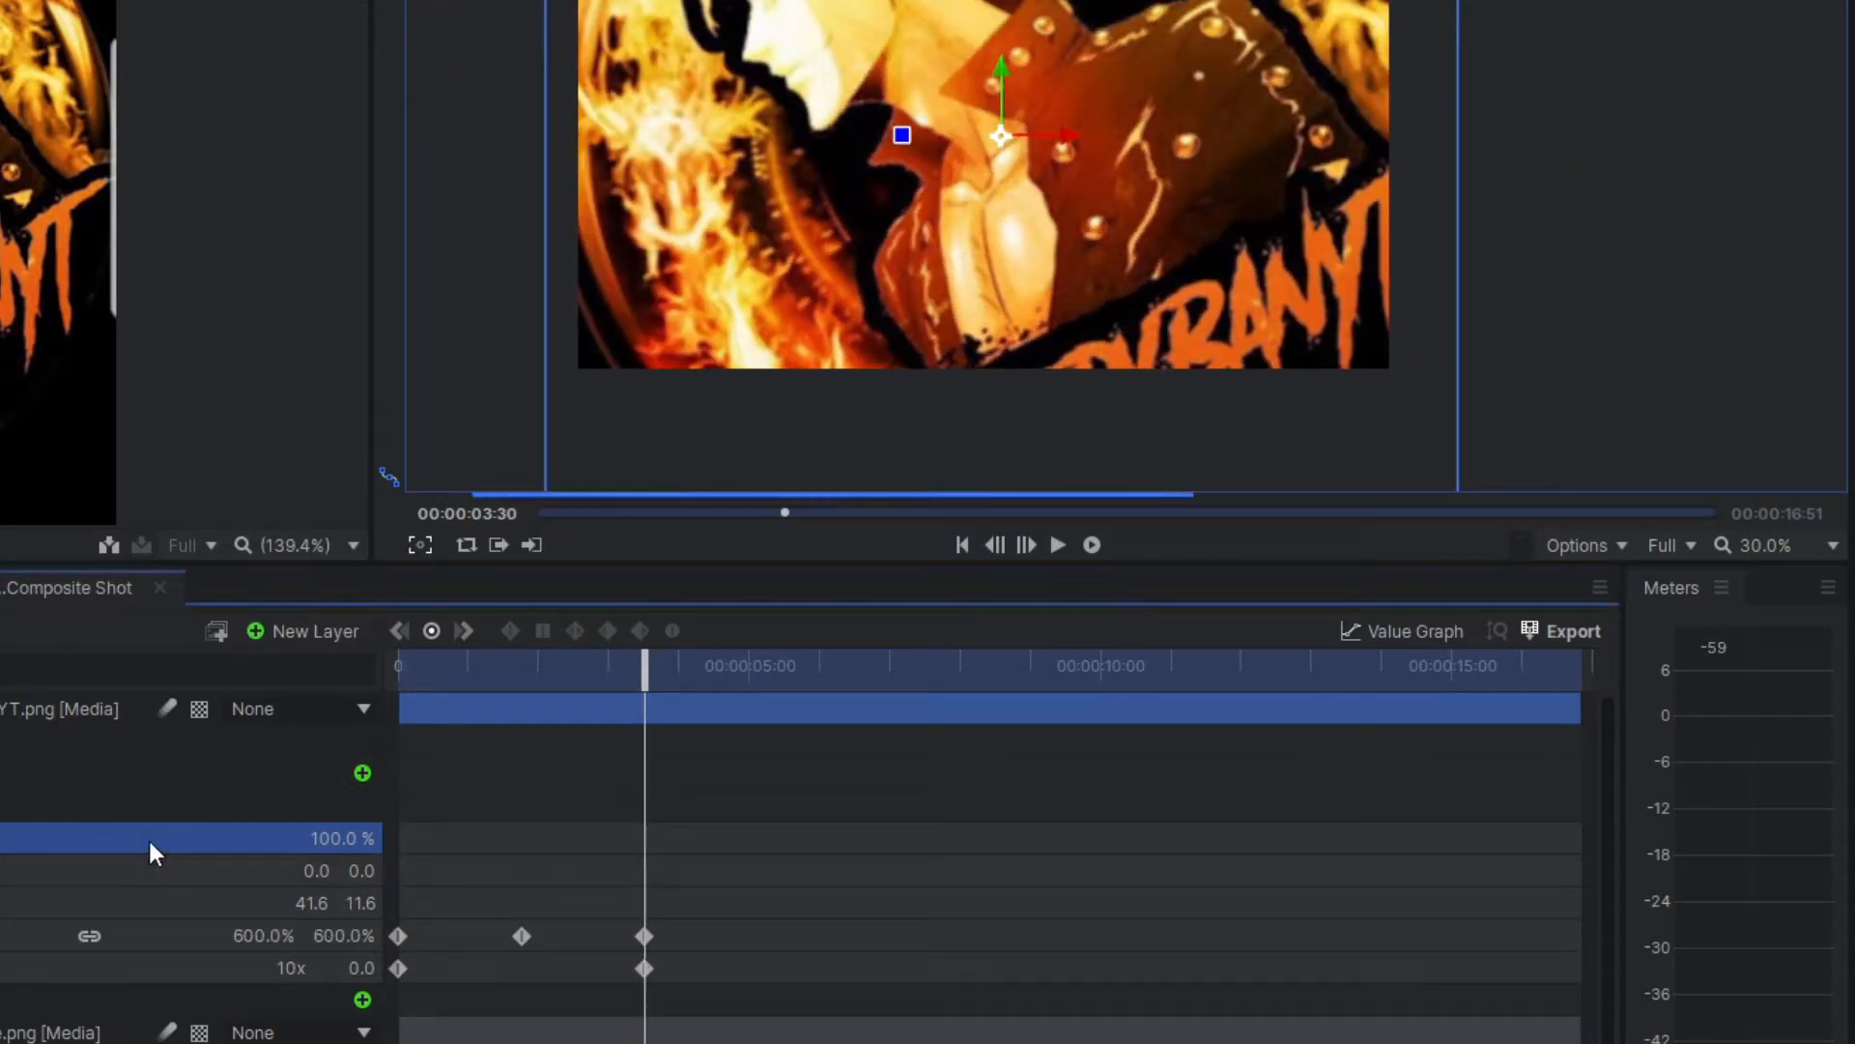
pyautogui.press('k')
# Add a second Opacity keyframe of 0% at 00:00:04:27 so the image fades out.
pyautogui.moveTo(648, 680); pyautogui.dragTo(711, 679)
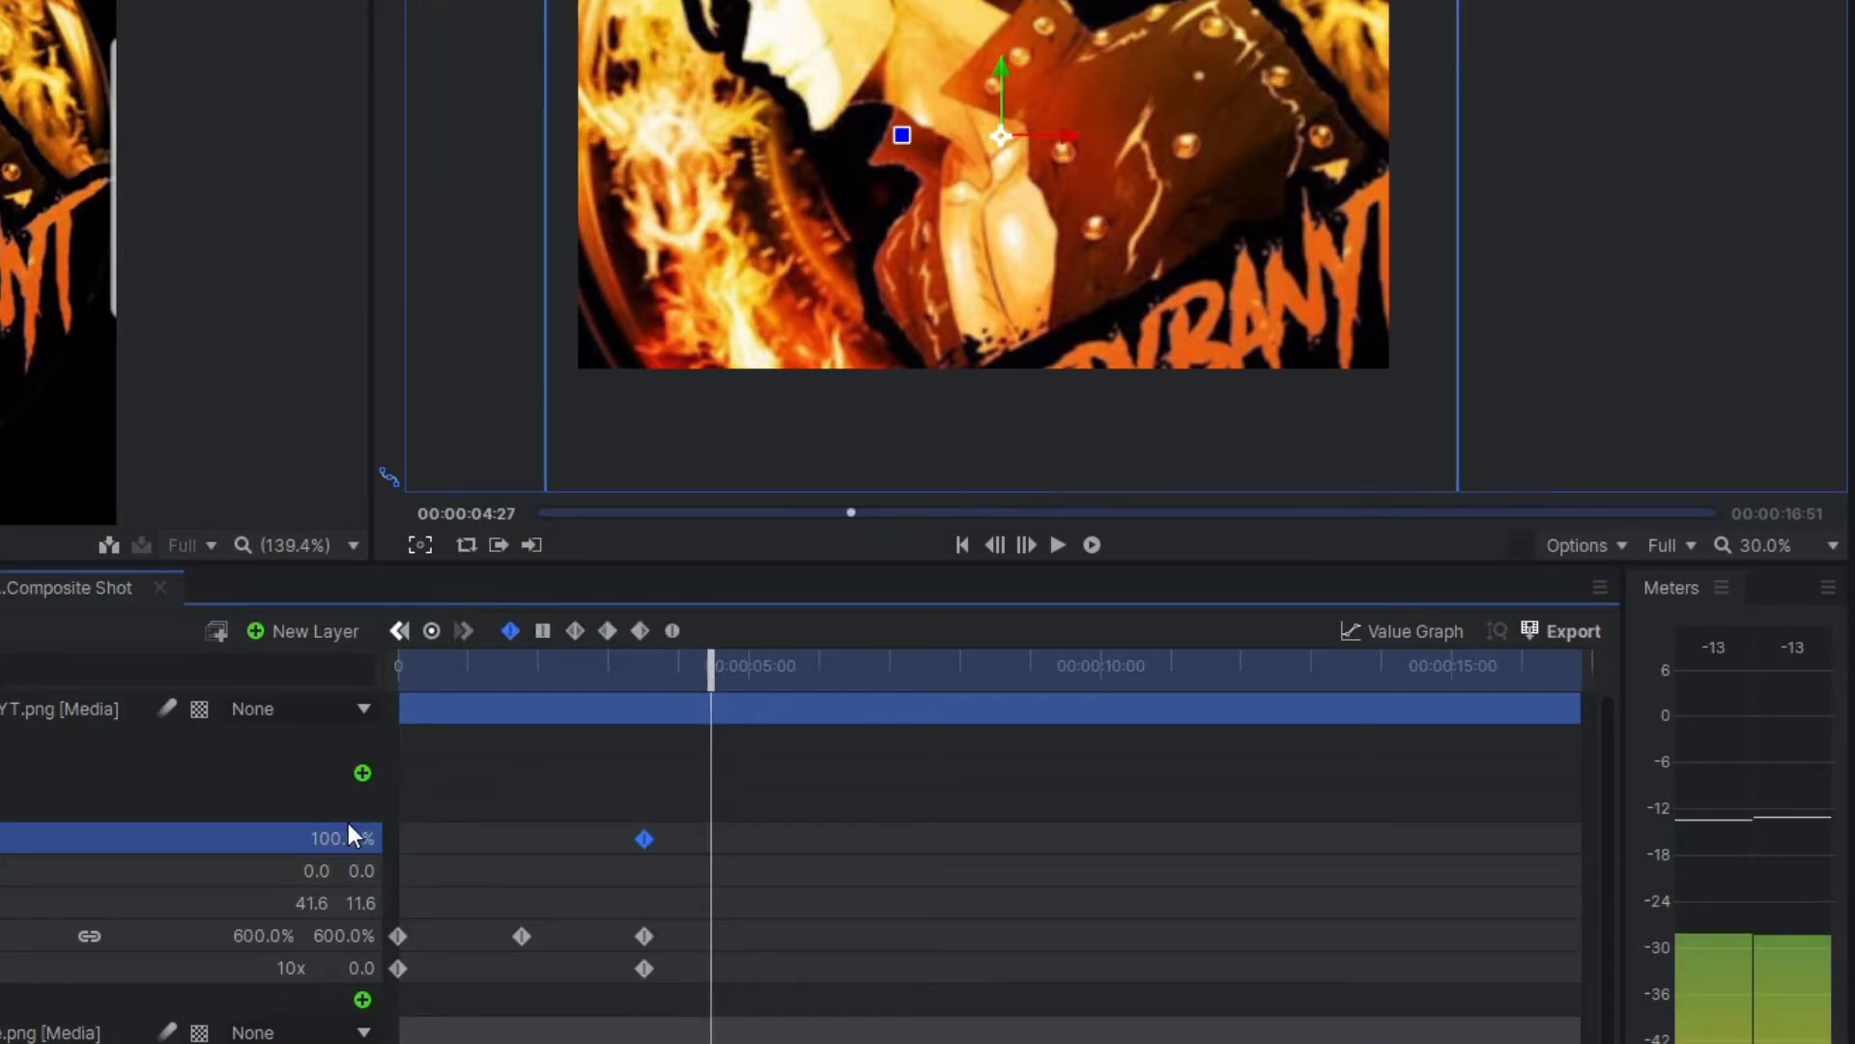
pyautogui.click(335, 840)
pyautogui.write('00')
pyautogui.press('Return')
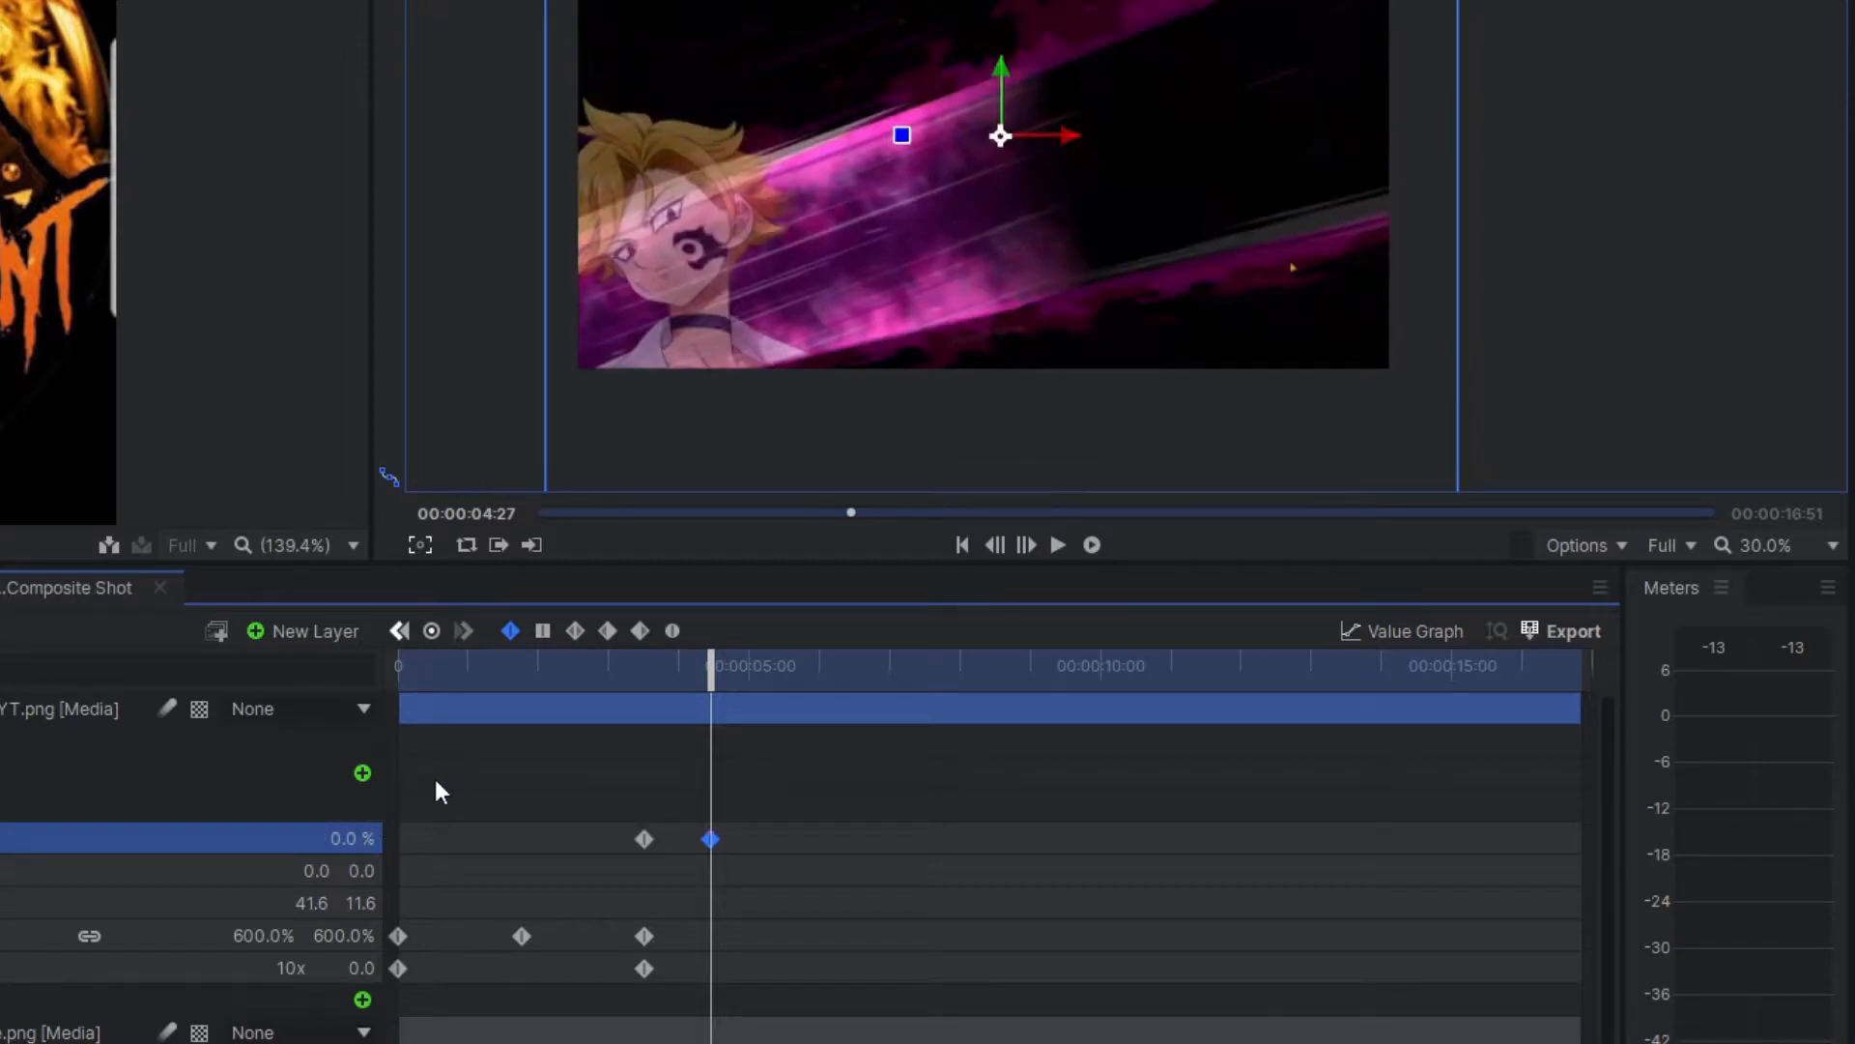
# Play the composite shot from the start to check the image's spin, growth and fade-out.
pyautogui.moveTo(719, 685); pyautogui.dragTo(404, 685)
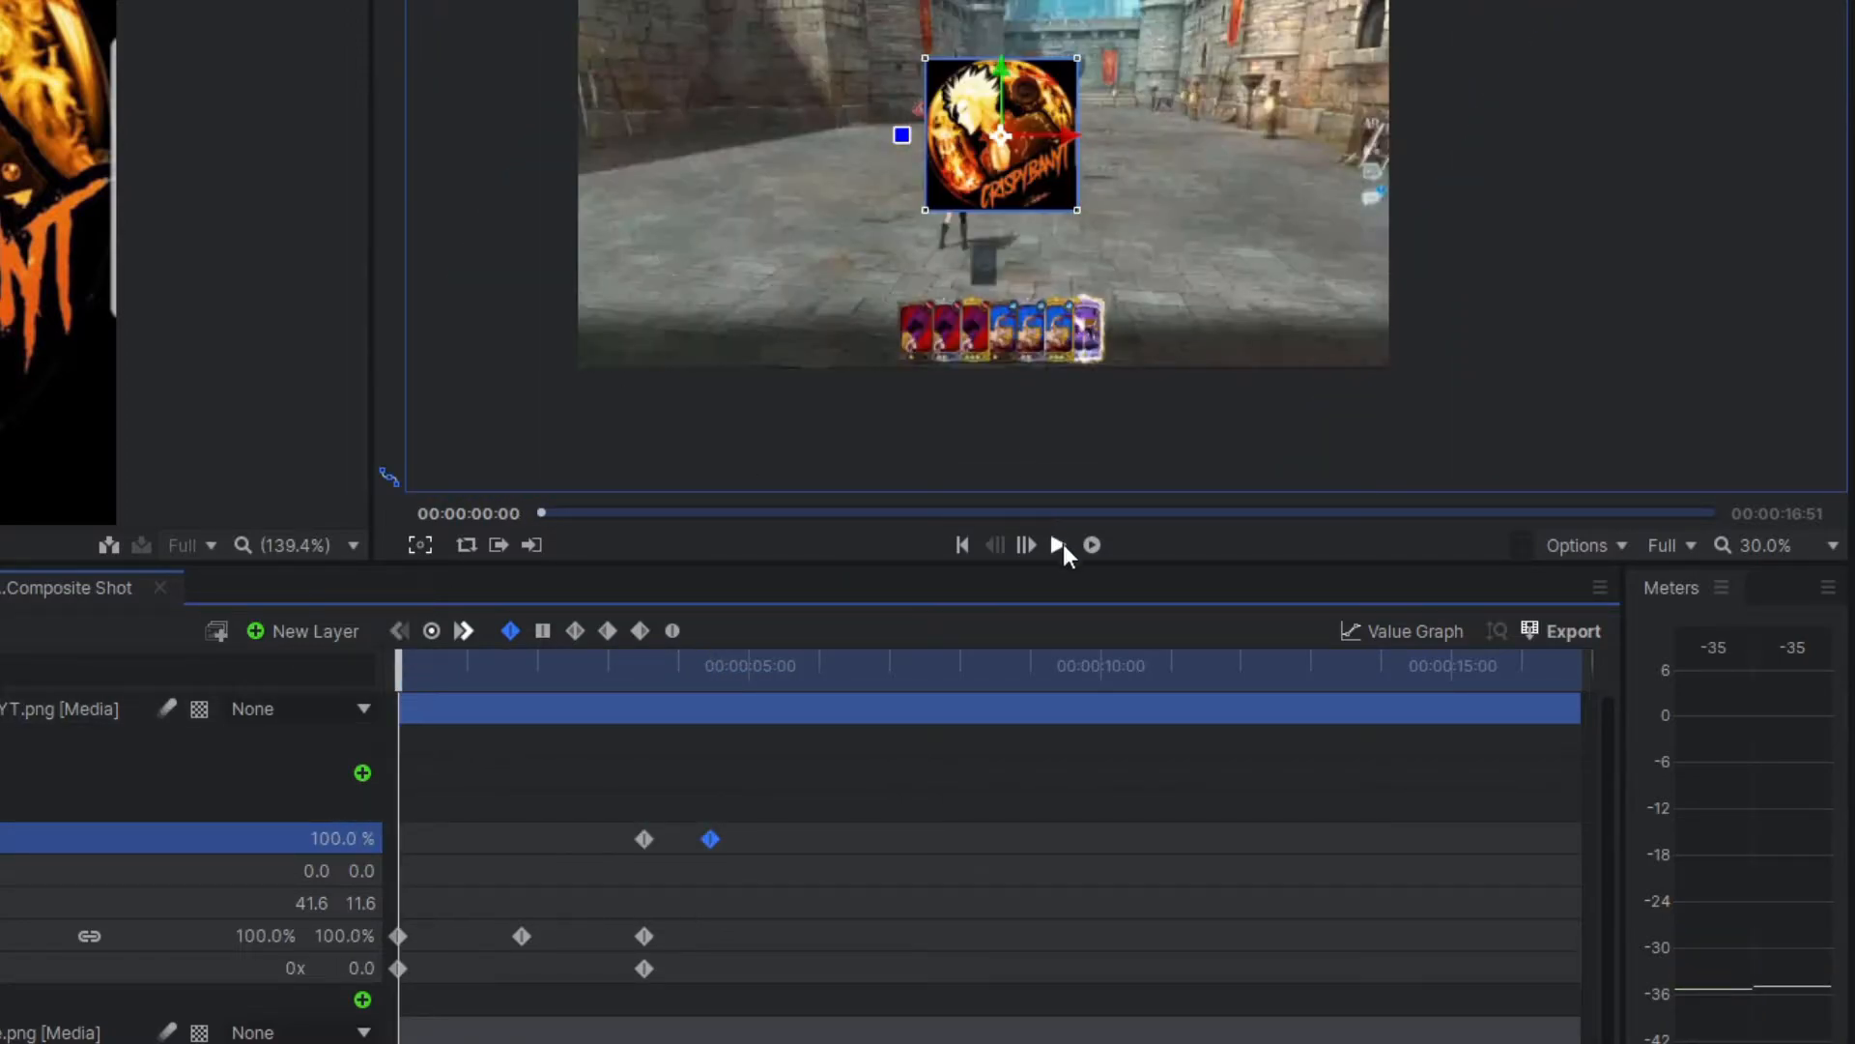
pyautogui.click(1061, 545)
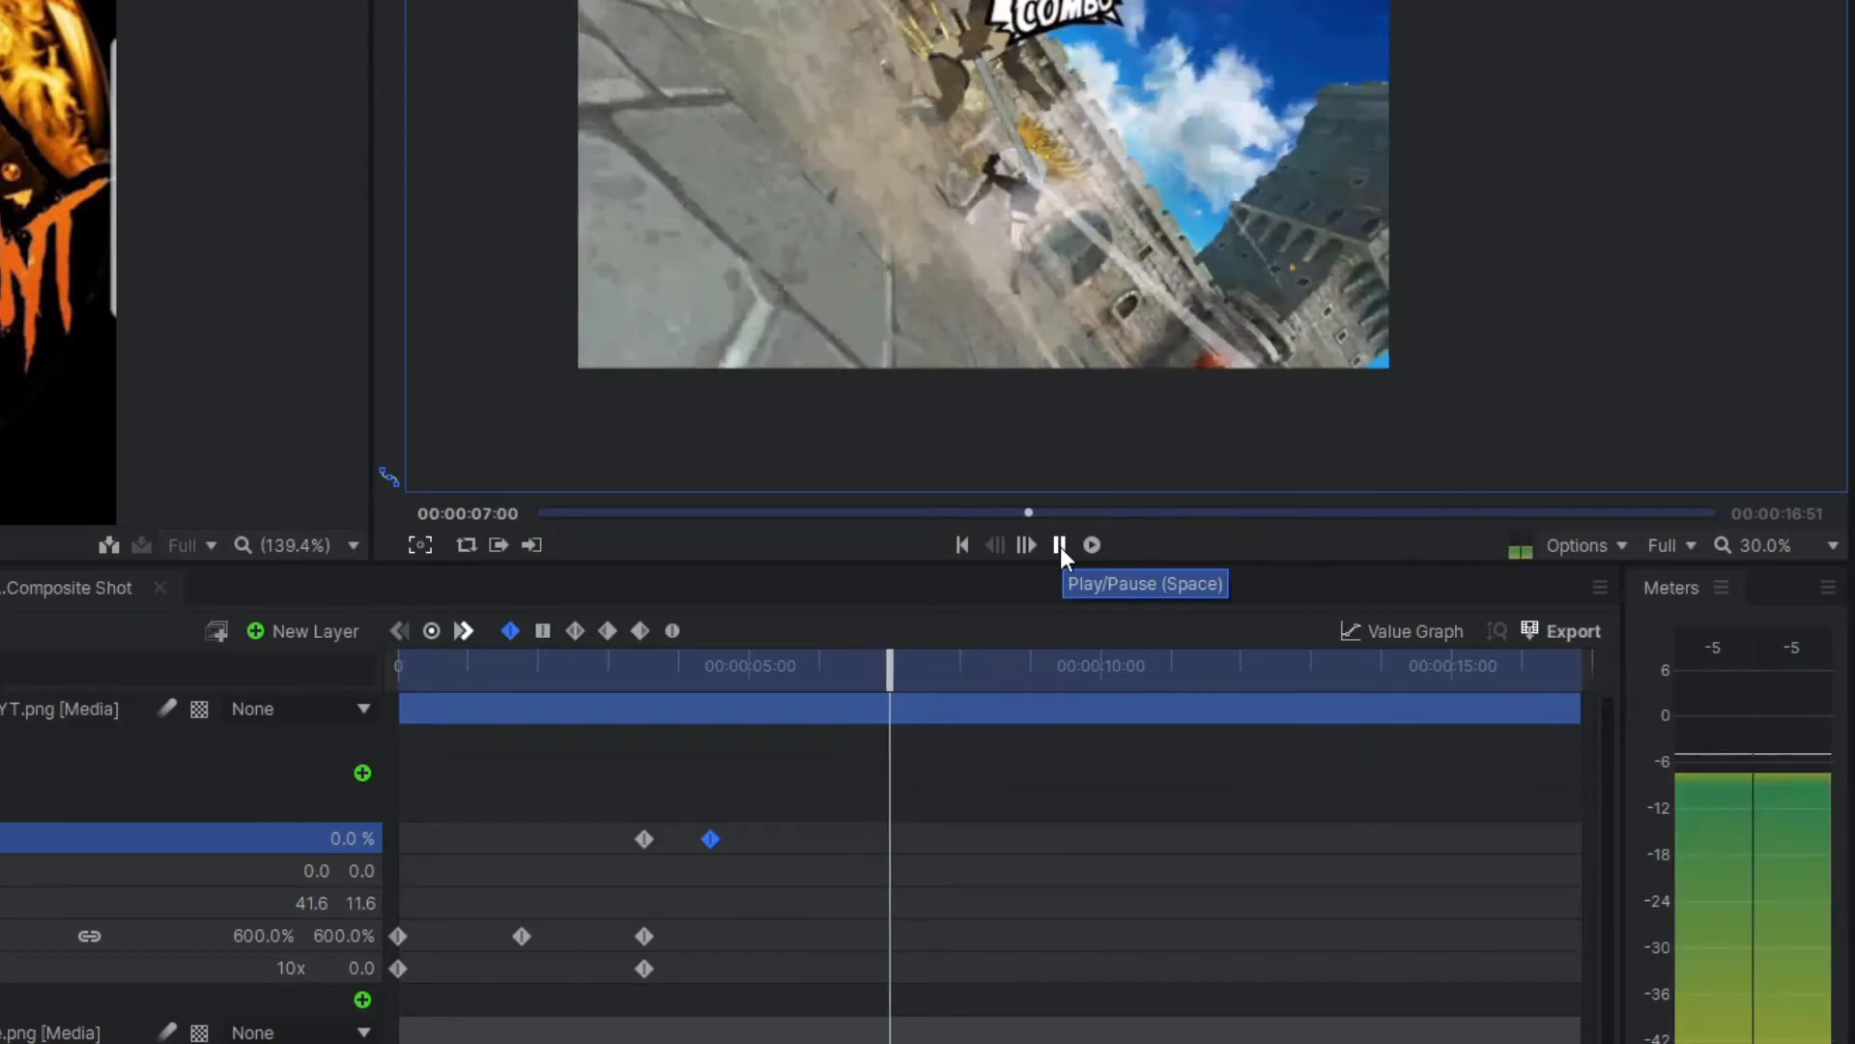
pyautogui.click(1060, 545)
# Trim the ends of the CrispyBanYT.png and gameplay video layers to about 00:00:15:00.
pyautogui.moveTo(918, 674); pyautogui.dragTo(1449, 665)
pyautogui.moveTo(1579, 704); pyautogui.dragTo(1450, 704)
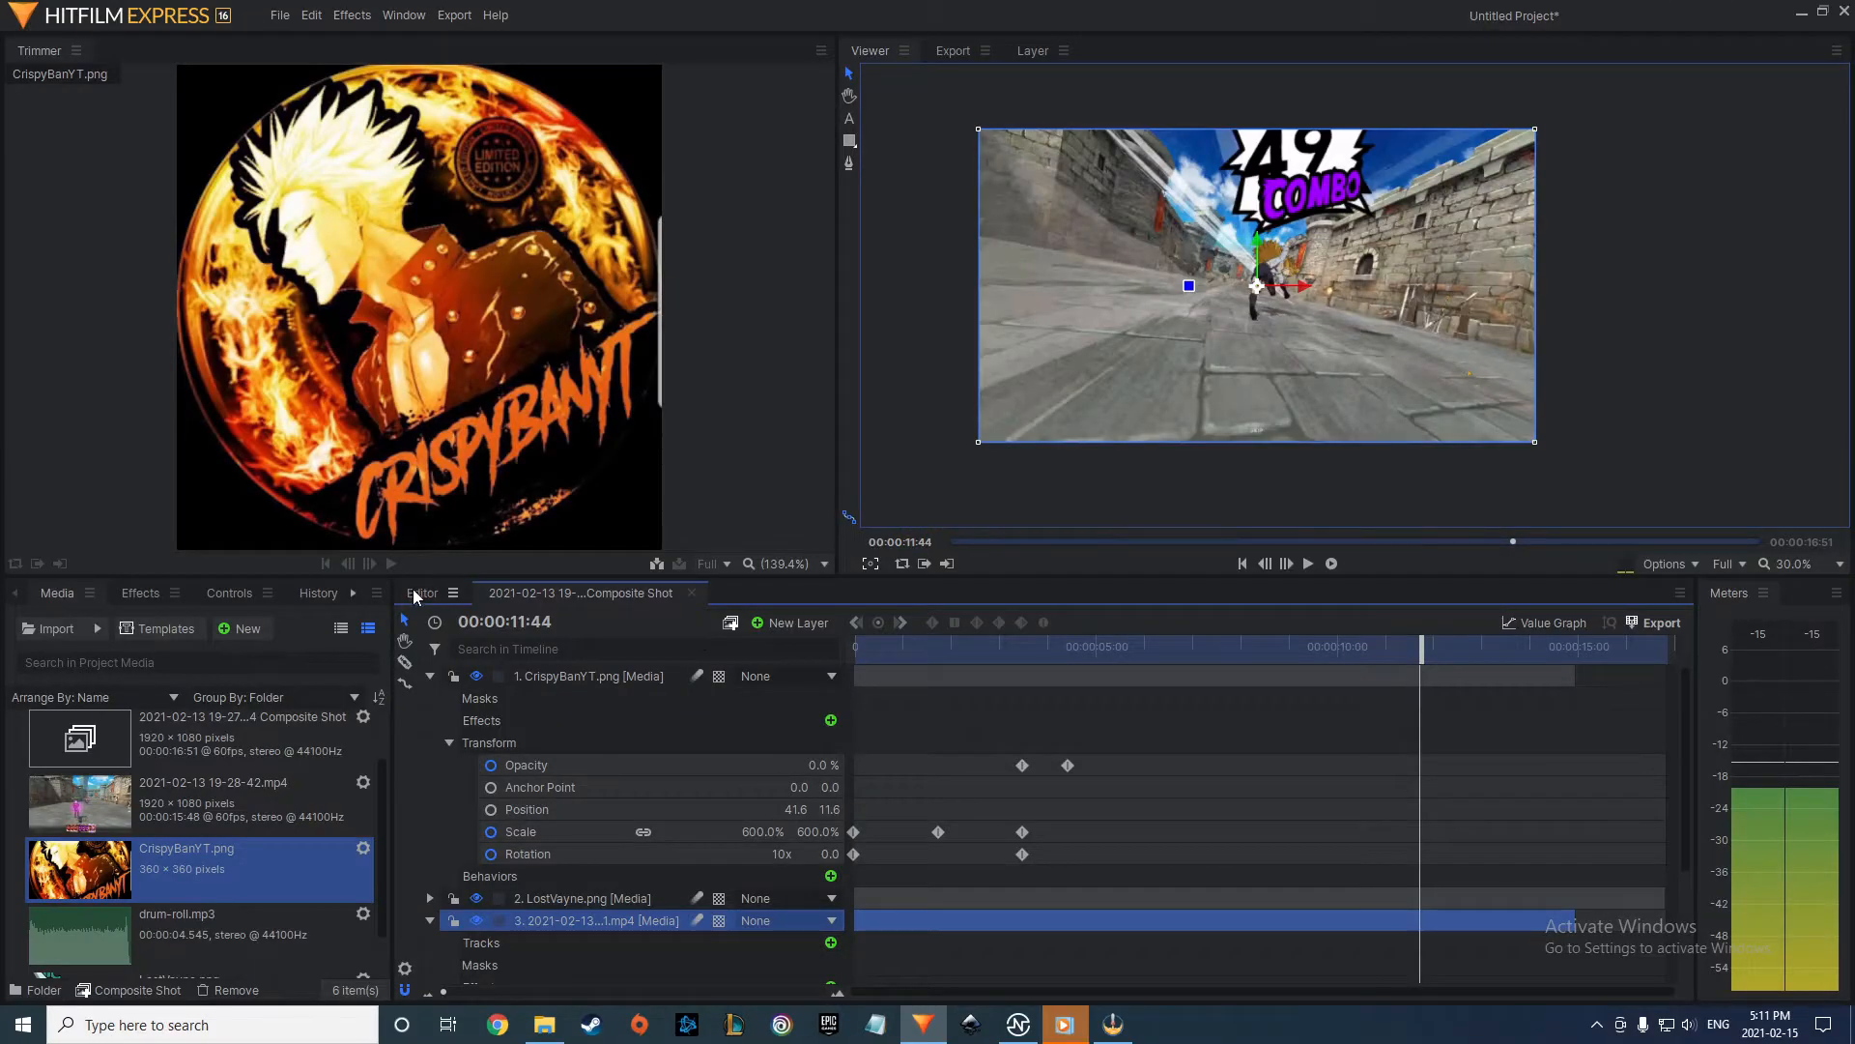
# Trim the end of the composite shot's video and audio clip in the Editor timeline to 00:00:14:58, the last white frame before black.
pyautogui.click(416, 592)
pyautogui.moveTo(674, 645); pyautogui.dragTo(674, 645)
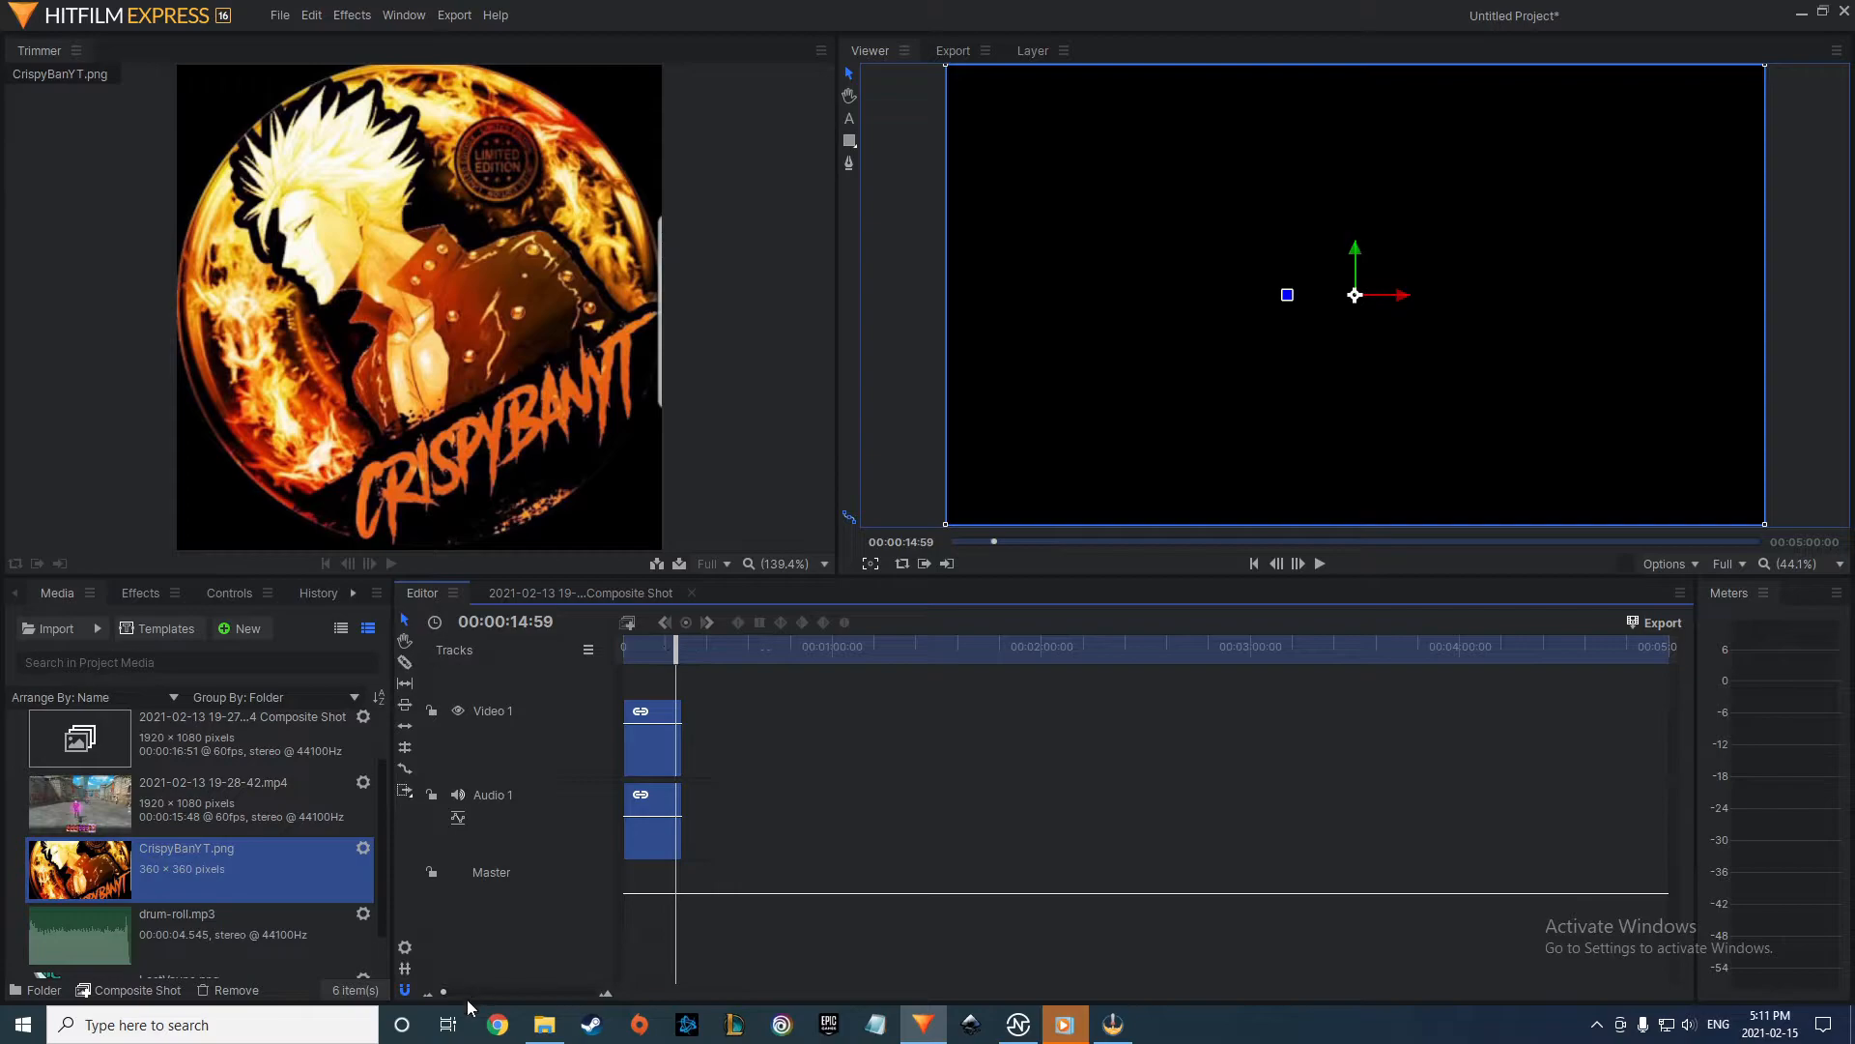
pyautogui.moveTo(444, 995); pyautogui.dragTo(545, 995)
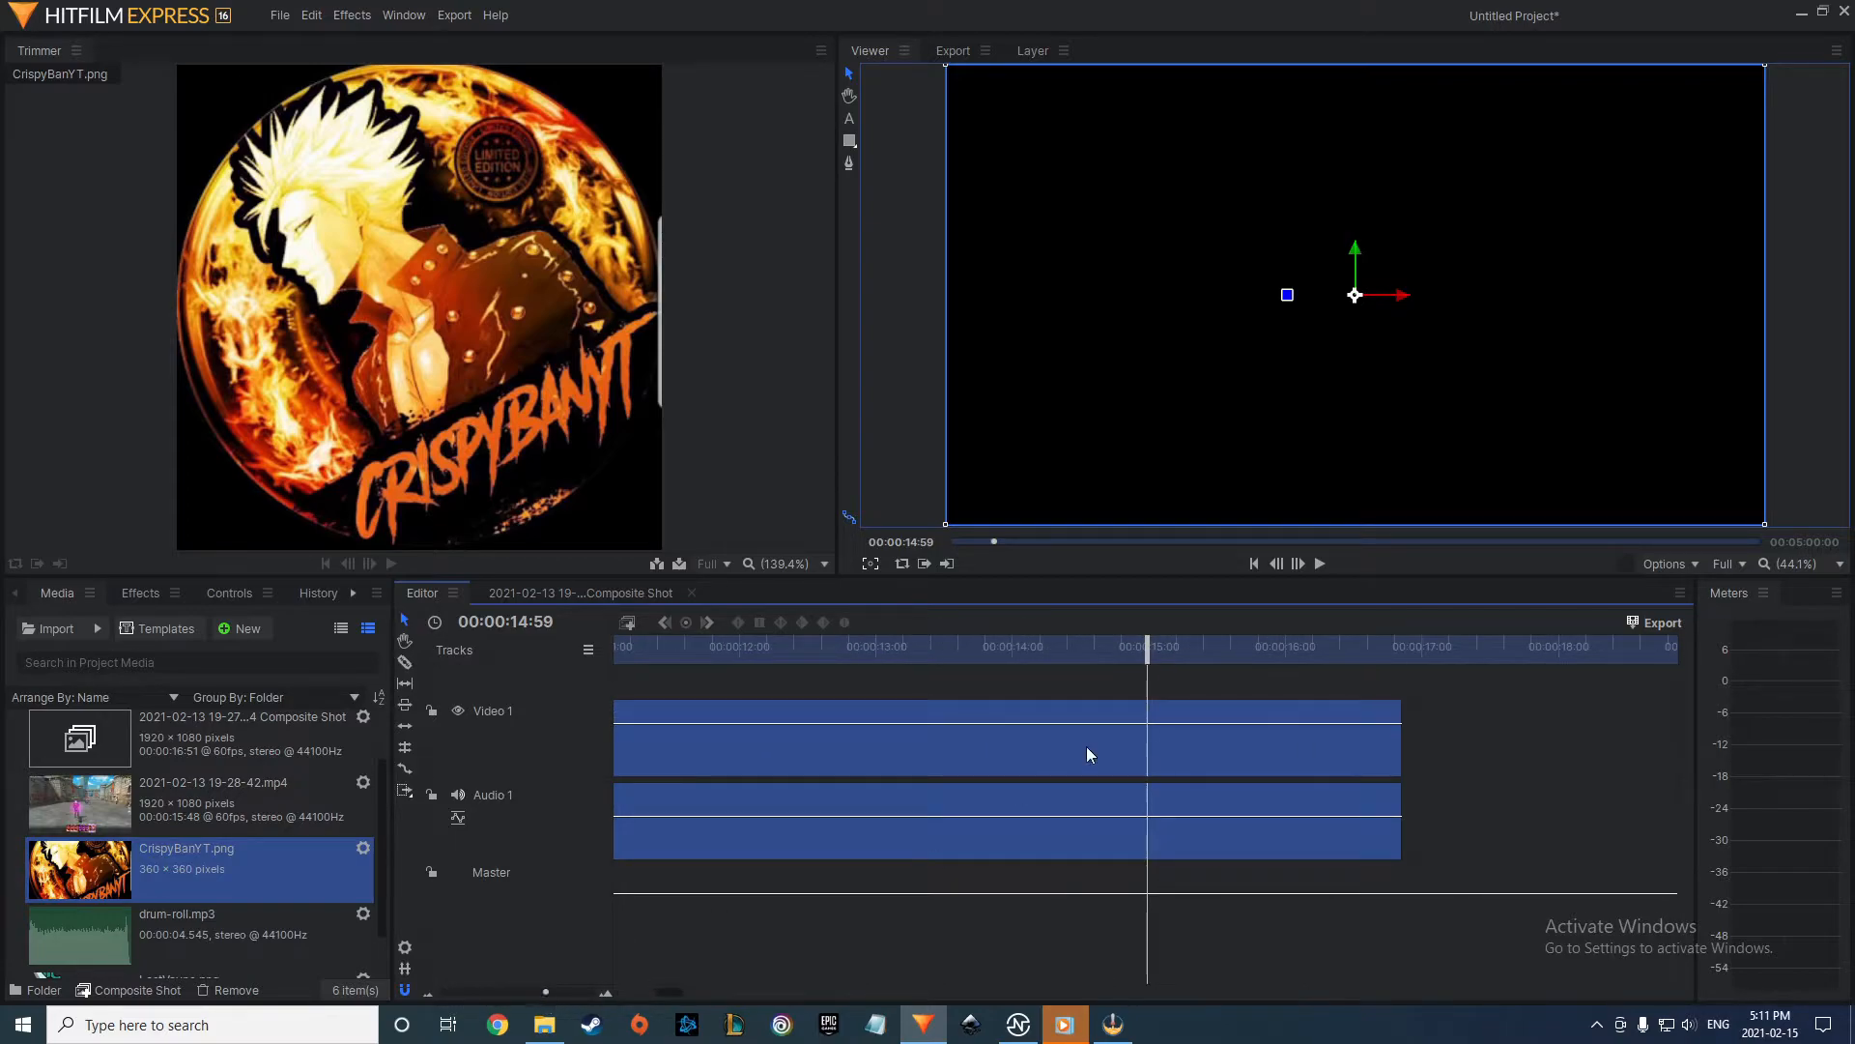
pyautogui.moveTo(1152, 649); pyautogui.dragTo(1143, 649)
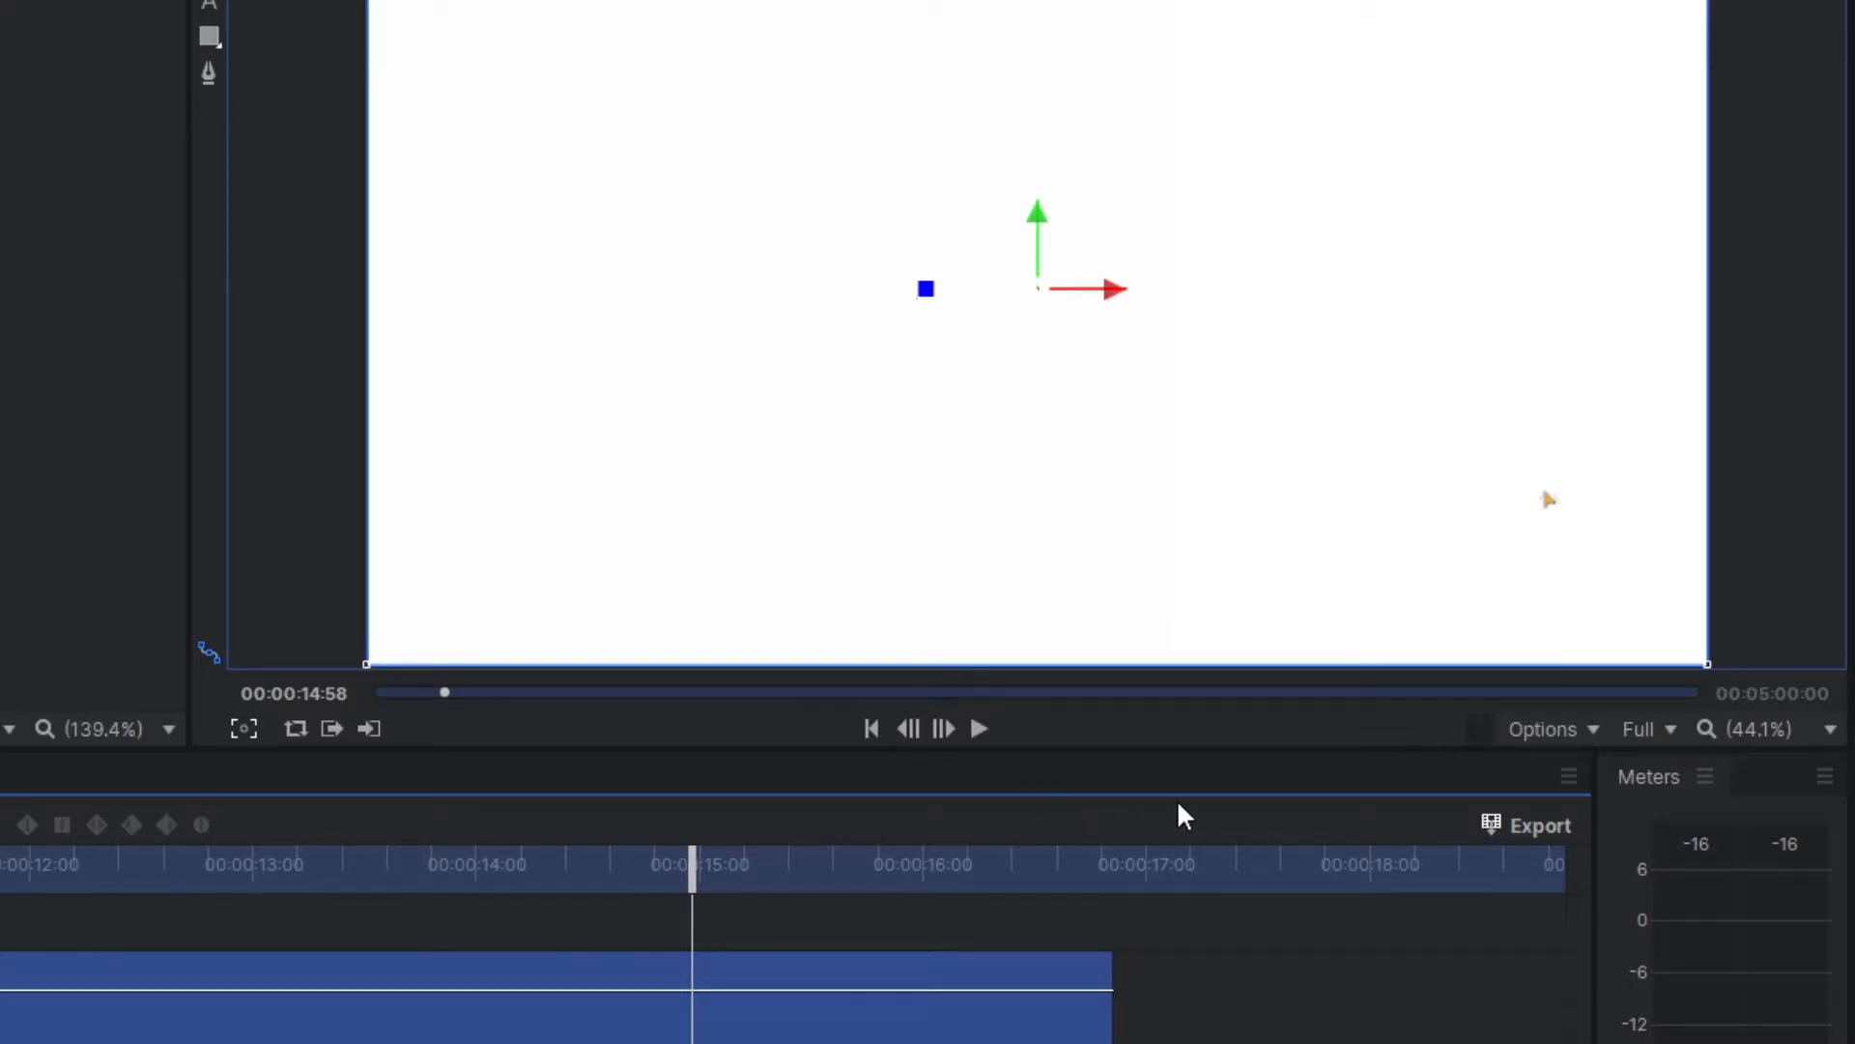
pyautogui.press('Right')
pyautogui.press('Left')
pyautogui.press('Left')
pyautogui.press('Left')
pyautogui.press('Left')
pyautogui.press('Left')
pyautogui.press('Left')
pyautogui.press('Left')
pyautogui.press('Left')
pyautogui.press('Left')
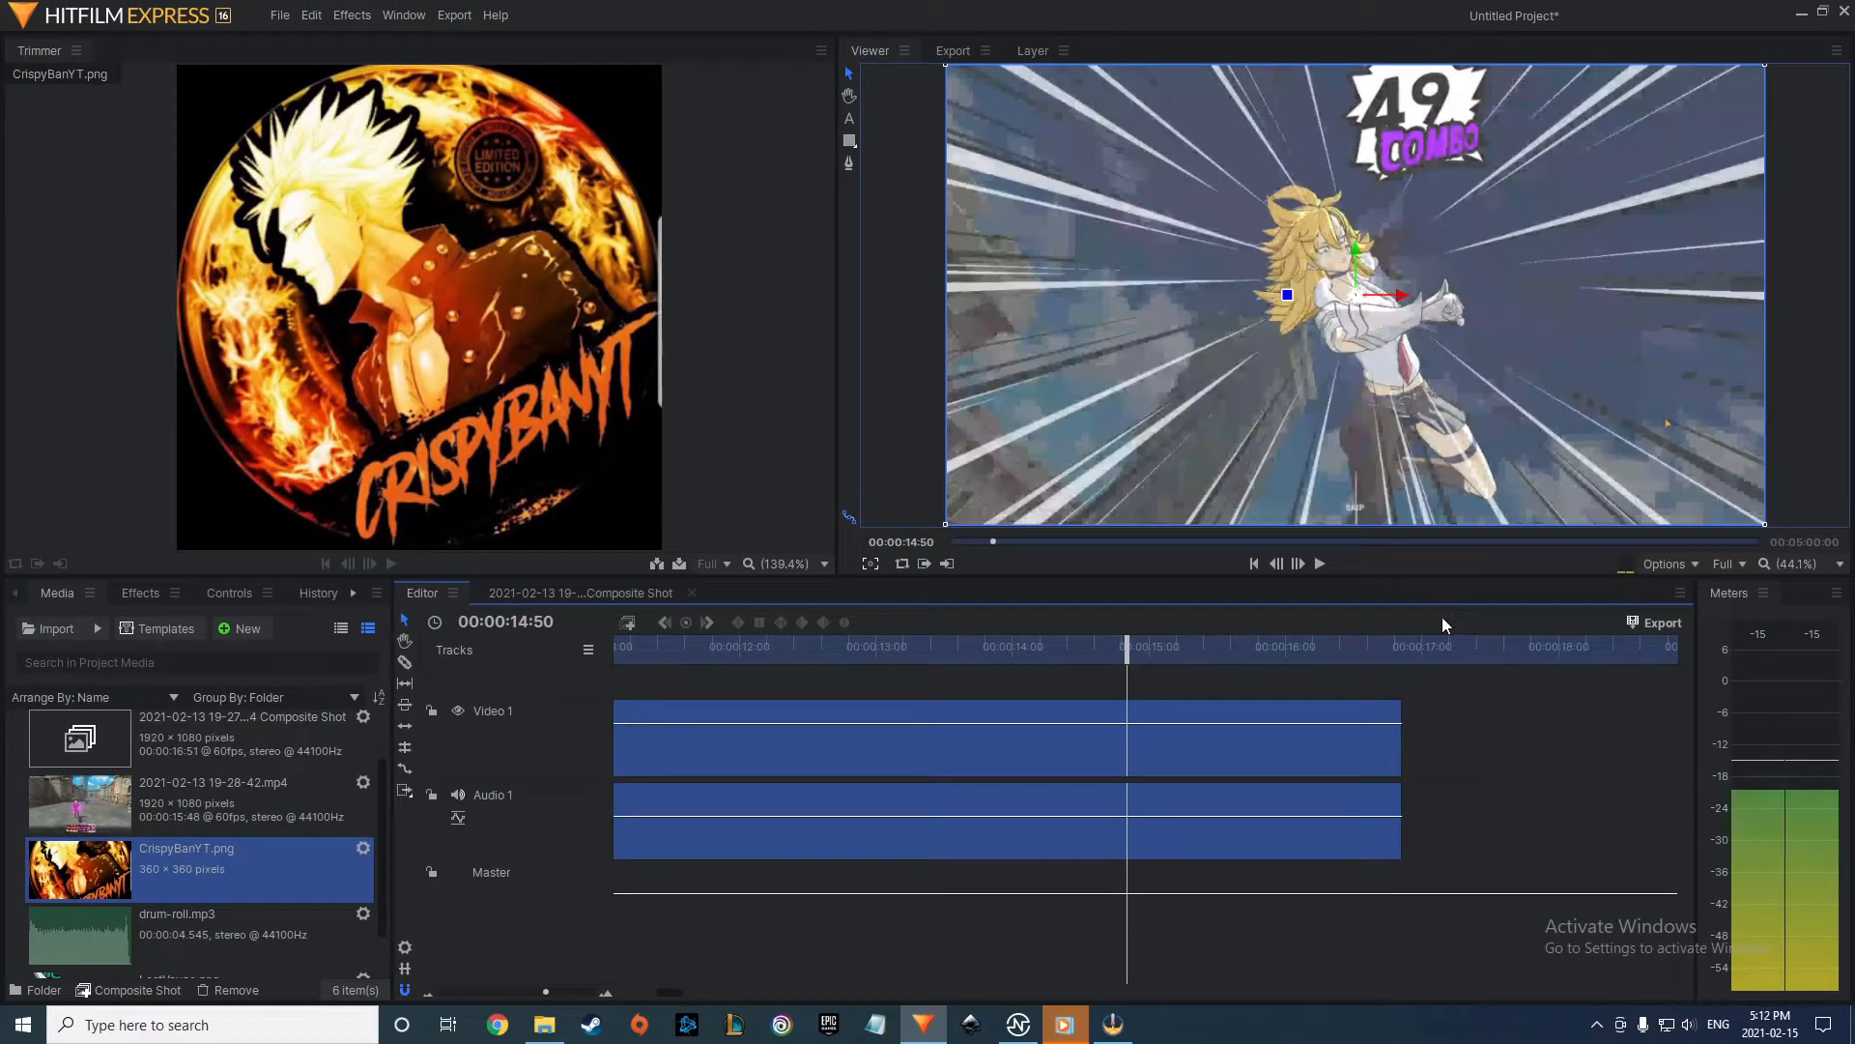
pyautogui.press('Right')
pyautogui.press('Right')
pyautogui.press('Right')
pyautogui.press('Right')
pyautogui.press('Right')
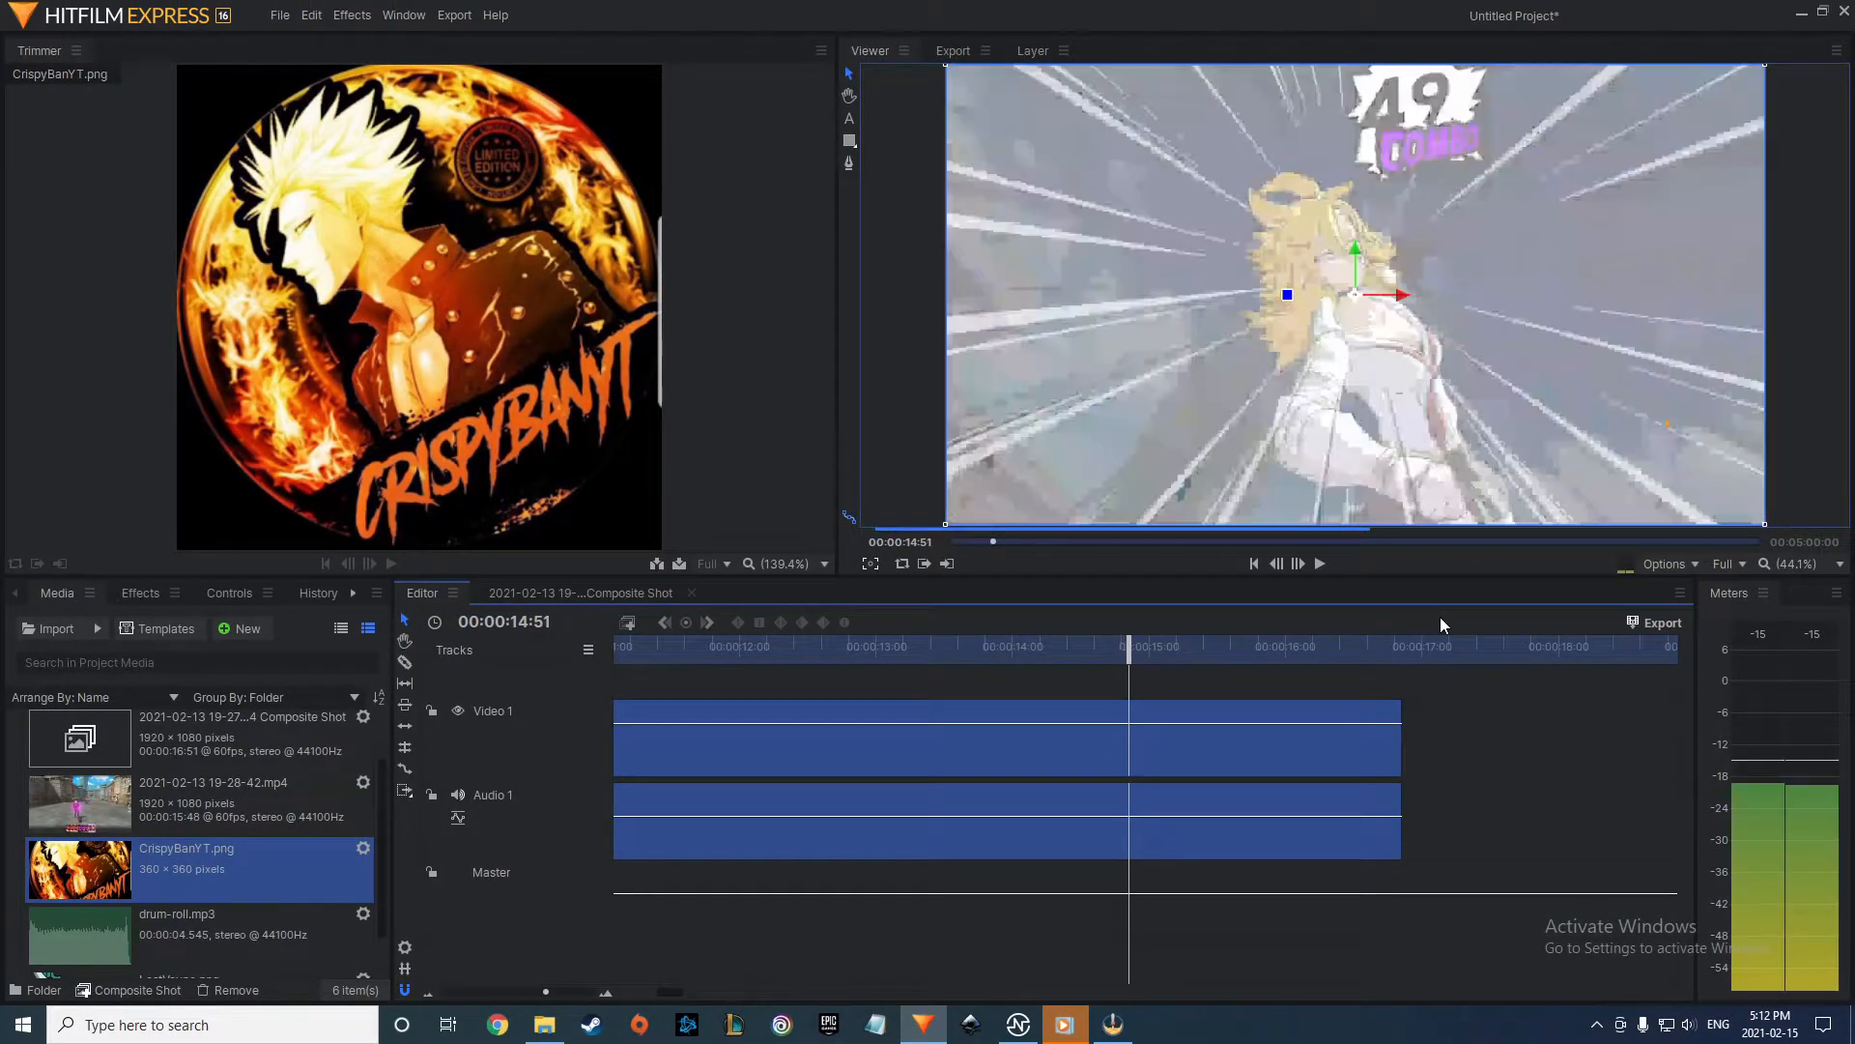
pyautogui.press('Right')
pyautogui.press('Right')
pyautogui.press('Right')
pyautogui.press('Right')
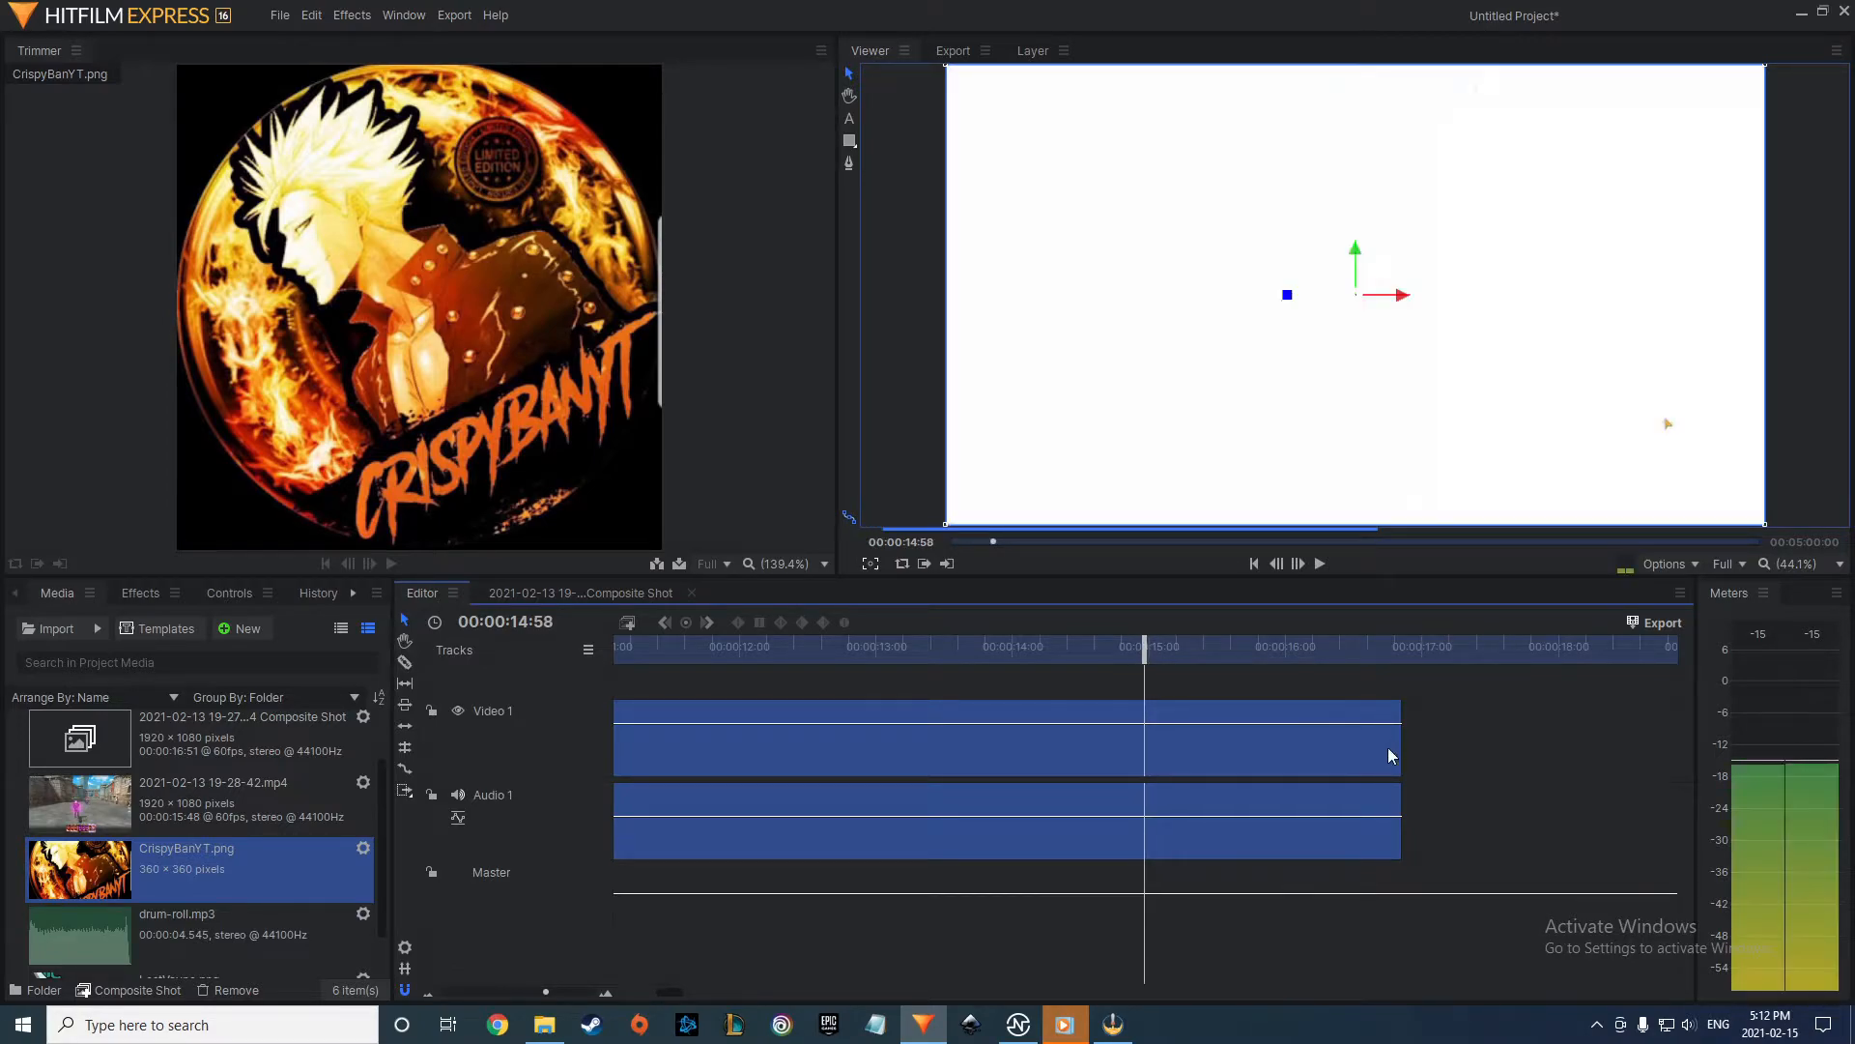
pyautogui.moveTo(1400, 740); pyautogui.dragTo(1144, 740)
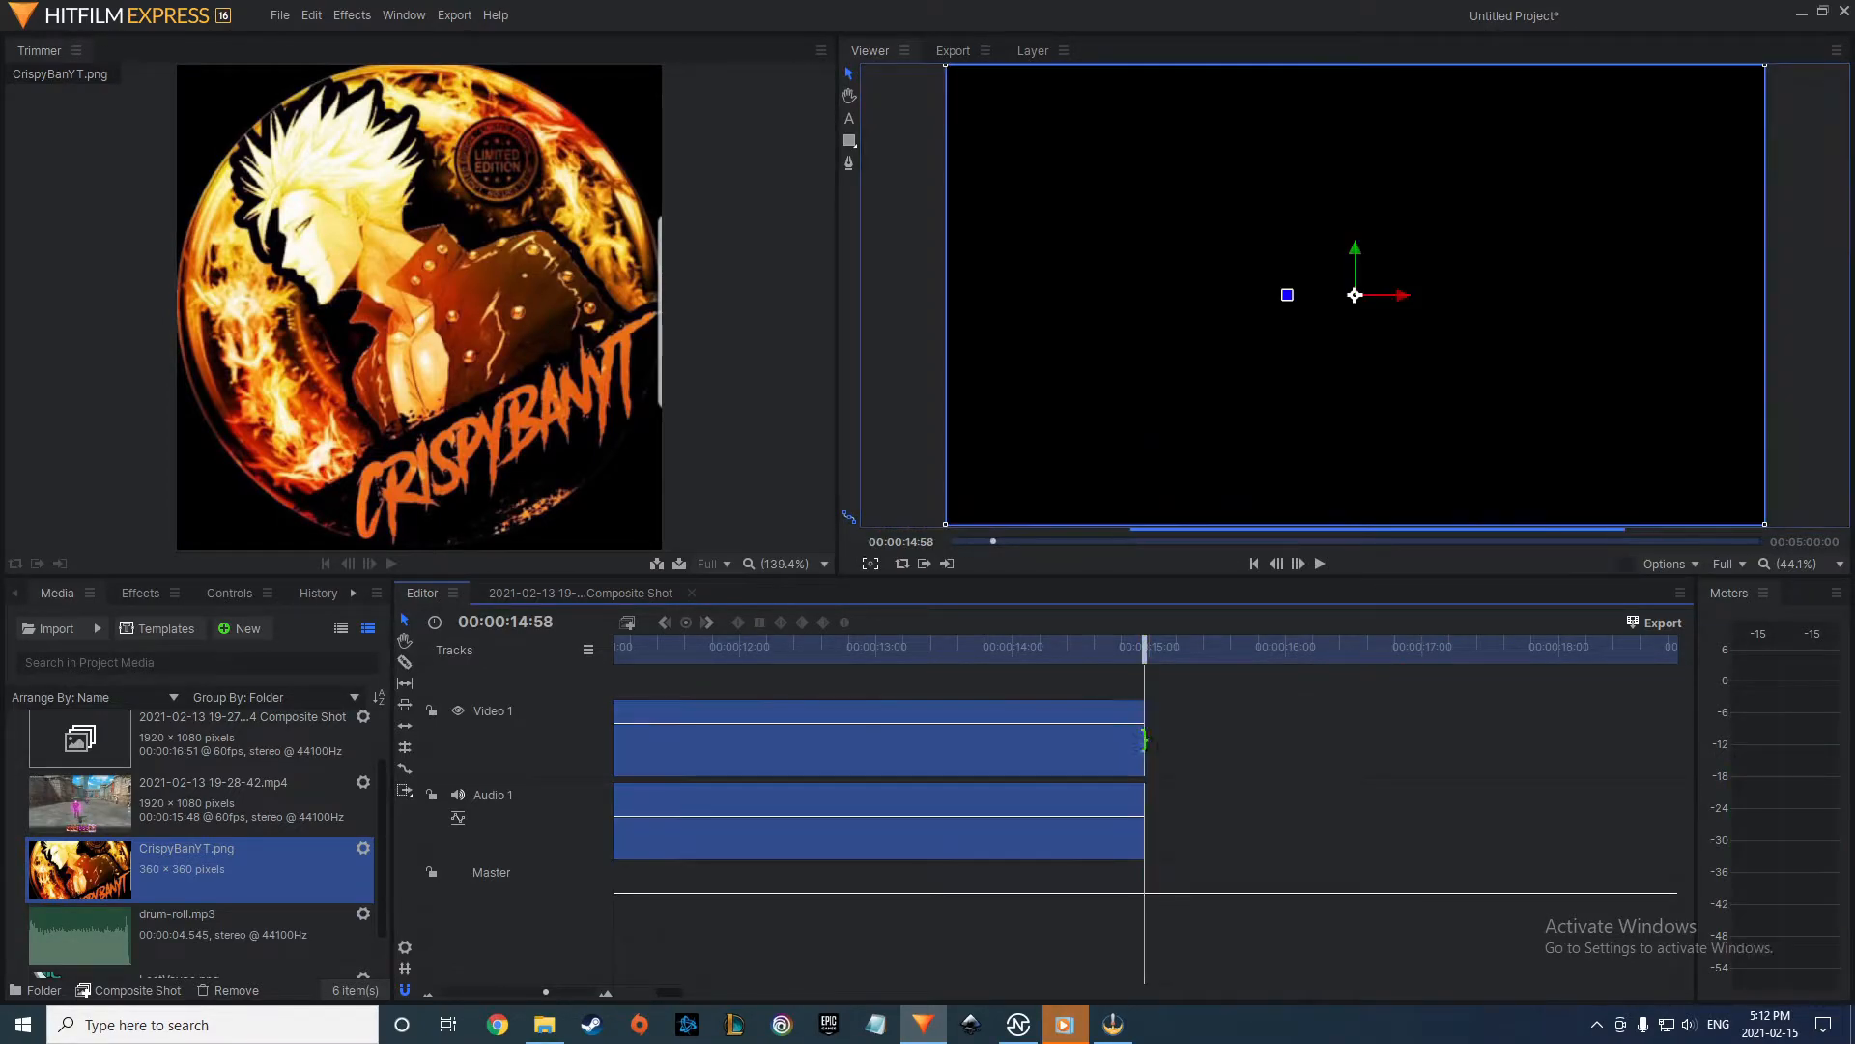
# Scrub through the trimmed clip in the Editor timeline to check the overlay animation and the ending.
pyautogui.moveTo(1140, 646); pyautogui.dragTo(443, 992)
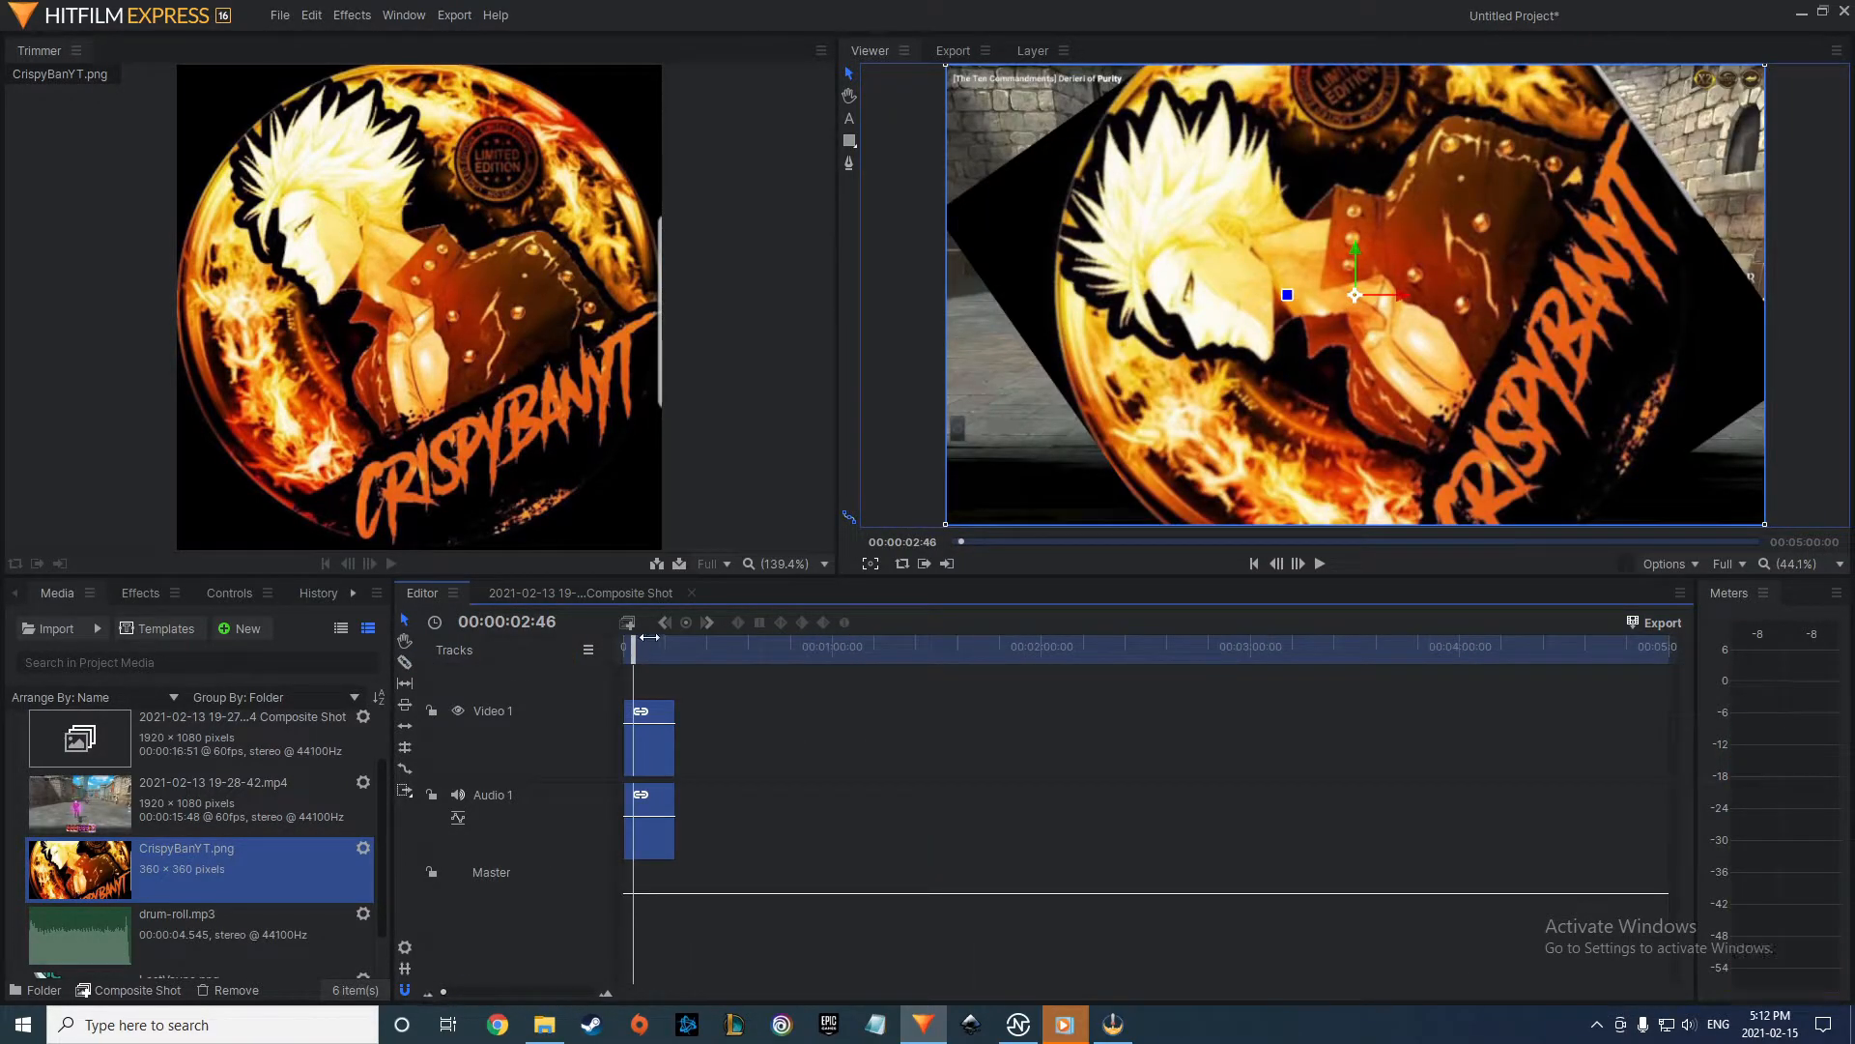
pyautogui.moveTo(629, 646); pyautogui.dragTo(669, 649)
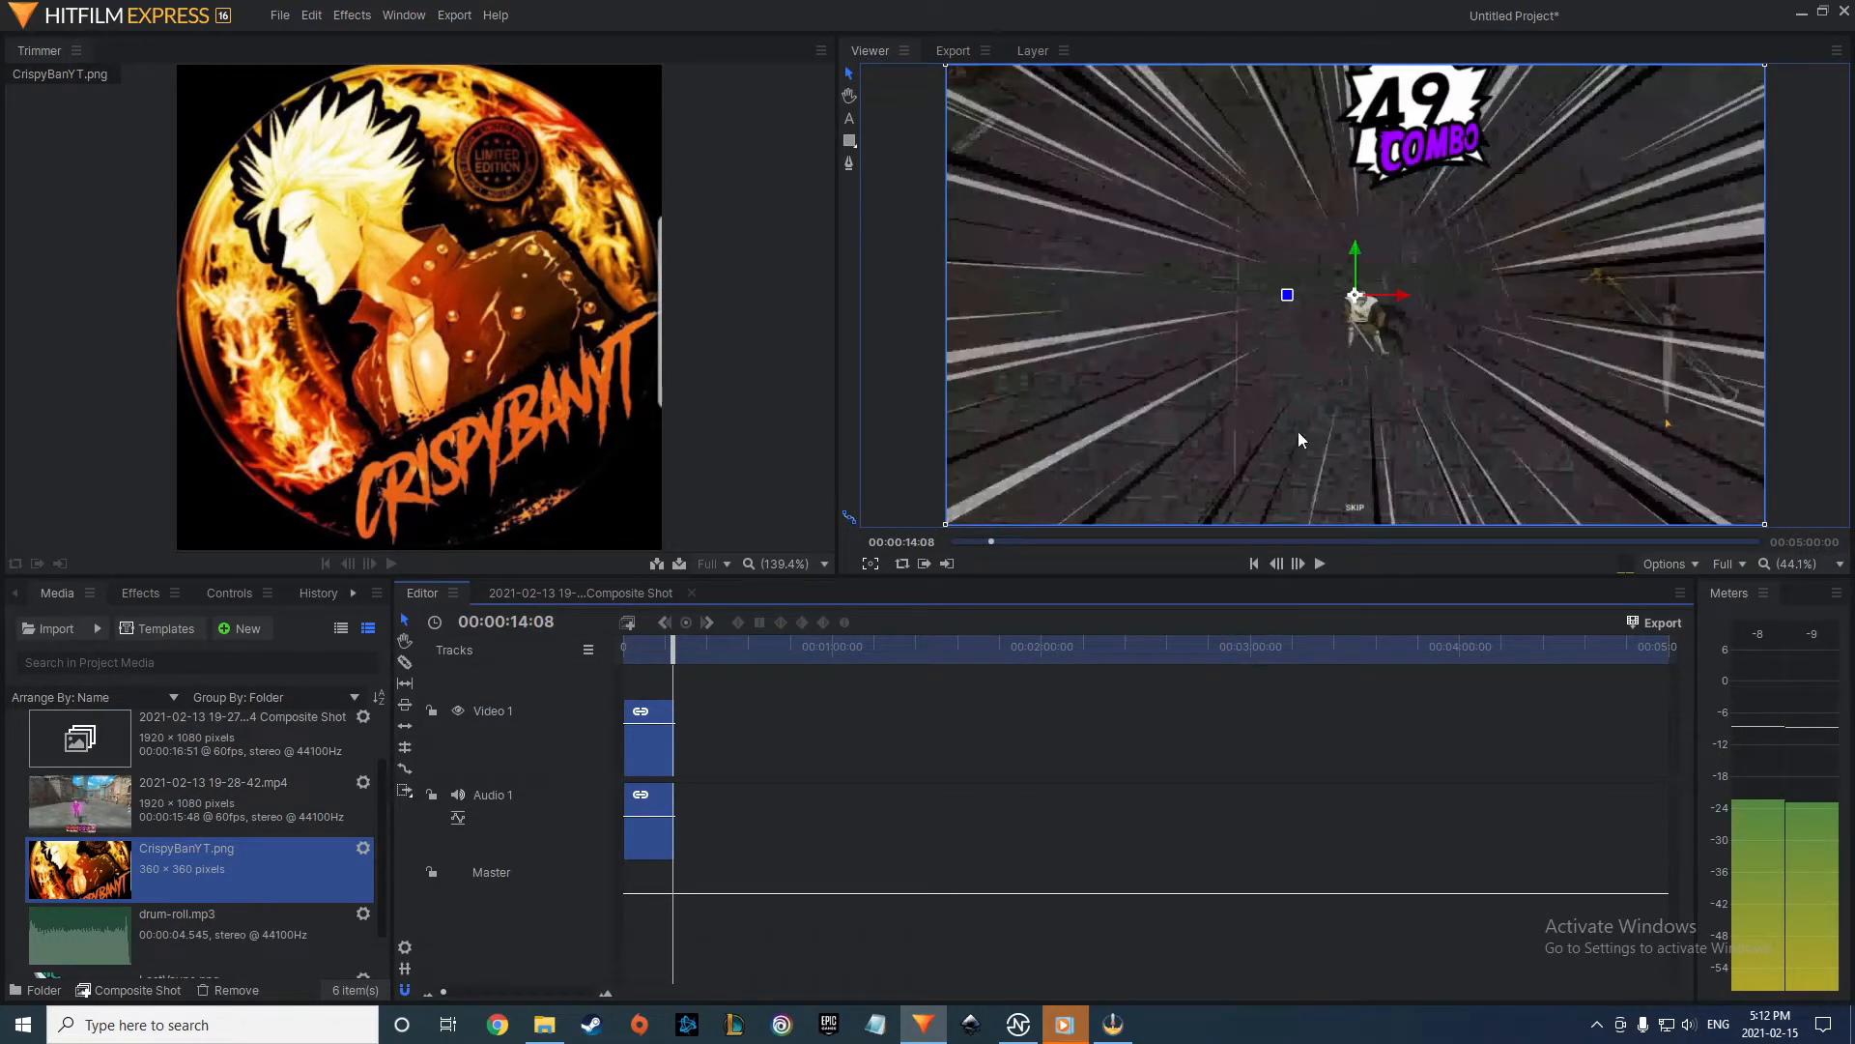
pyautogui.click(570, 593)
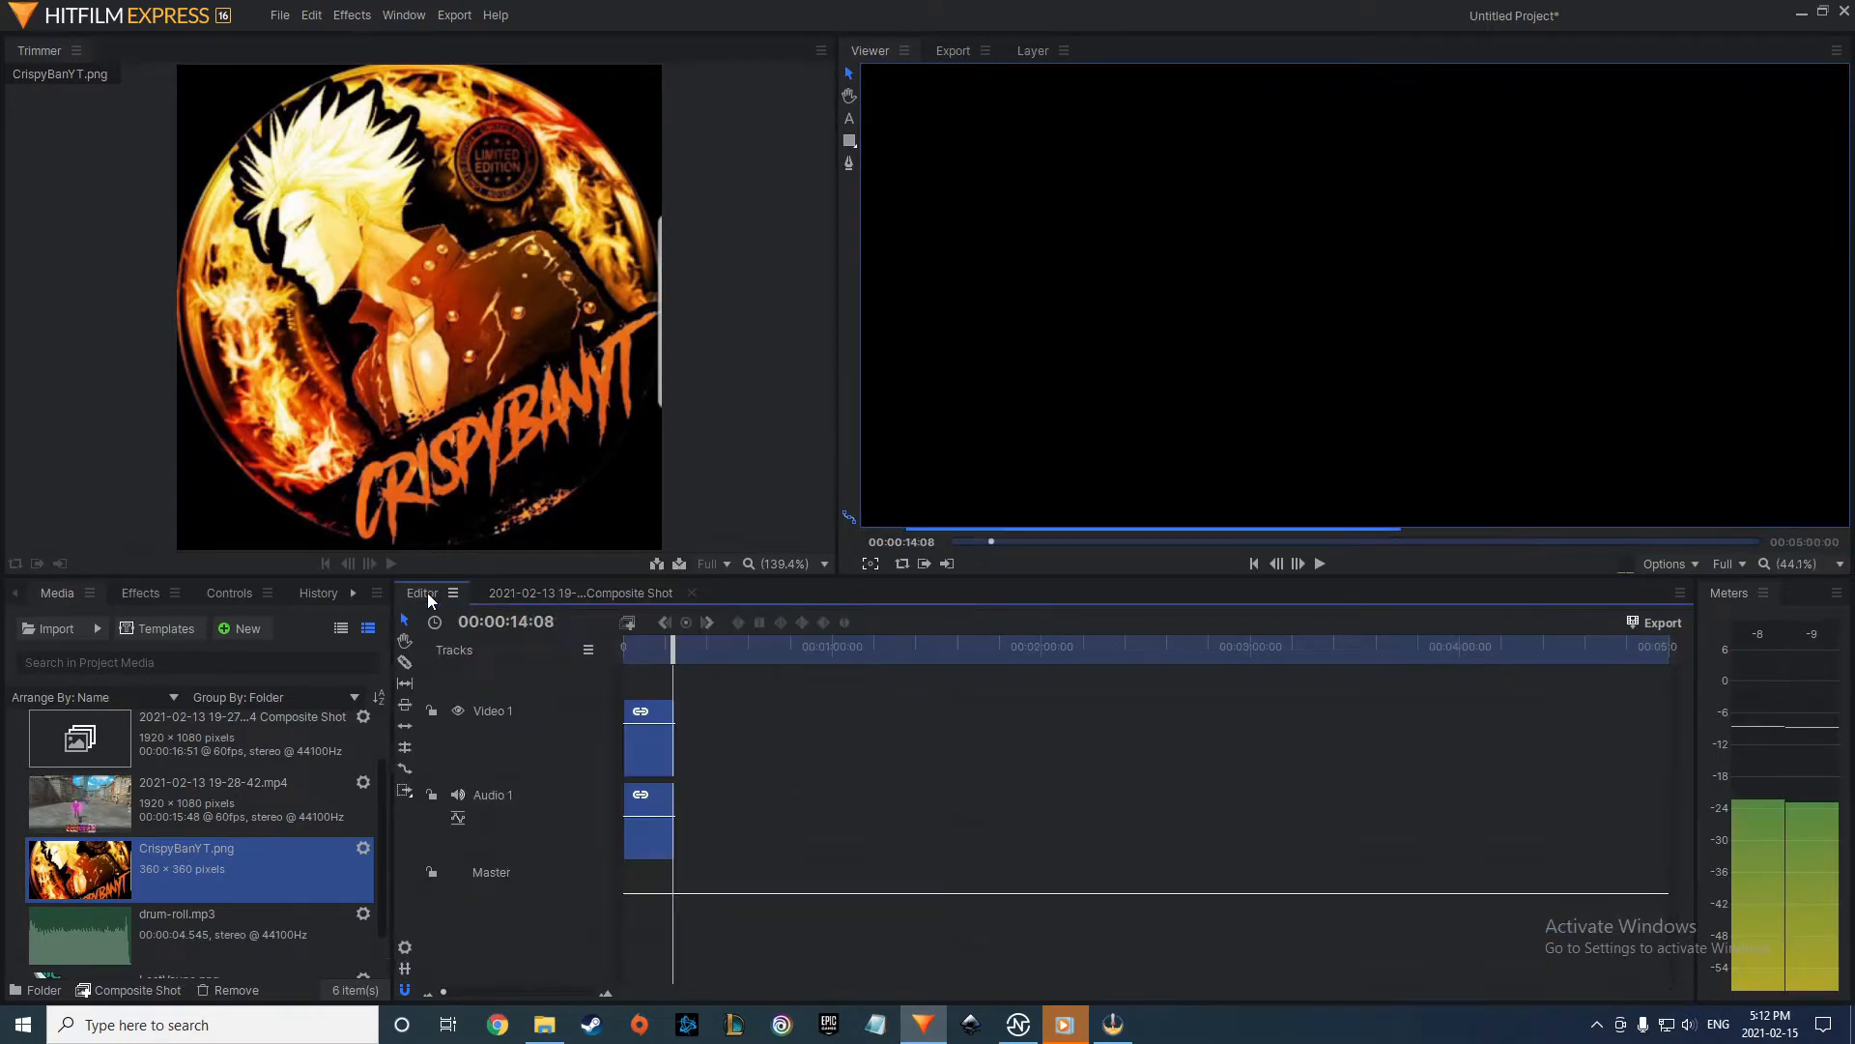
pyautogui.click(423, 593)
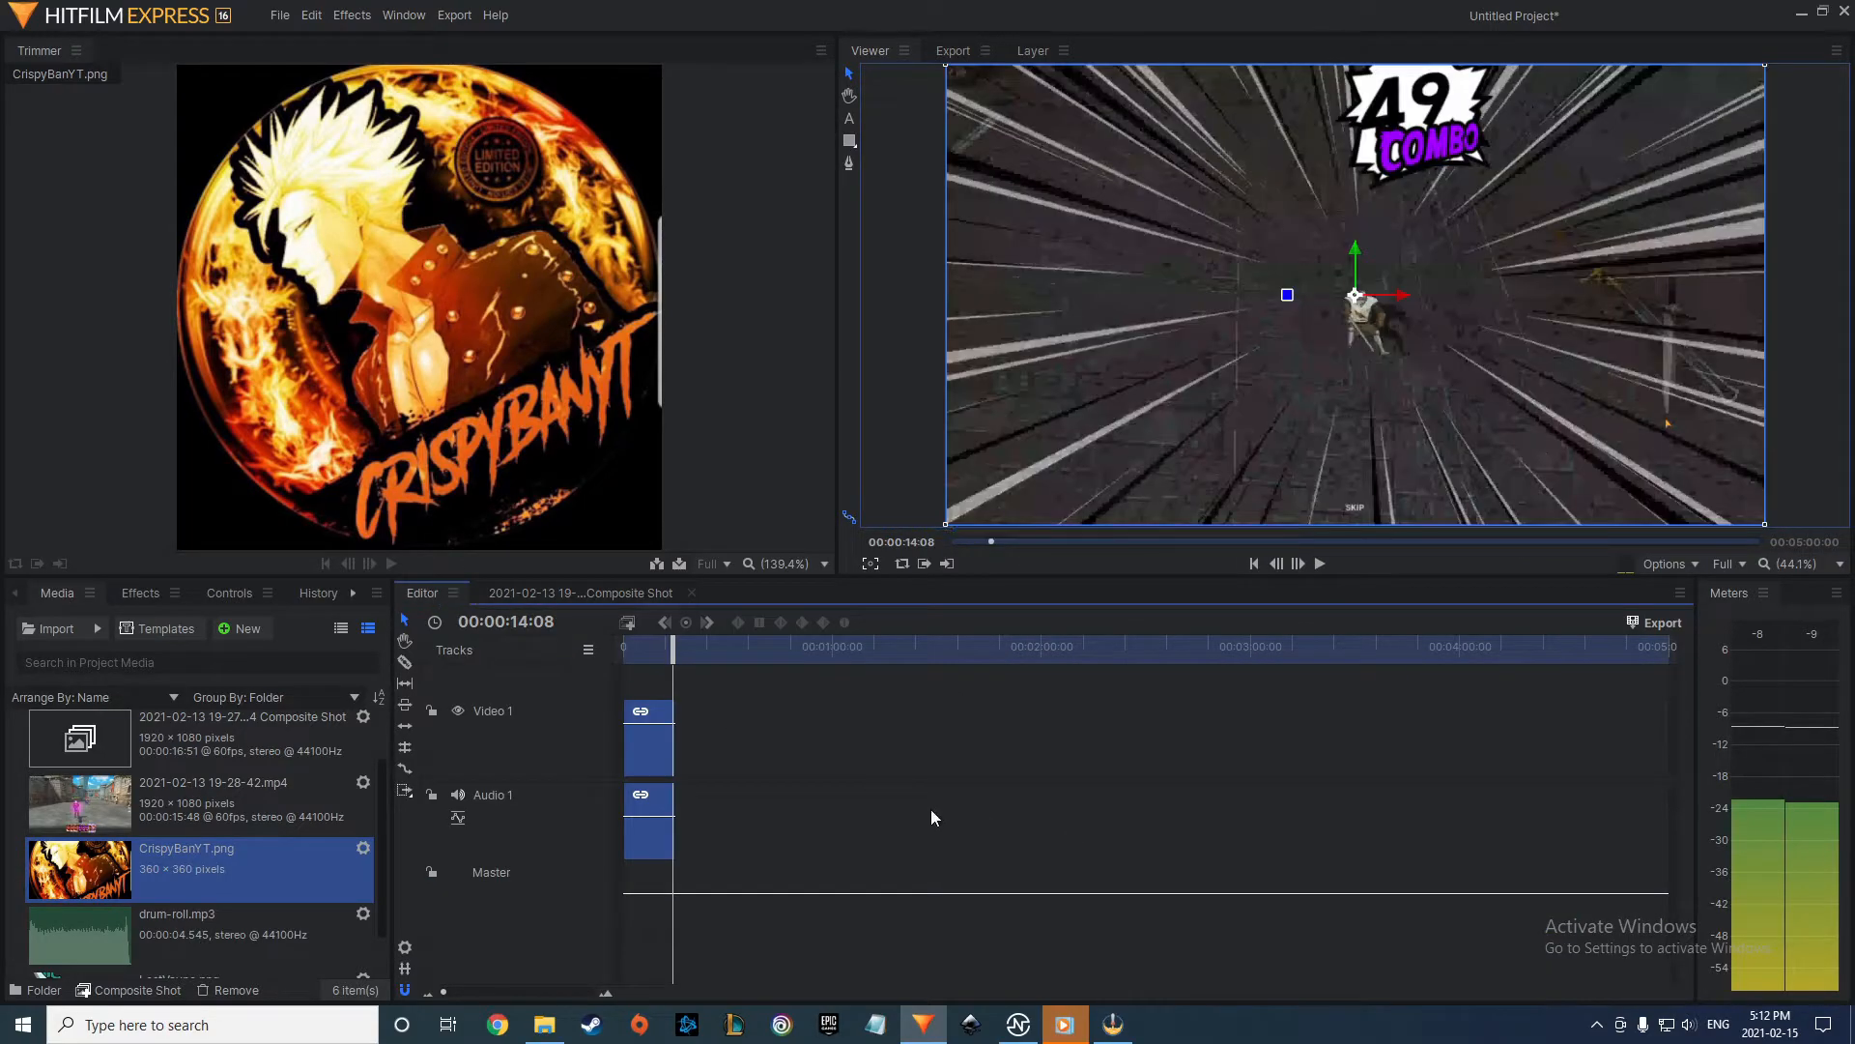
# In the composite shot at 00:00:14:41, place the LostVayne.png sword layer beyond the frame's upper-right corner, at about 1432.5, 713.8.
pyautogui.scroll(-1, 153, 846)
pyautogui.click(60, 963)
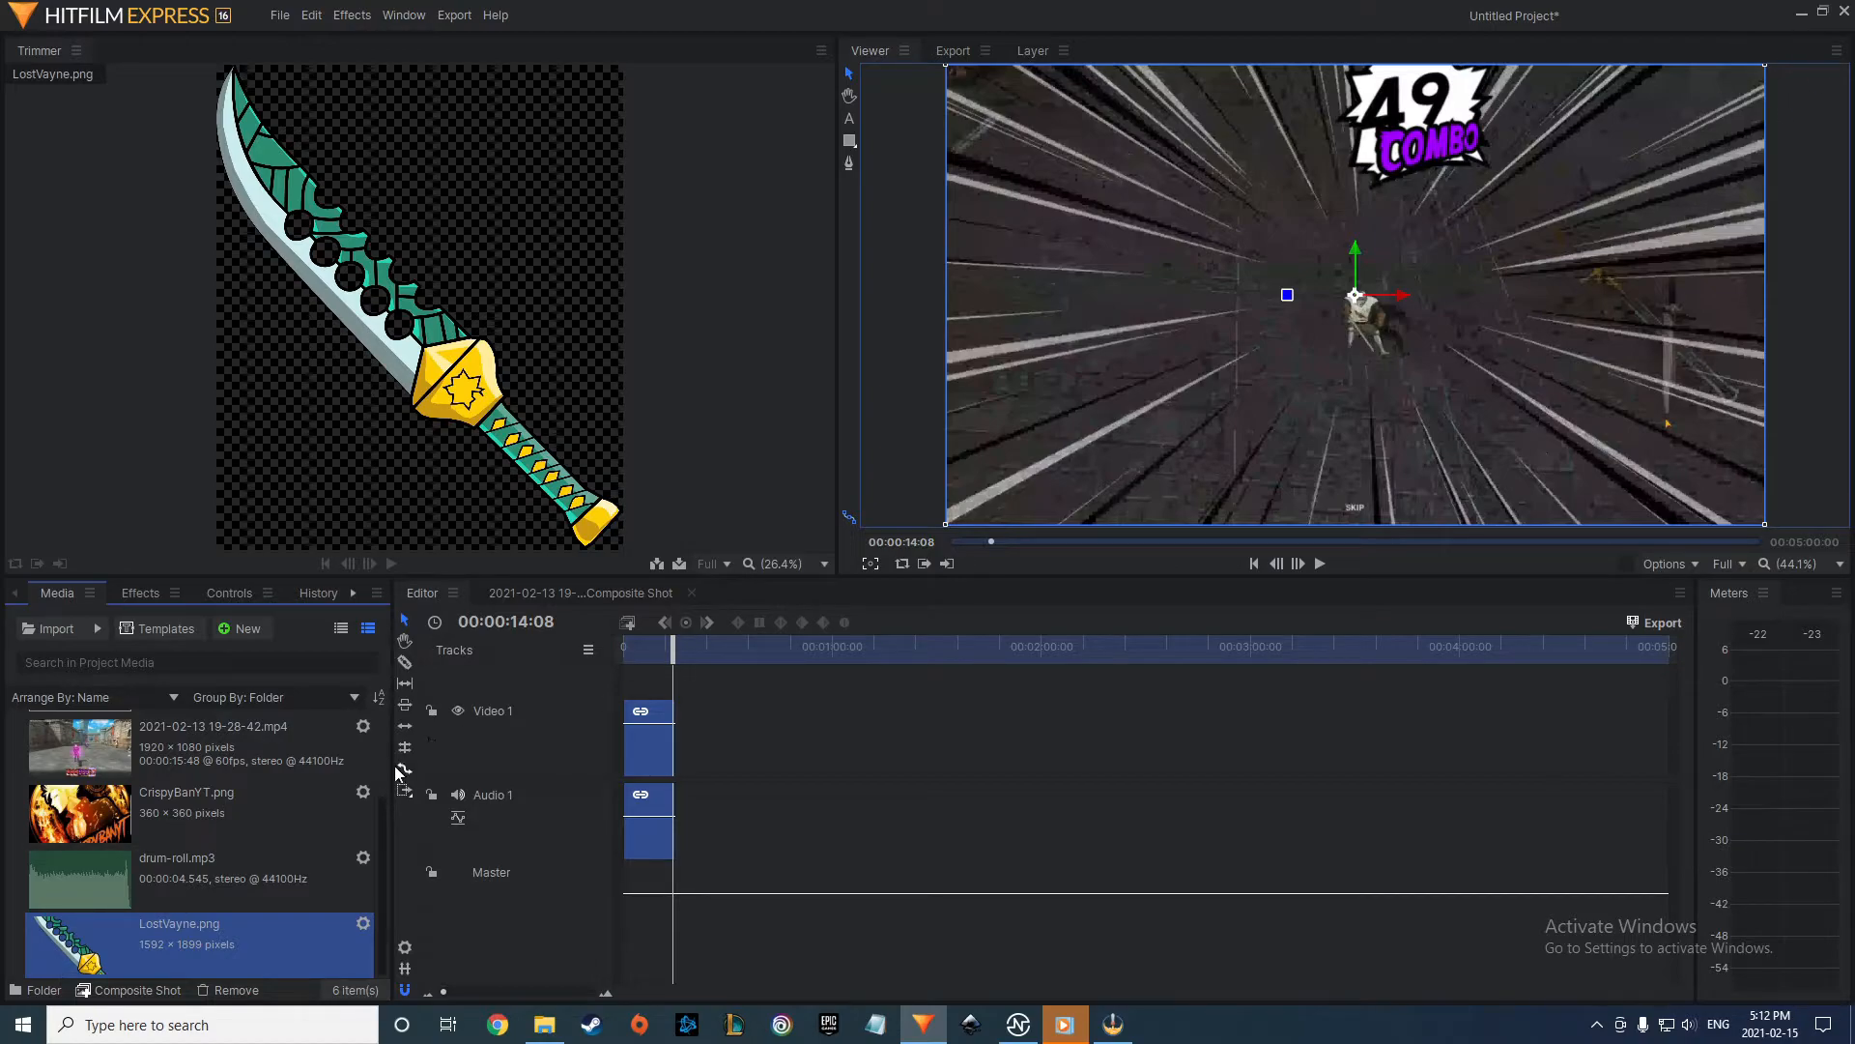
pyautogui.click(554, 596)
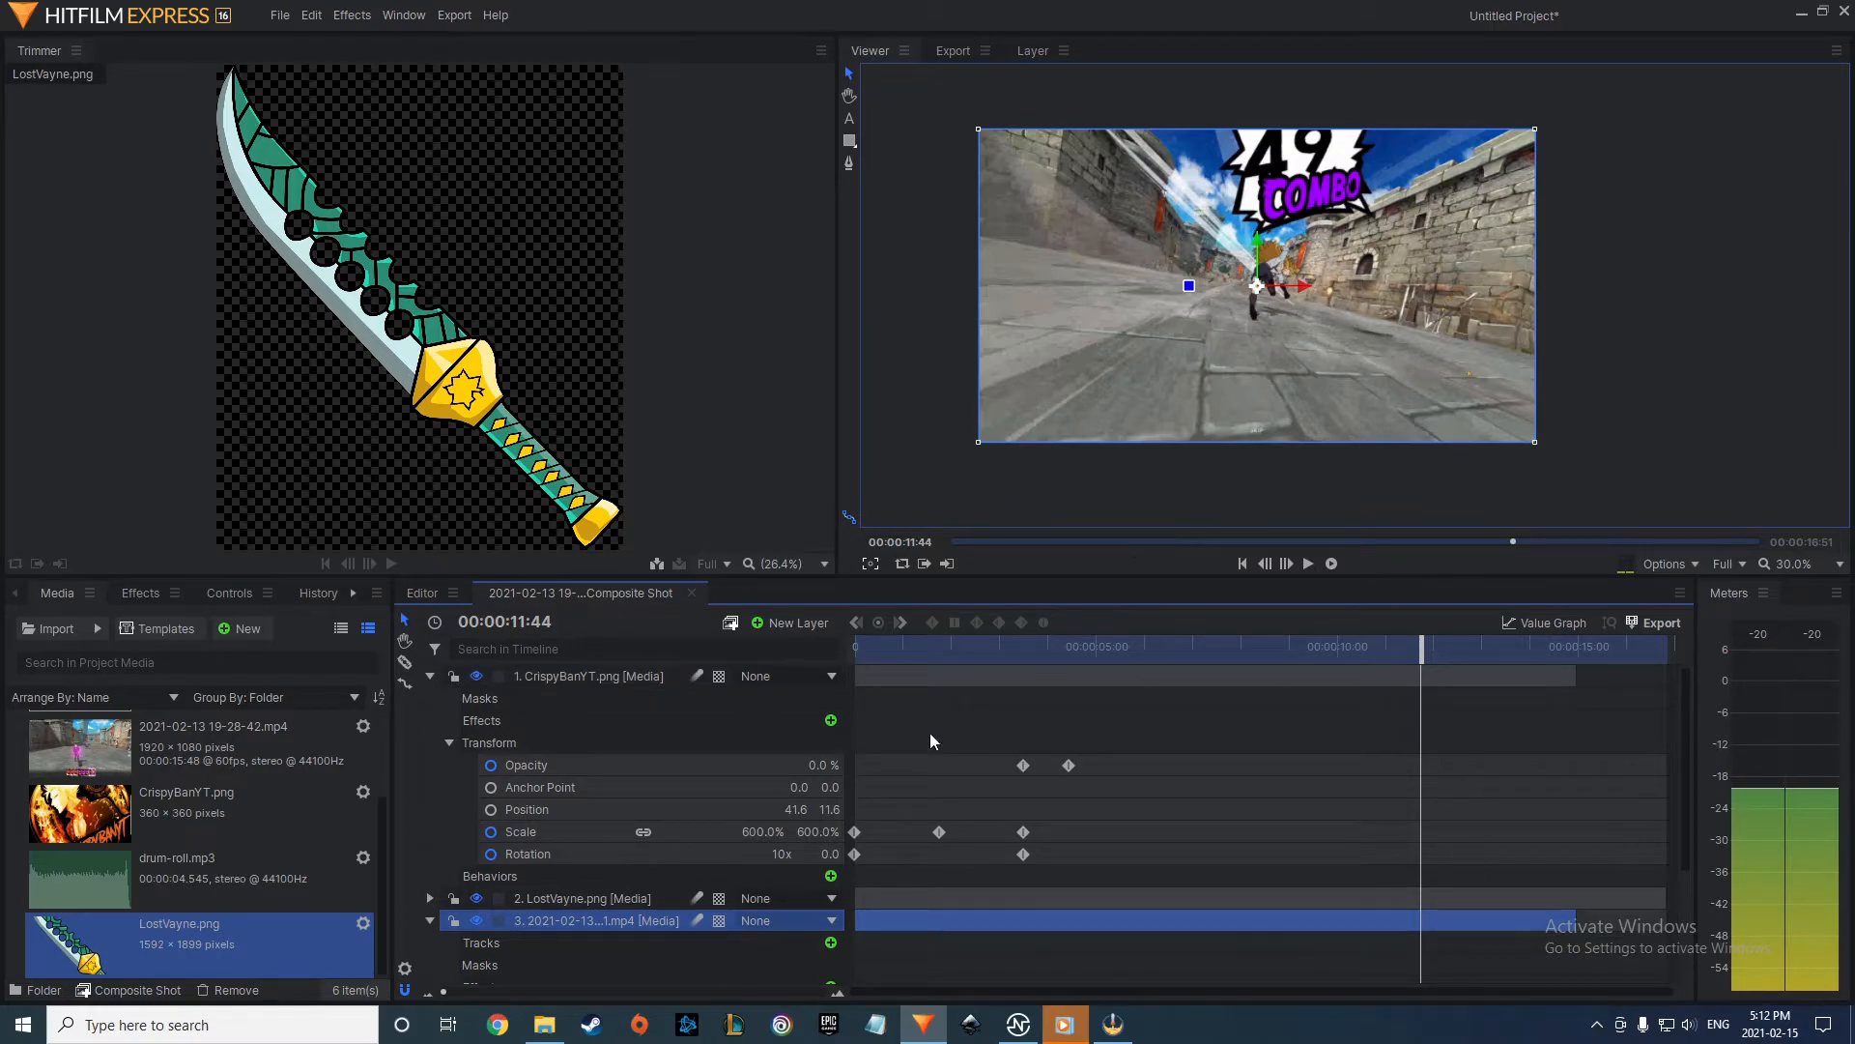
pyautogui.moveTo(1424, 654); pyautogui.dragTo(1563, 657)
pyautogui.scroll(-4, 1623, 437)
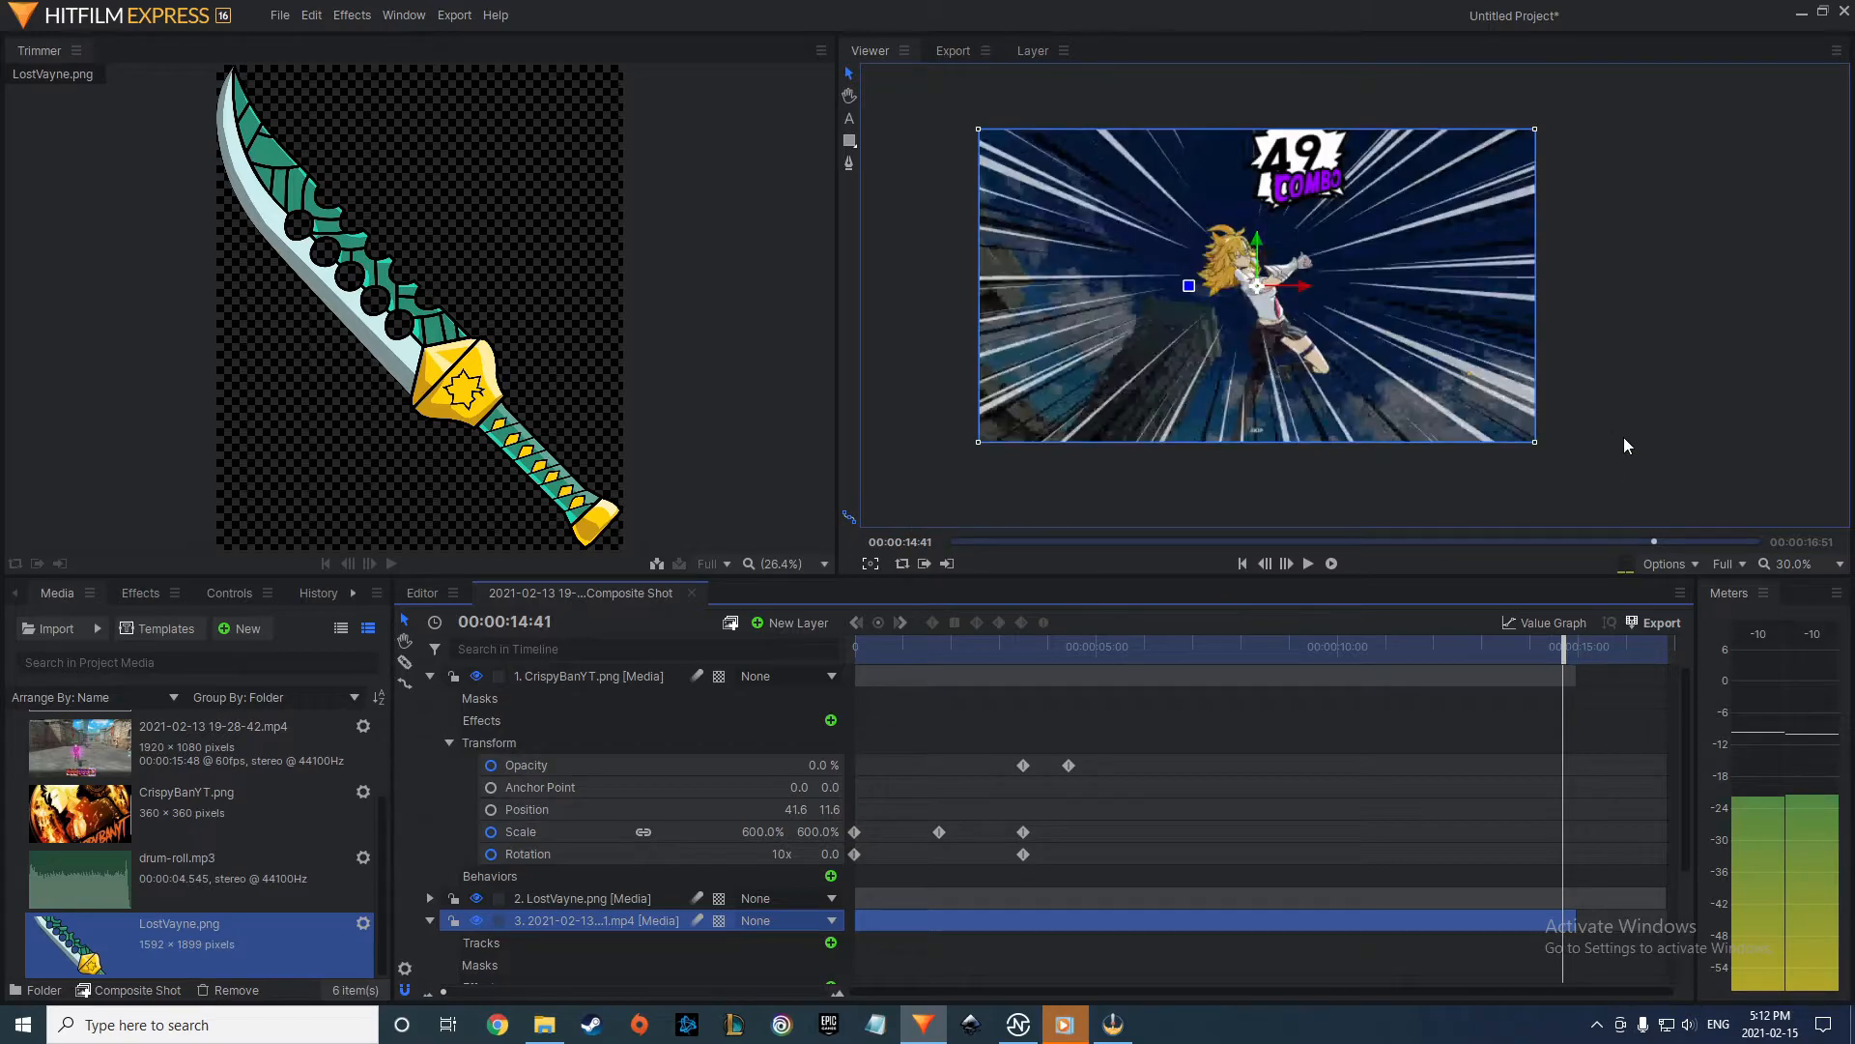
pyautogui.click(1707, 411)
pyautogui.moveTo(1800, 387); pyautogui.dragTo(1644, 270)
pyautogui.moveTo(1500, 253); pyautogui.dragTo(1501, 256)
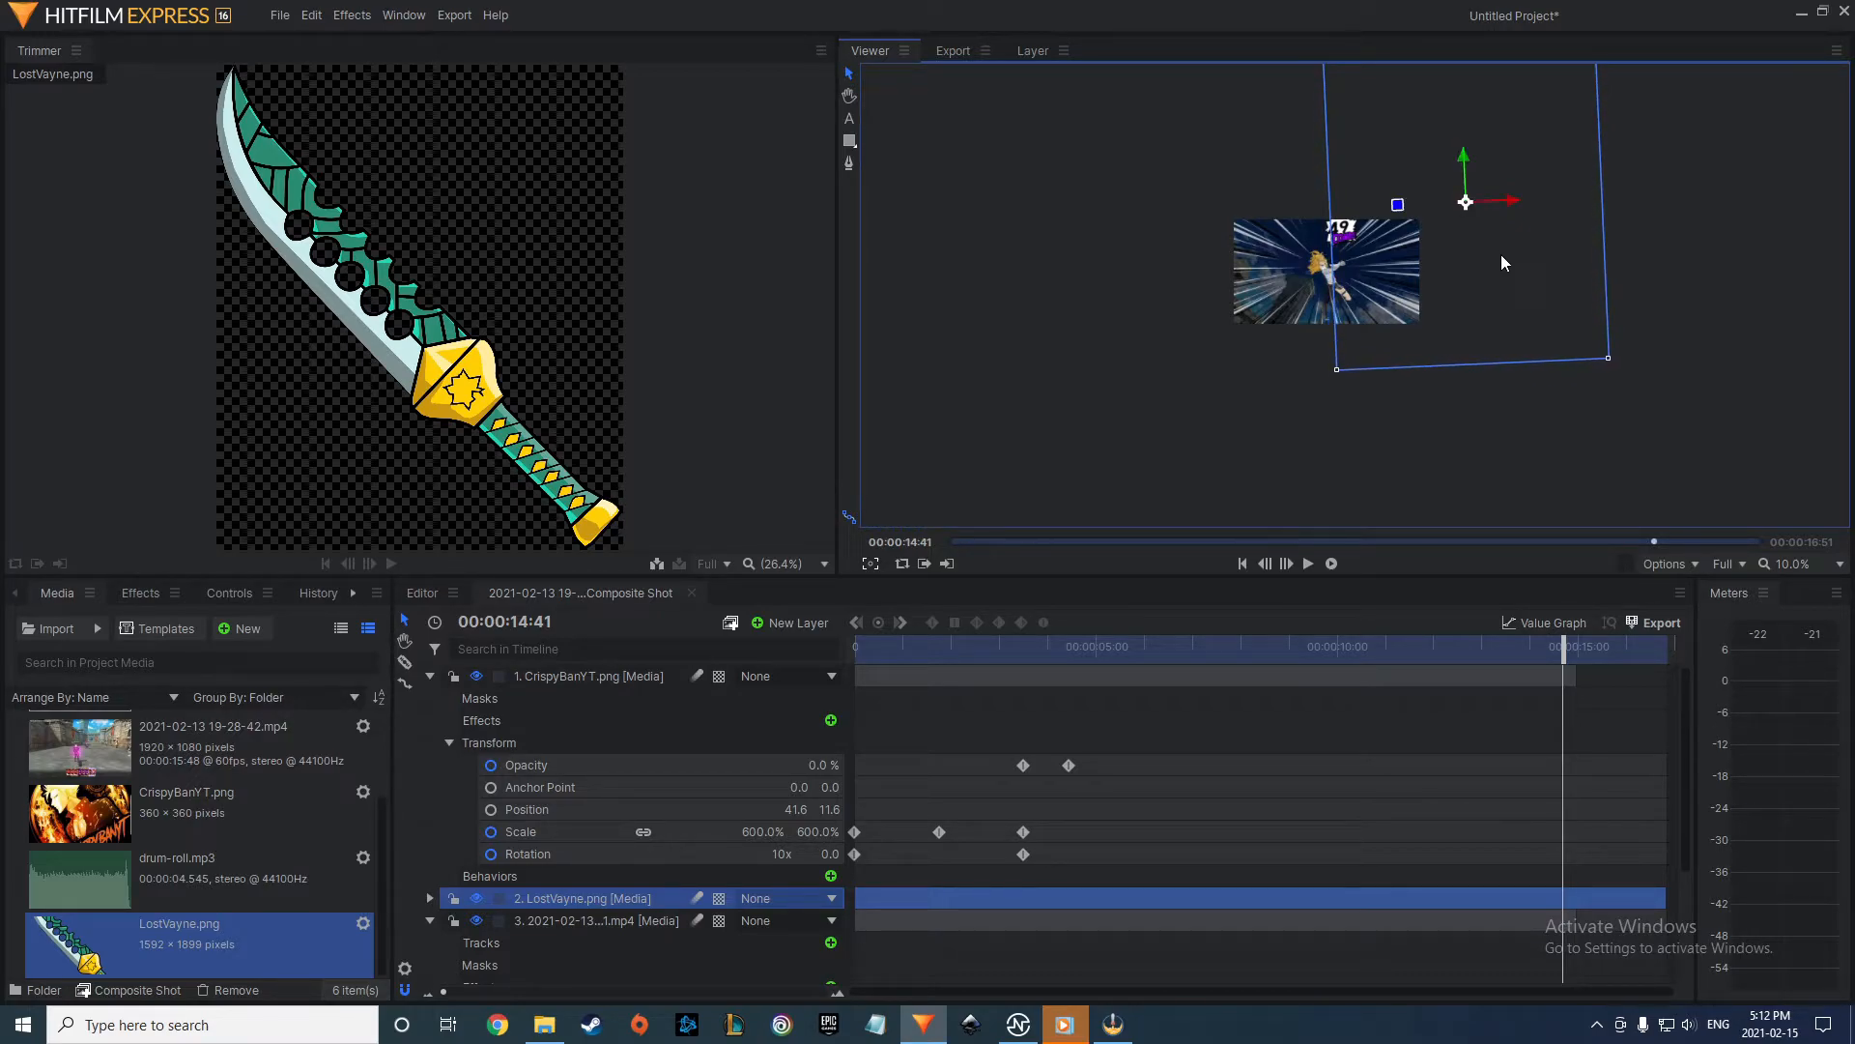
# Add Scale and Position keyframes to the LostVayne.png layer at 00:00:14:41, with scale 177% and position 1432.5, 713.8.
pyautogui.click(428, 899)
pyautogui.scroll(-2, 532, 889)
pyautogui.click(448, 837)
pyautogui.click(594, 907)
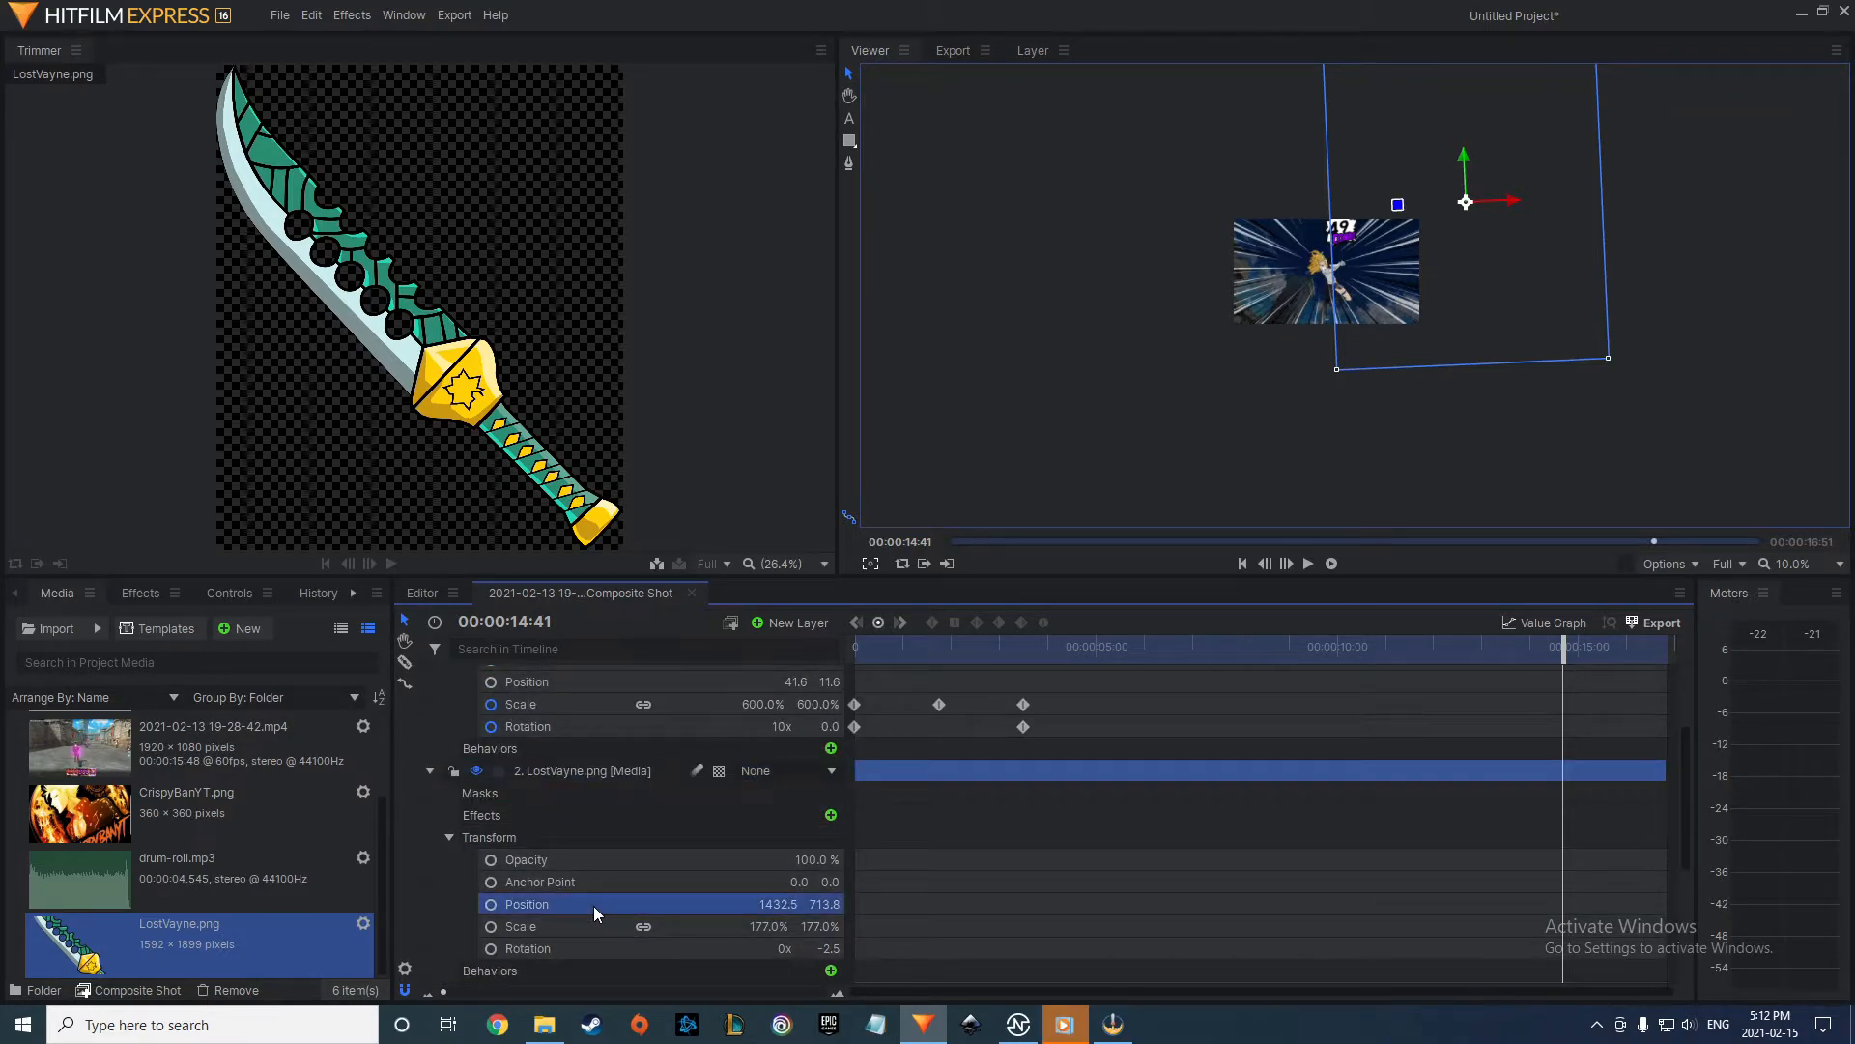
pyautogui.click(586, 925)
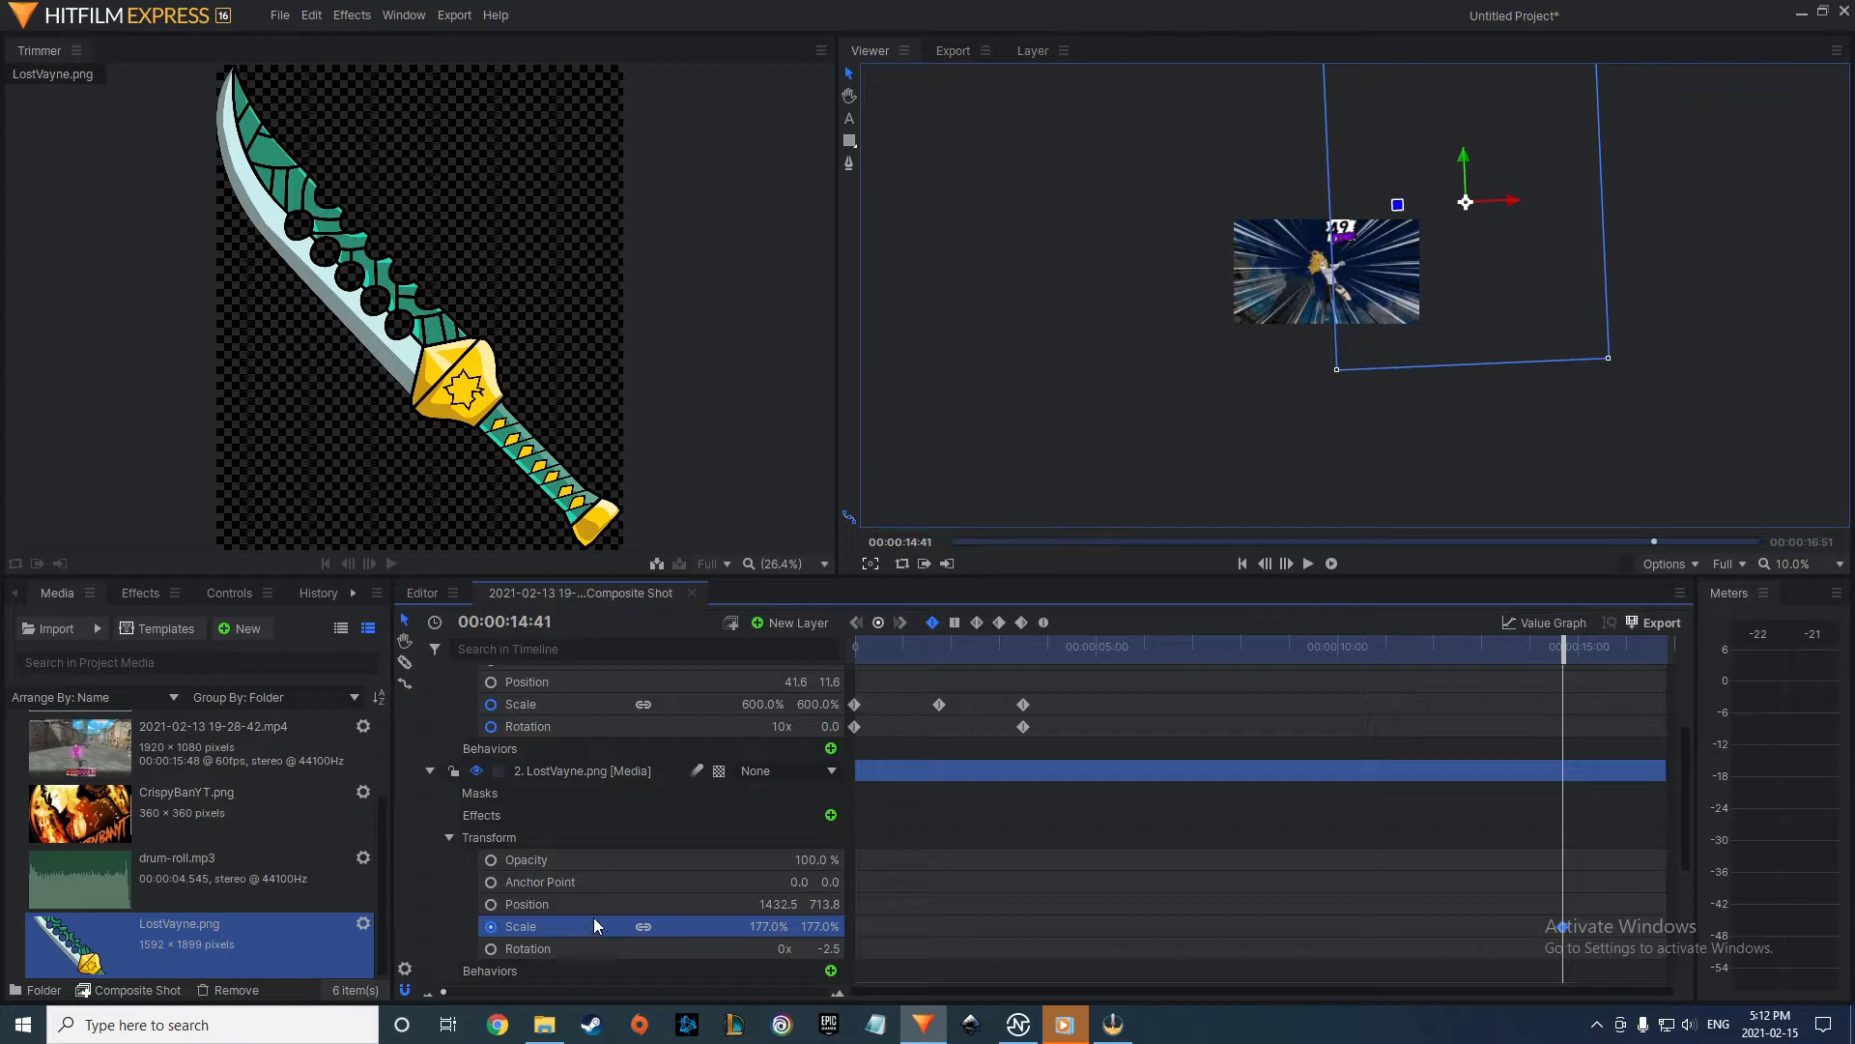
pyautogui.click(610, 903)
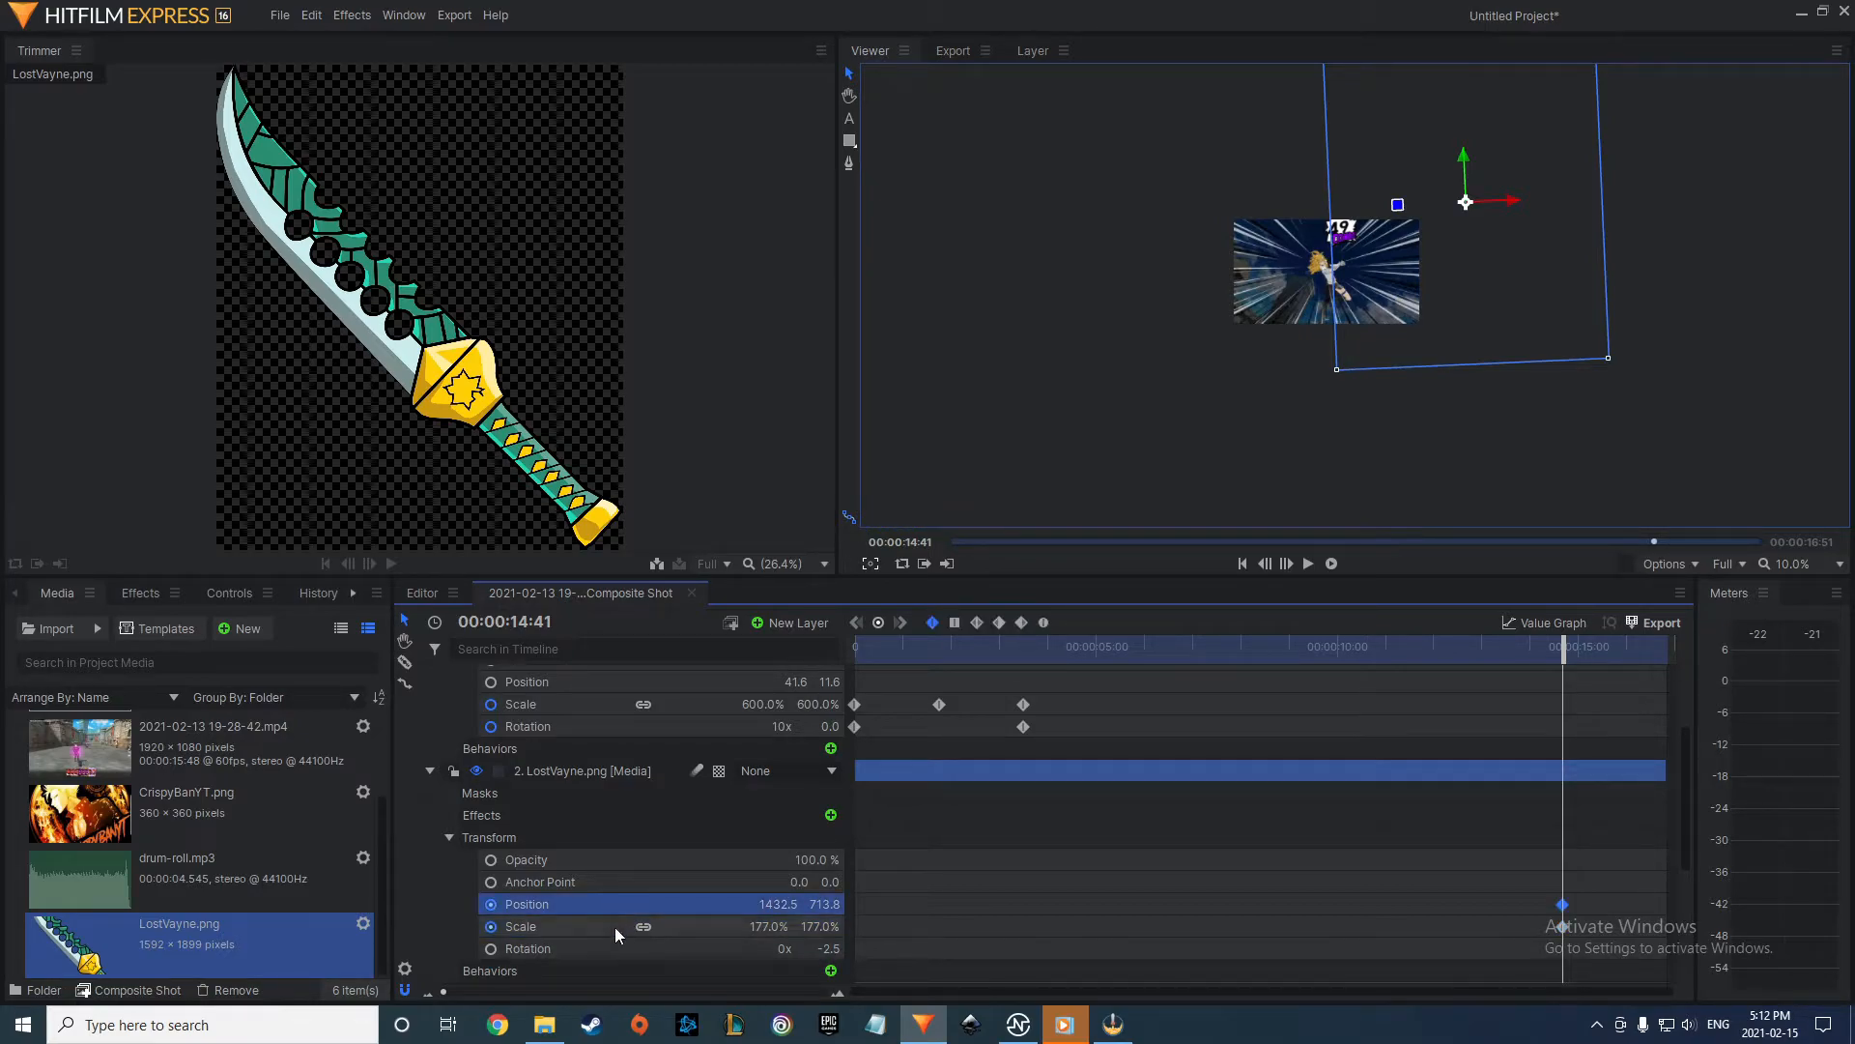
# At 00:00:14:58, move the LostVayne.png layer diagonally past the frame's lower-left corner to about -987.4, -756.1, creating a second Position keyframe.
pyautogui.moveTo(1569, 655); pyautogui.dragTo(1578, 652)
pyautogui.moveTo(1480, 234); pyautogui.dragTo(1255, 373)
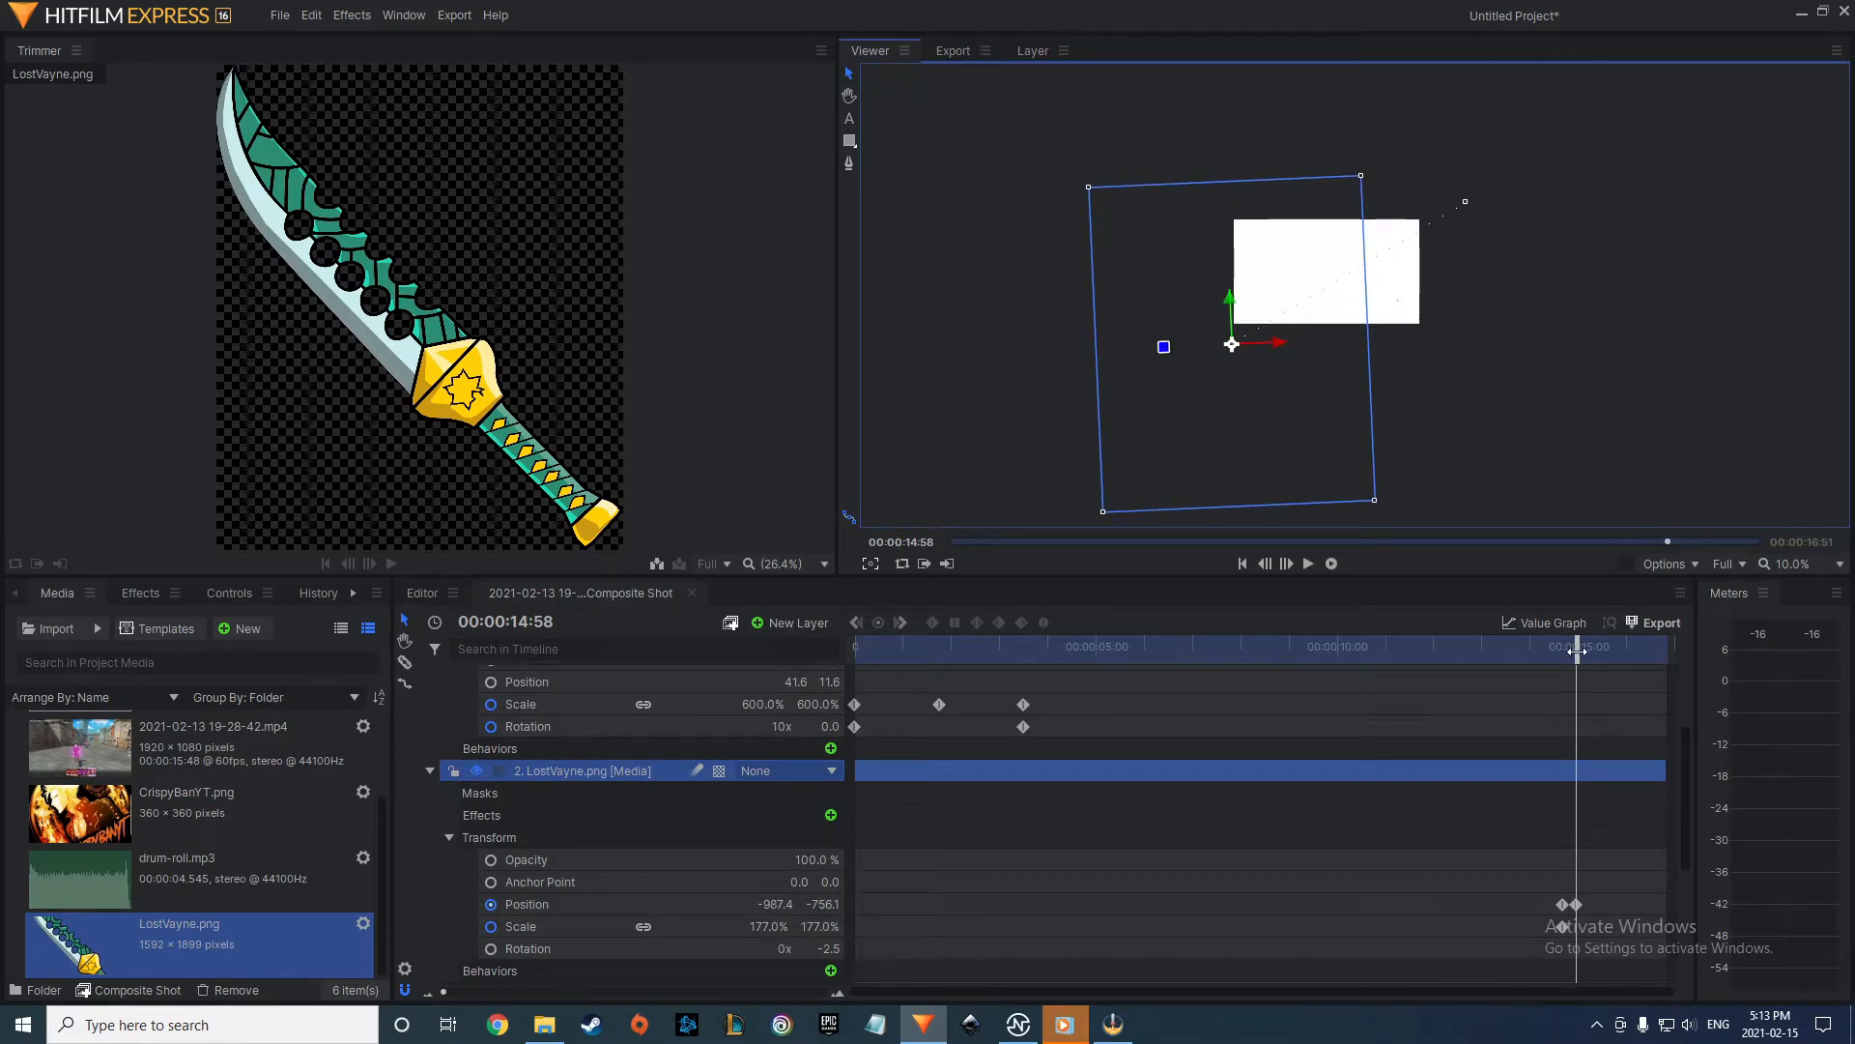
pyautogui.moveTo(1577, 650); pyautogui.dragTo(1543, 648)
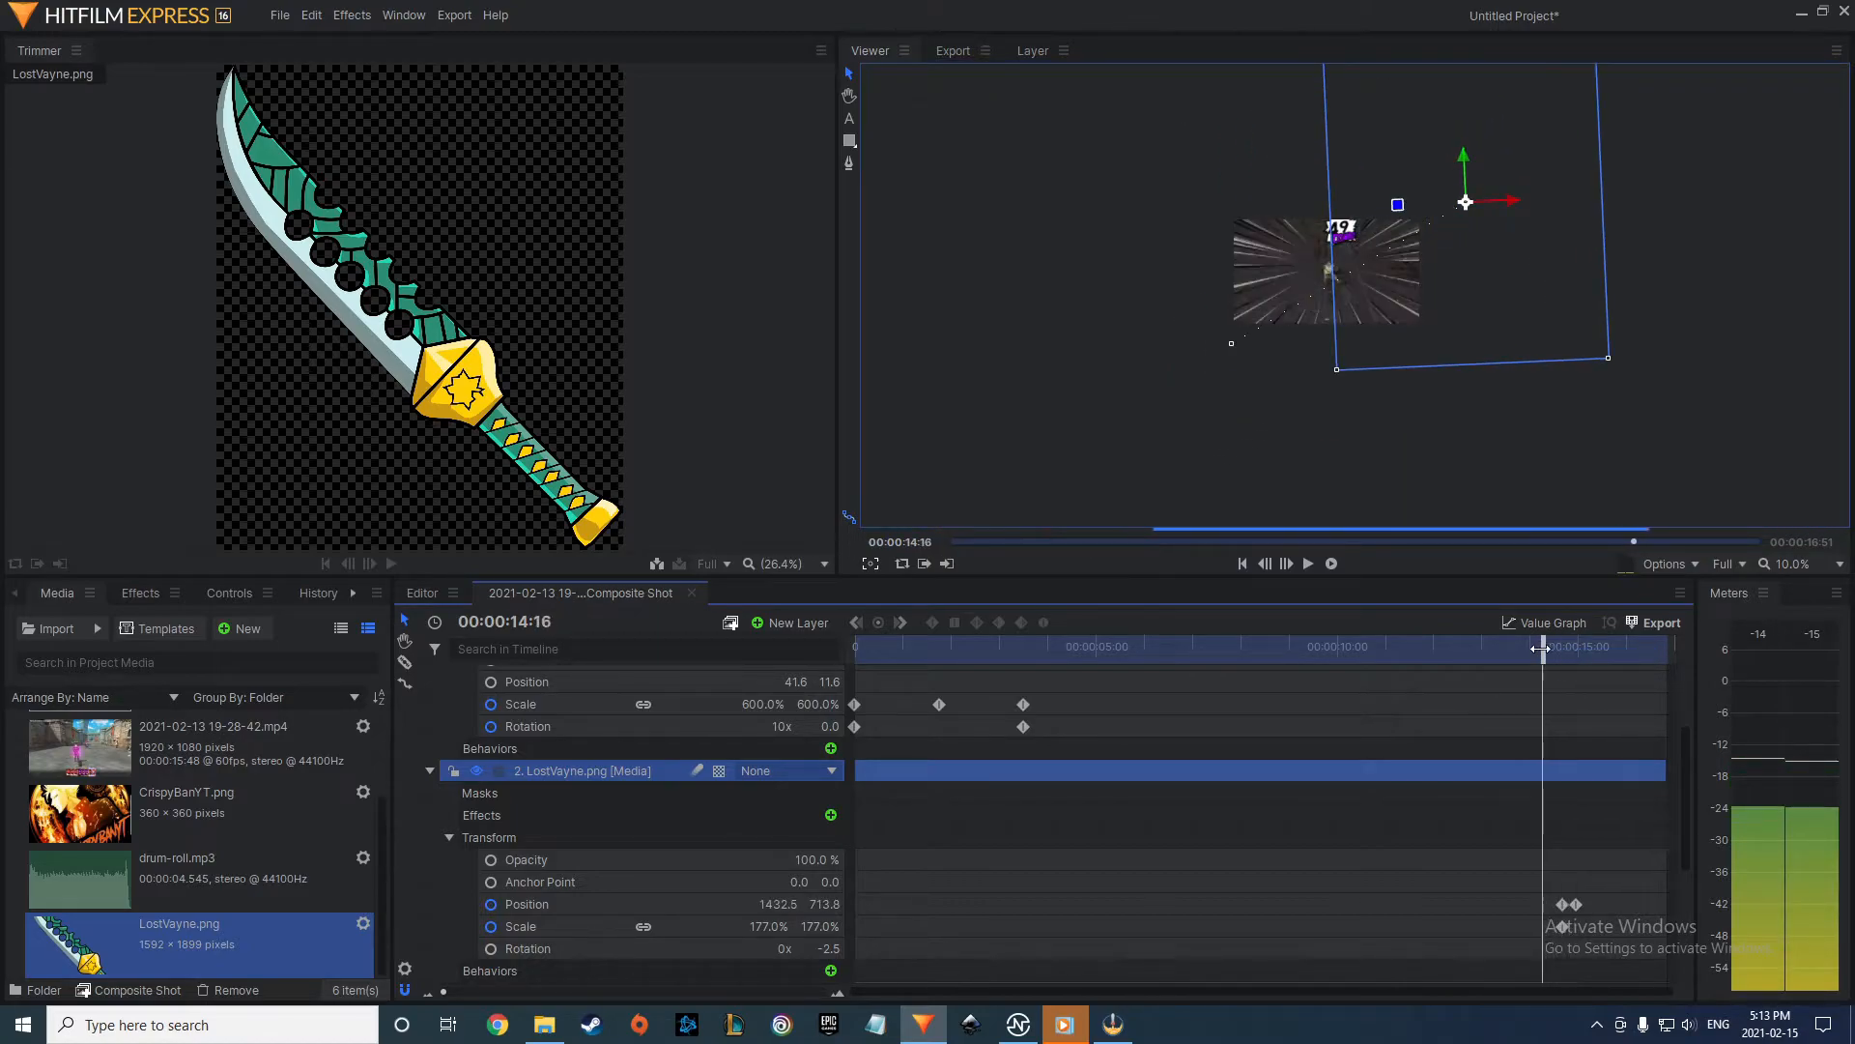
# Play the composite shot from about 00:00:13:16 to check the sword's sweep across the frame.
pyautogui.scroll(4, 1302, 333)
pyautogui.moveTo(1318, 397); pyautogui.dragTo(1206, 488)
pyautogui.moveTo(1549, 659); pyautogui.dragTo(1508, 657)
pyautogui.click(1307, 563)
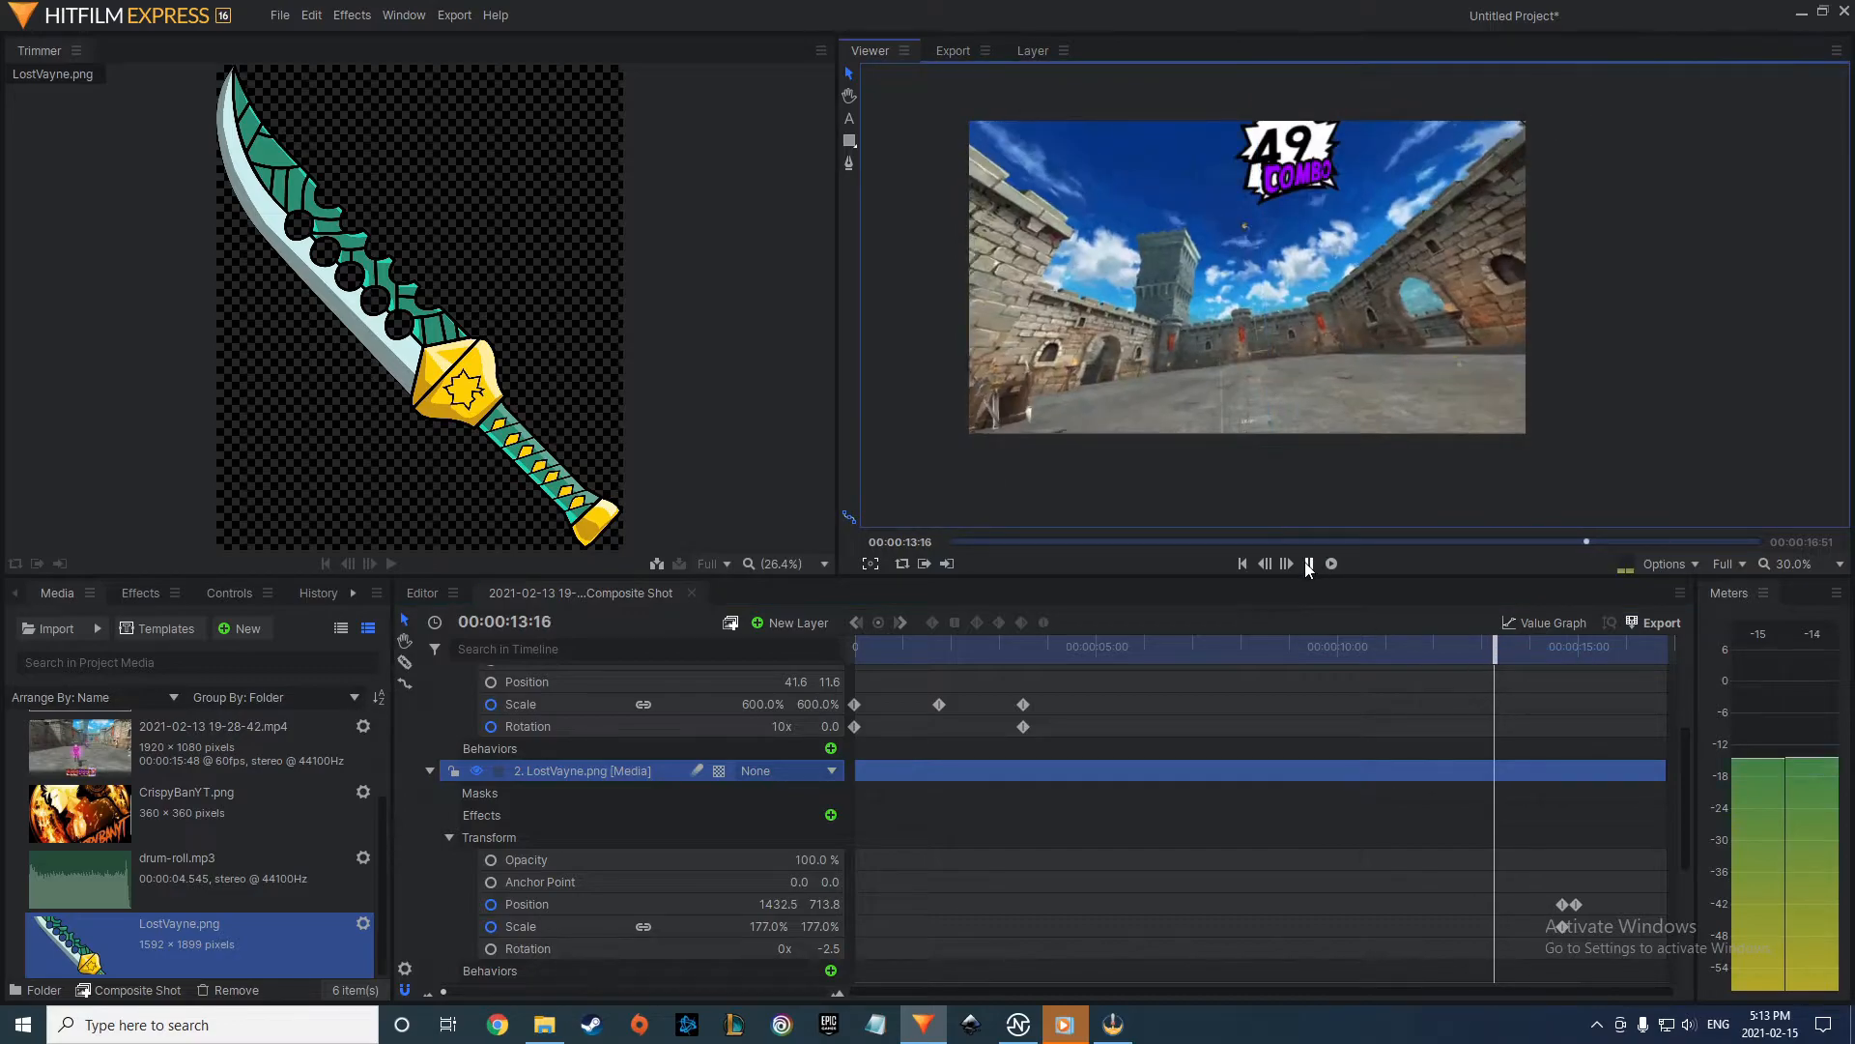
pyautogui.click(1307, 563)
# Move the last Position keyframe of LostVayne.png to just after 00:00:15:02 and replay the sword's sweep.
pyautogui.moveTo(1603, 650); pyautogui.dragTo(1580, 653)
pyautogui.moveTo(1577, 905); pyautogui.dragTo(1589, 909)
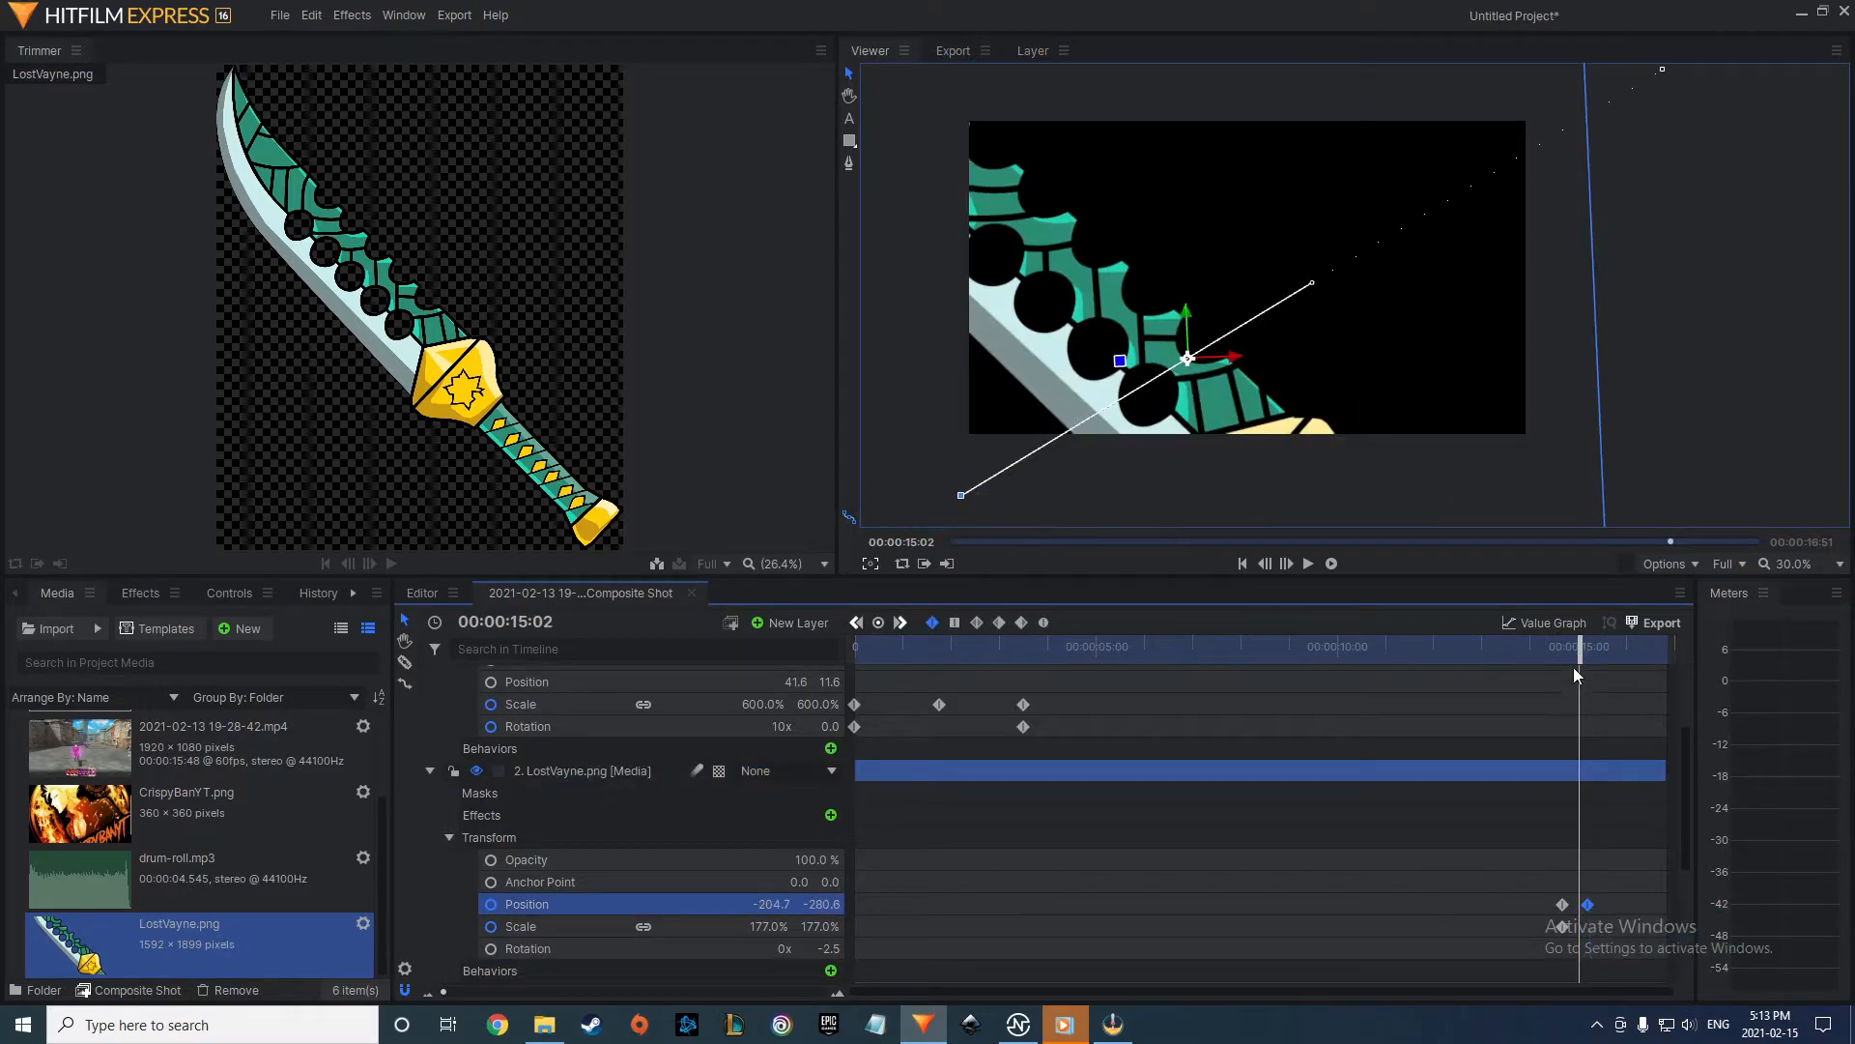
pyautogui.click(1330, 564)
pyautogui.click(1308, 564)
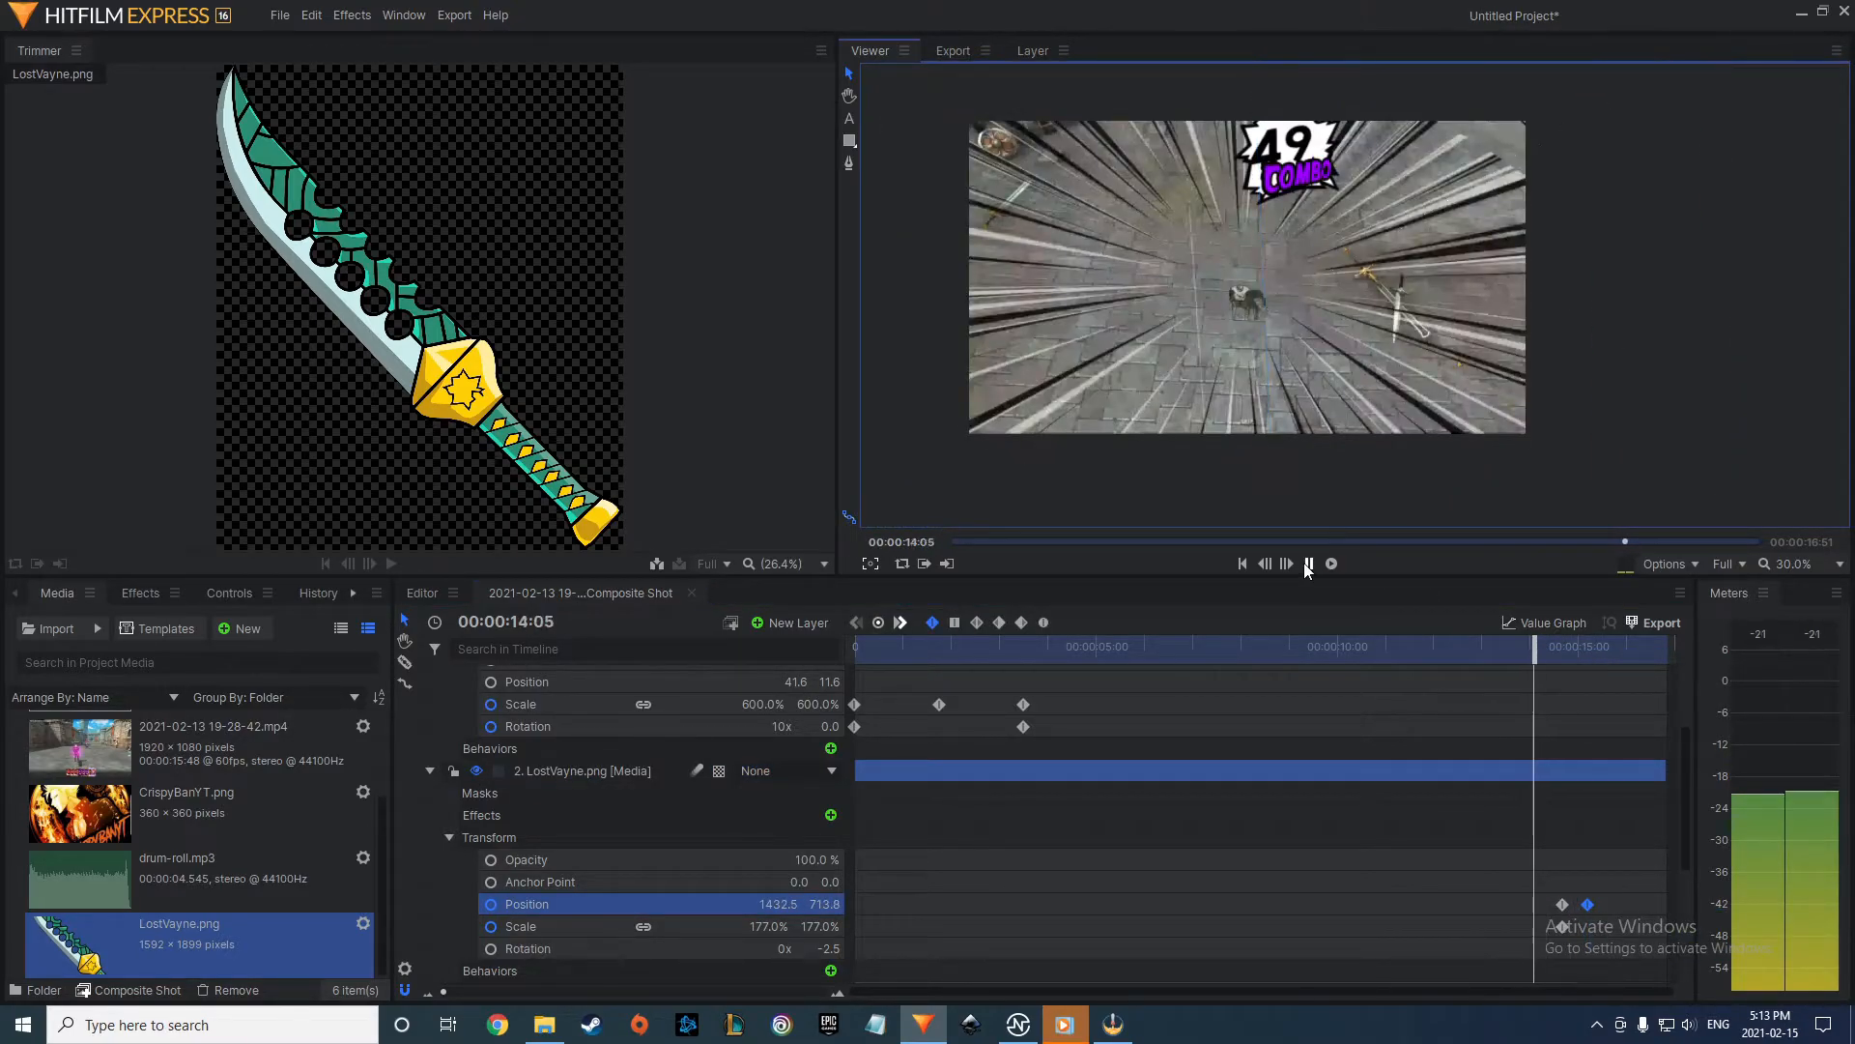
pyautogui.click(1307, 564)
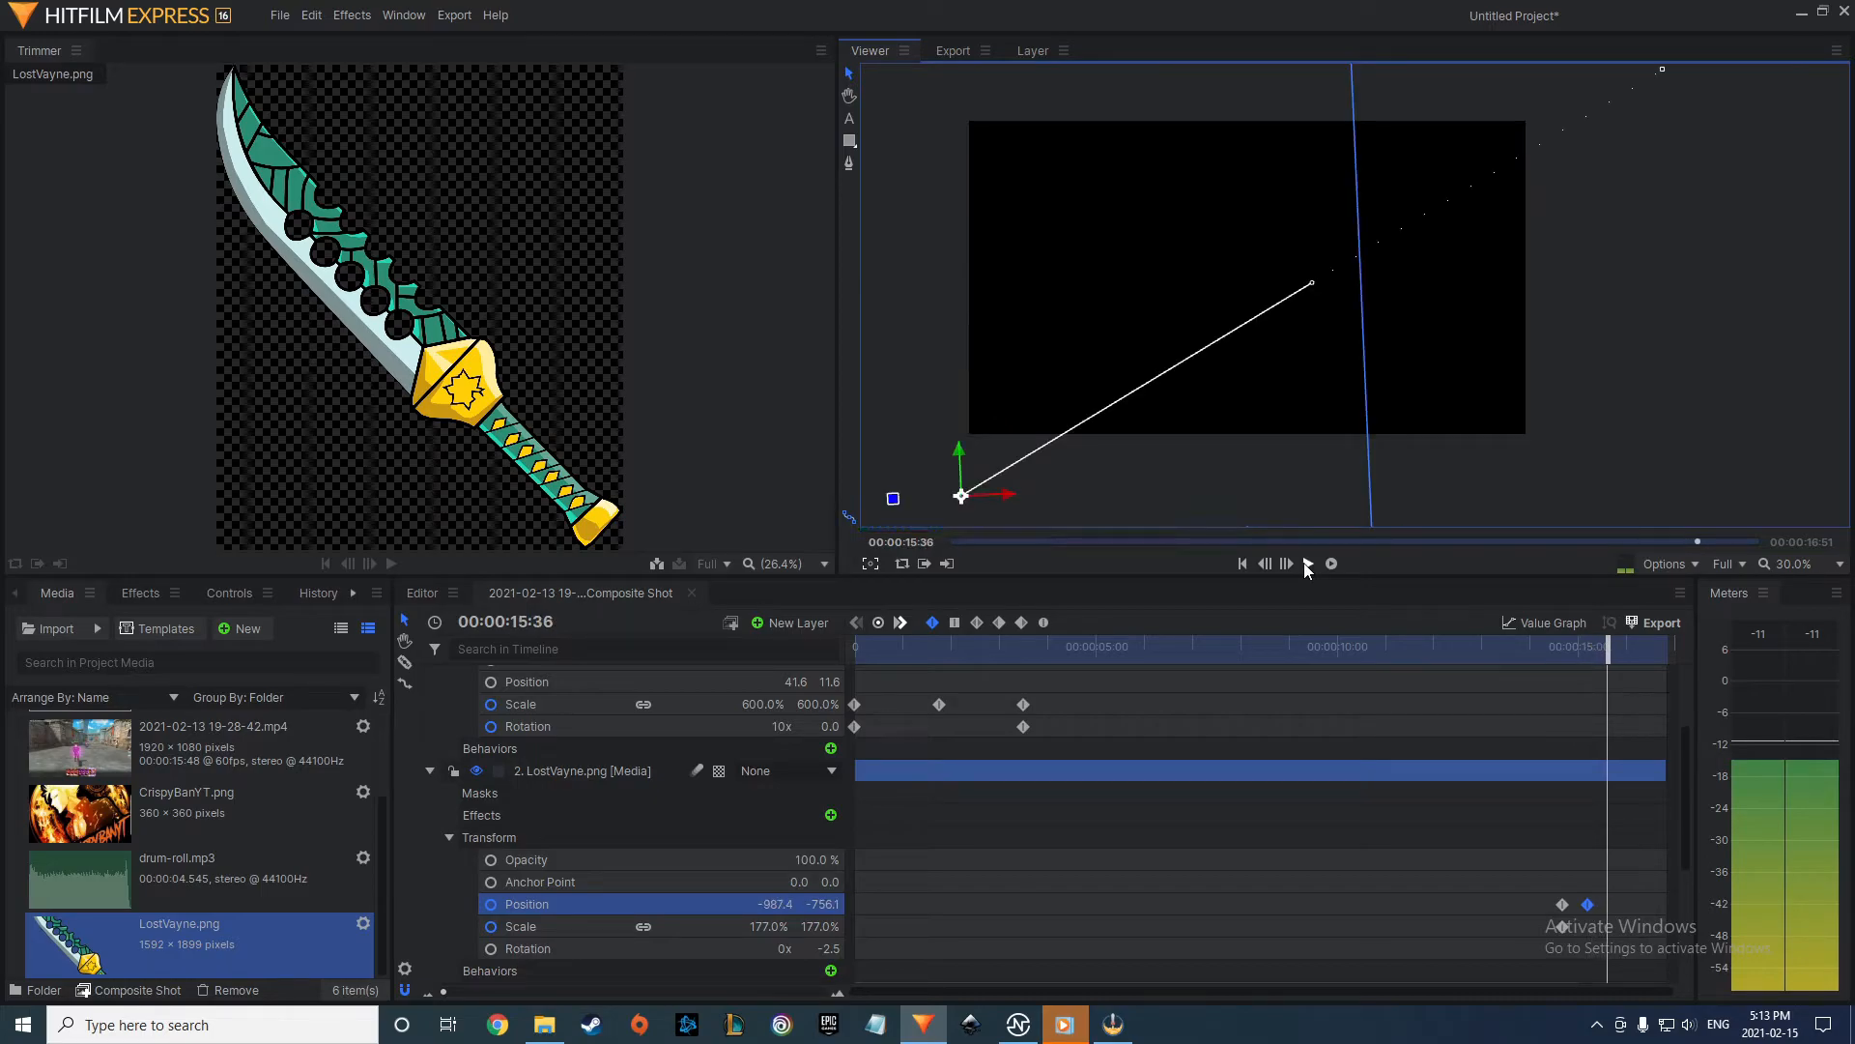
# Retime the LostVayne.png keyframes to start at about 00:00:14:16, with two intermediate Position keyframes, and scrub through the composite shot.
pyautogui.moveTo(1530, 871); pyautogui.dragTo(1565, 945)
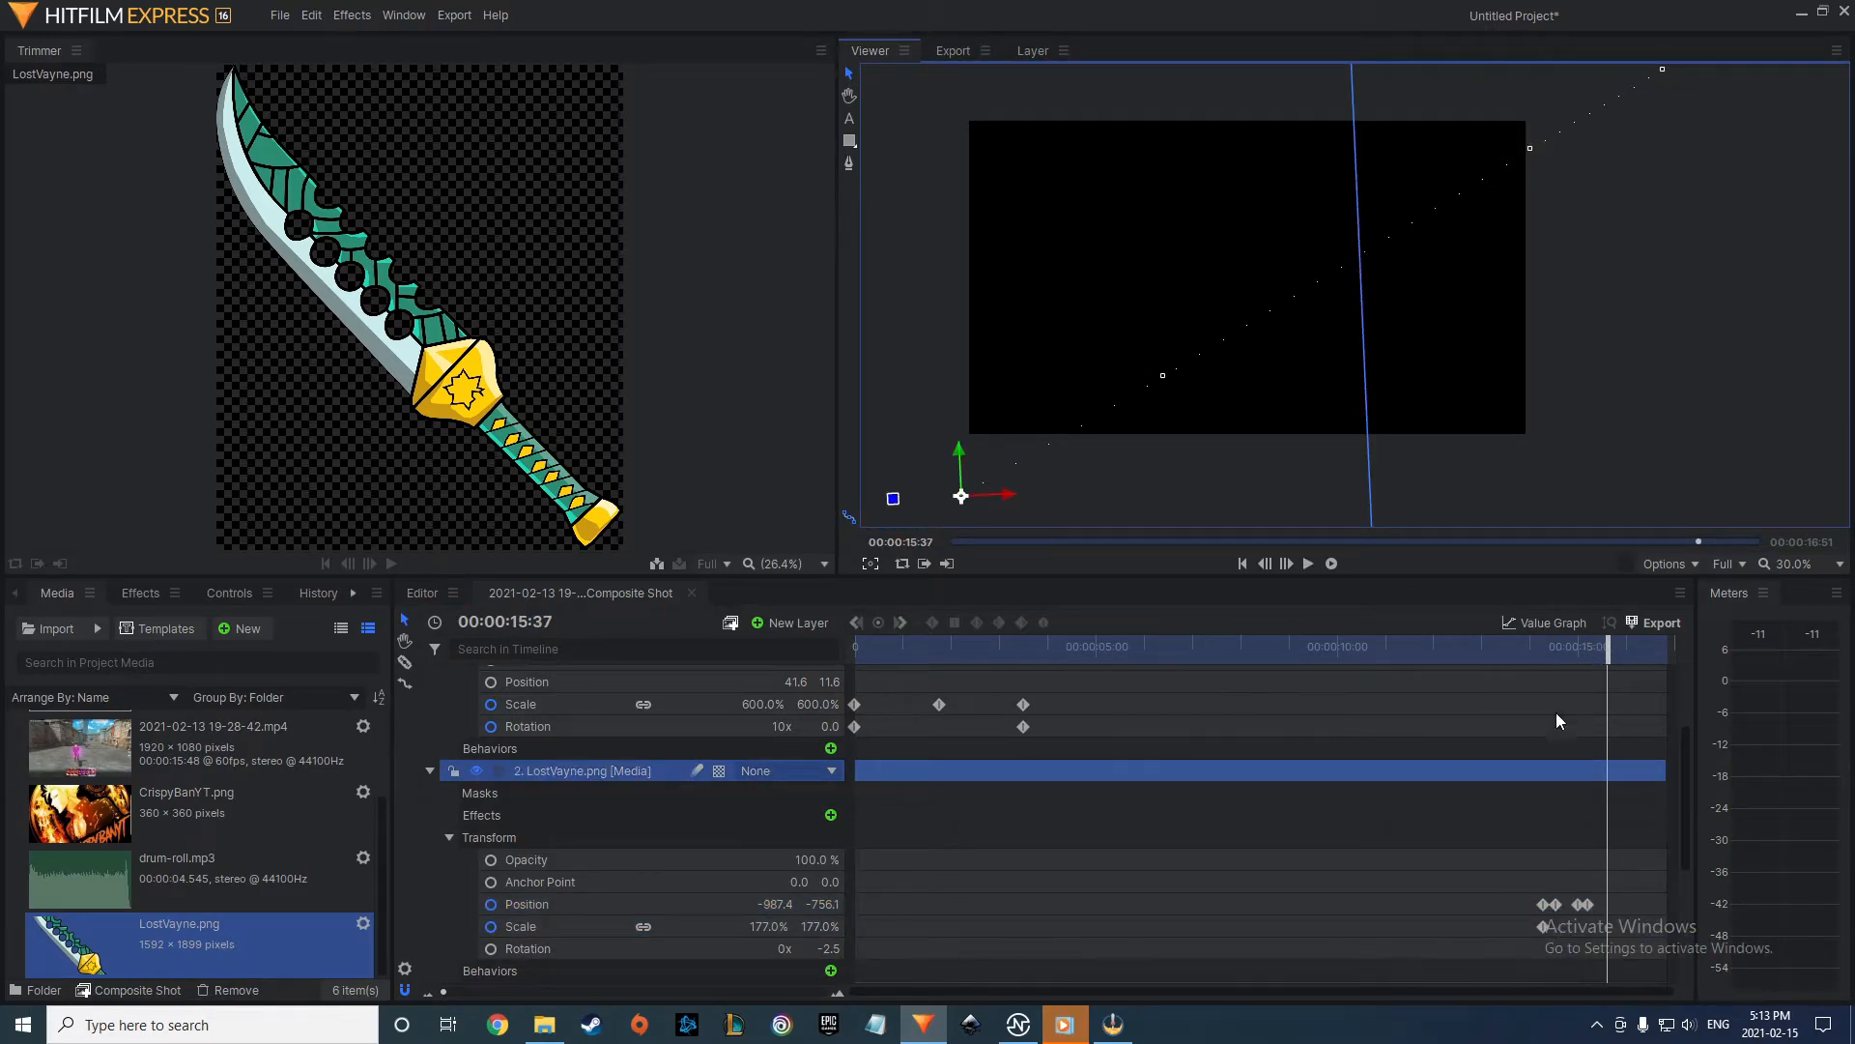
pyautogui.moveTo(1615, 655); pyautogui.dragTo(704, 676)
pyautogui.moveTo(939, 667); pyautogui.dragTo(1501, 639)
pyautogui.moveTo(70, 757); pyautogui.dragTo(1580, 759)
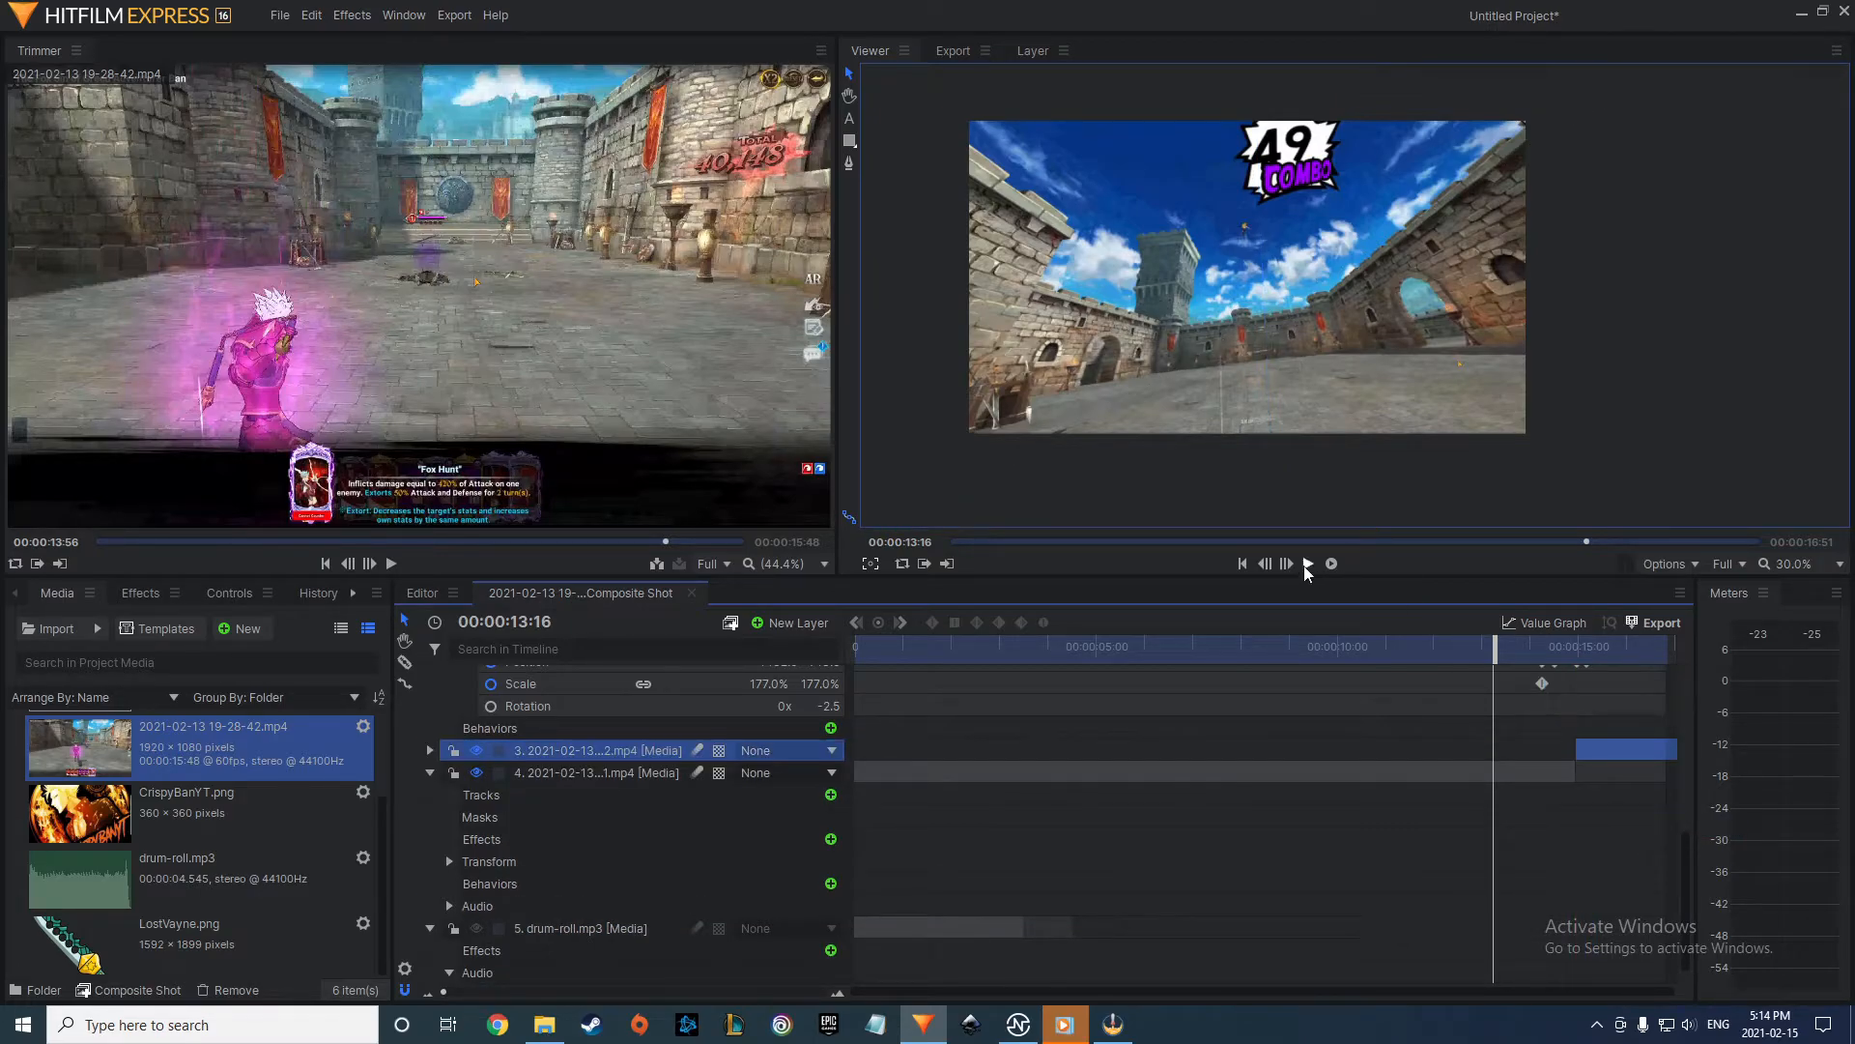
pyautogui.click(1306, 565)
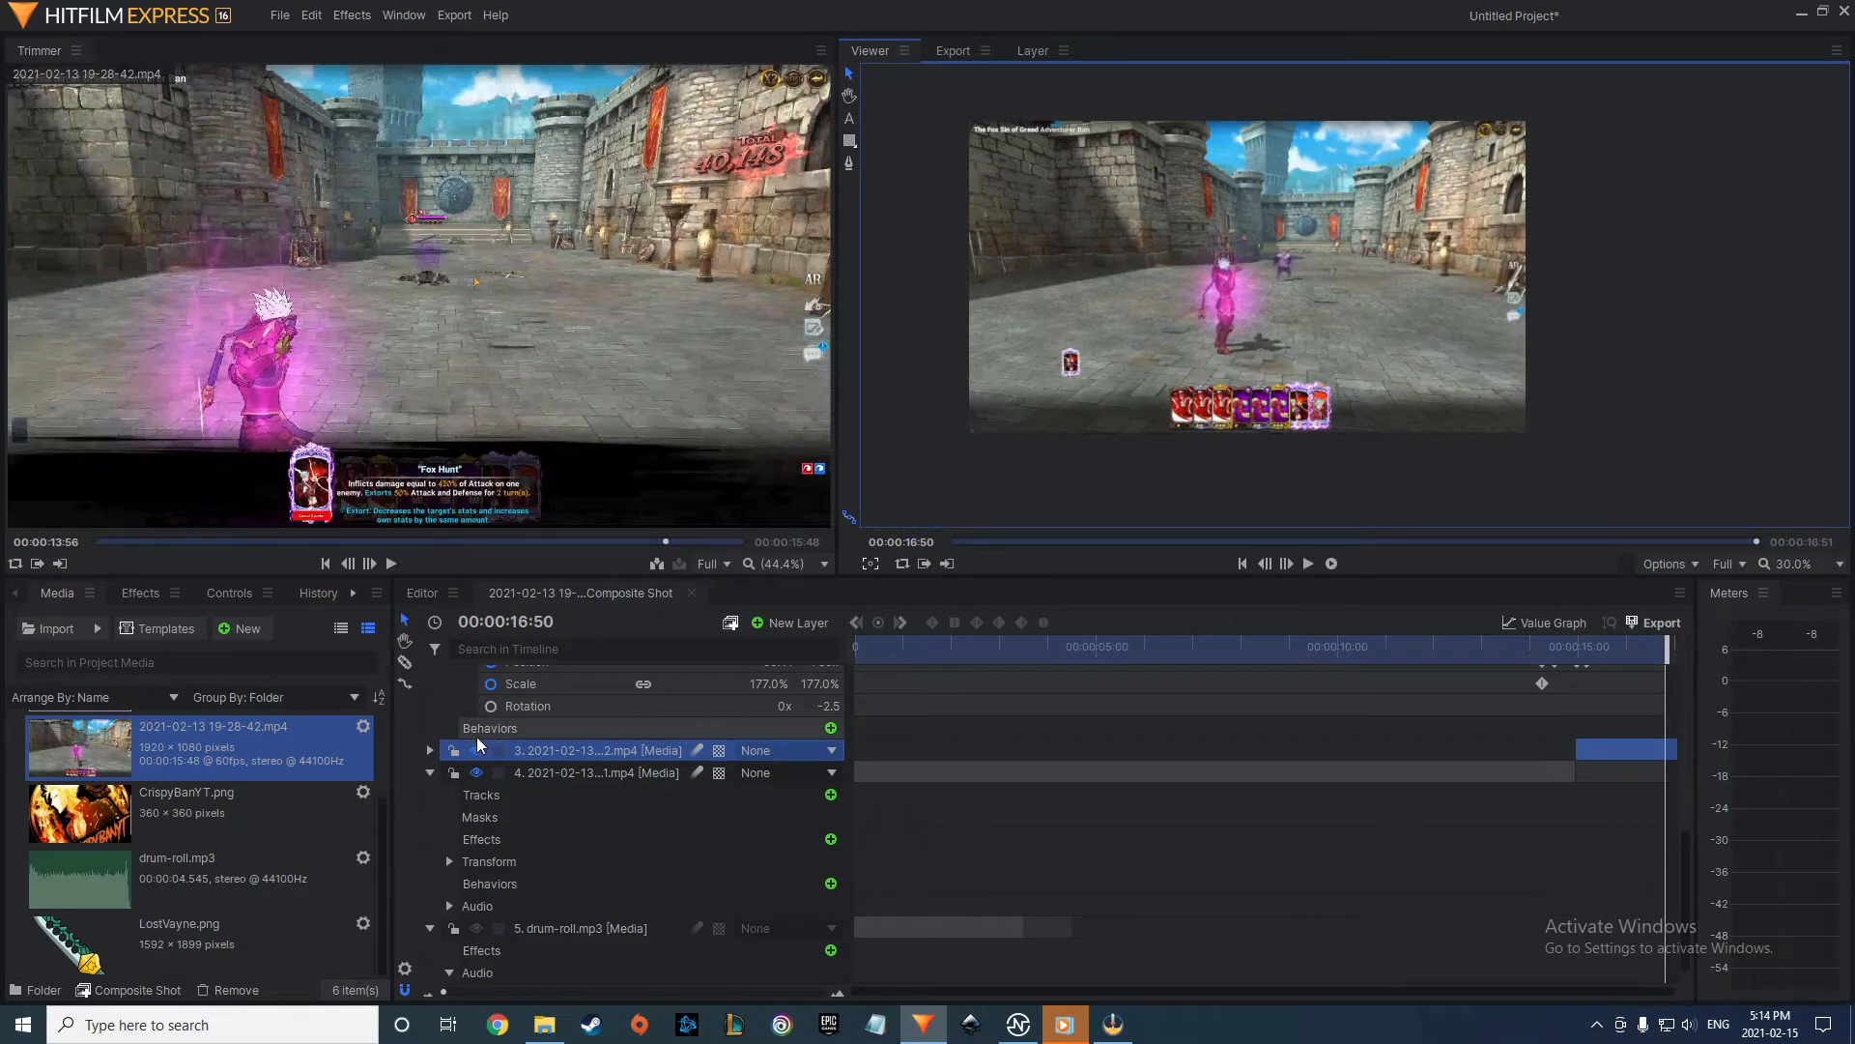
pyautogui.click(430, 750)
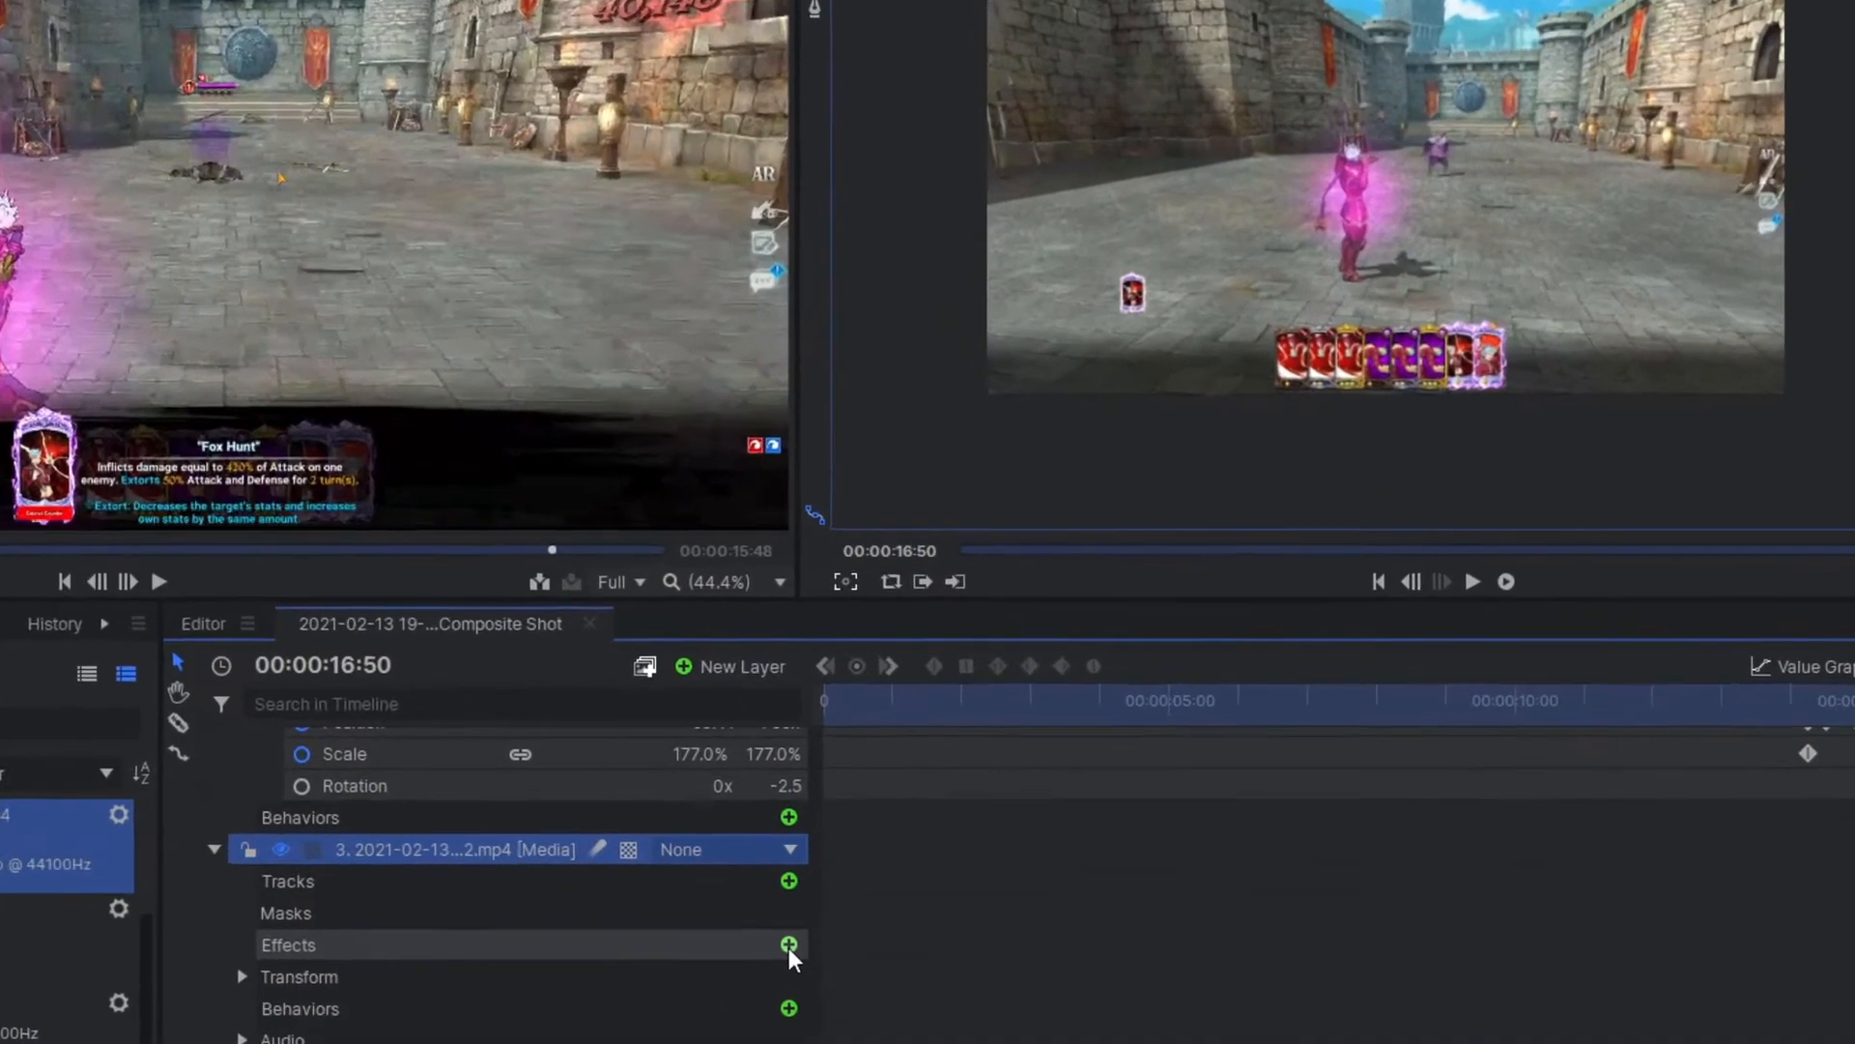
pyautogui.click(830, 817)
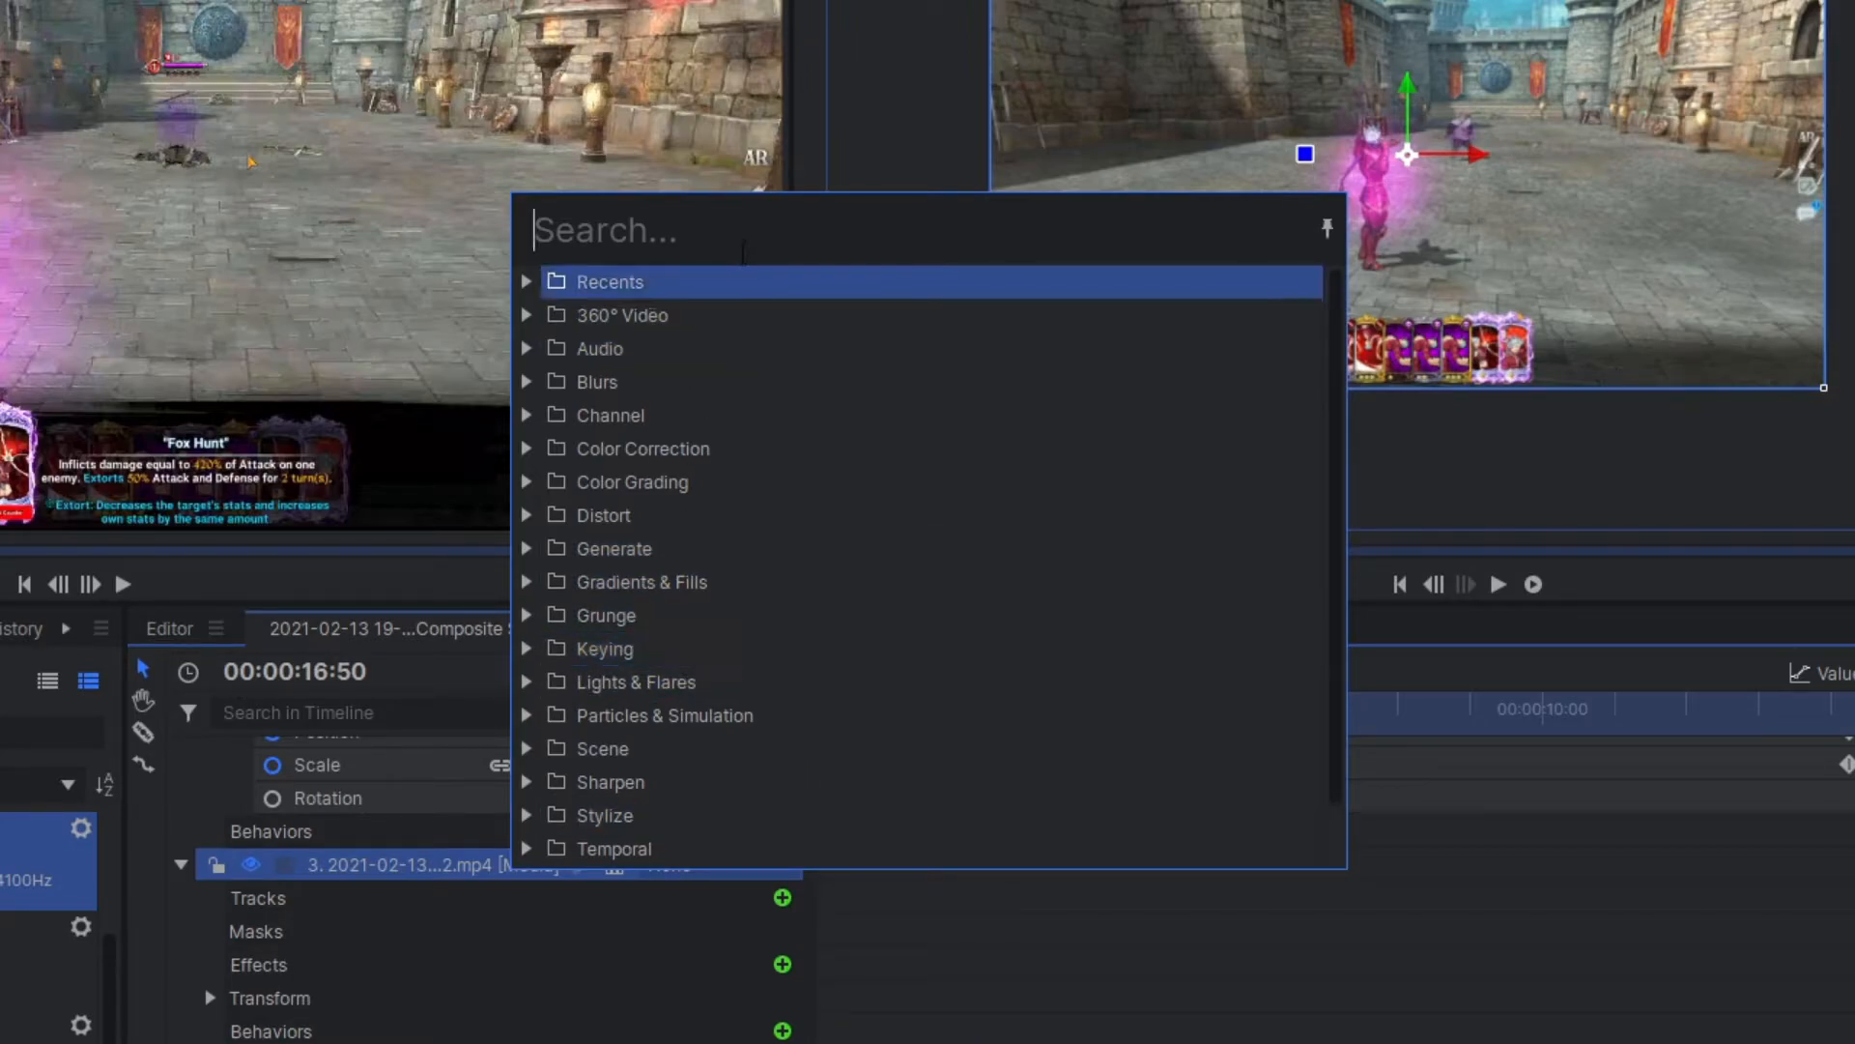
pyautogui.write('t')
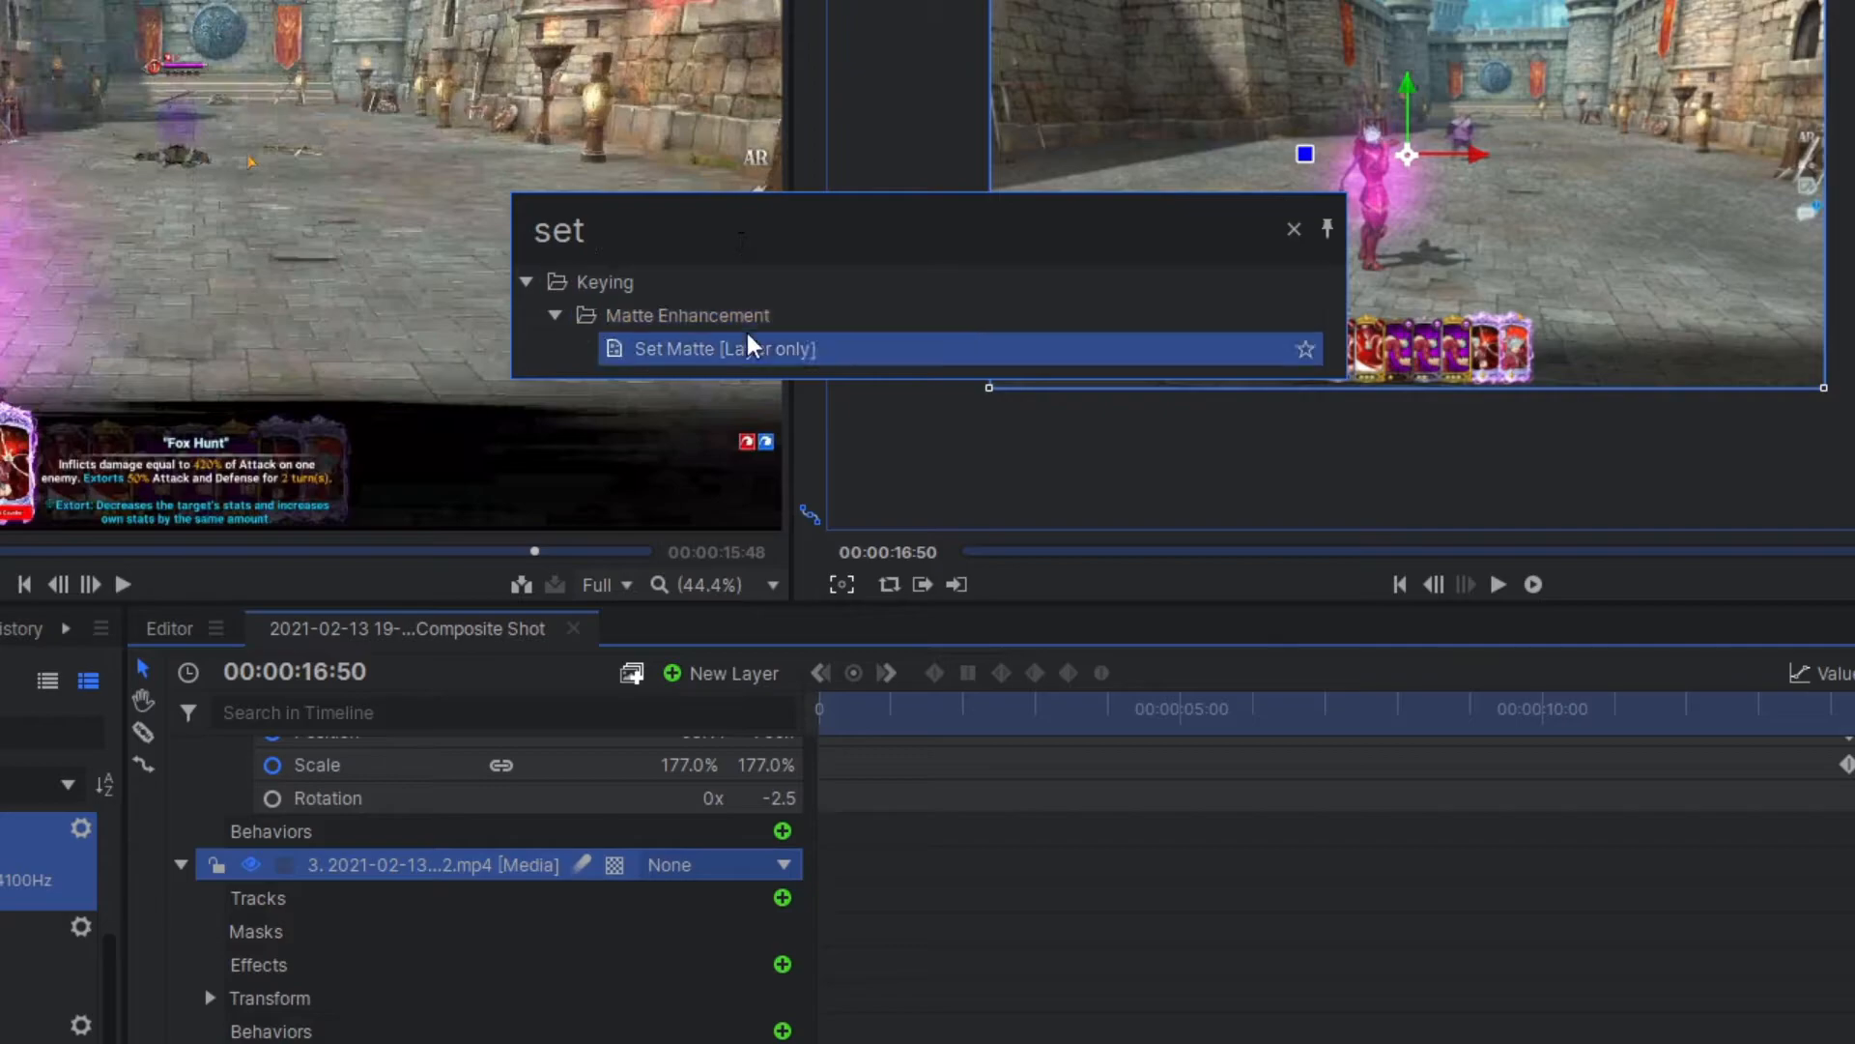
pyautogui.doubleClick(717, 351)
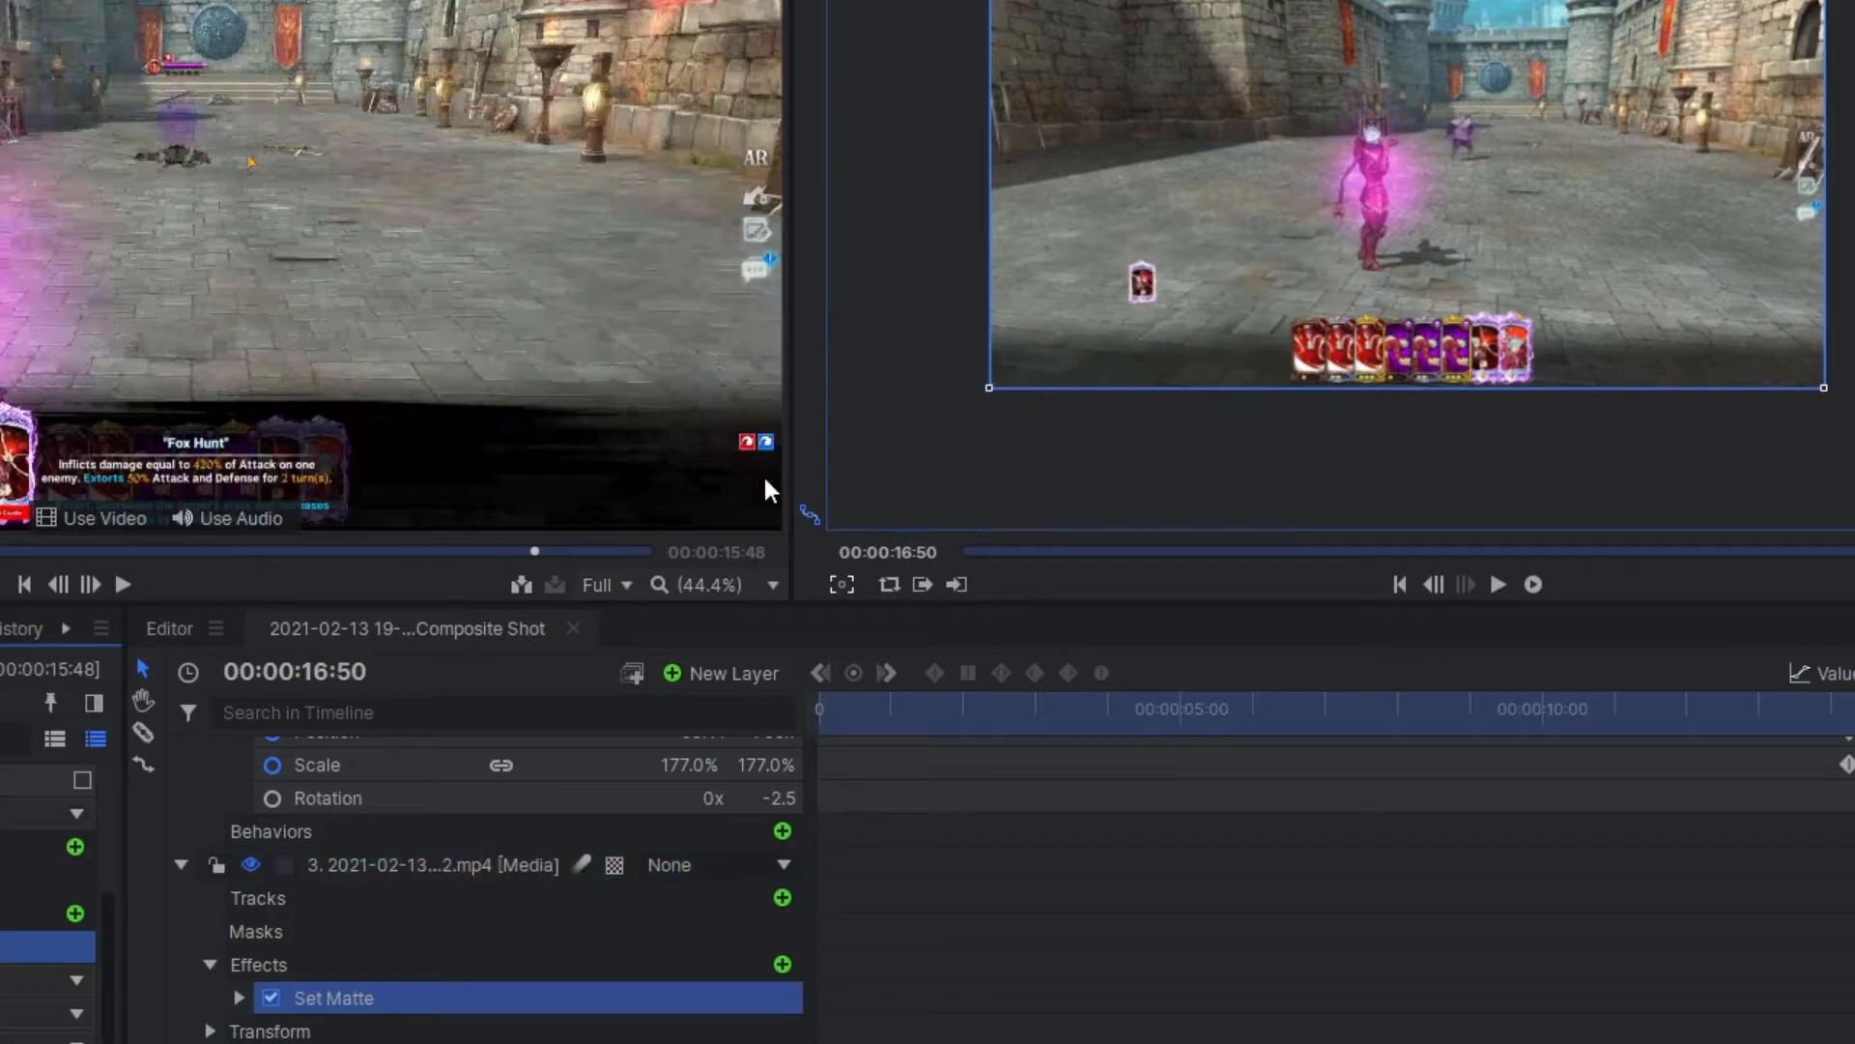
pyautogui.click(240, 998)
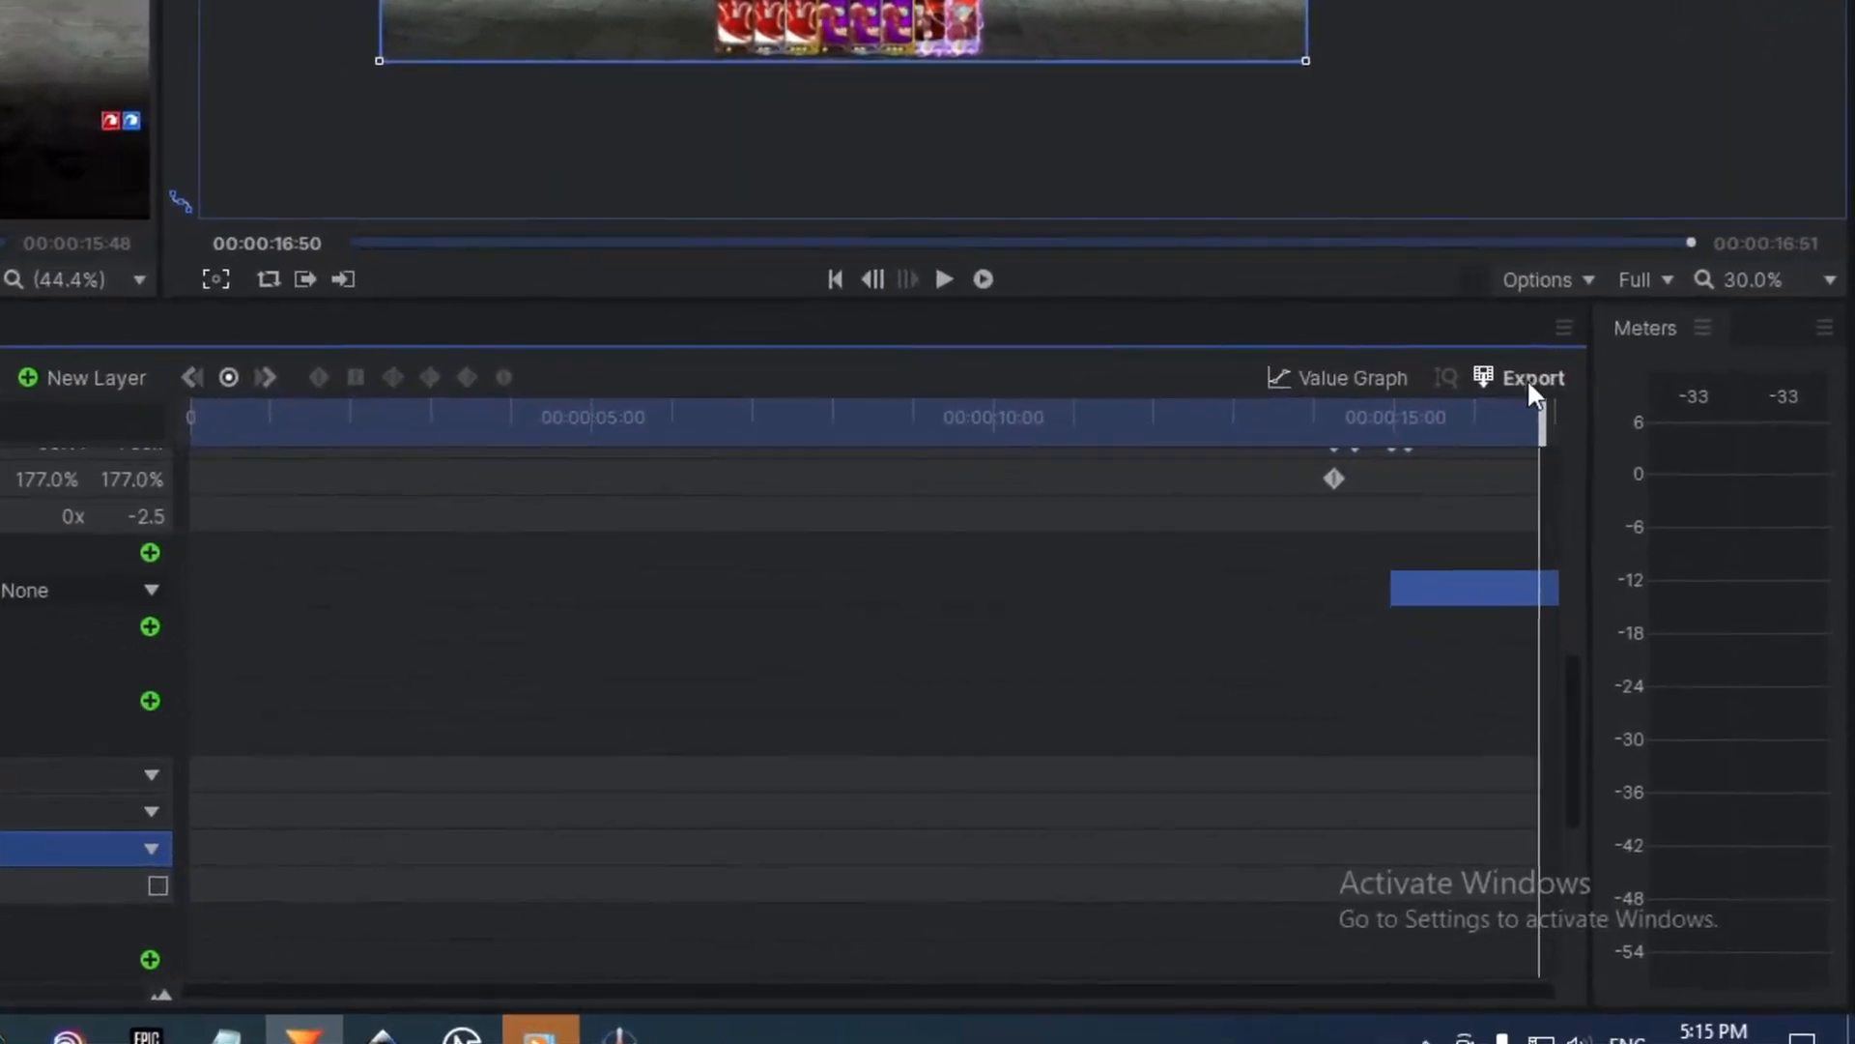
# Add the composite shot's contents to the export queue.
pyautogui.click(1607, 531)
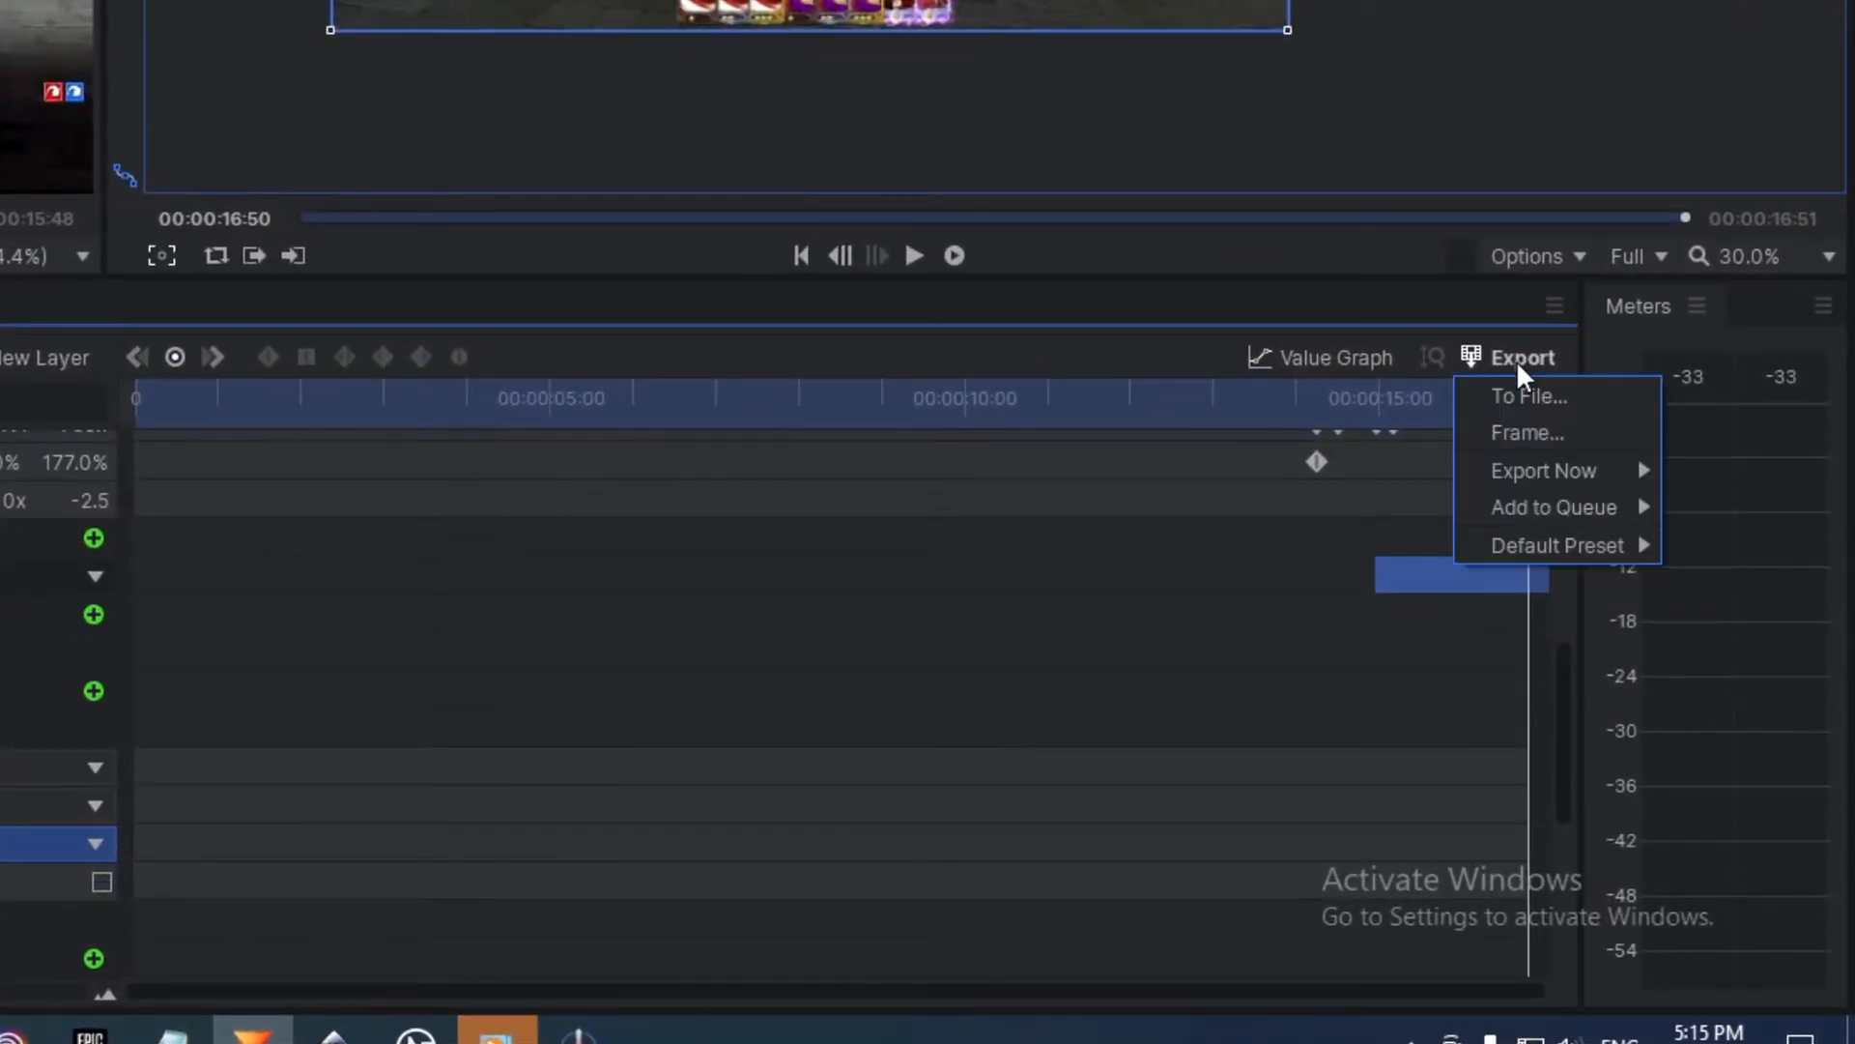
pyautogui.moveTo(1642, 650)
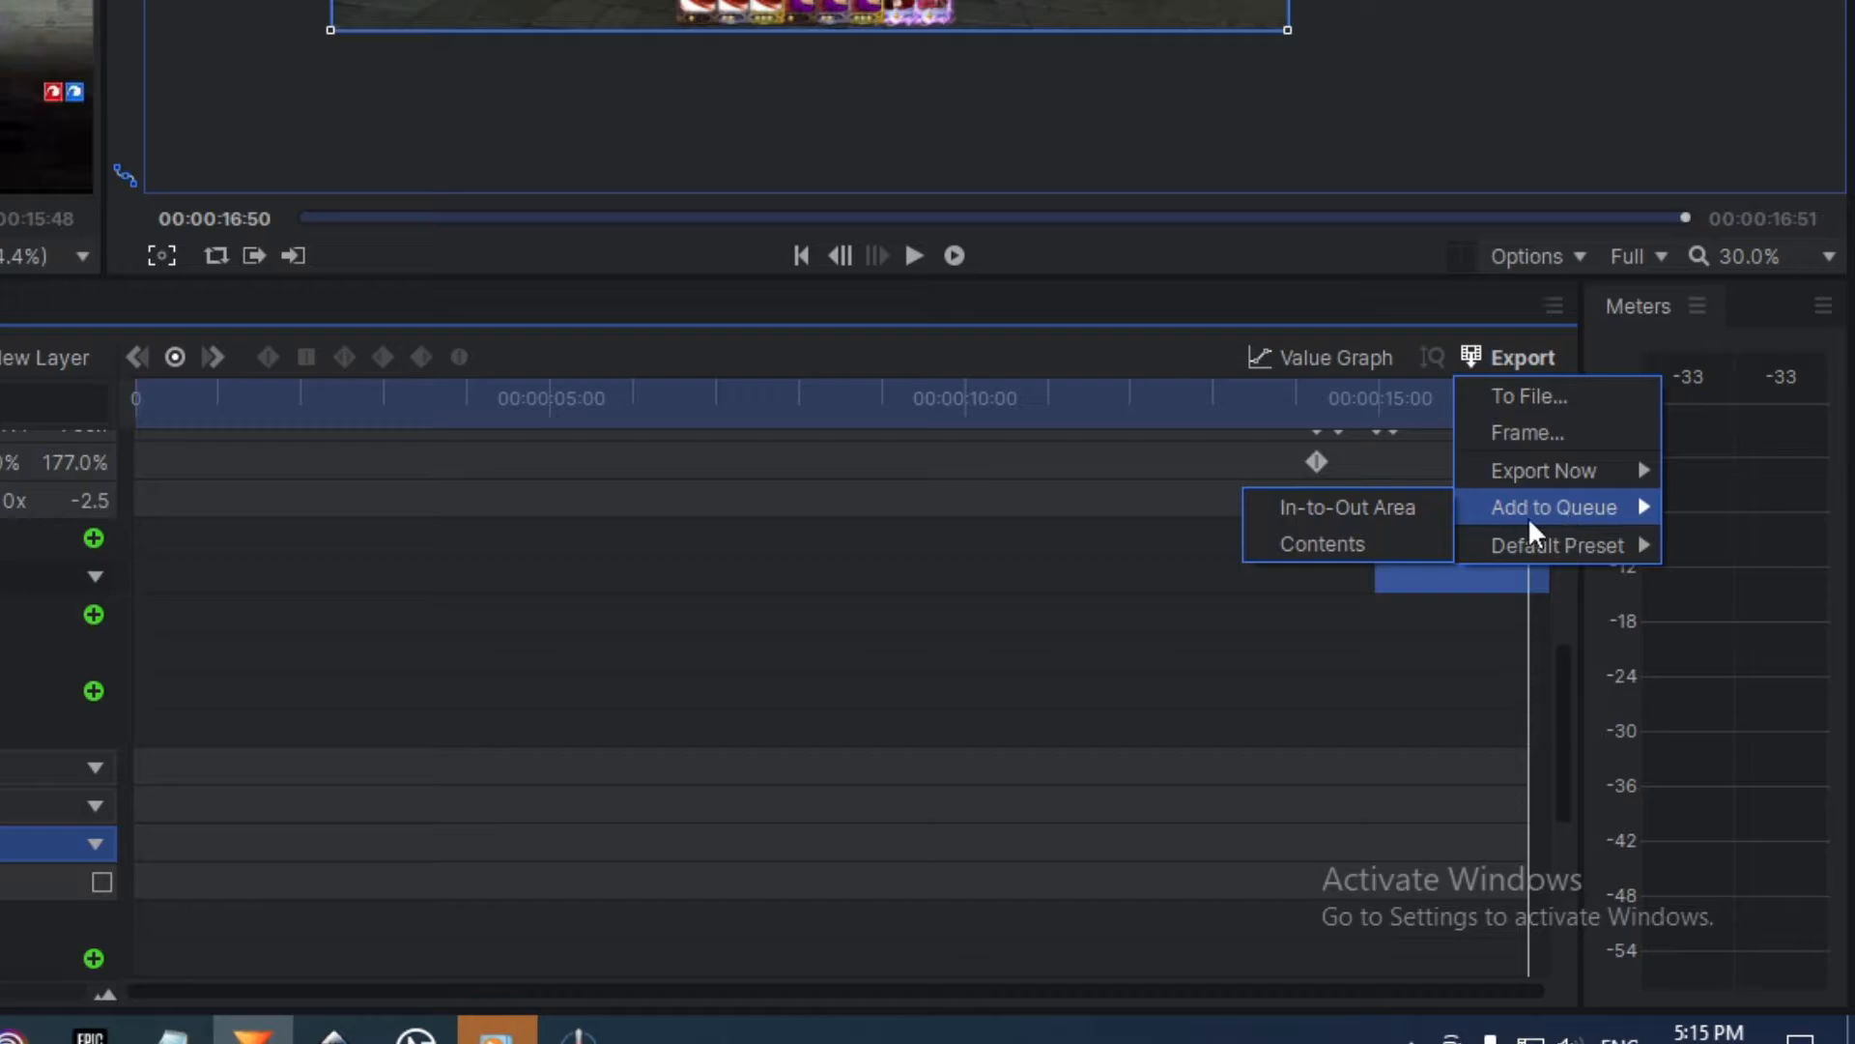
pyautogui.click(1326, 542)
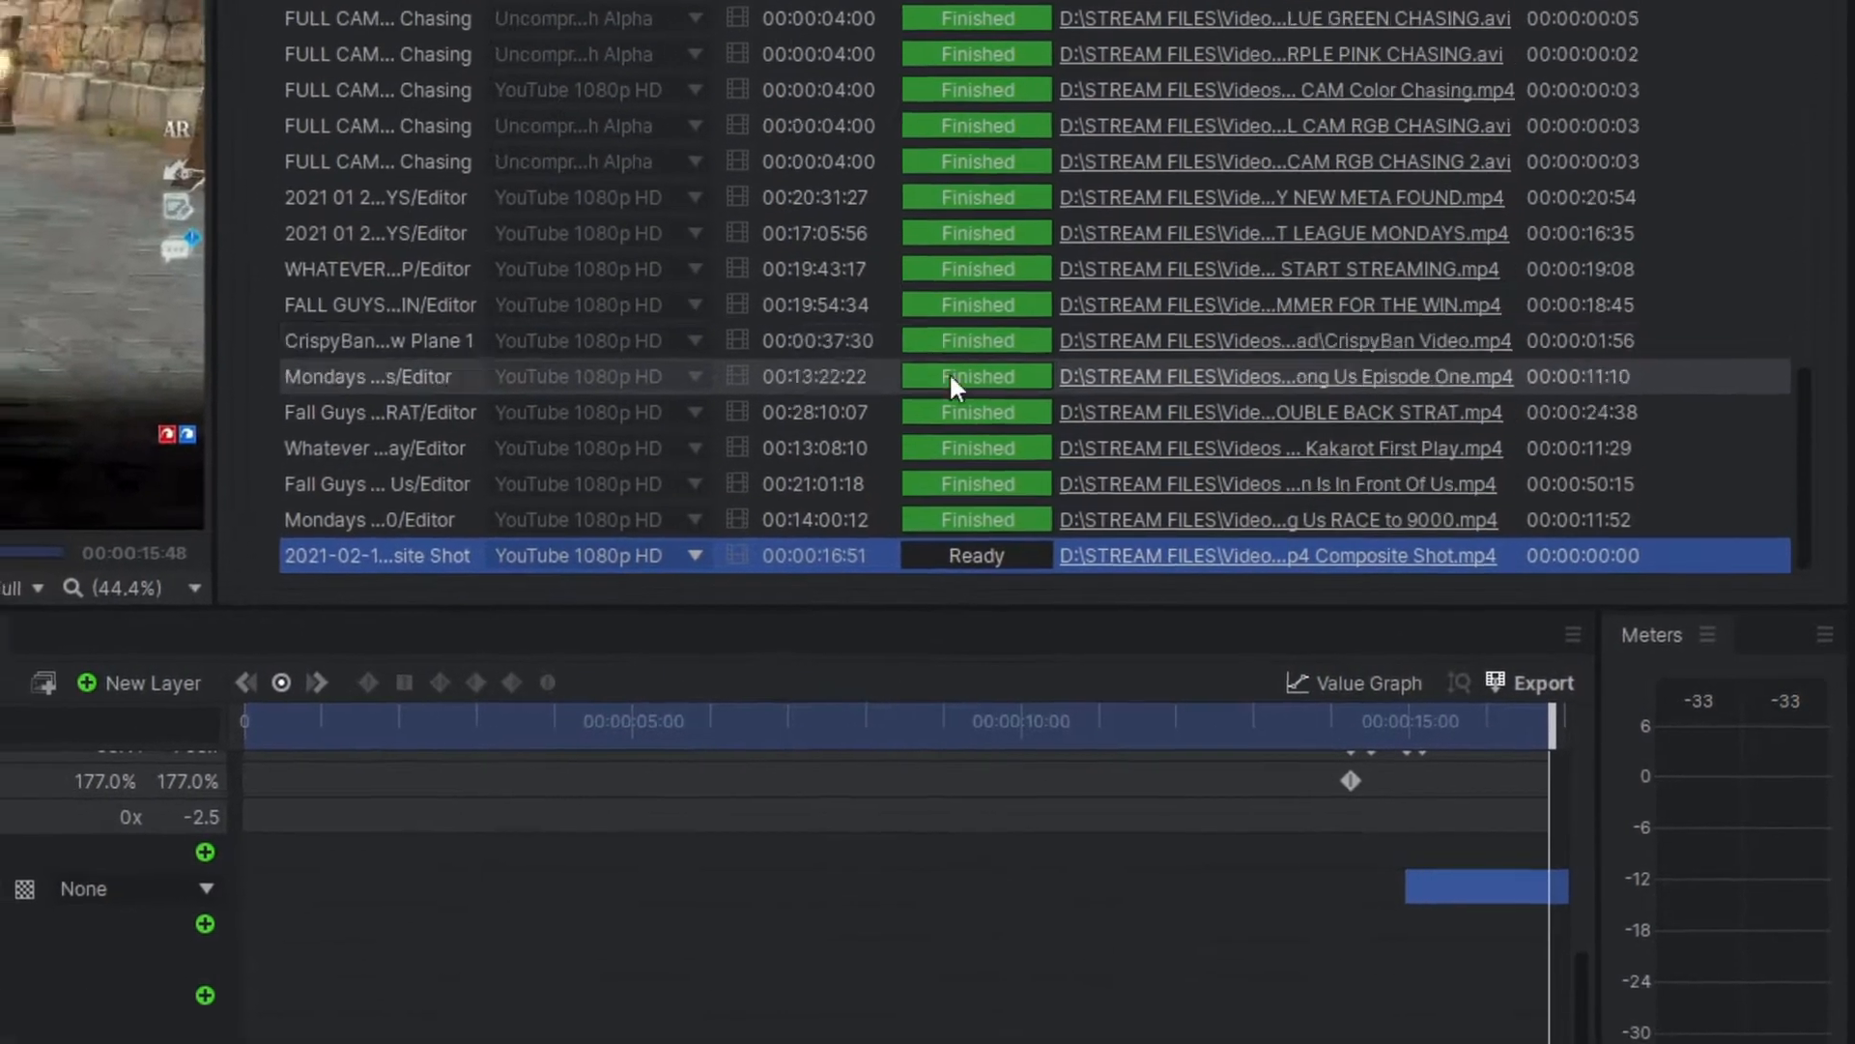
# Look through the export queue from its oldest entry down to the newly queued composite shot.
pyautogui.scroll(10, 951, 379)
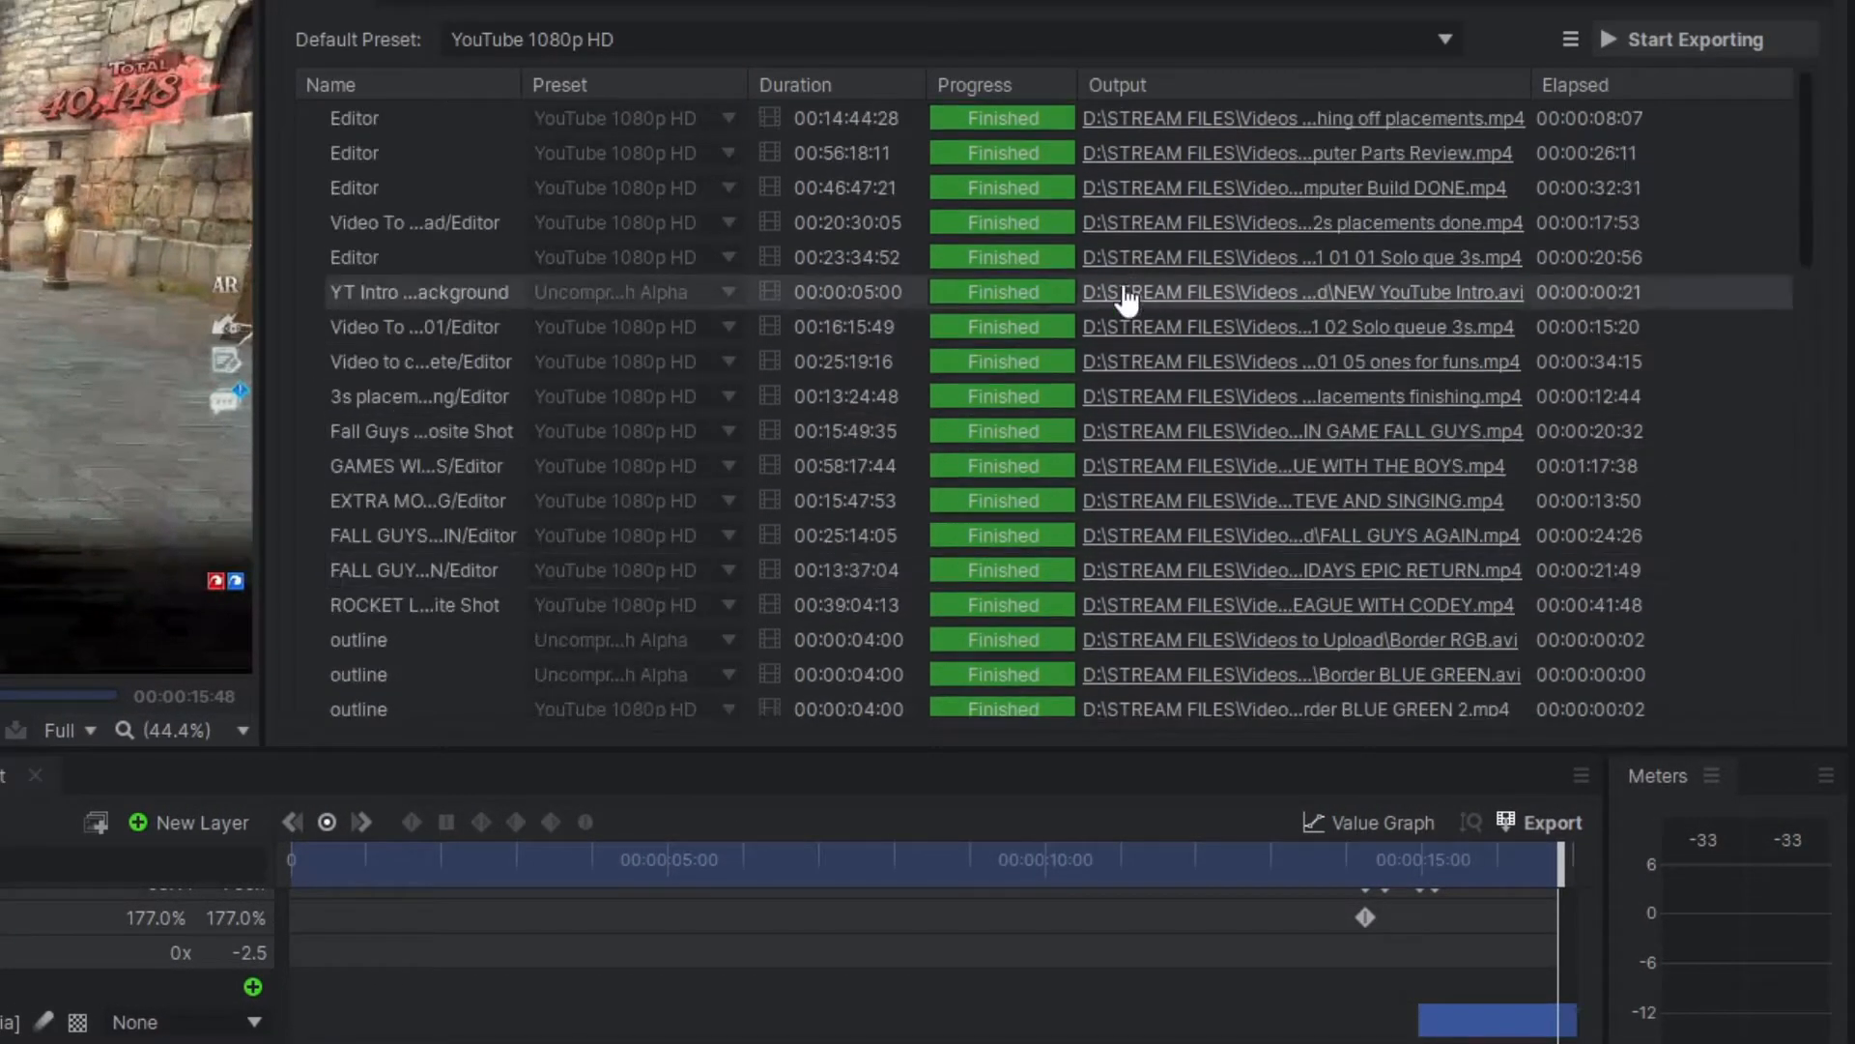
pyautogui.scroll(-10, 1127, 298)
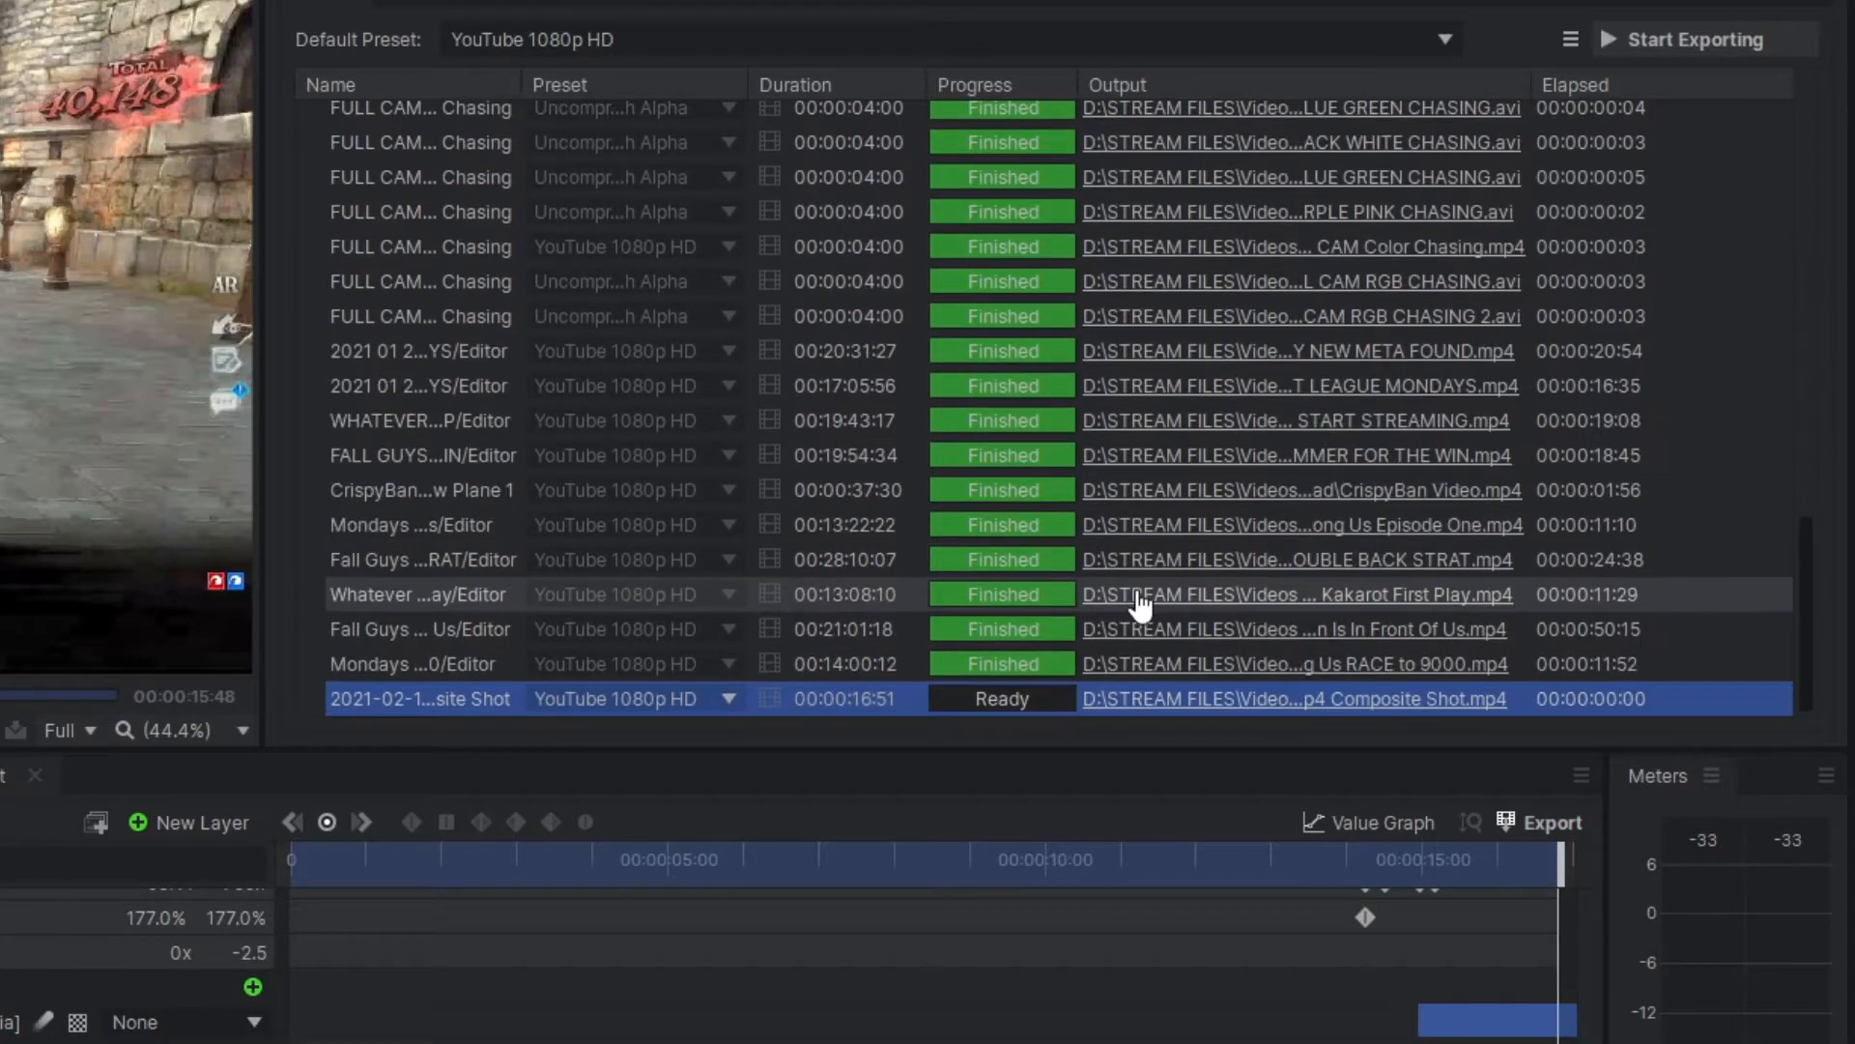
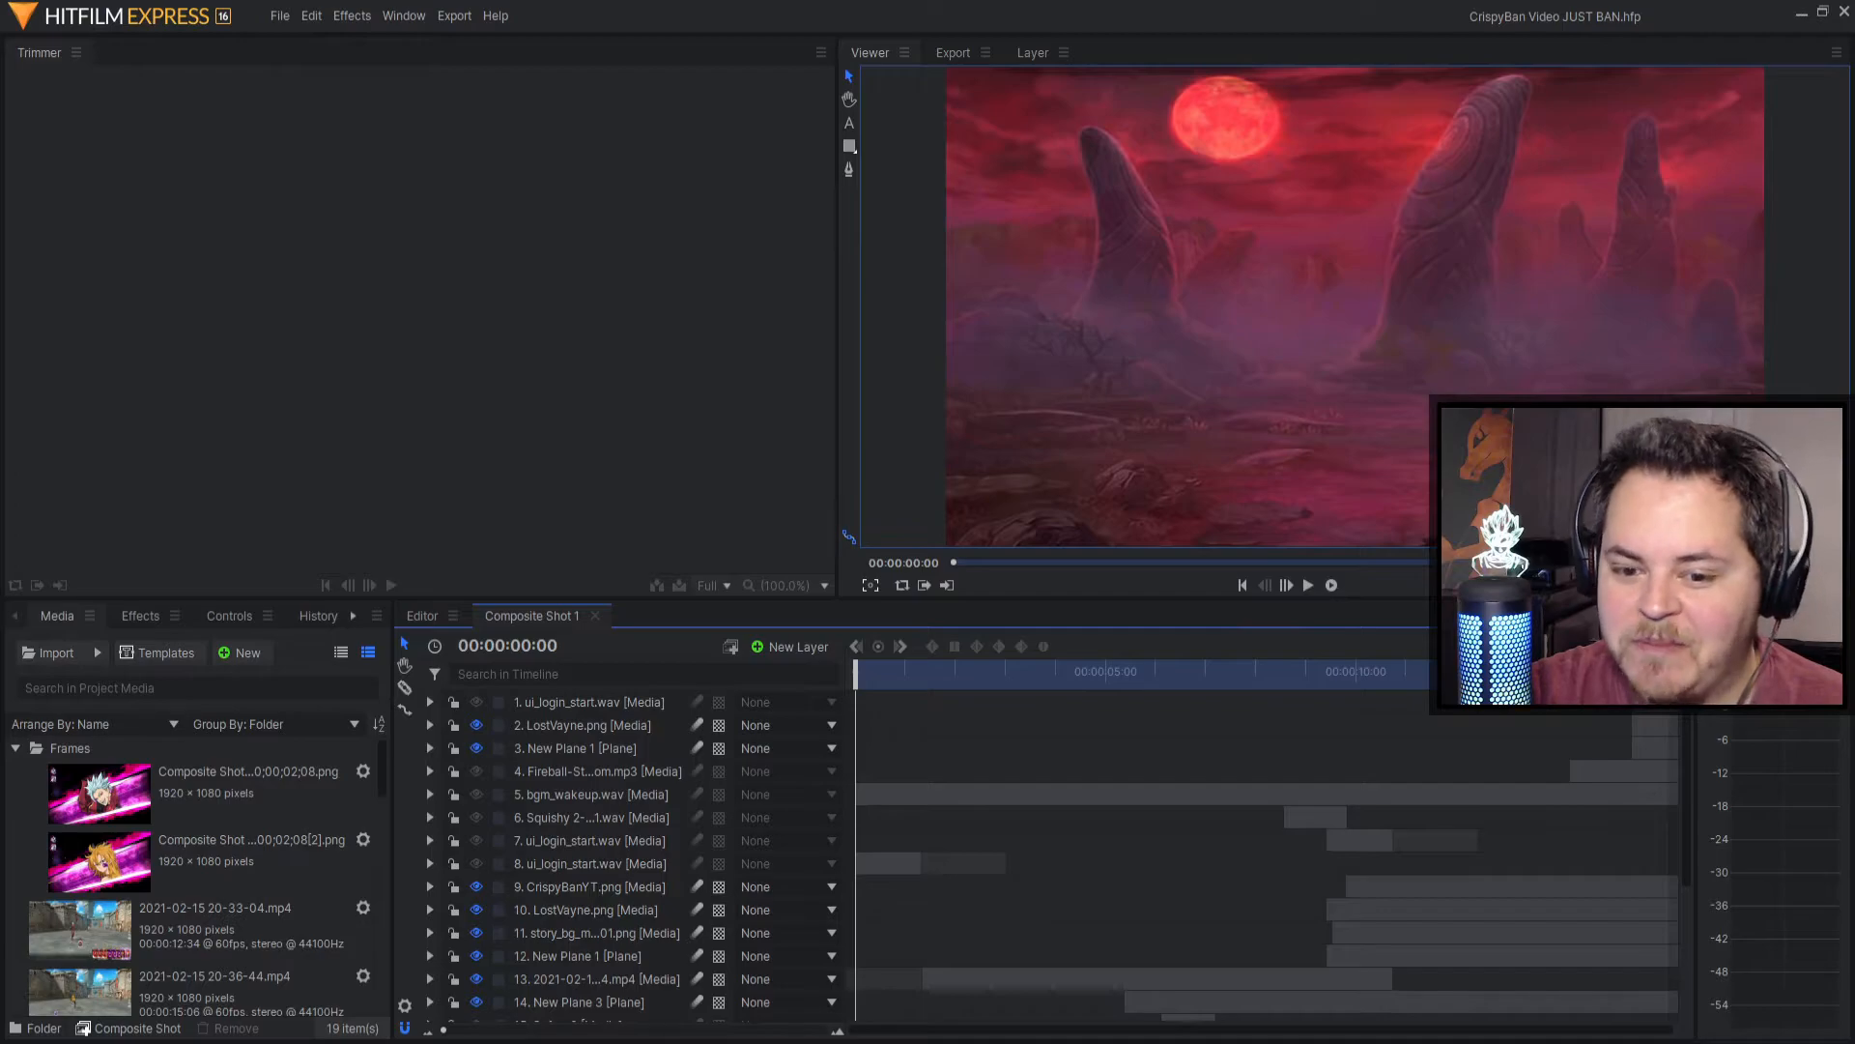
# Play Composite Shot 1 of the CrispyBan Video JUST BAN project, and magnify its timeline to look through the layer stack.
pyautogui.press('space')
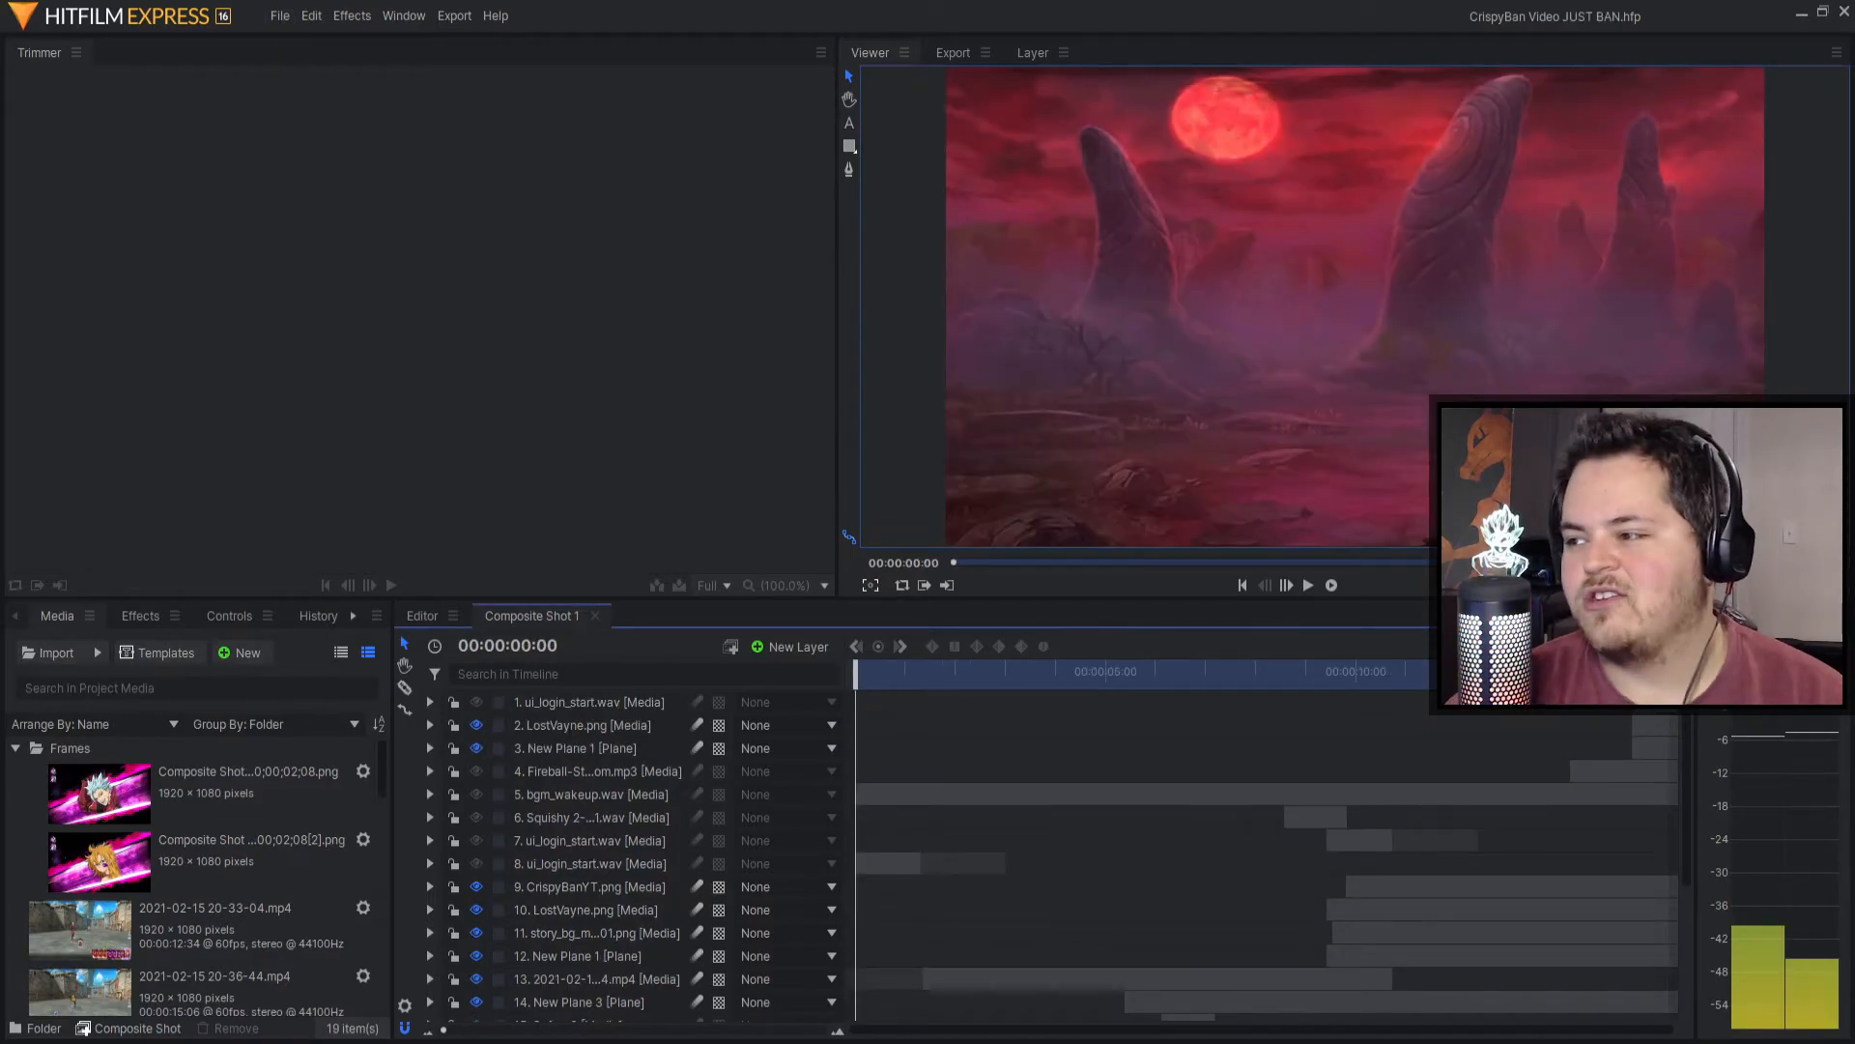
pyautogui.scroll(-5, 711, 755)
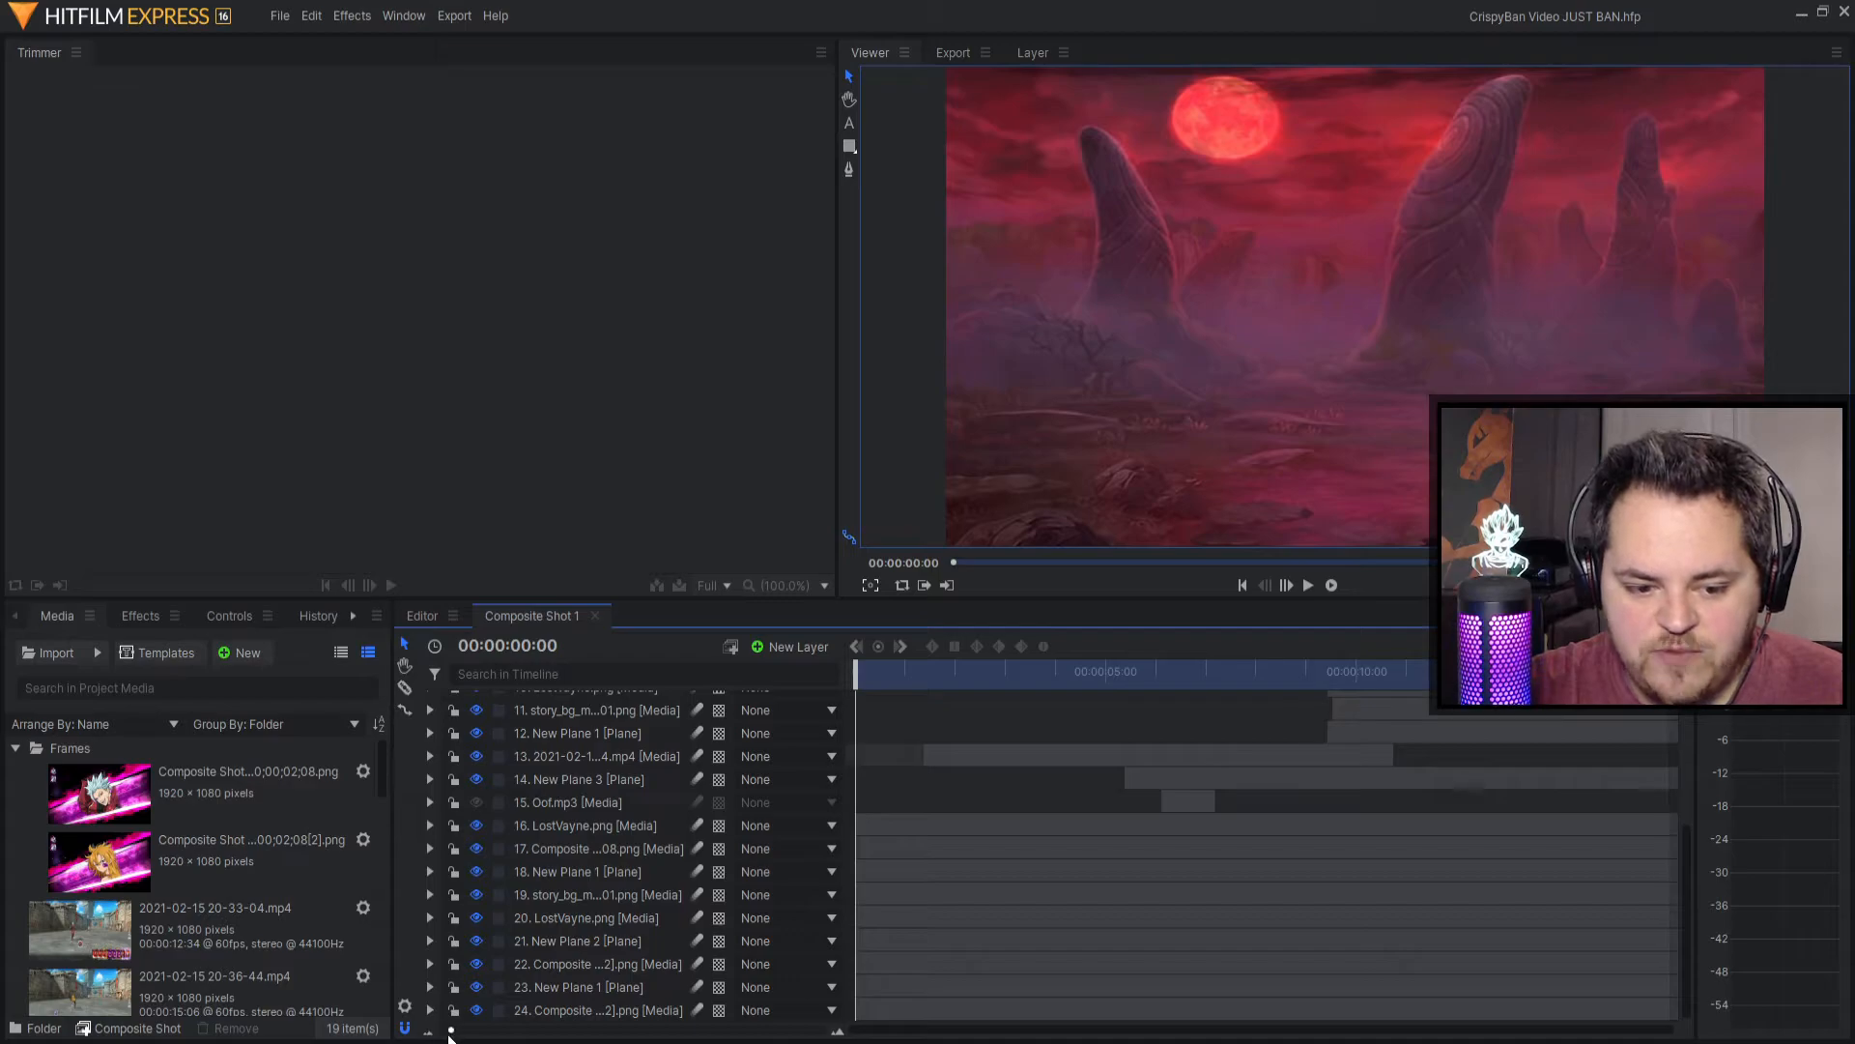
pyautogui.moveTo(450, 1034); pyautogui.dragTo(742, 1034)
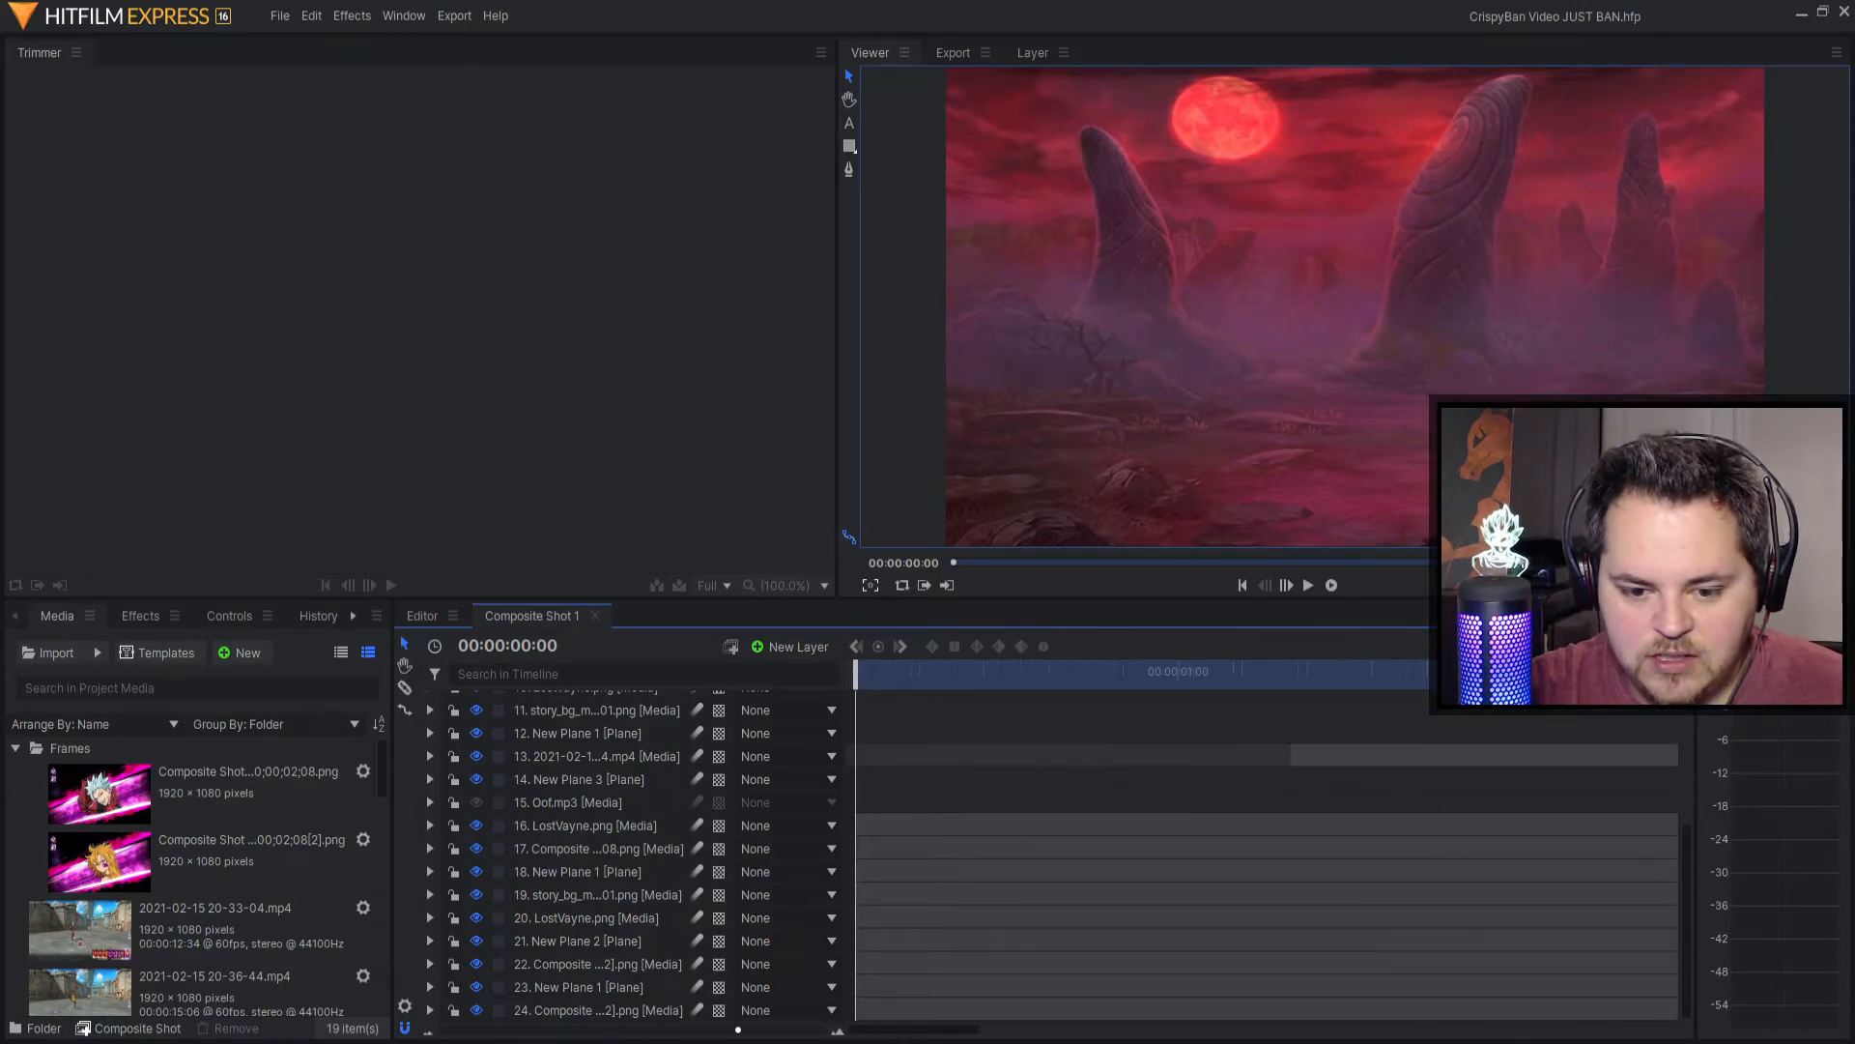
pyautogui.scroll(5, 1047, 970)
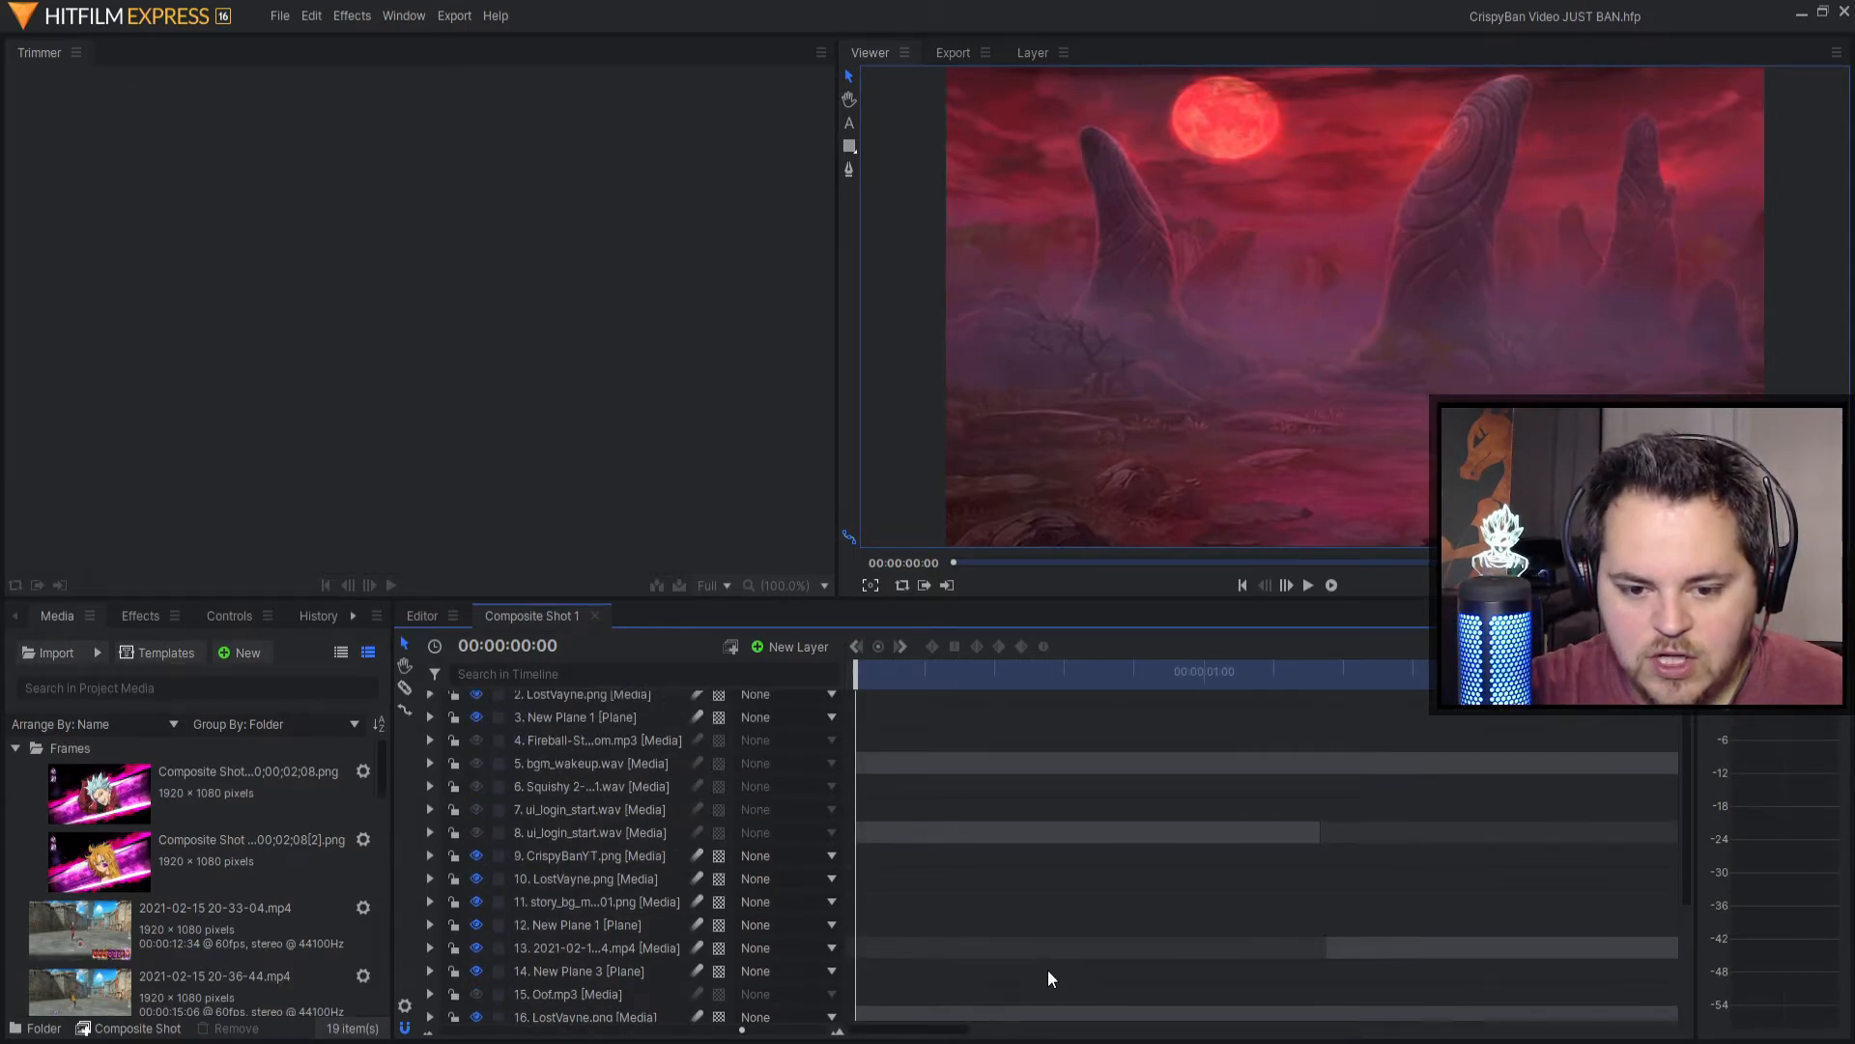
pyautogui.scroll(-5, 986, 936)
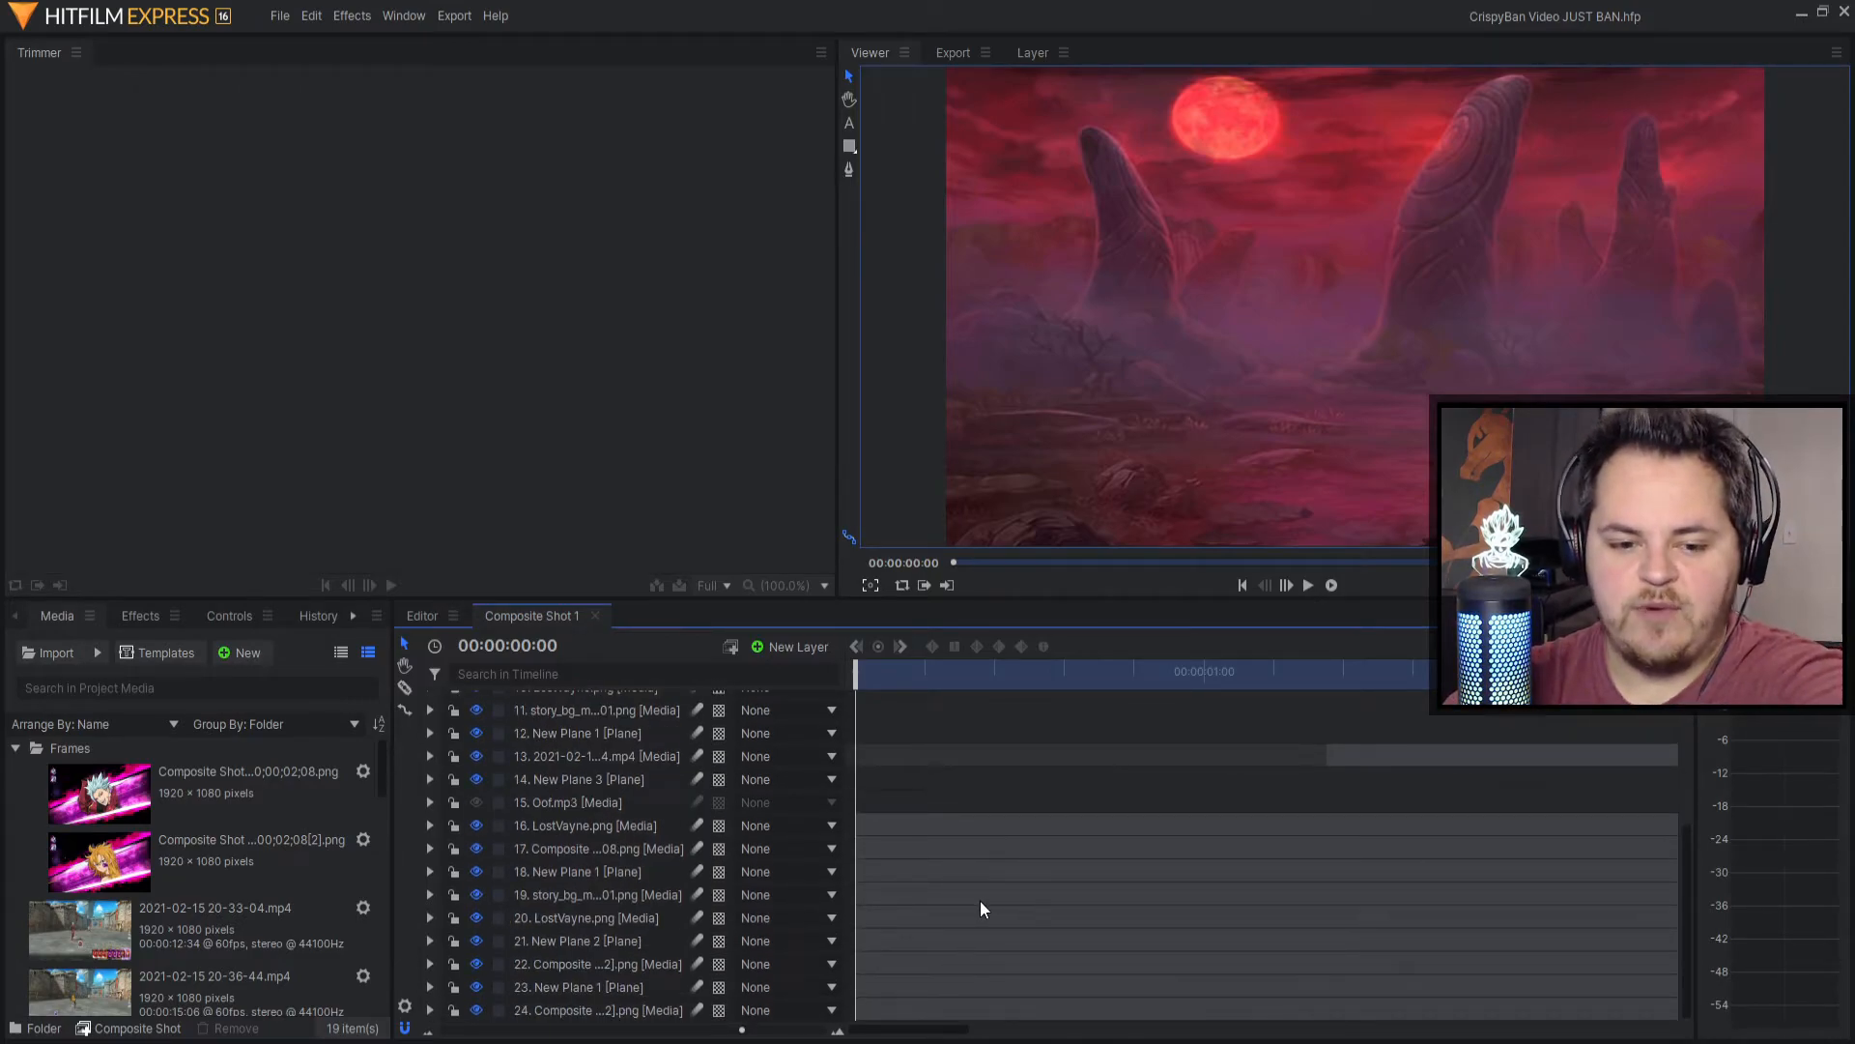
# Examine the lowest image layer and the New Plane 1 layer above it, scrubbing the first frames of the shot.
pyautogui.click(867, 1012)
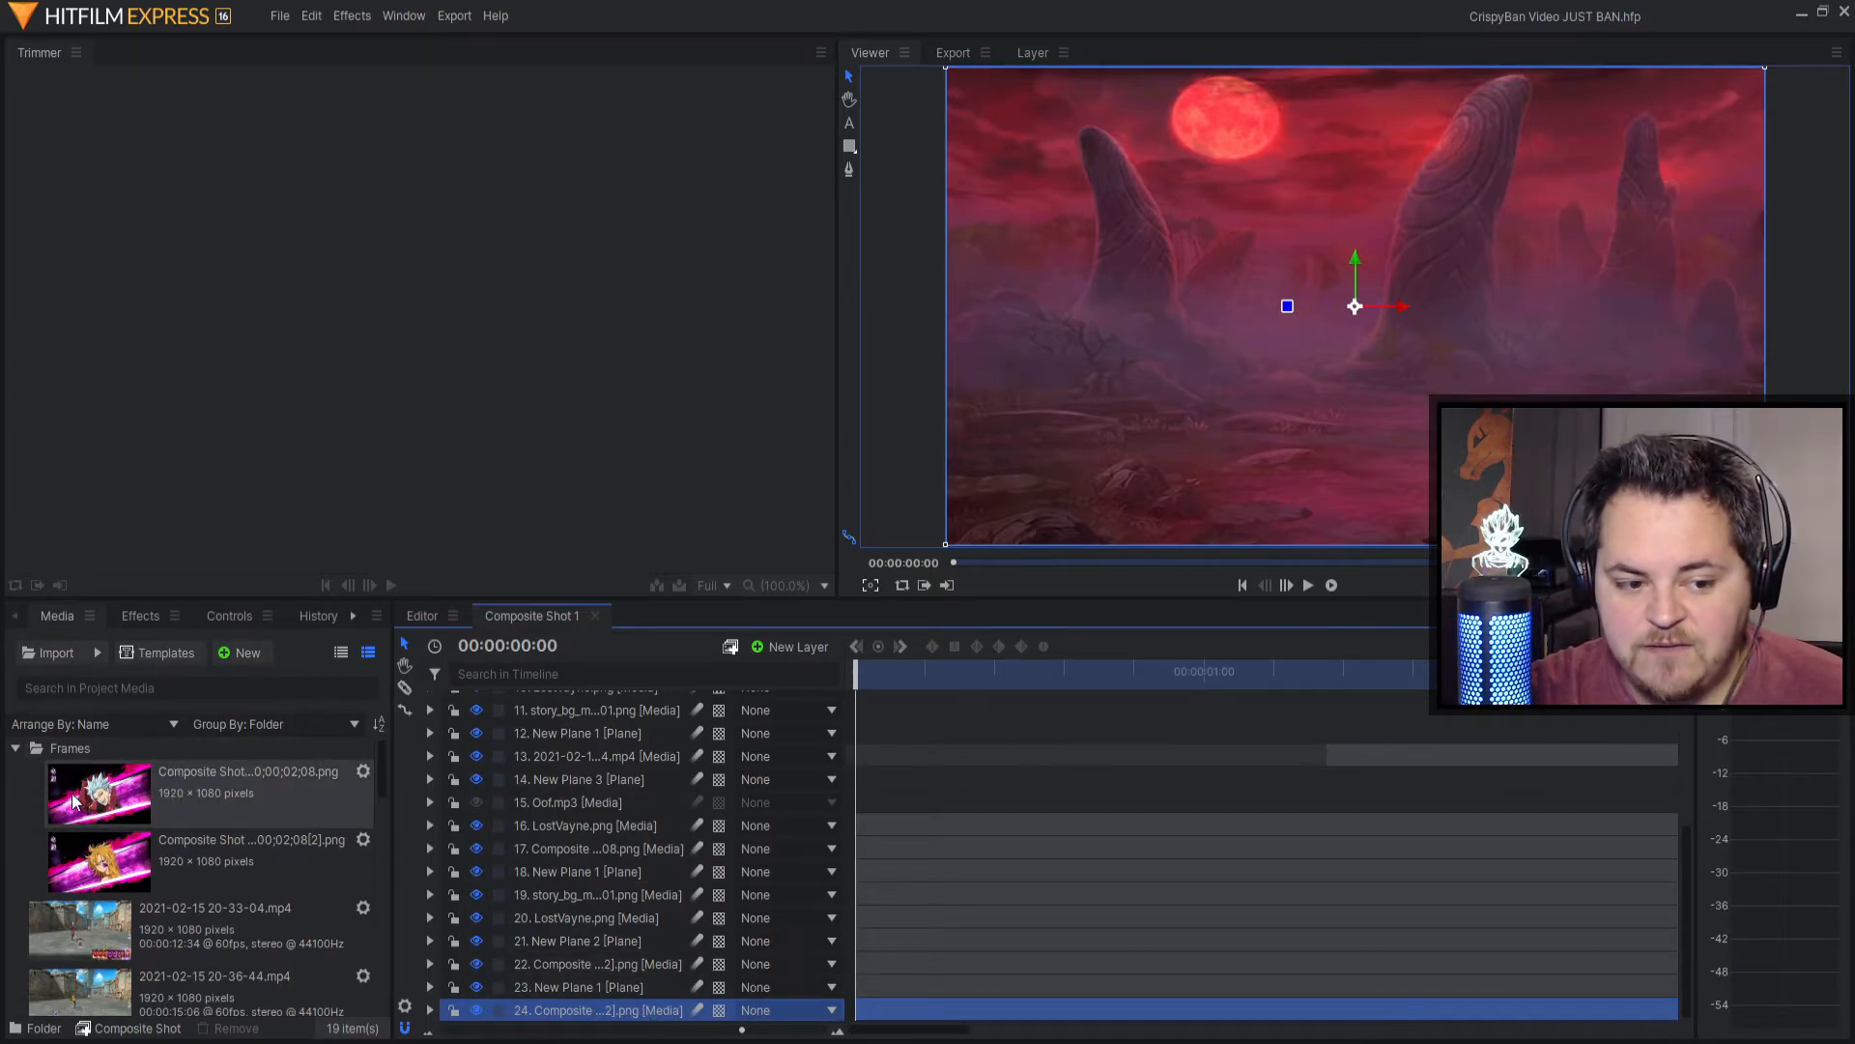
pyautogui.click(557, 990)
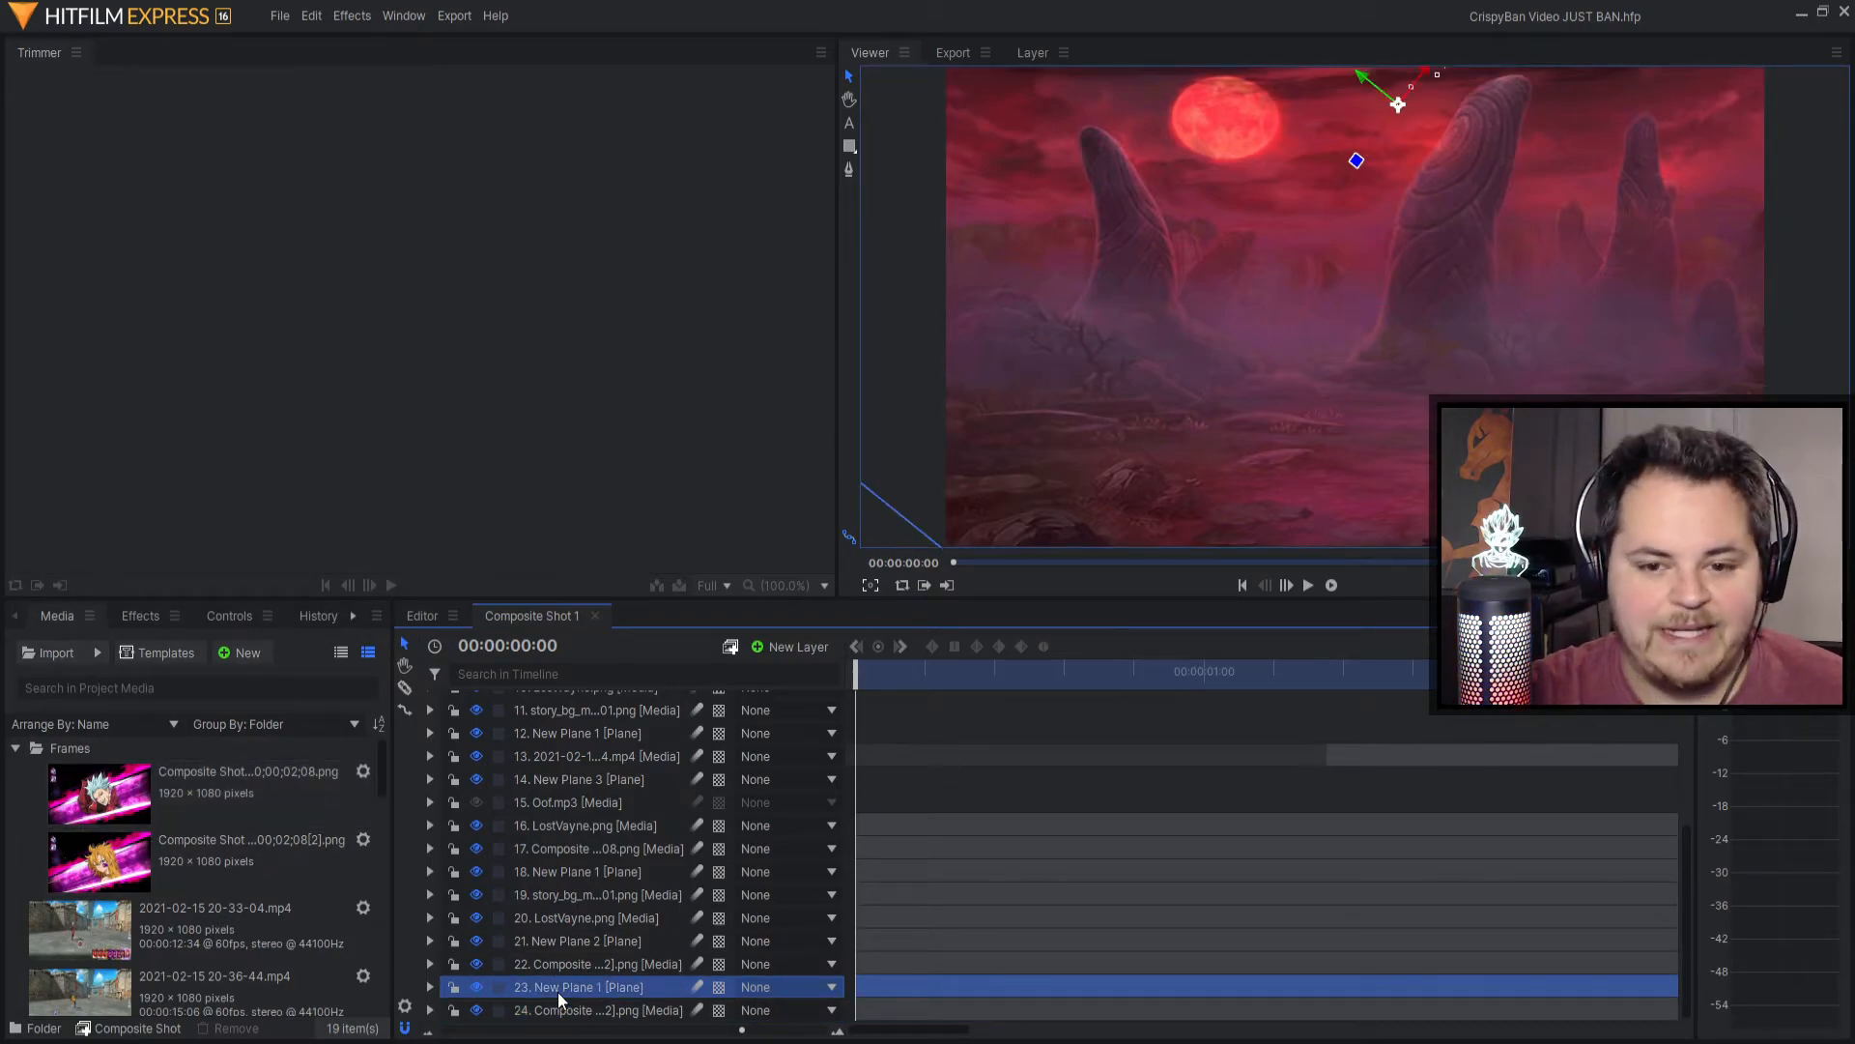
pyautogui.scroll(-5, 1110, 469)
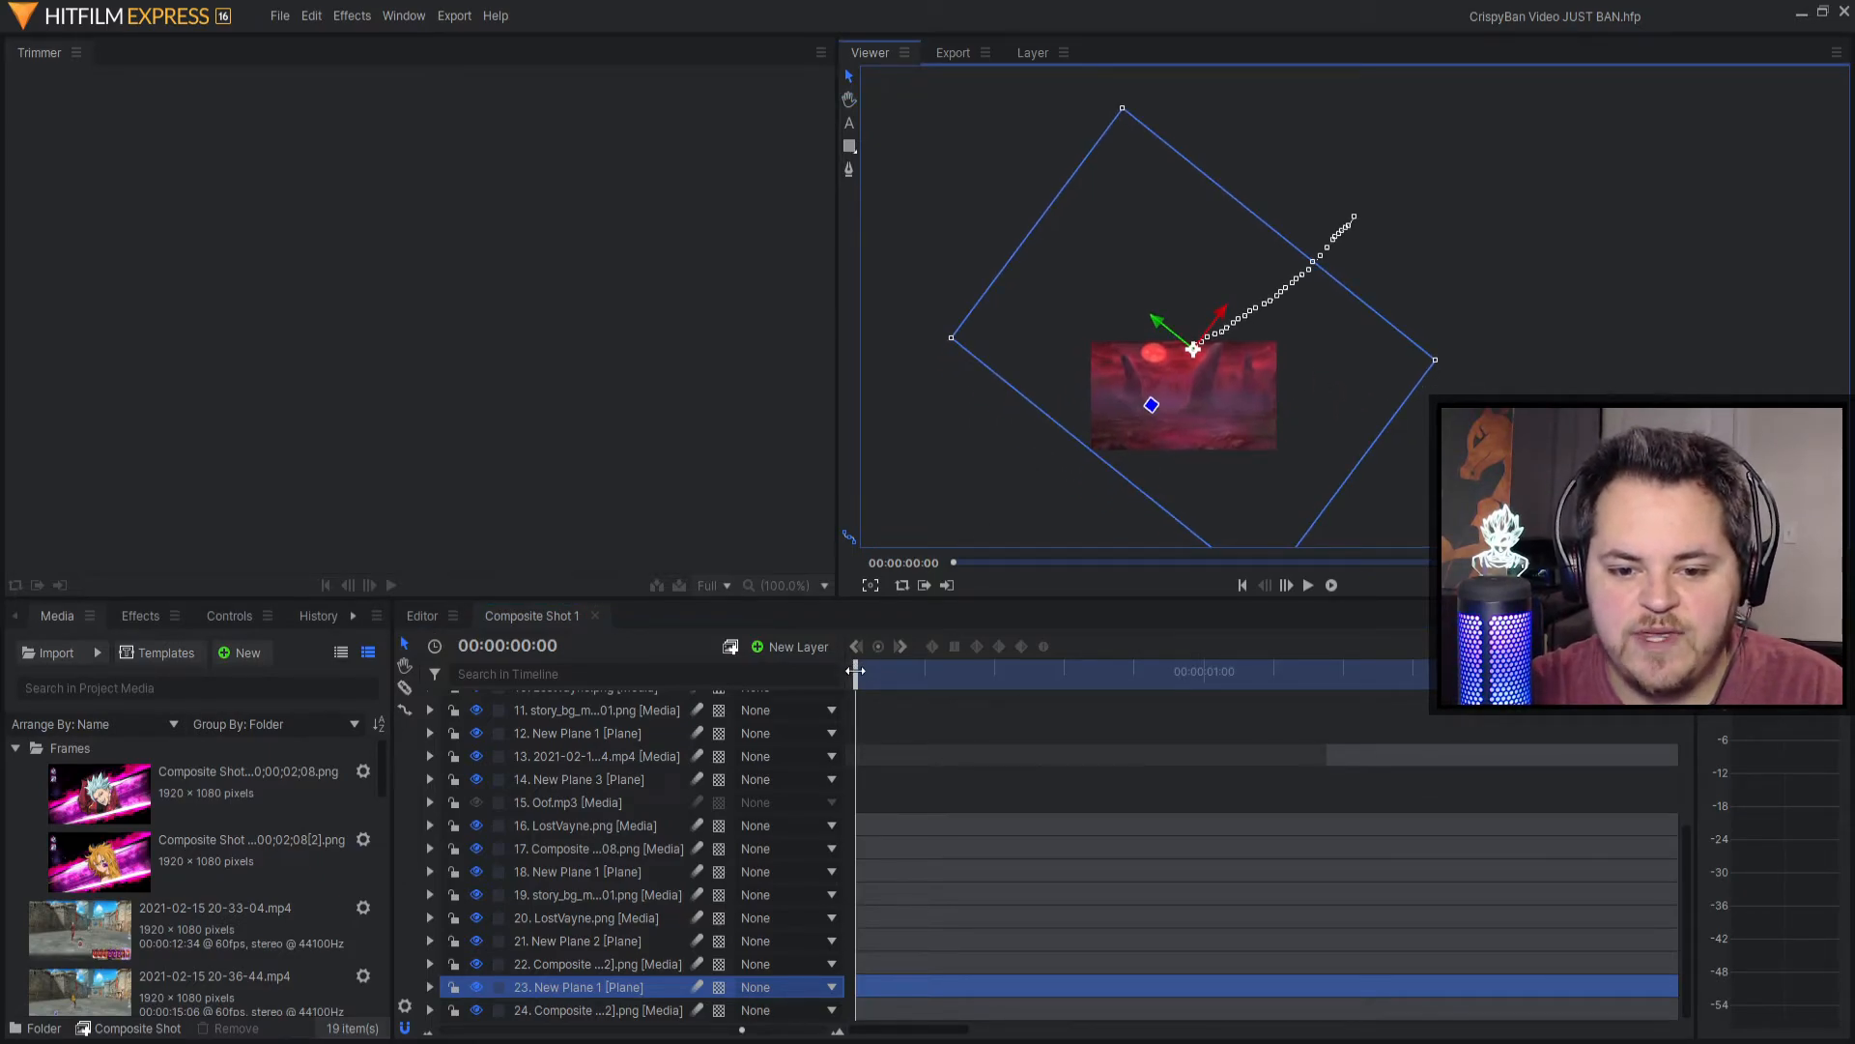
pyautogui.moveTo(855, 669)
pyautogui.mouseDown()
pyautogui.moveTo(1084, 687)
pyautogui.moveTo(838, 694)
pyautogui.mouseUp()
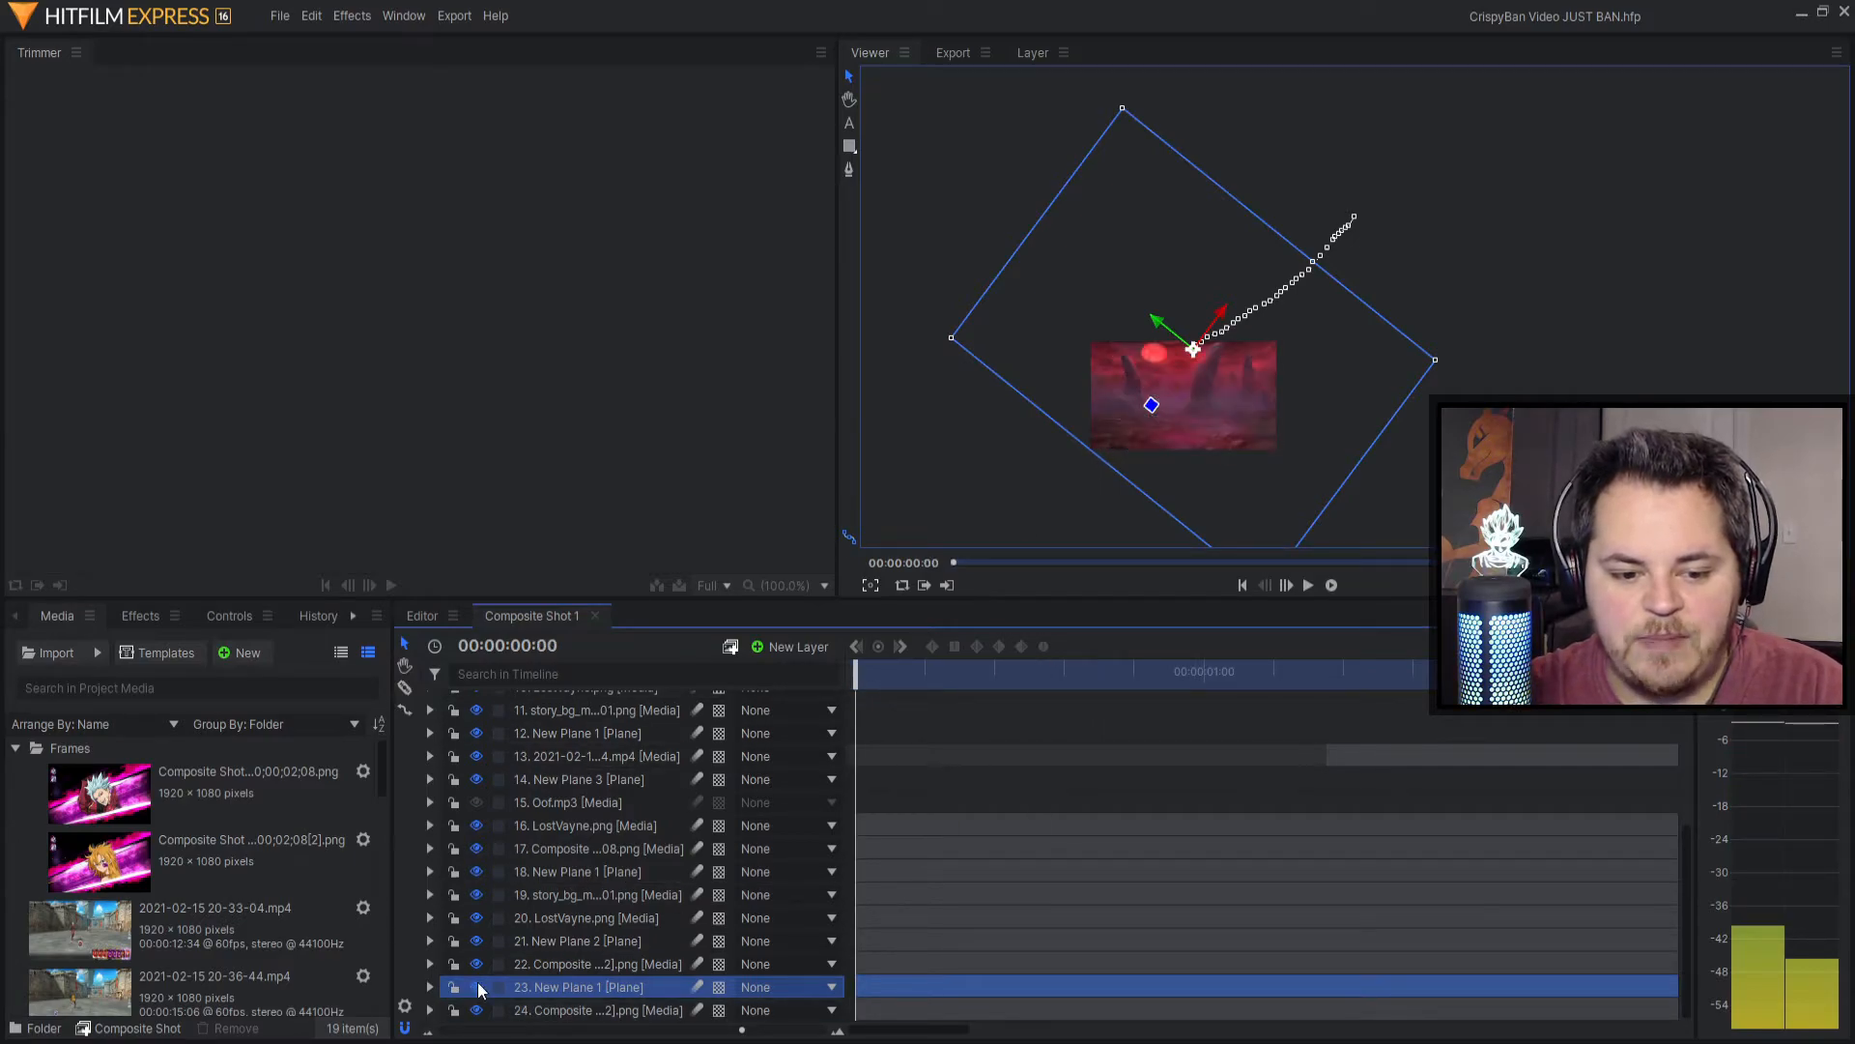
pyautogui.click(874, 676)
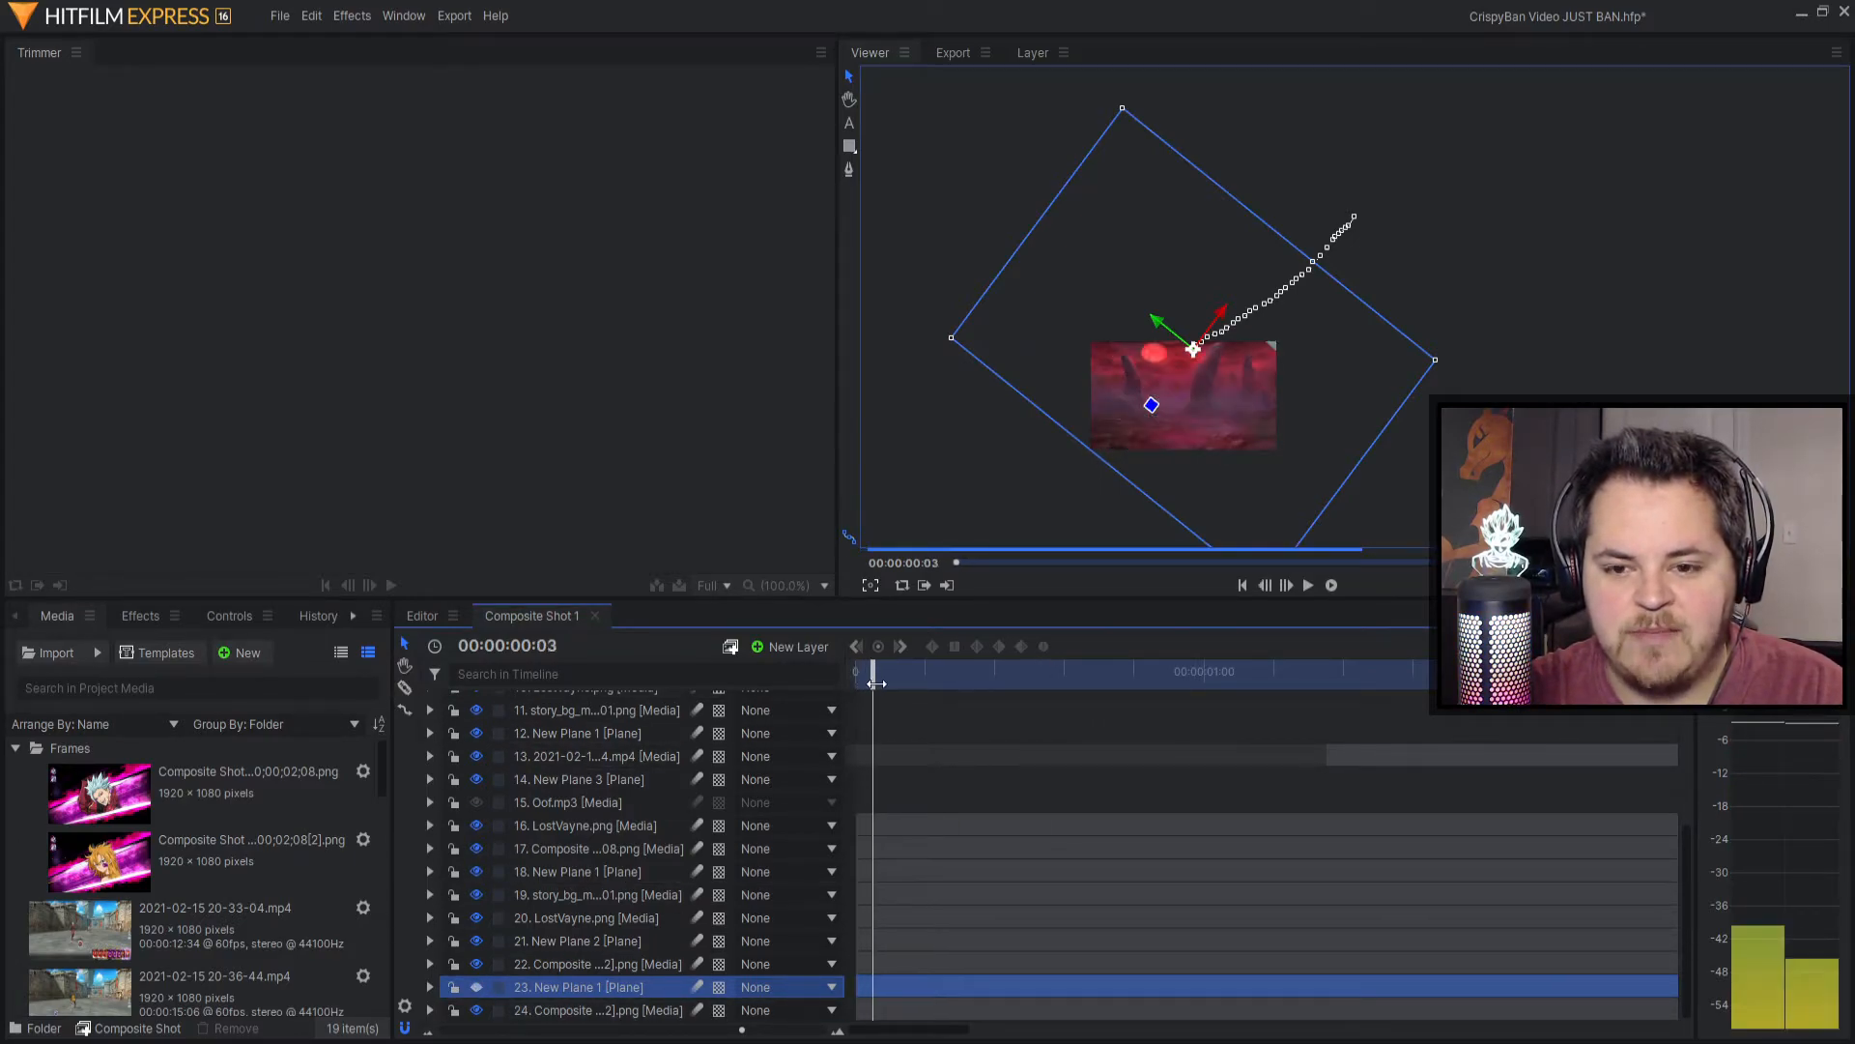
pyautogui.moveTo(876, 683); pyautogui.dragTo(741, 684)
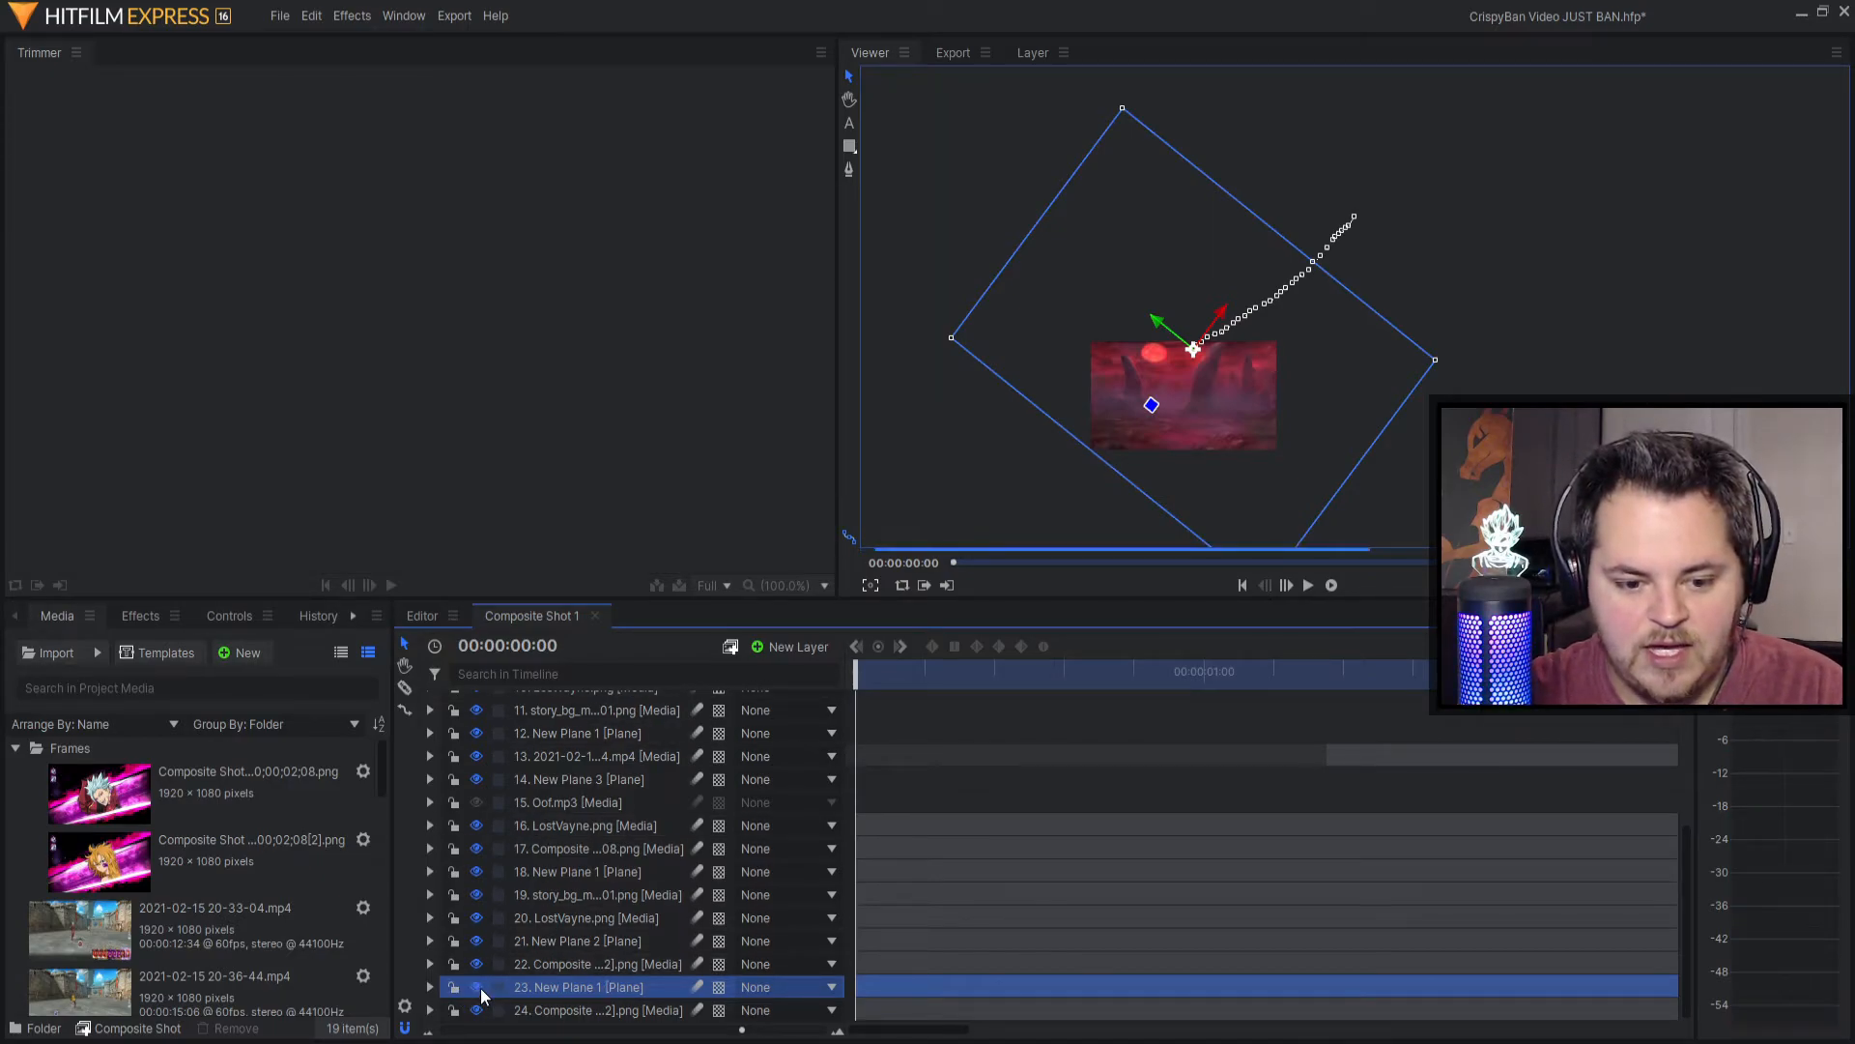
# Examine the layer 22 and 24 images, New Plane 2 and the layer 16 LostVayne.png, scrubbing the intro to 00:00:01:21.
pyautogui.click(559, 970)
pyautogui.click(565, 1013)
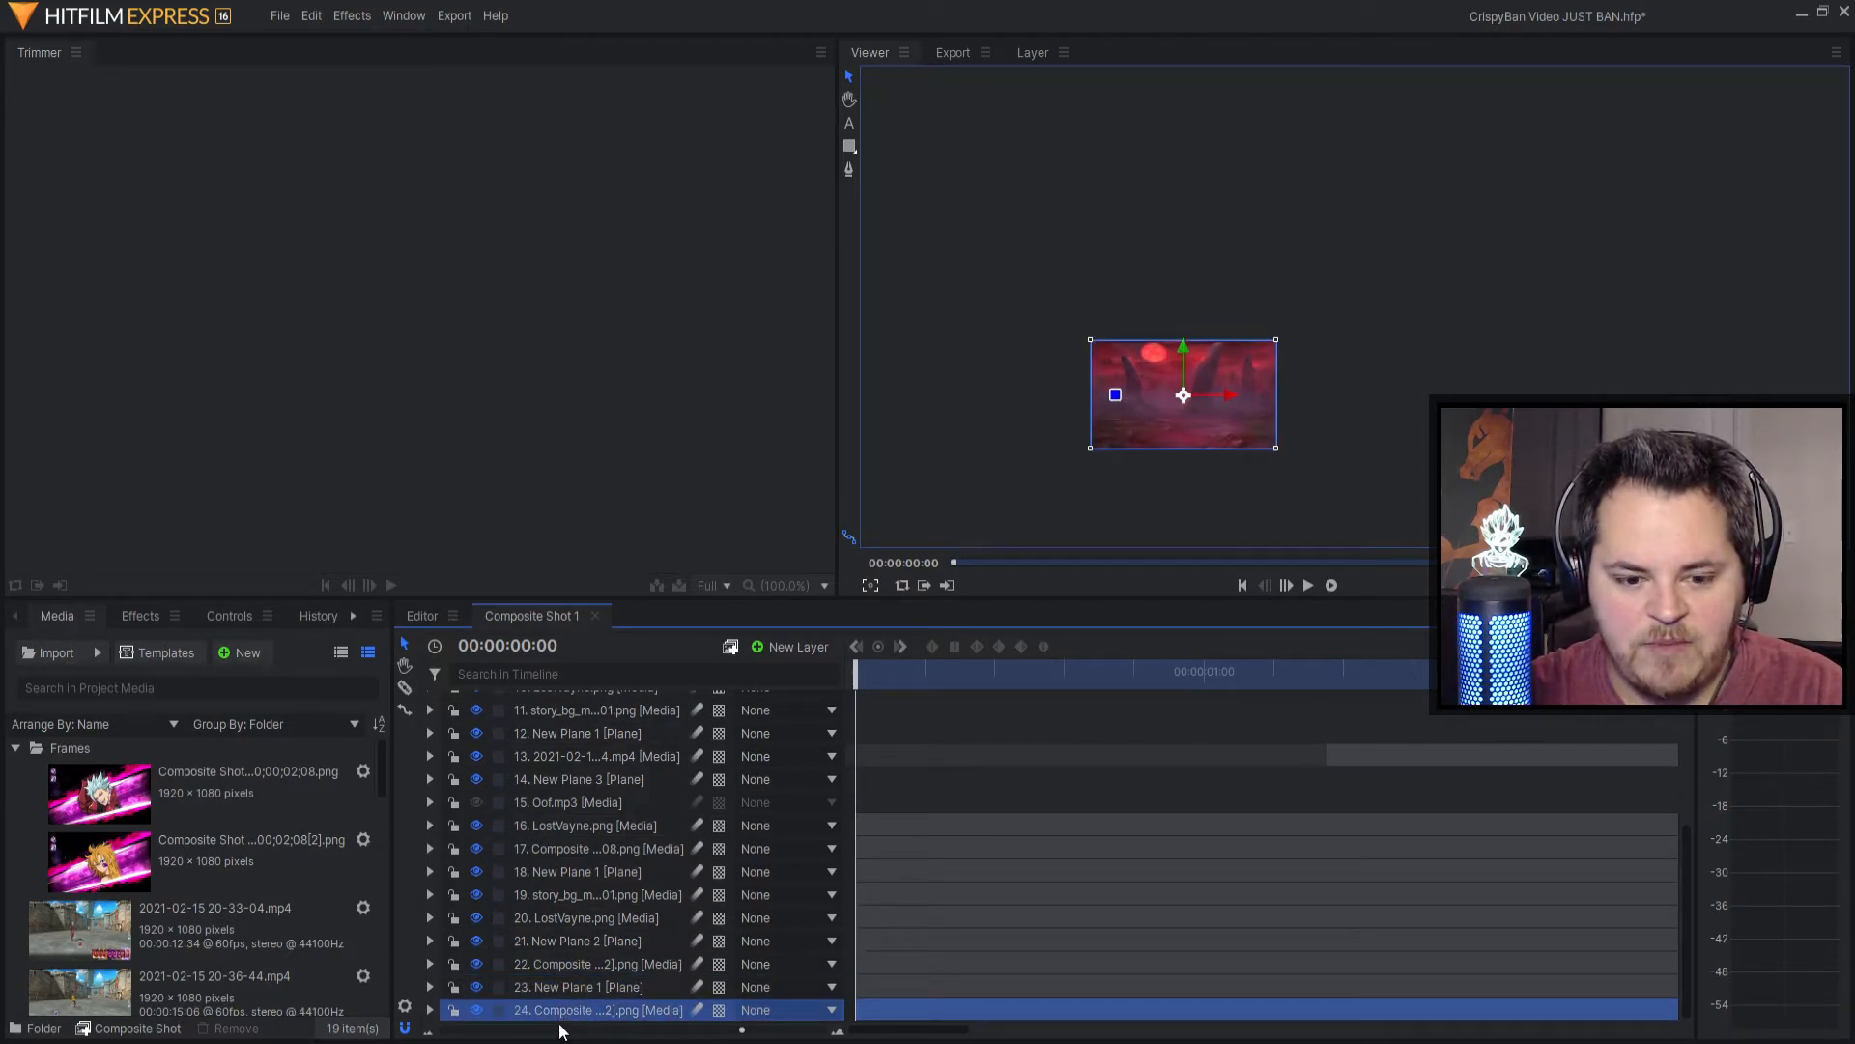
pyautogui.click(578, 964)
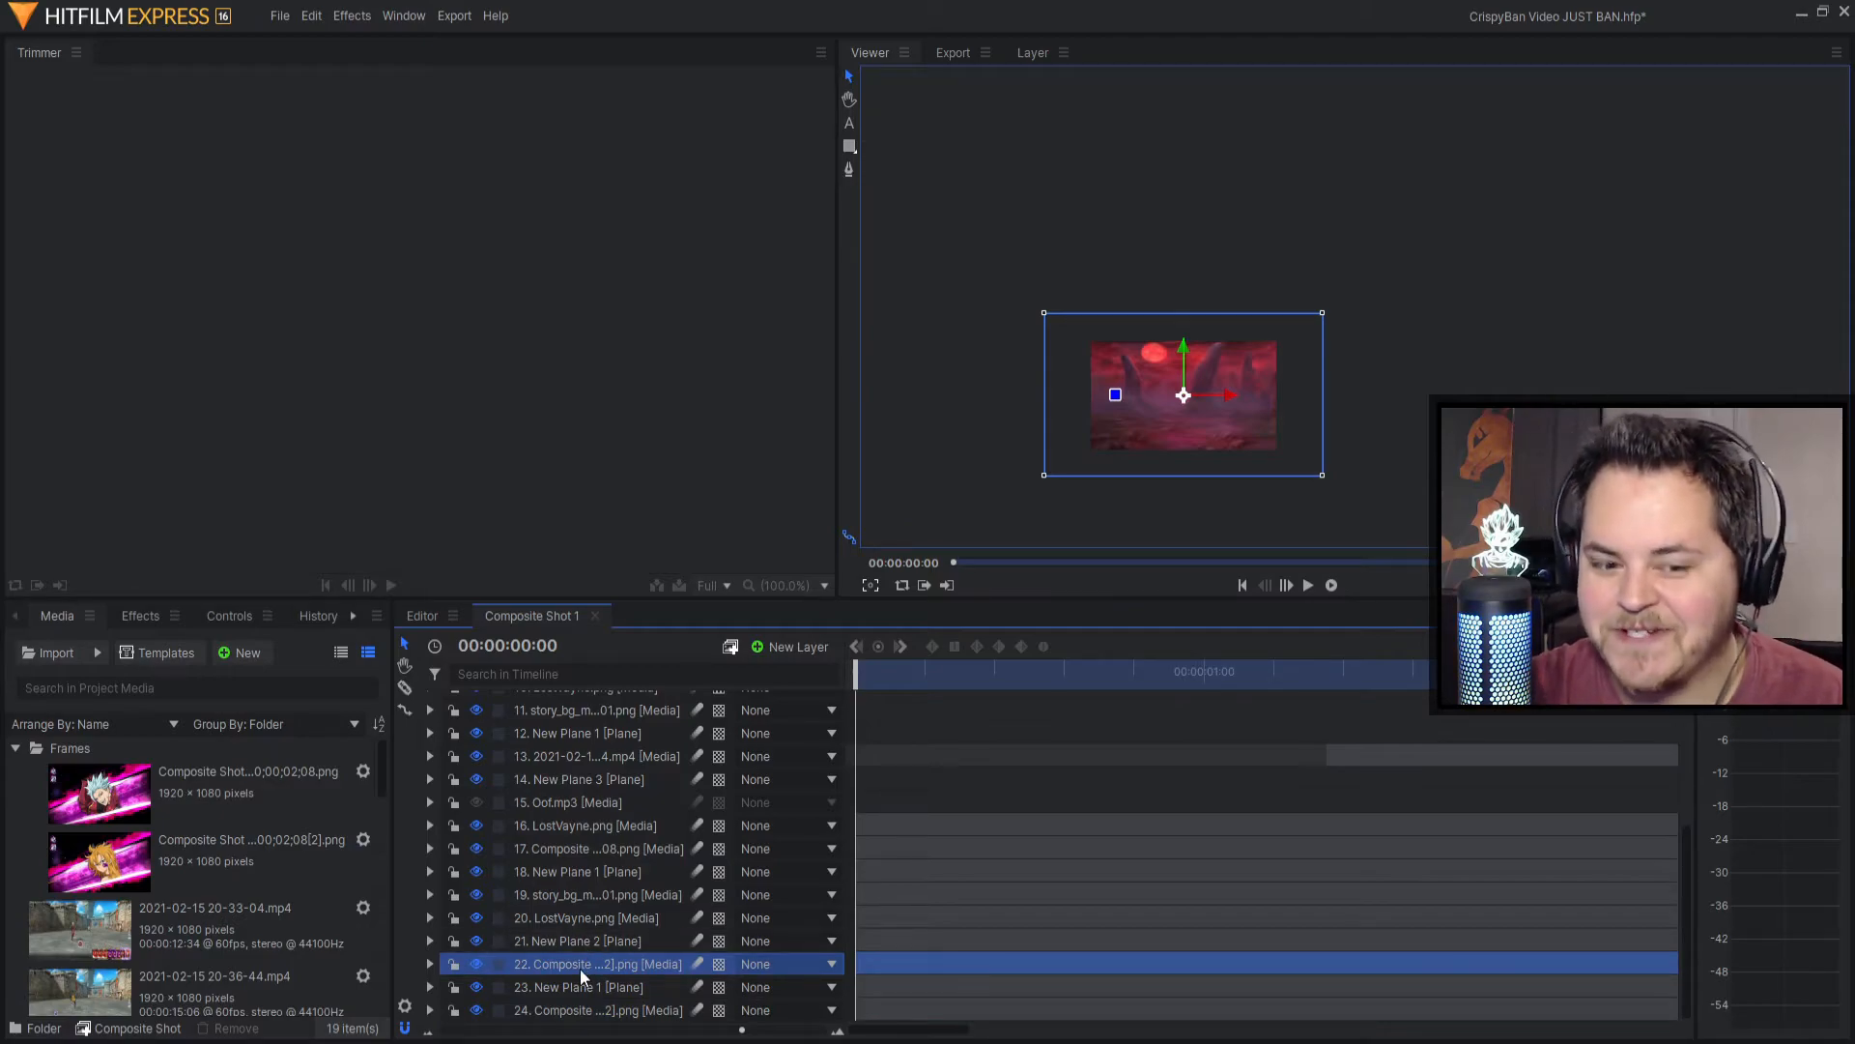
pyautogui.click(581, 941)
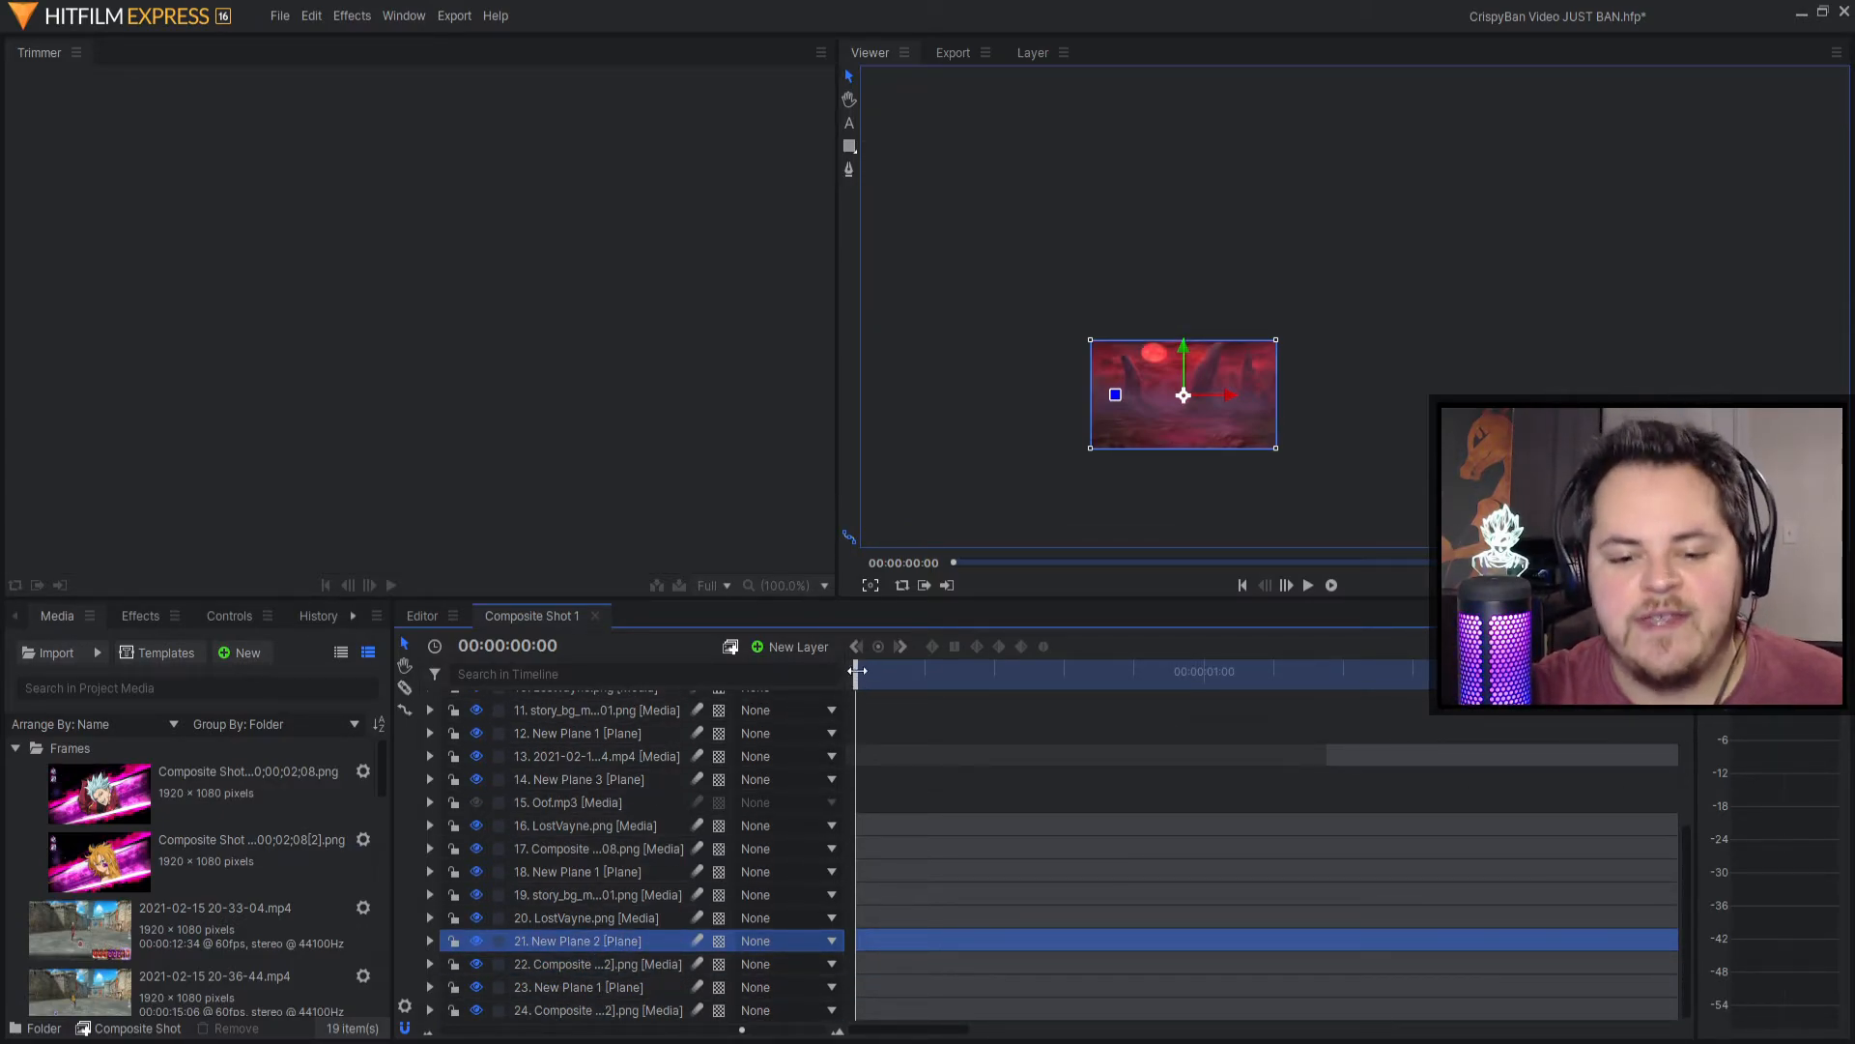
pyautogui.click(622, 824)
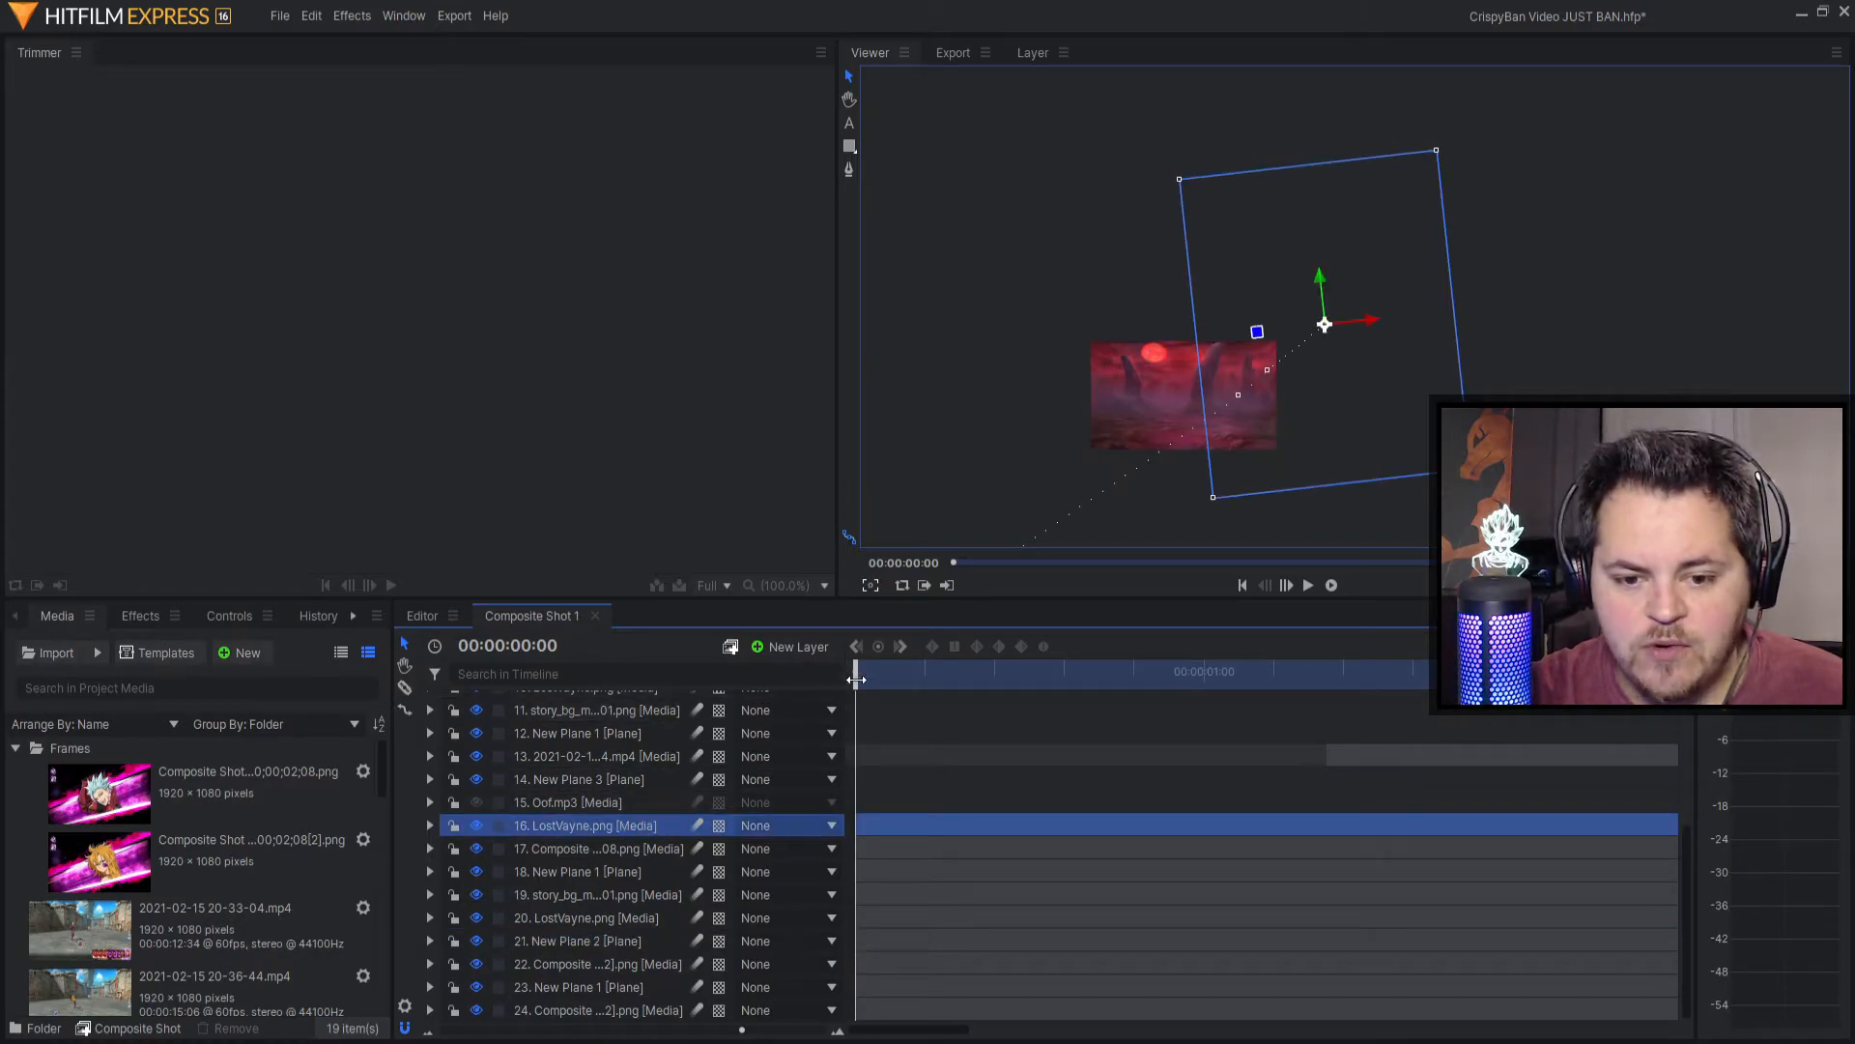
pyautogui.moveTo(855, 679); pyautogui.dragTo(1327, 672)
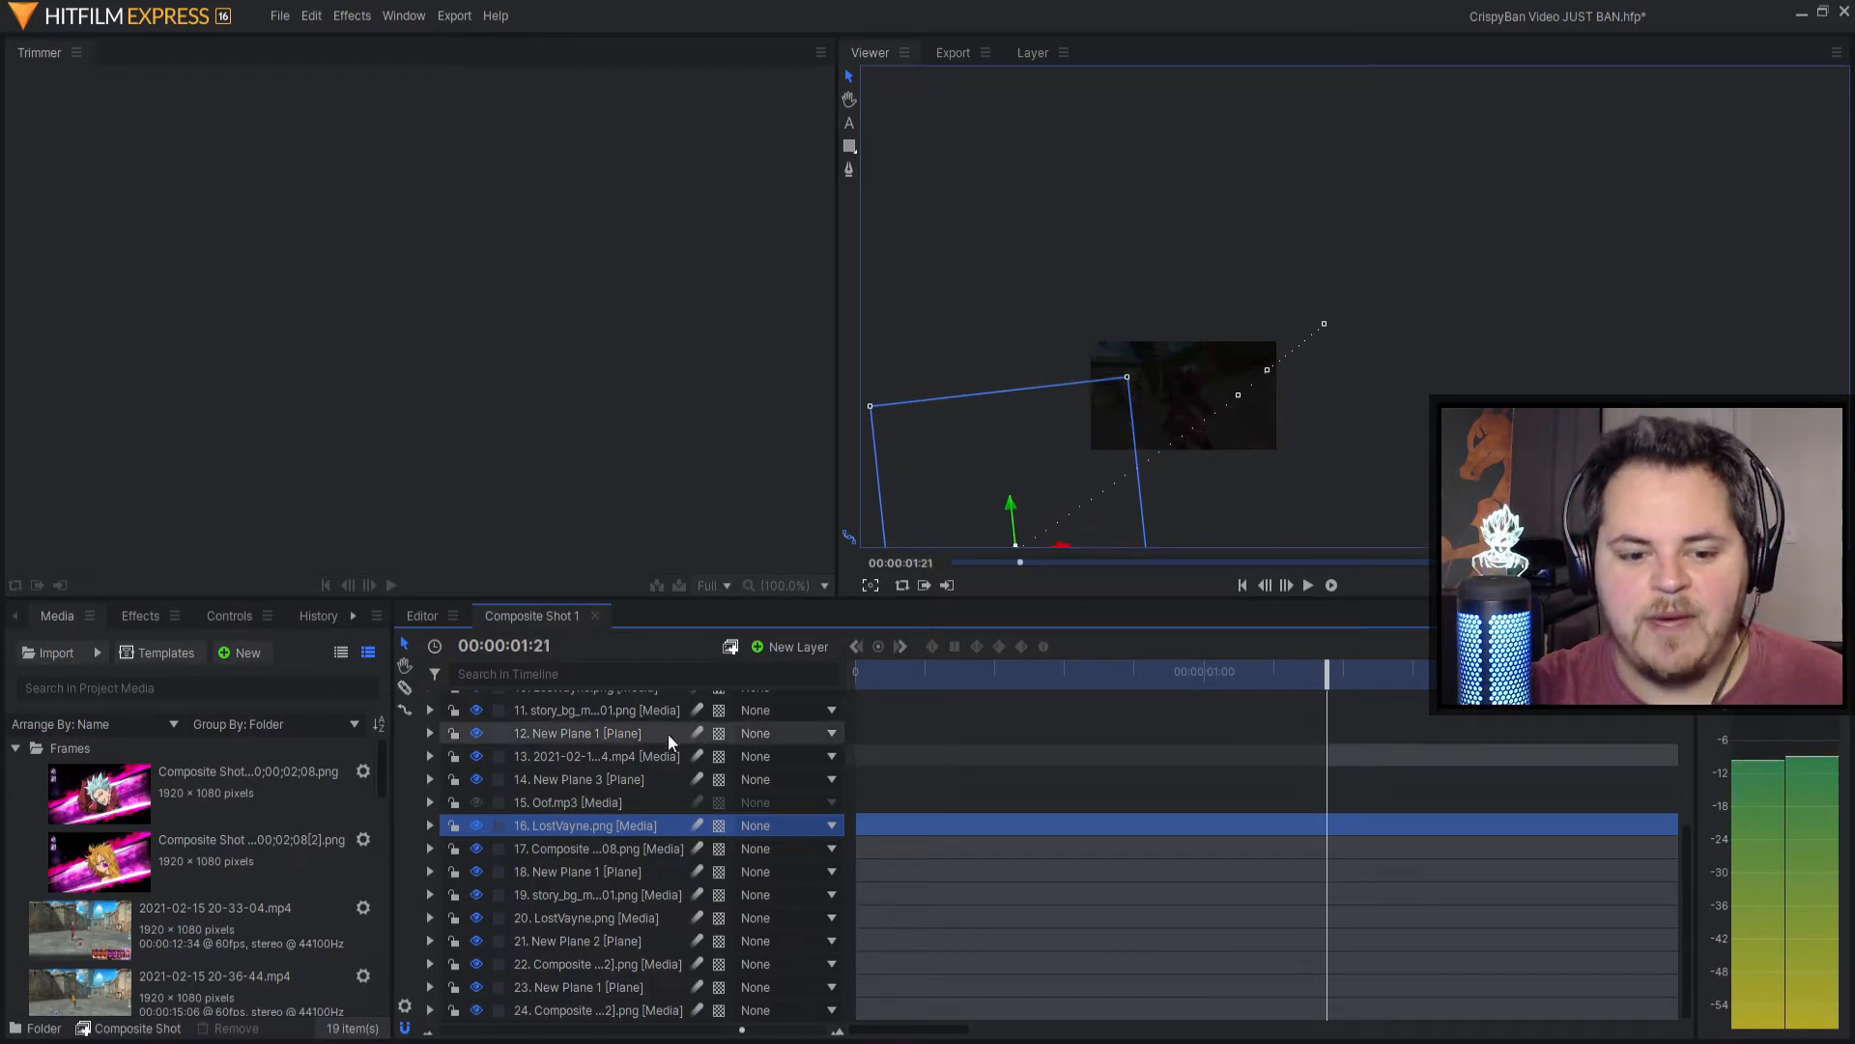
# Inspect the properties and Transform group of the New Plane 3 layer, and collapse them again.
pyautogui.click(611, 780)
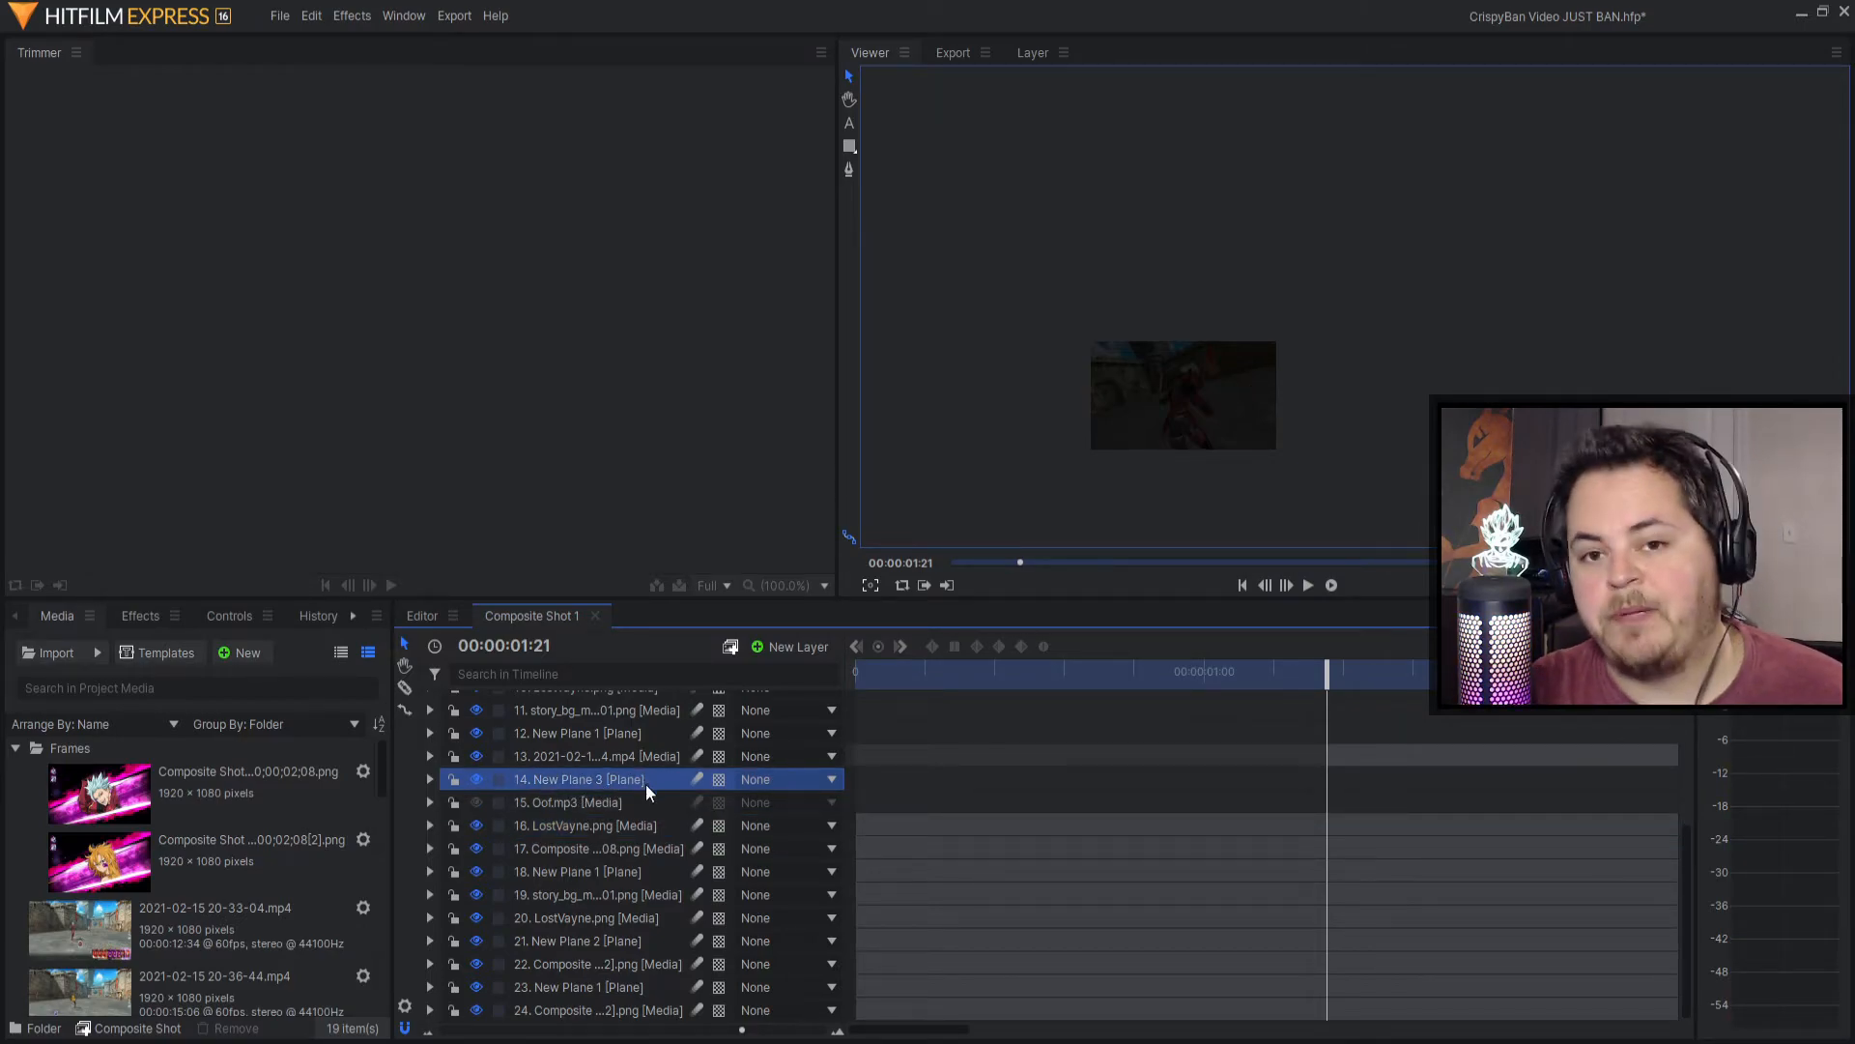
pyautogui.click(428, 779)
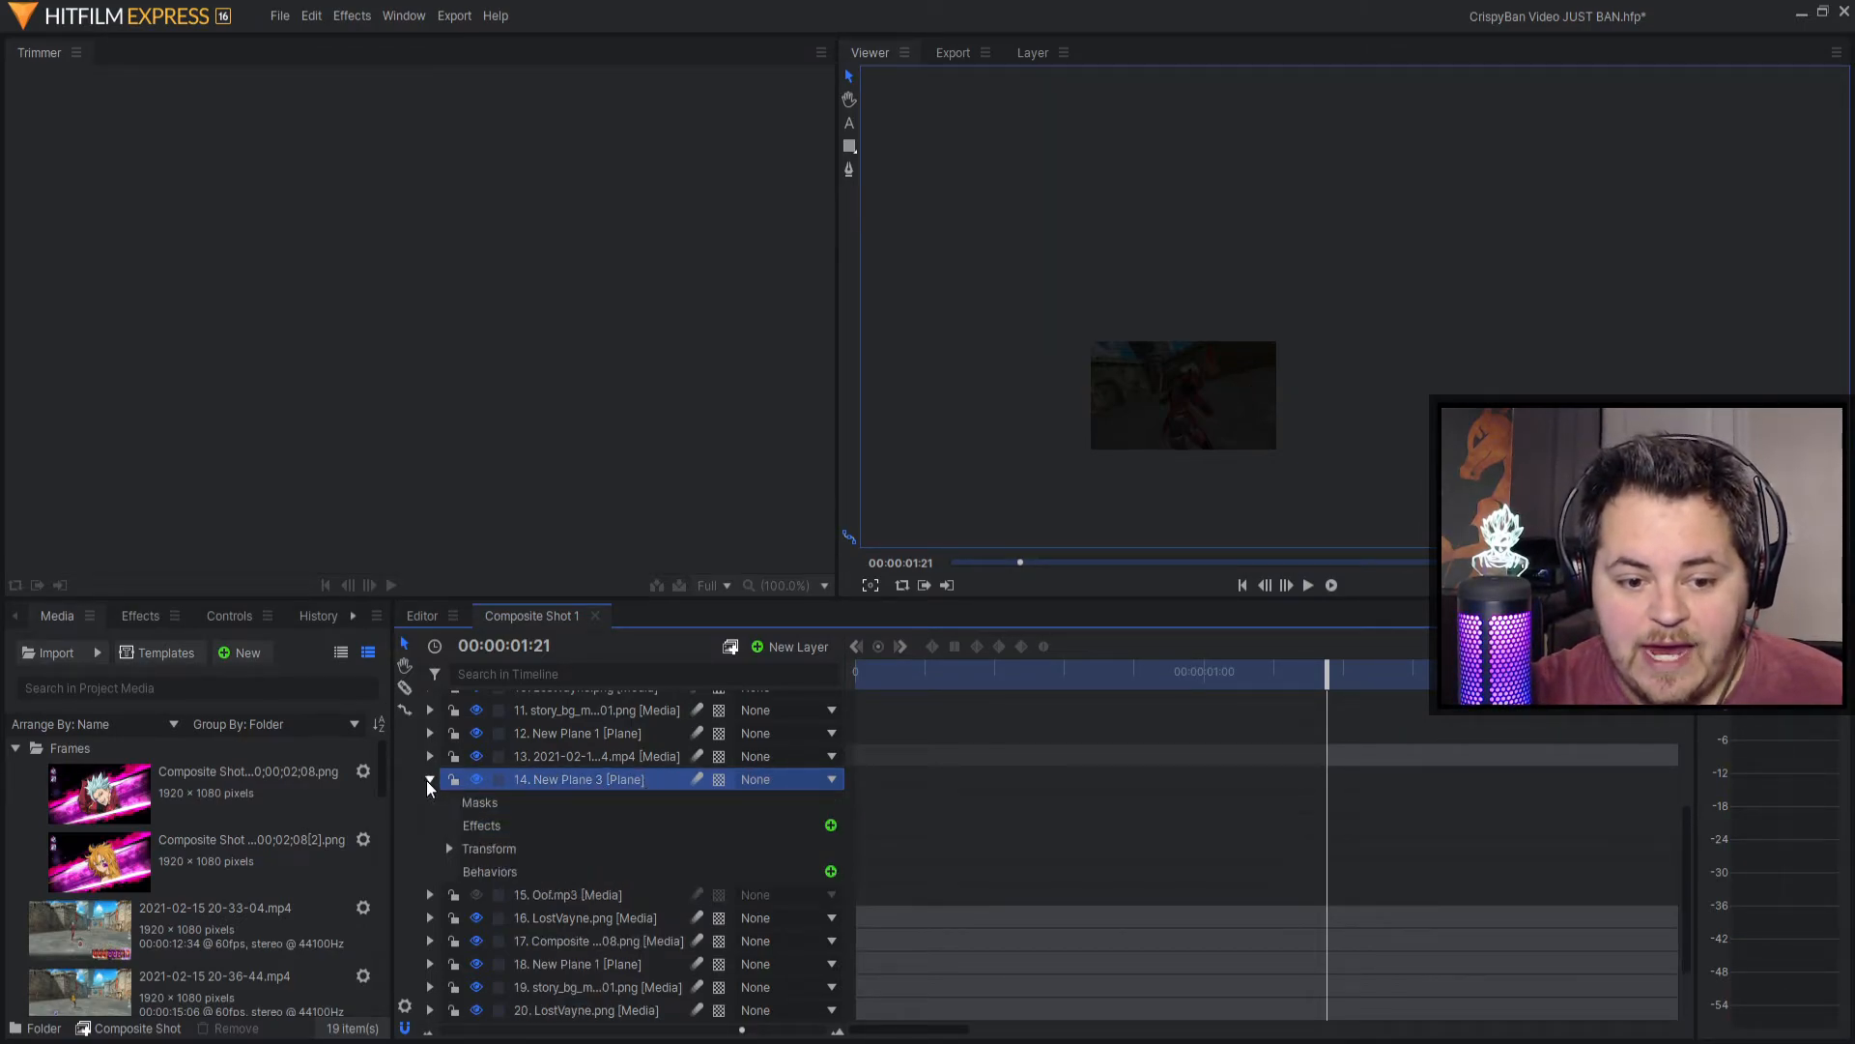
pyautogui.click(449, 848)
pyautogui.click(449, 848)
pyautogui.click(430, 779)
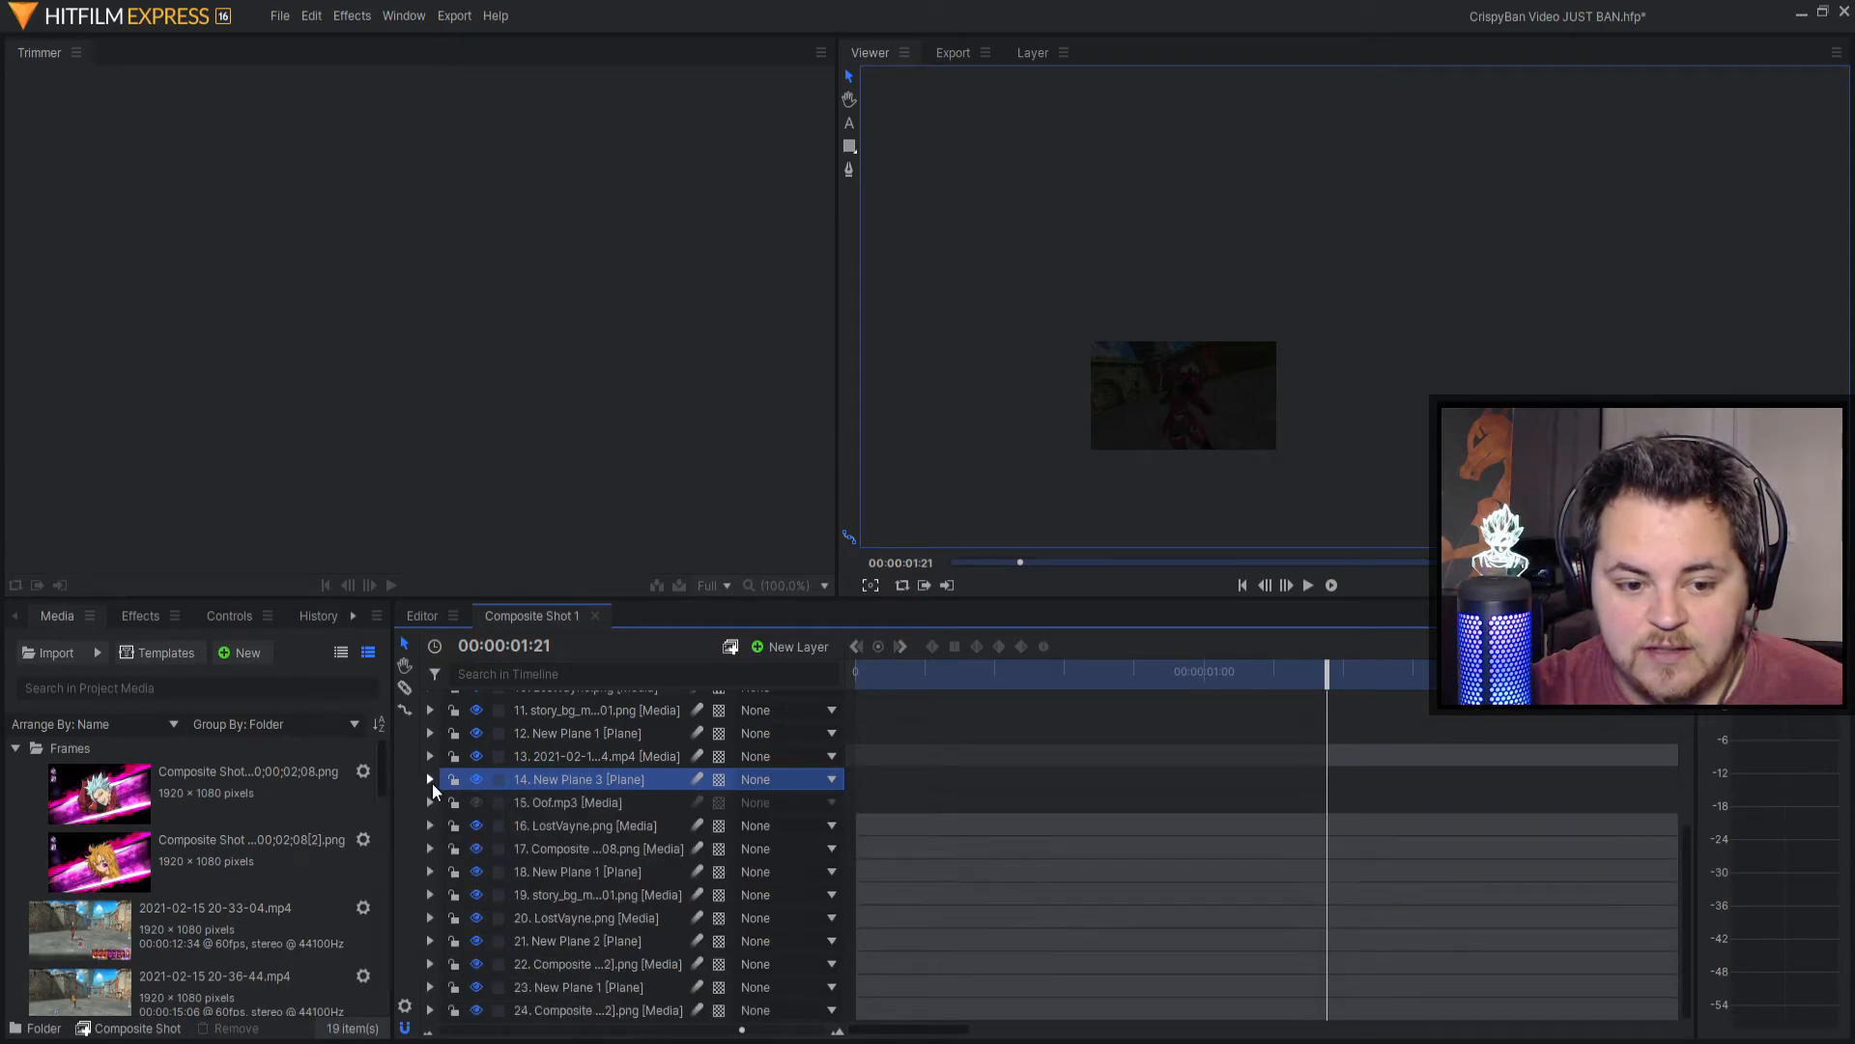
pyautogui.click(431, 847)
pyautogui.click(431, 848)
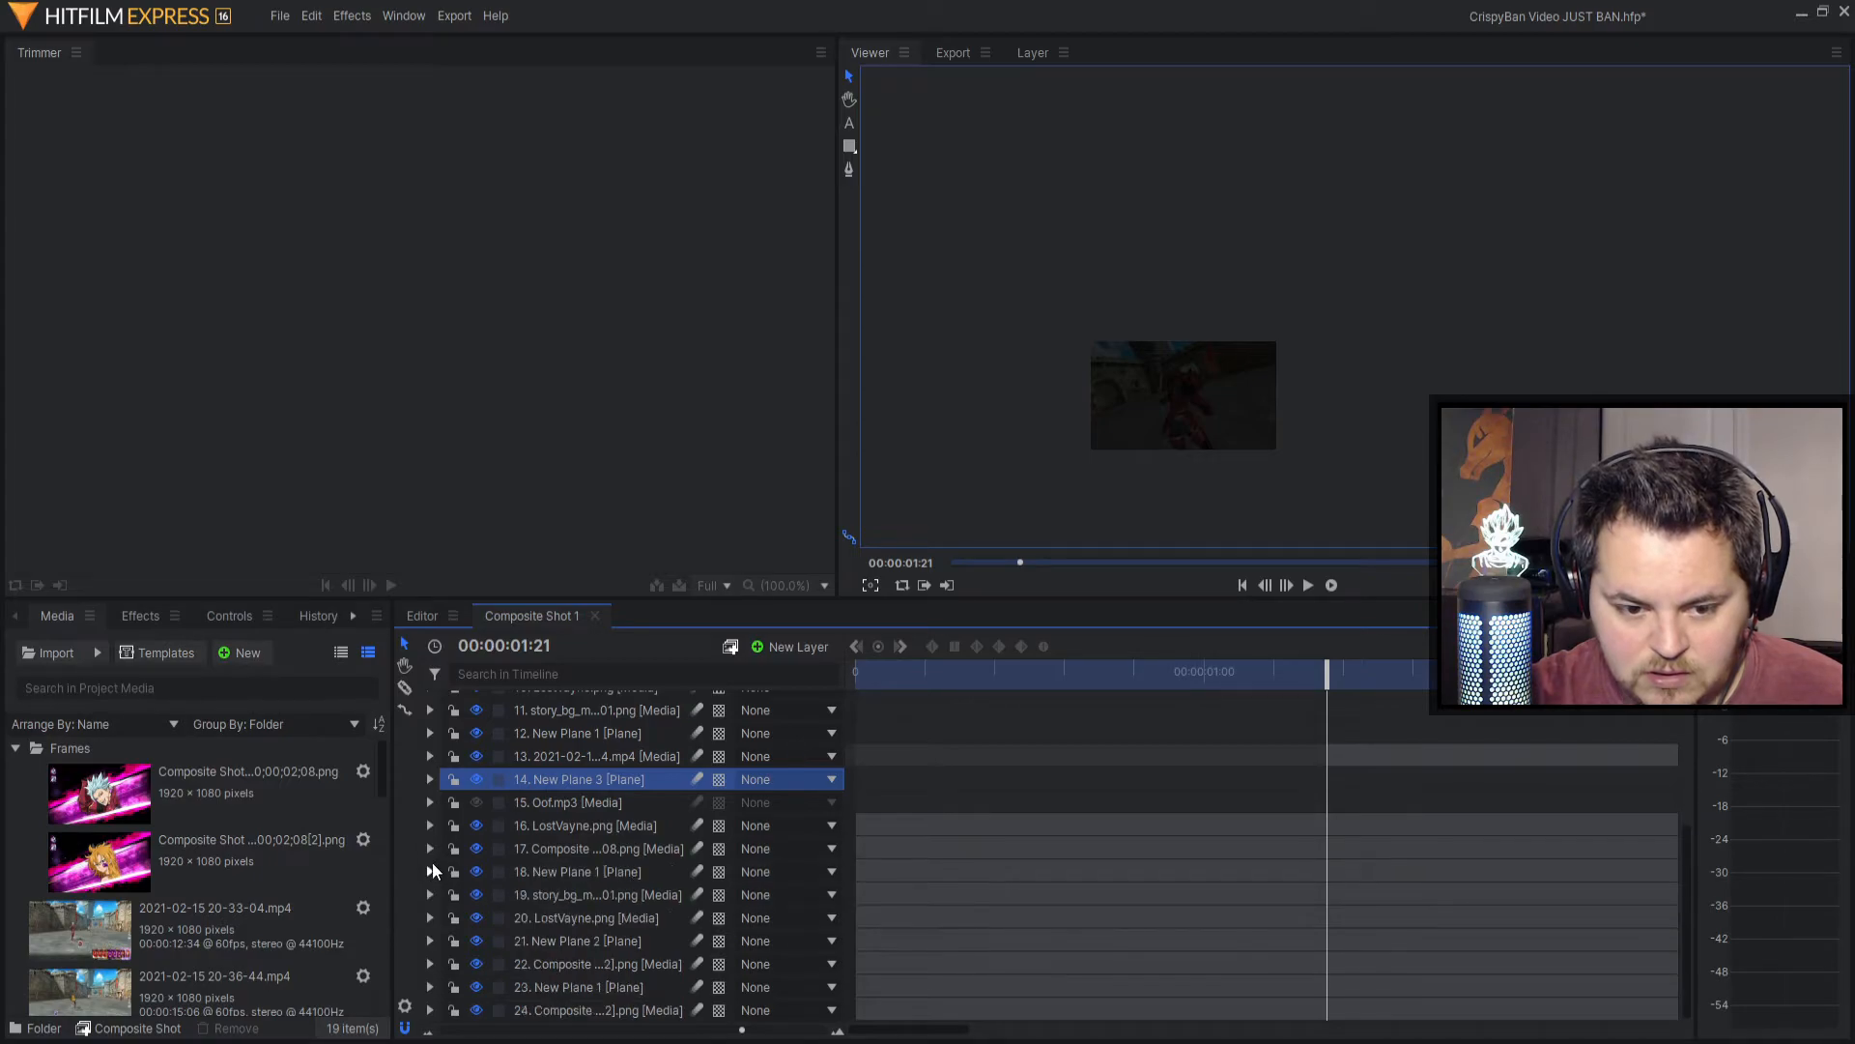
# Inspect the Transform values and the Set Matte effect settings of the layer 22 composite image.
pyautogui.click(430, 963)
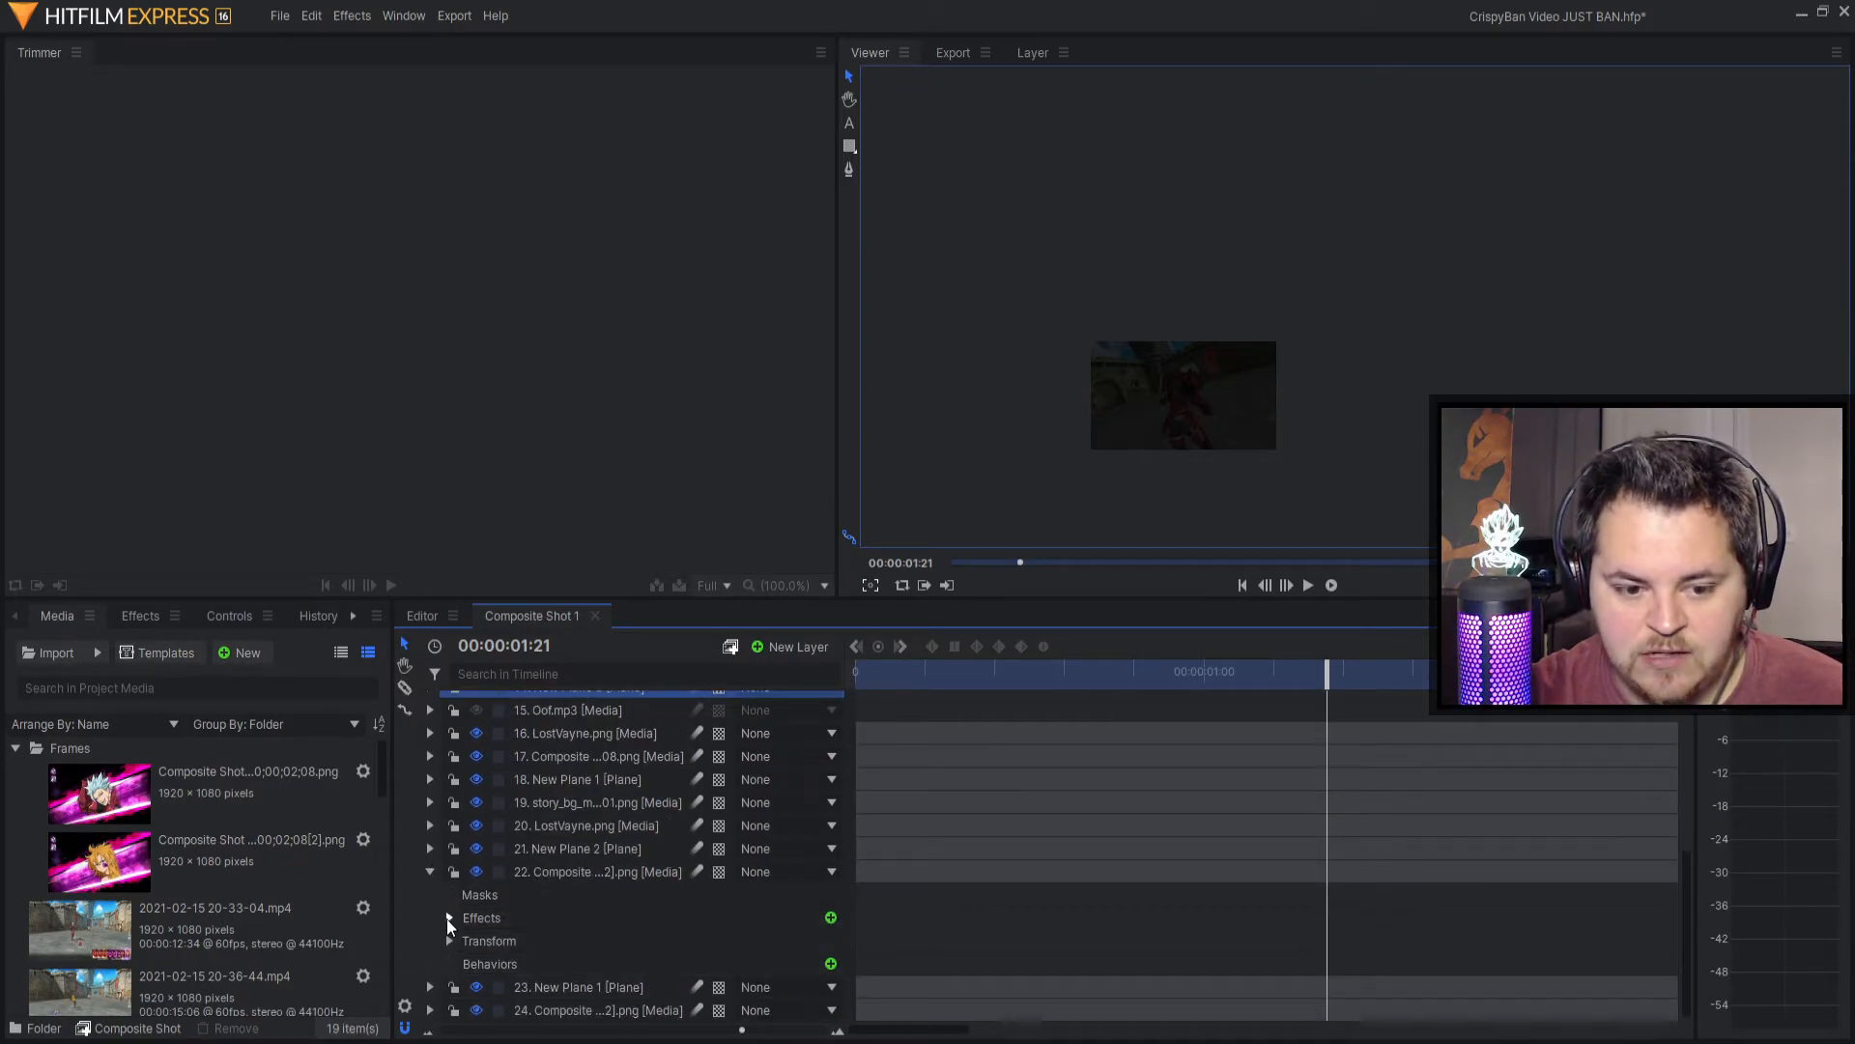
pyautogui.click(449, 941)
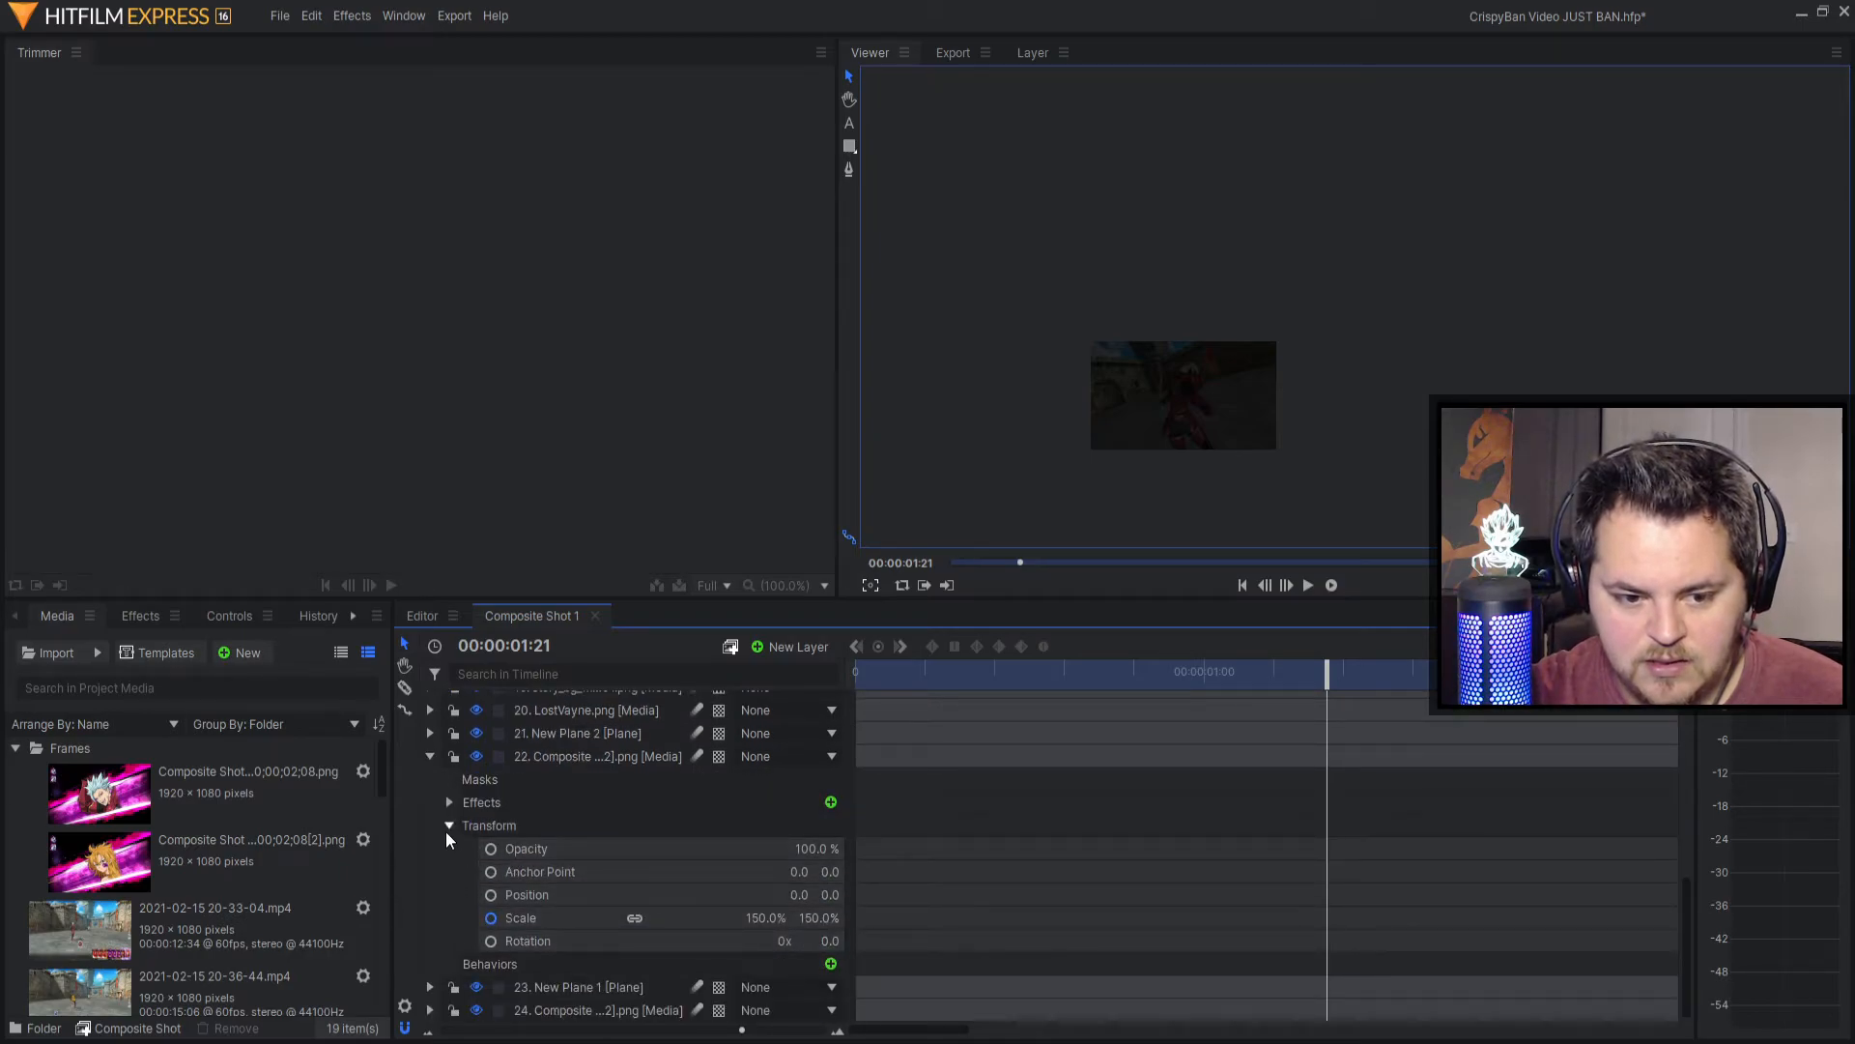
pyautogui.click(449, 826)
pyautogui.click(448, 919)
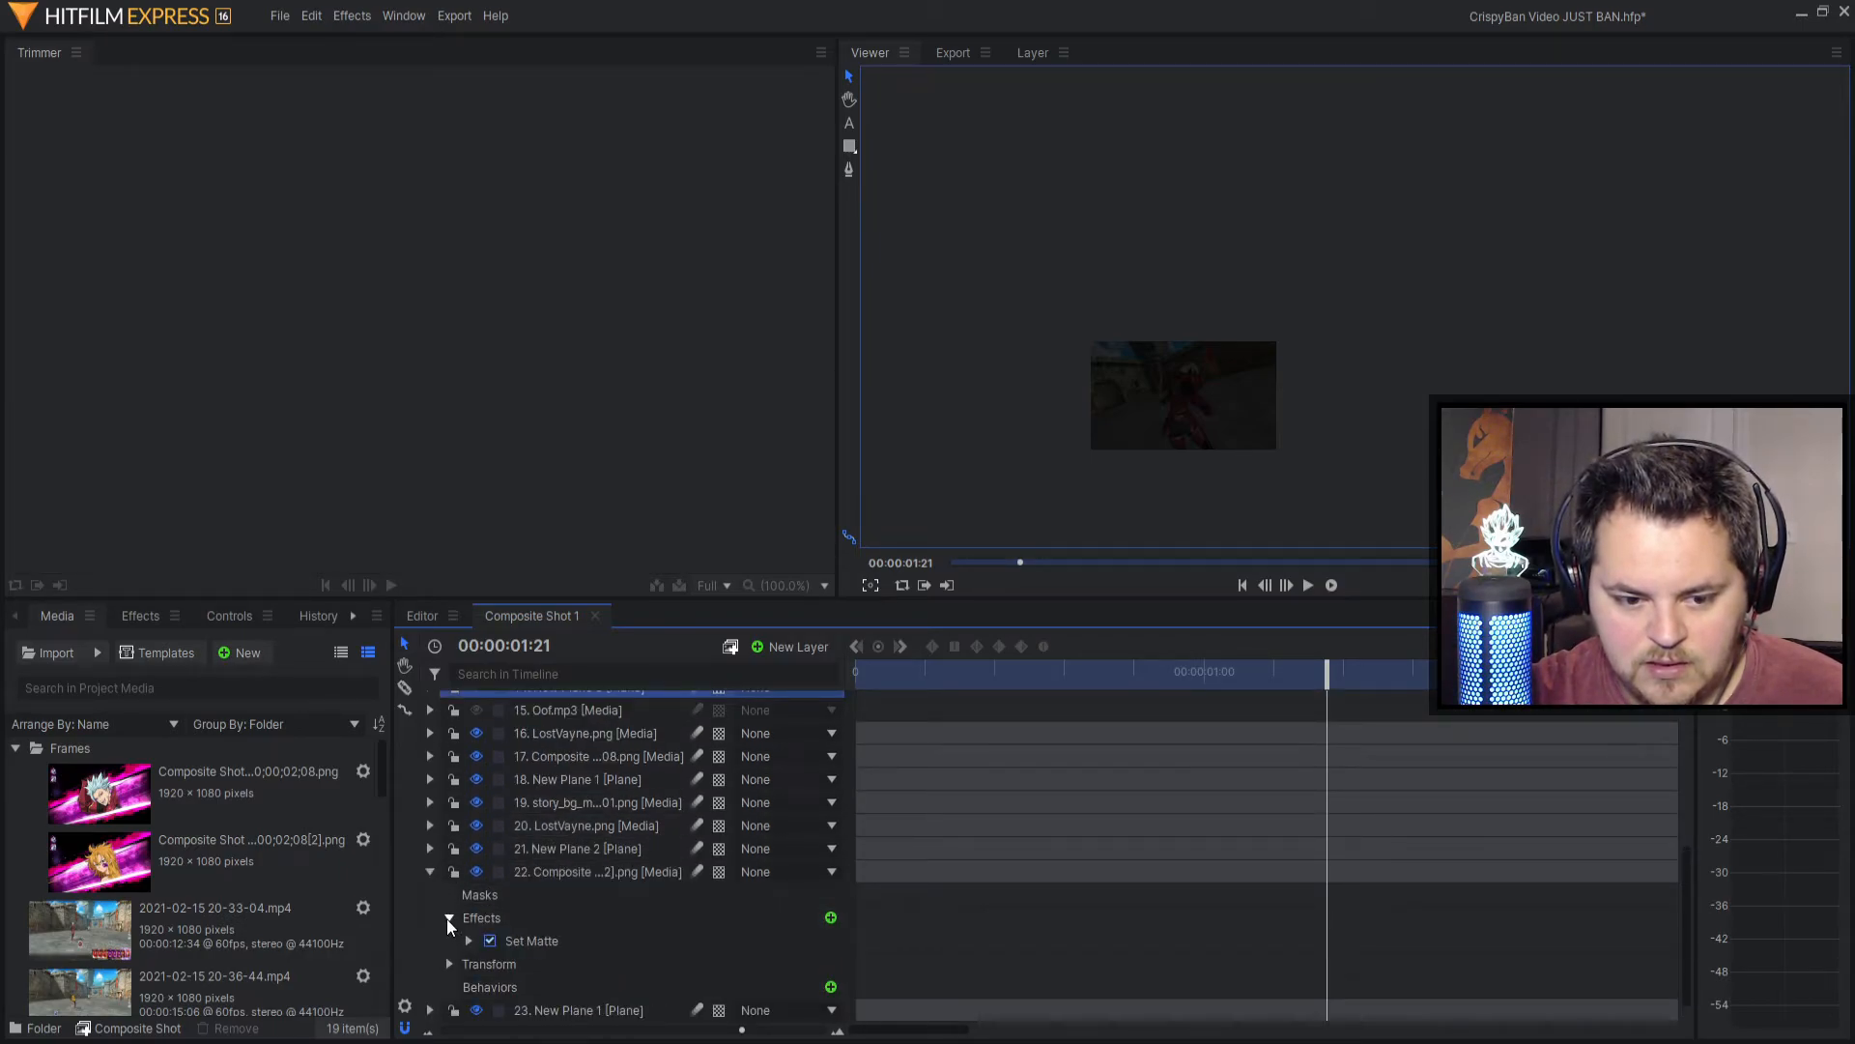
pyautogui.click(467, 942)
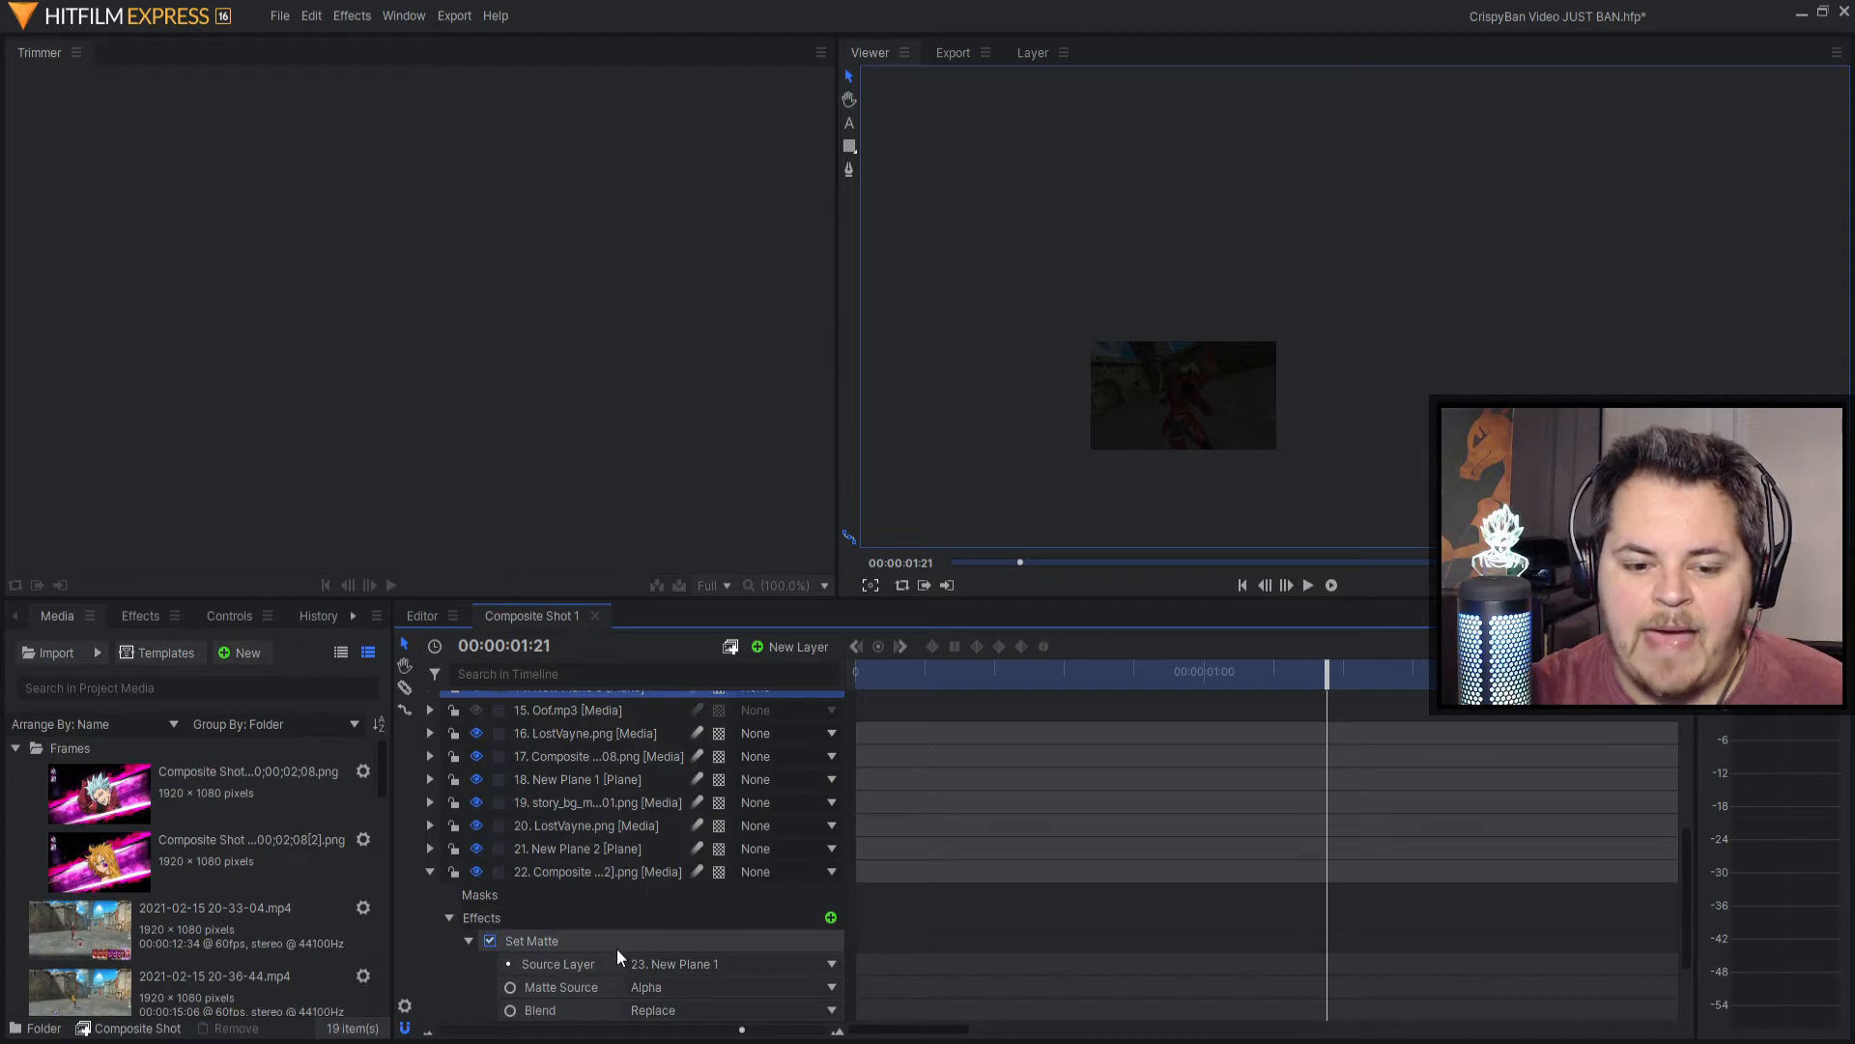
pyautogui.scroll(-2, 618, 957)
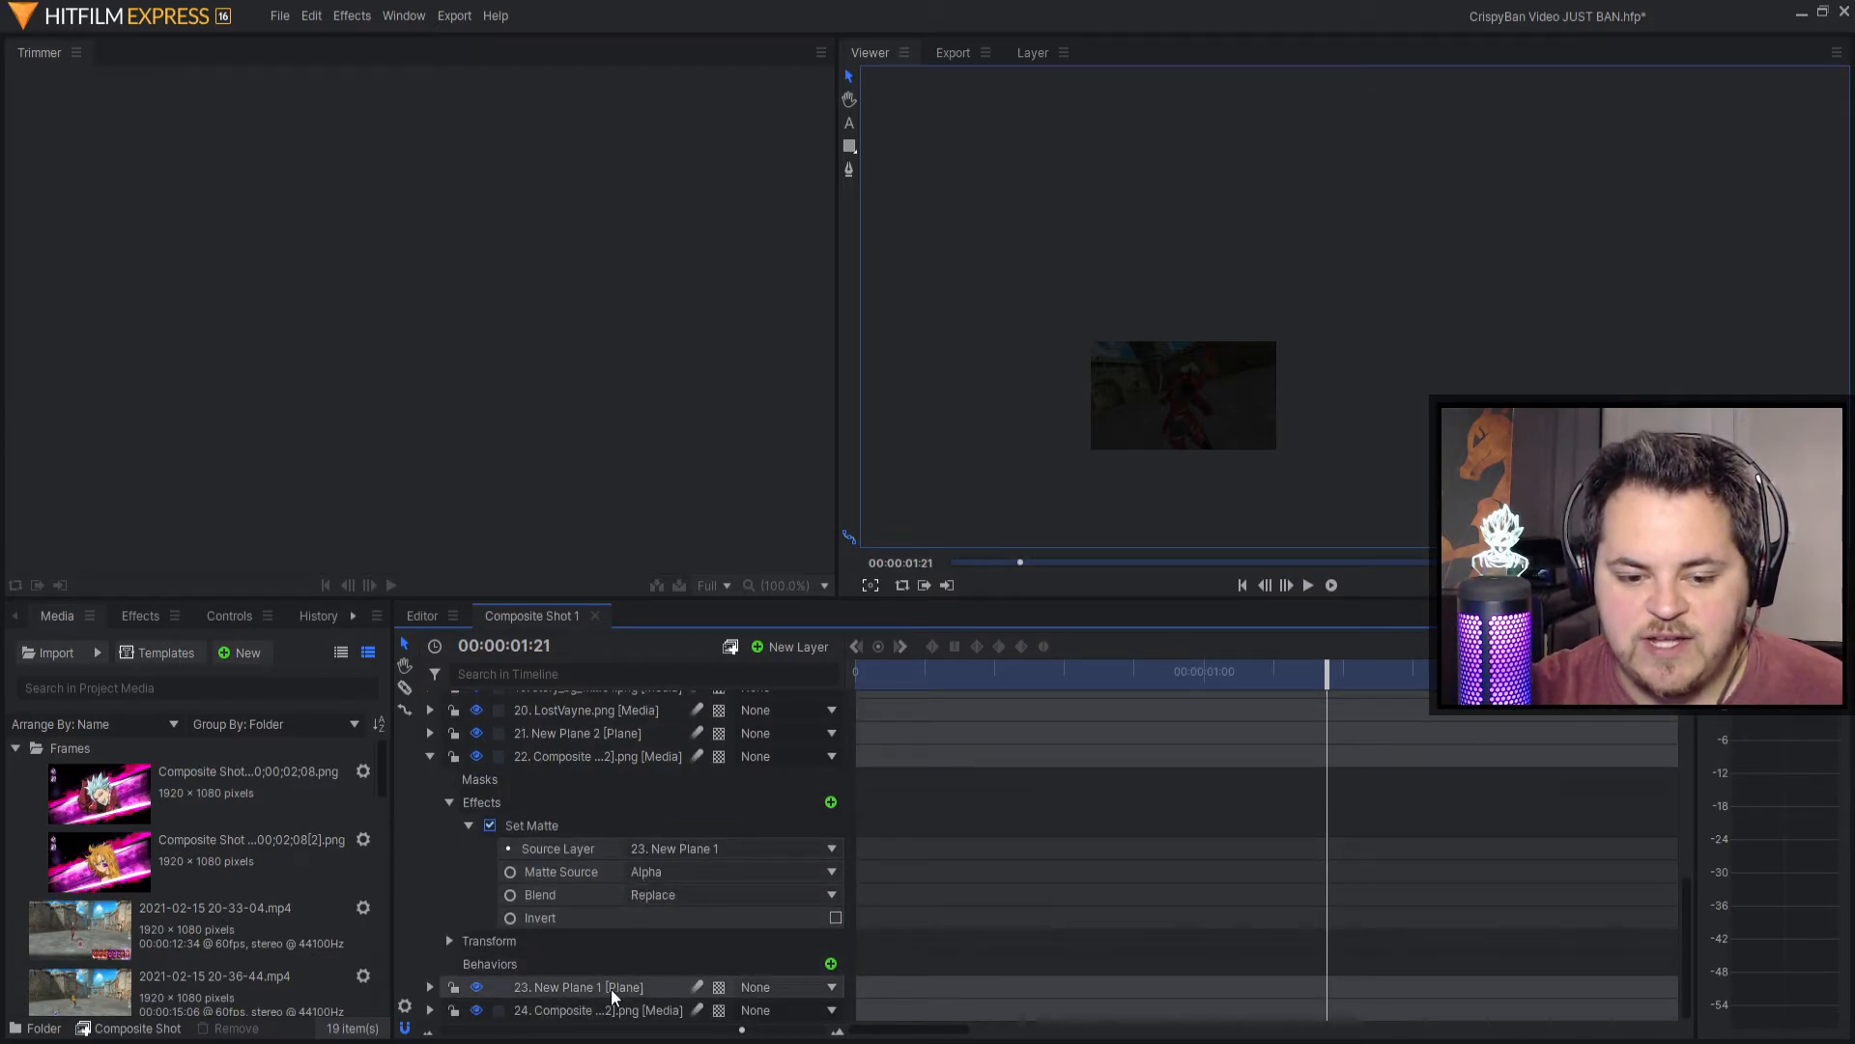
# Scrub the composite shot to 00:00:01:44, play it onward and move the playhead to 00:00:06:26.
pyautogui.moveTo(1326, 677); pyautogui.dragTo(1460, 670)
pyautogui.click(874, 988)
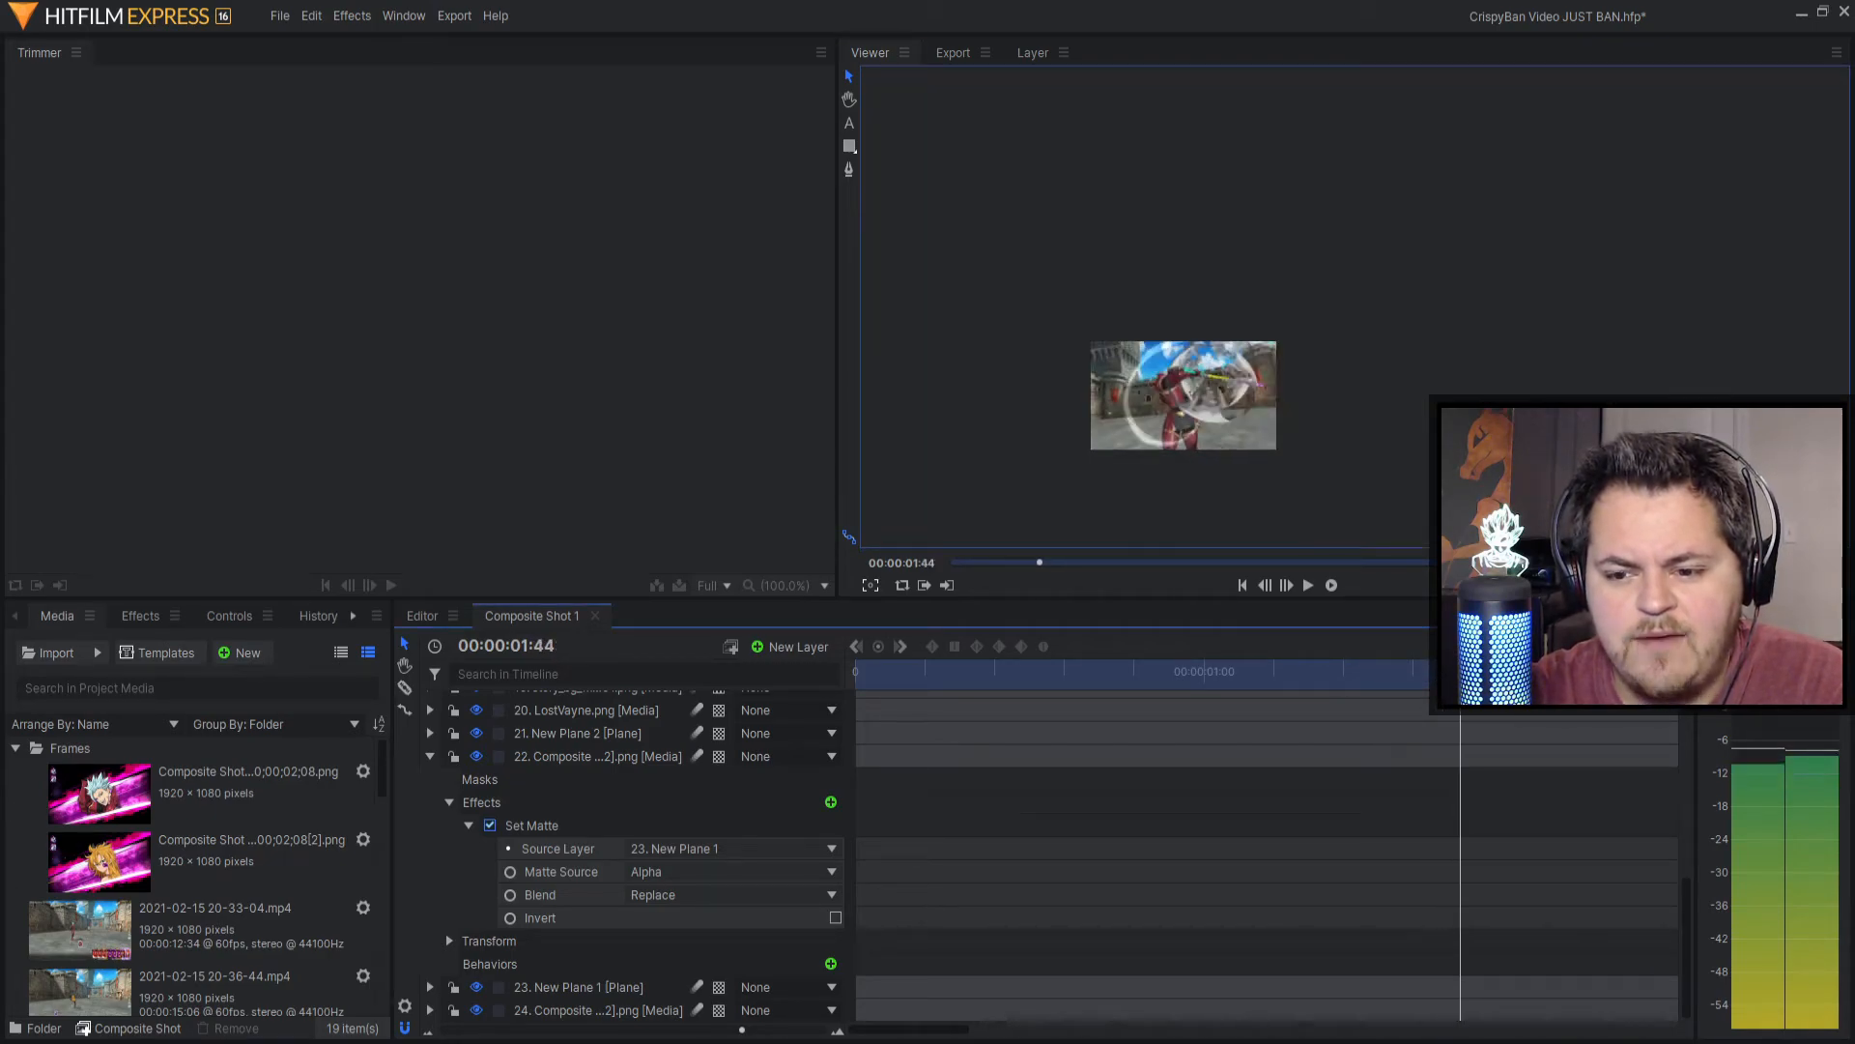
pyautogui.scroll(6, 1496, 838)
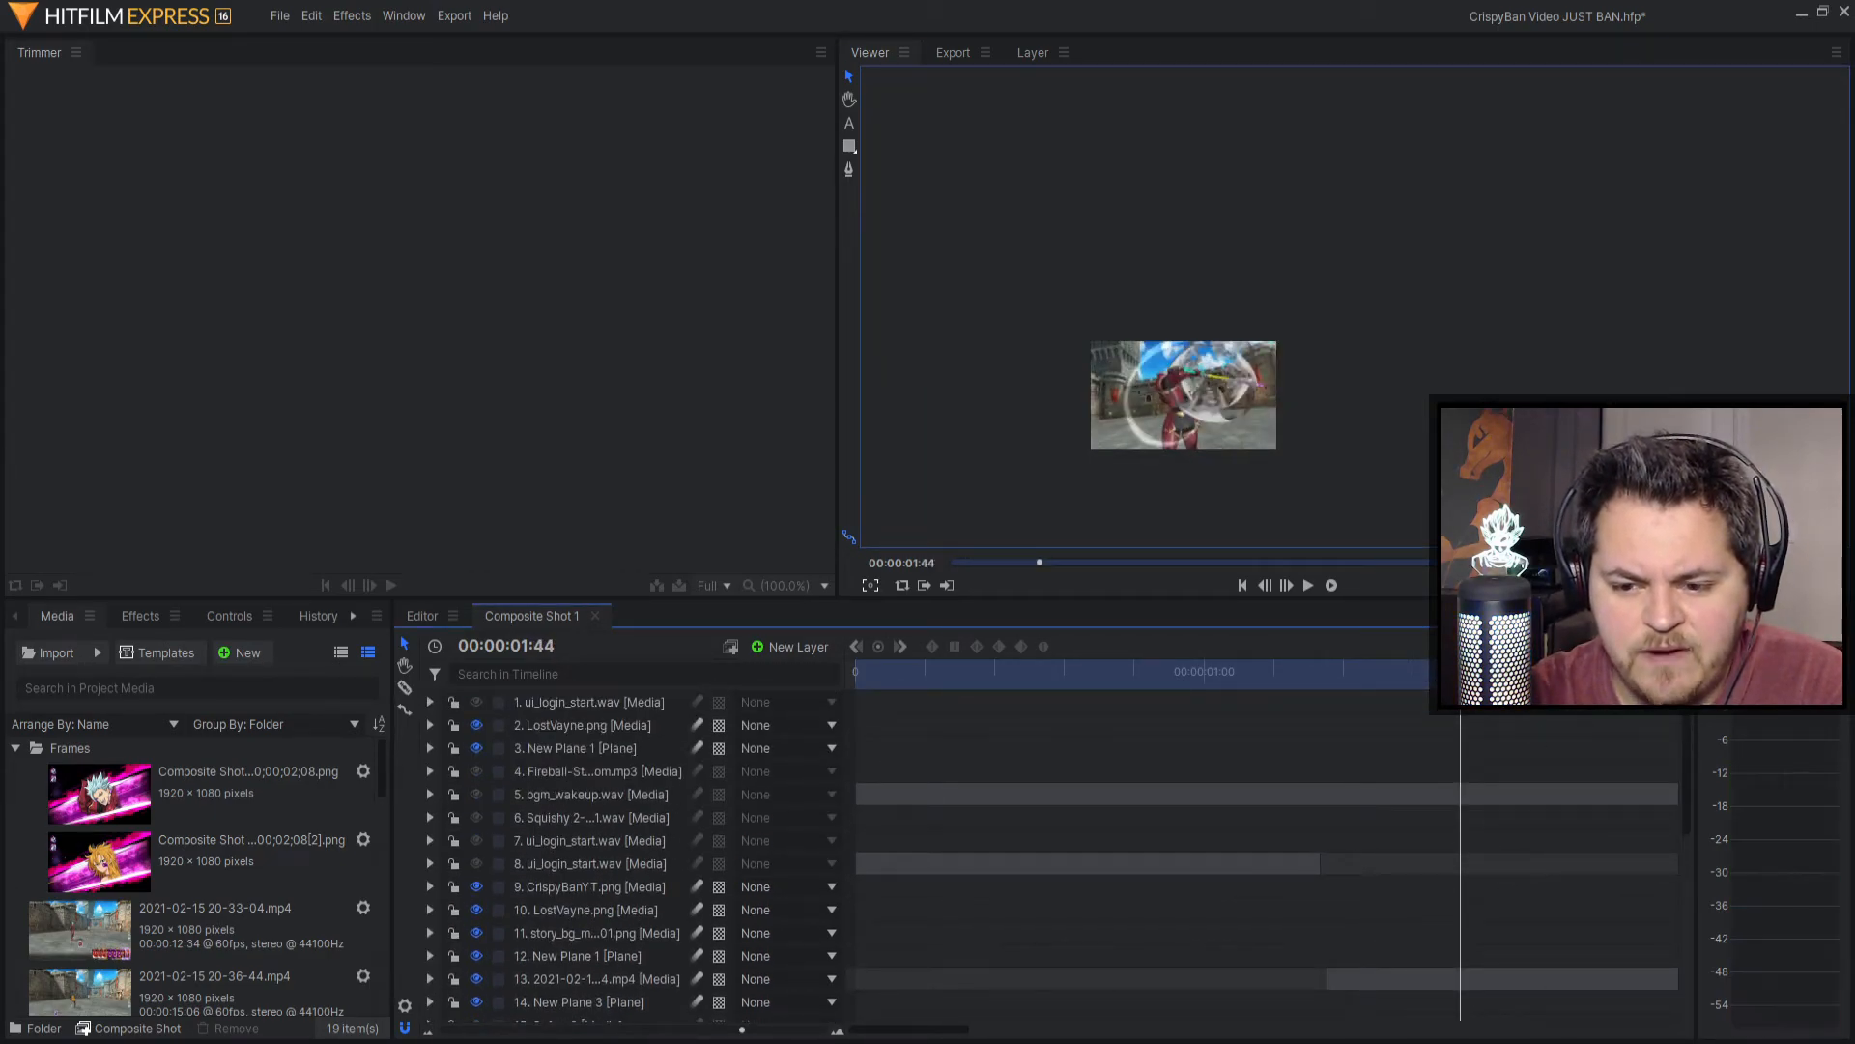
pyautogui.press('space')
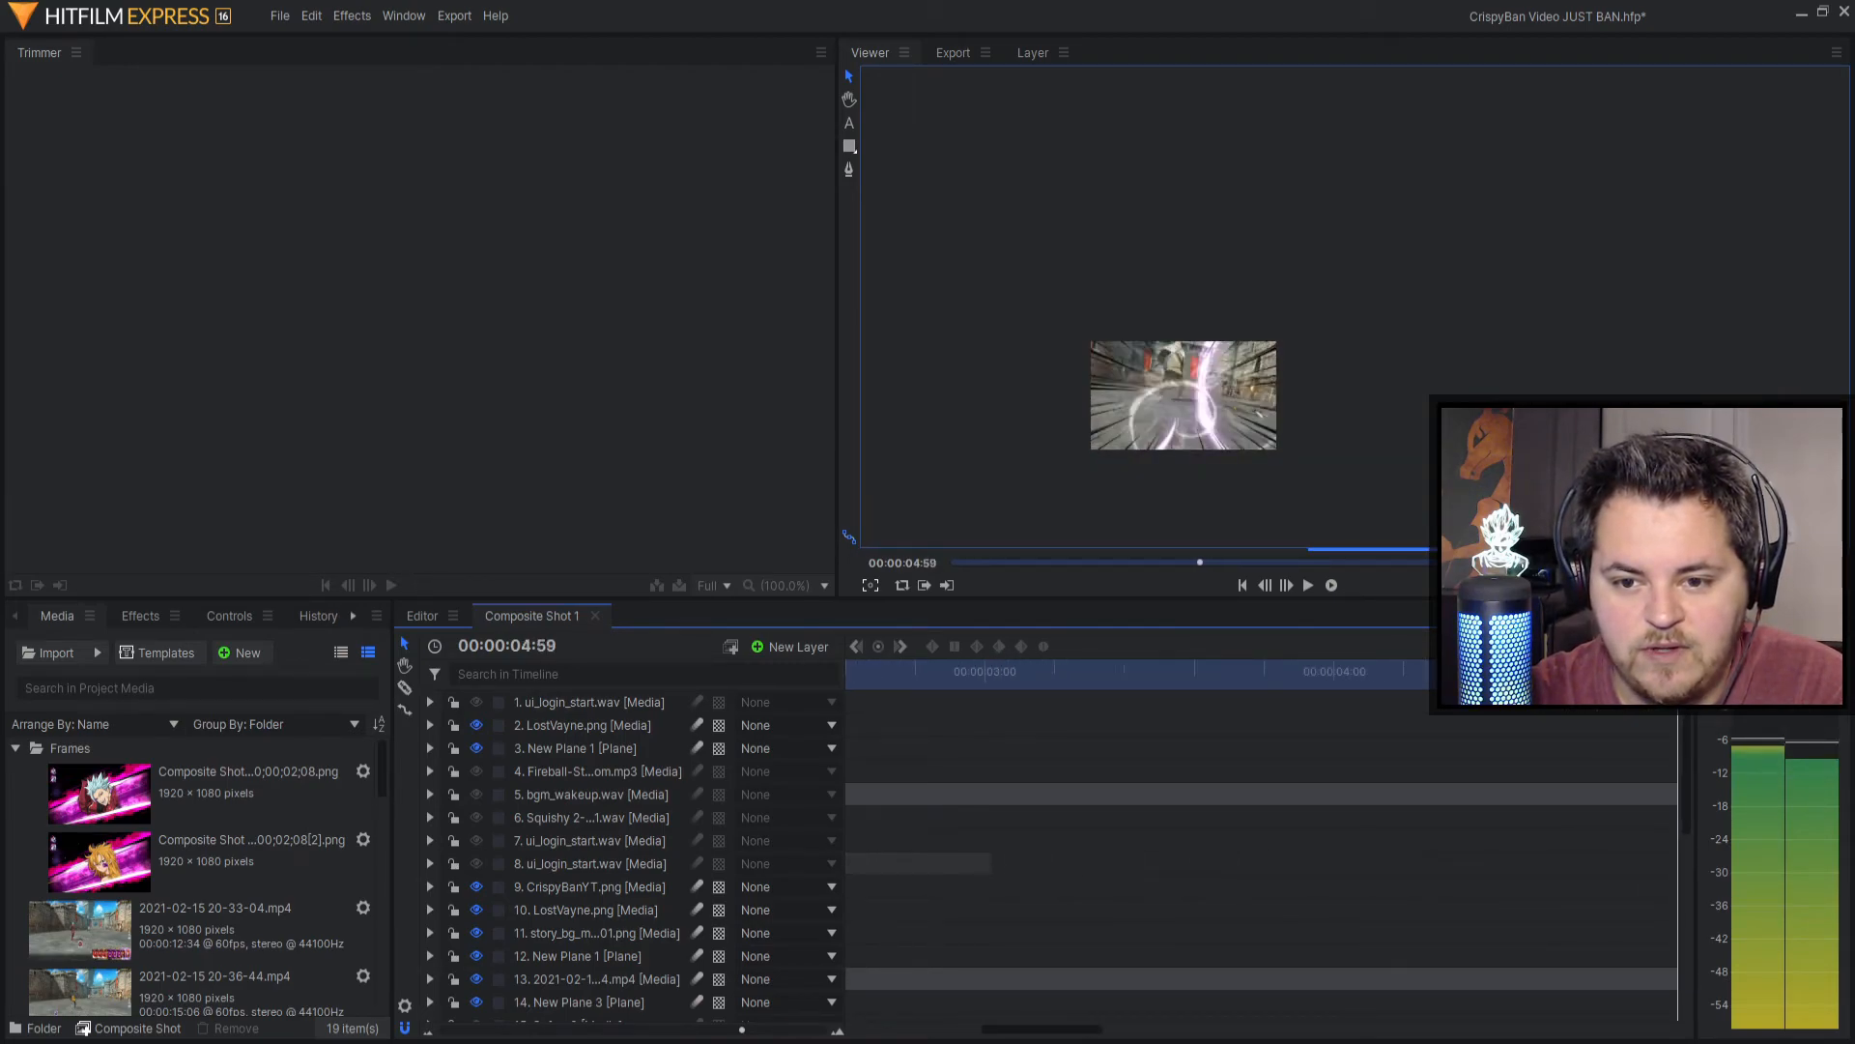
pyautogui.moveTo(1571, 672); pyautogui.dragTo(1503, 673)
# Select the Oof.mp3 layer and play the shot from that sound's start at 00:00:06:06.
pyautogui.scroll(-3, 1467, 824)
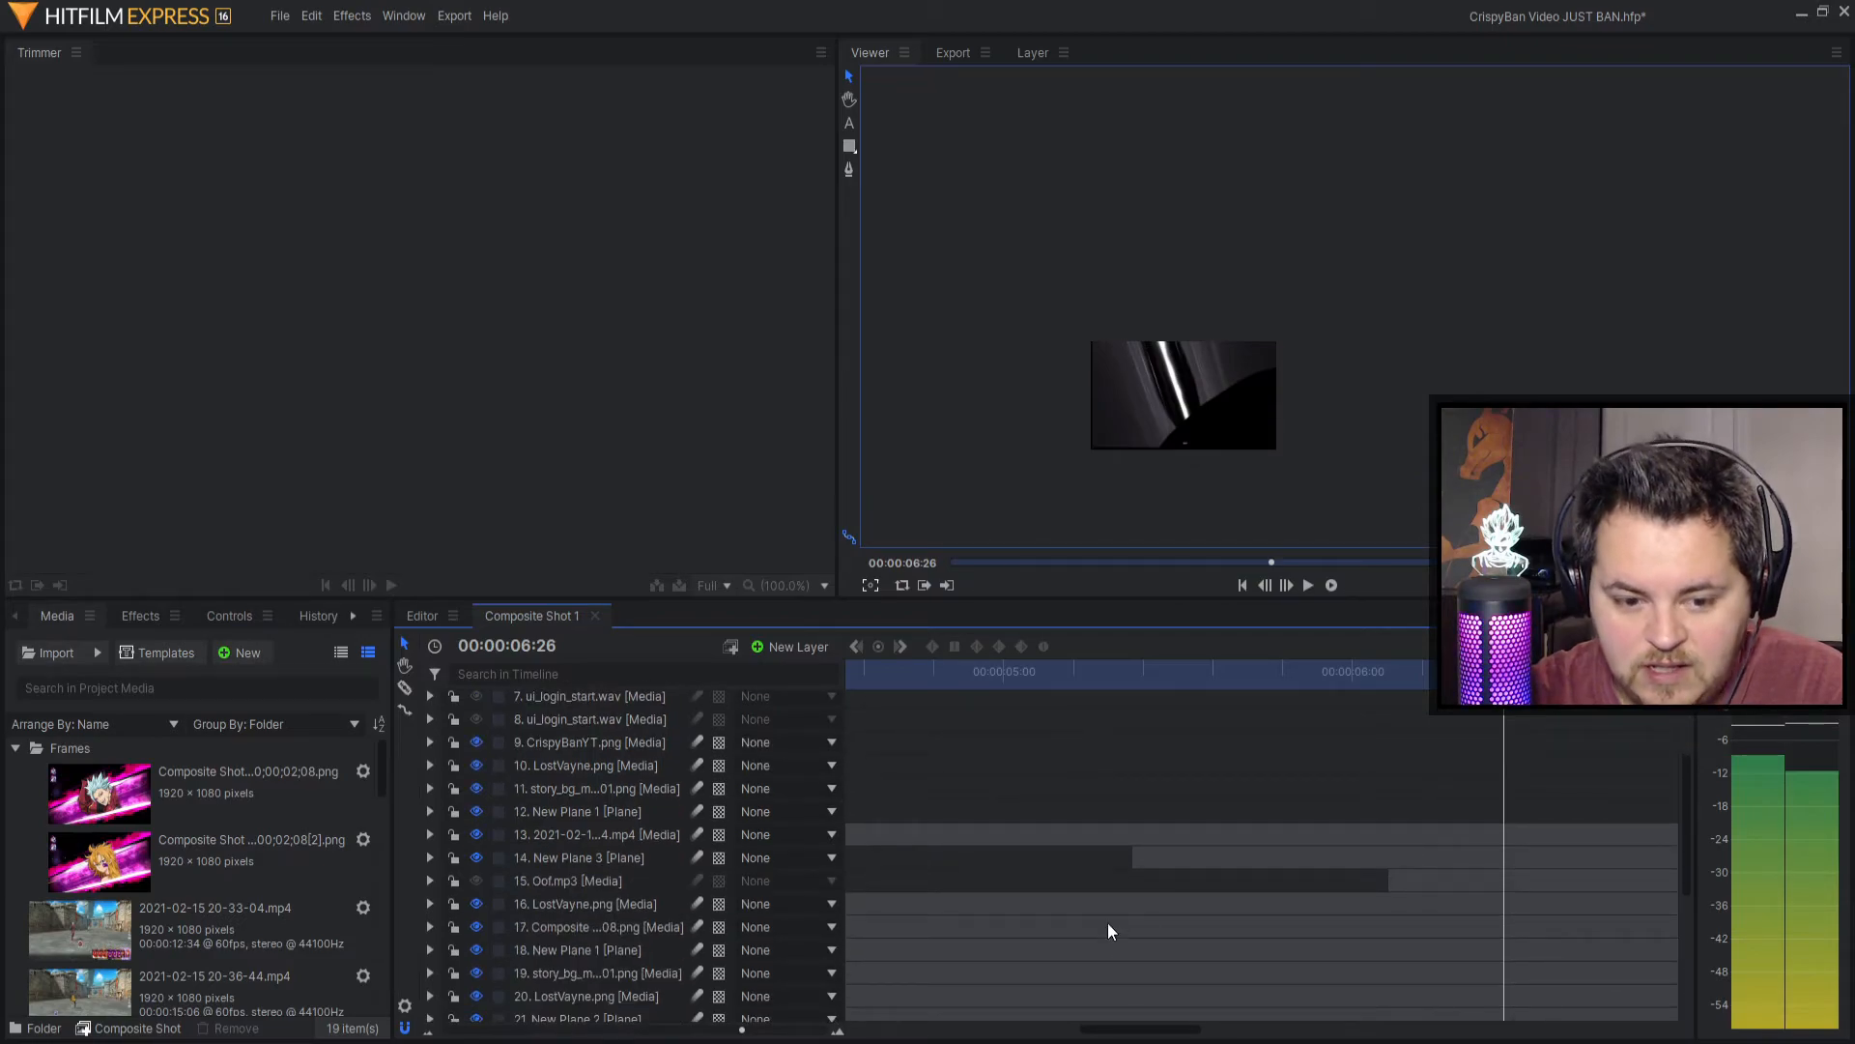
pyautogui.click(592, 882)
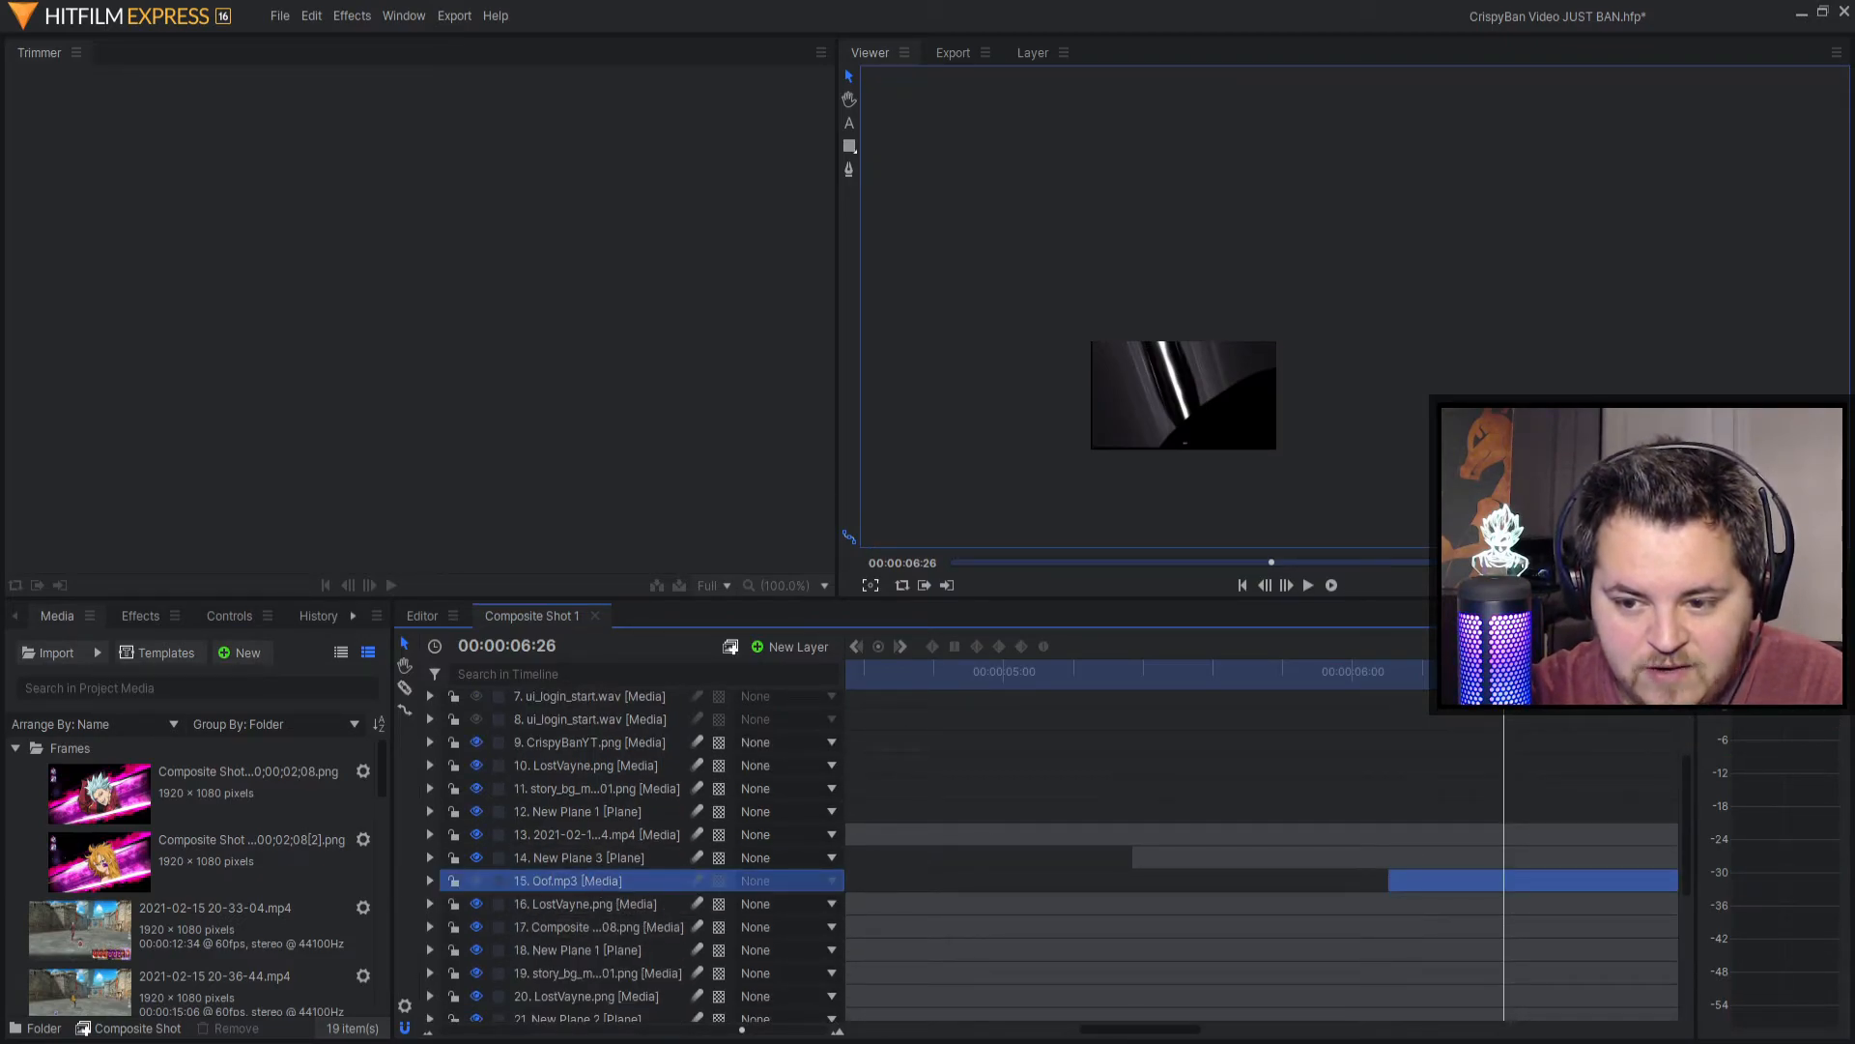
pyautogui.moveTo(1503, 672); pyautogui.dragTo(1396, 679)
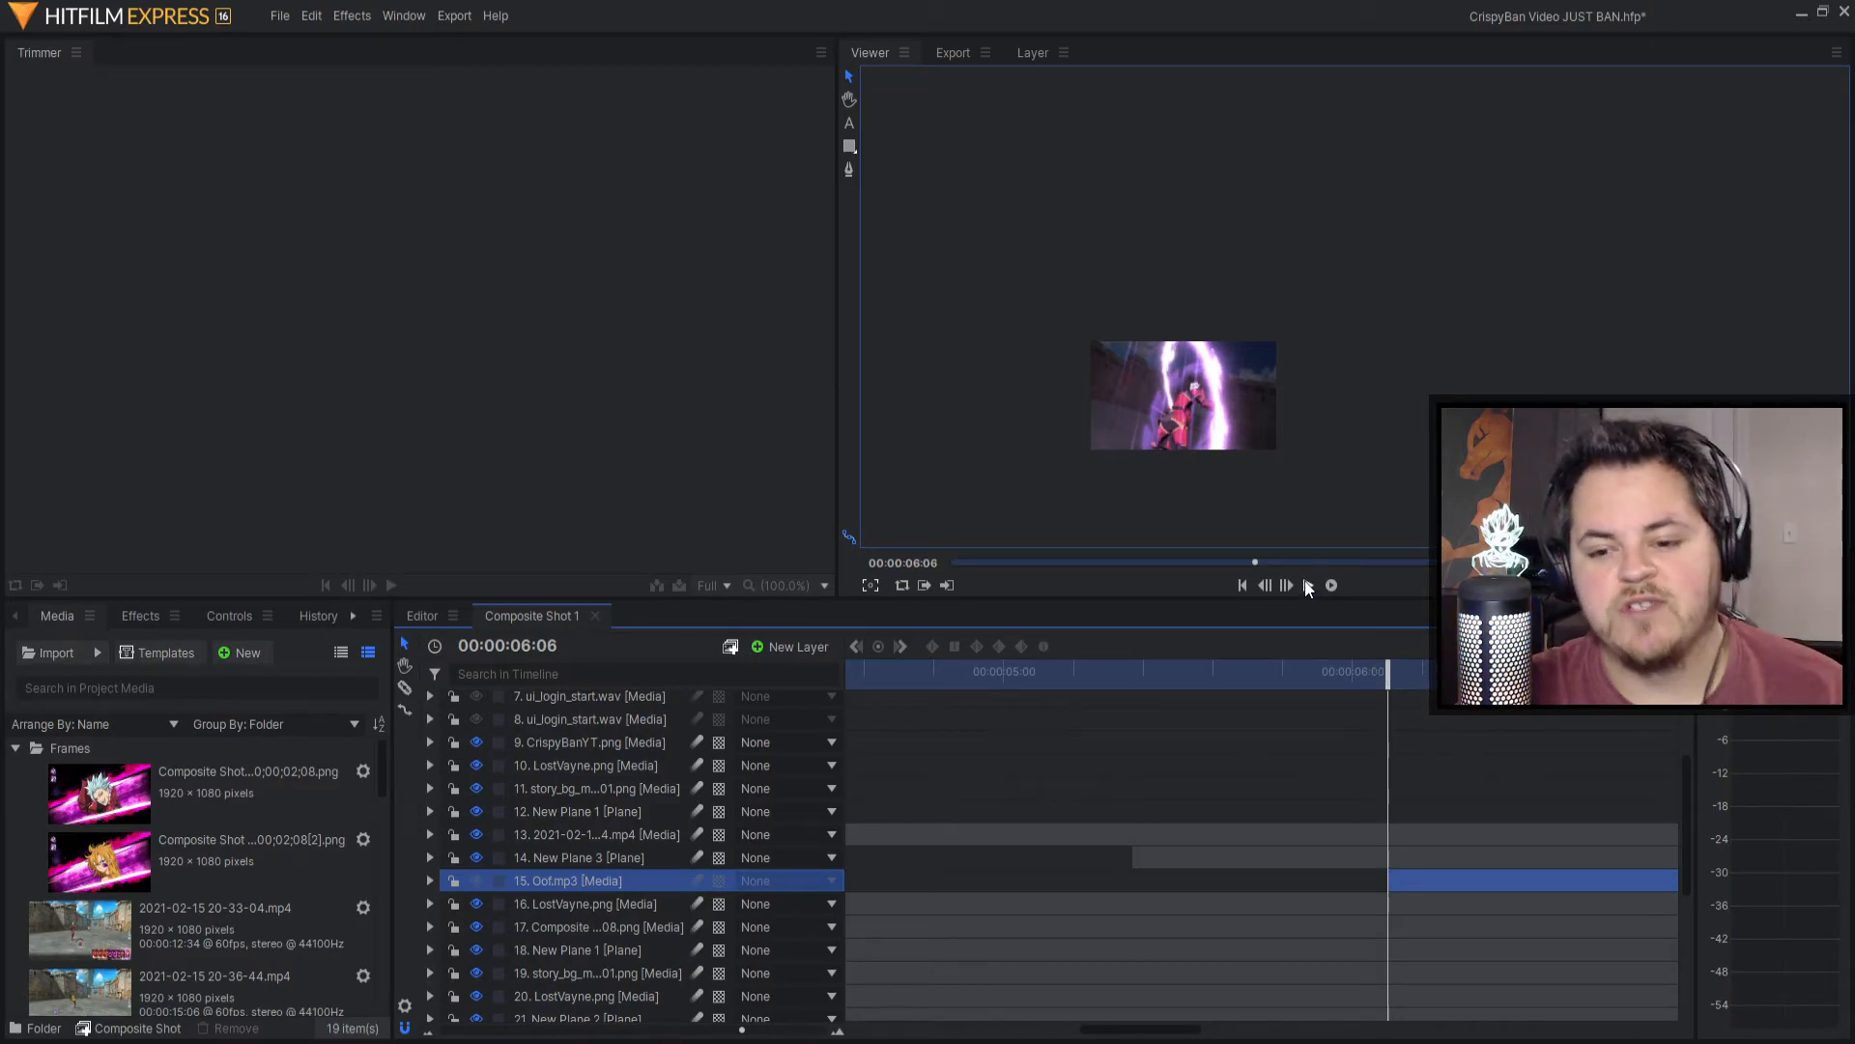
pyautogui.click(1308, 585)
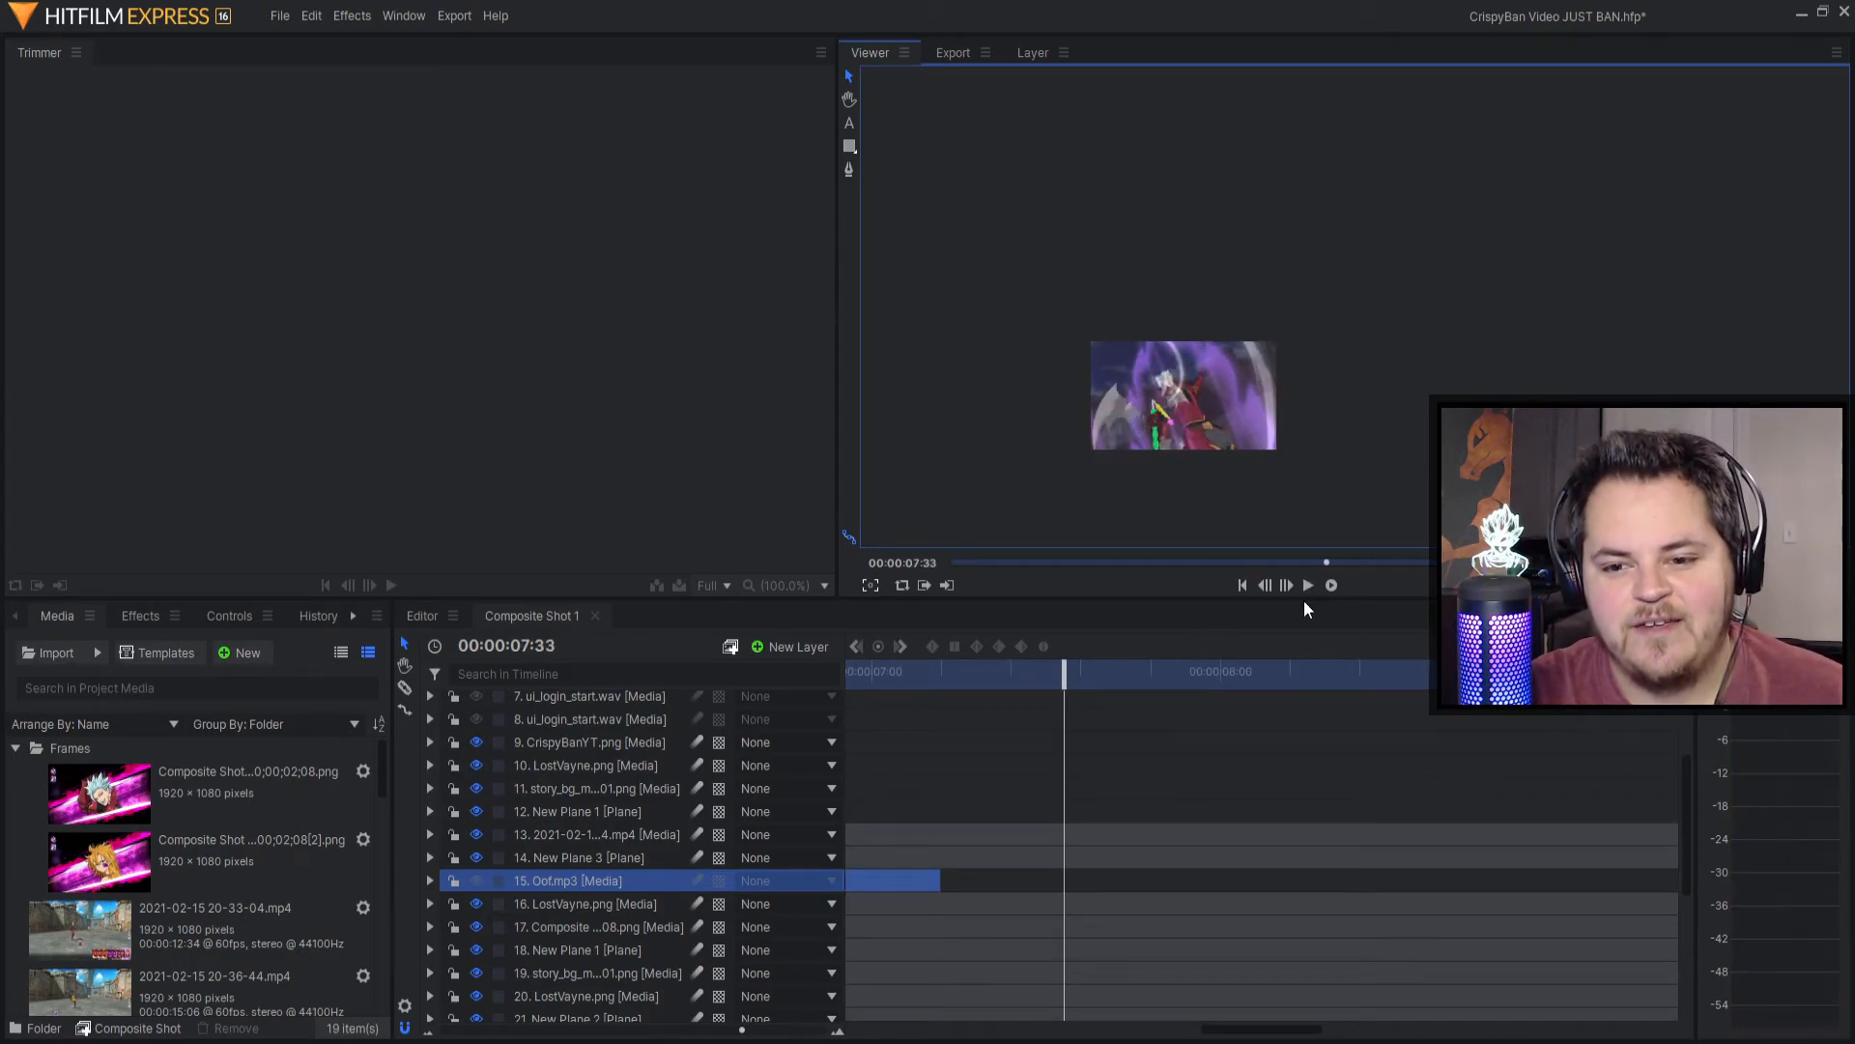
# Play the shot onward from 00:00:07:33, select the Squishy sound layer, and replay the shot from 00:00:08:33 near that sound's start.
pyautogui.scroll(2, 666, 860)
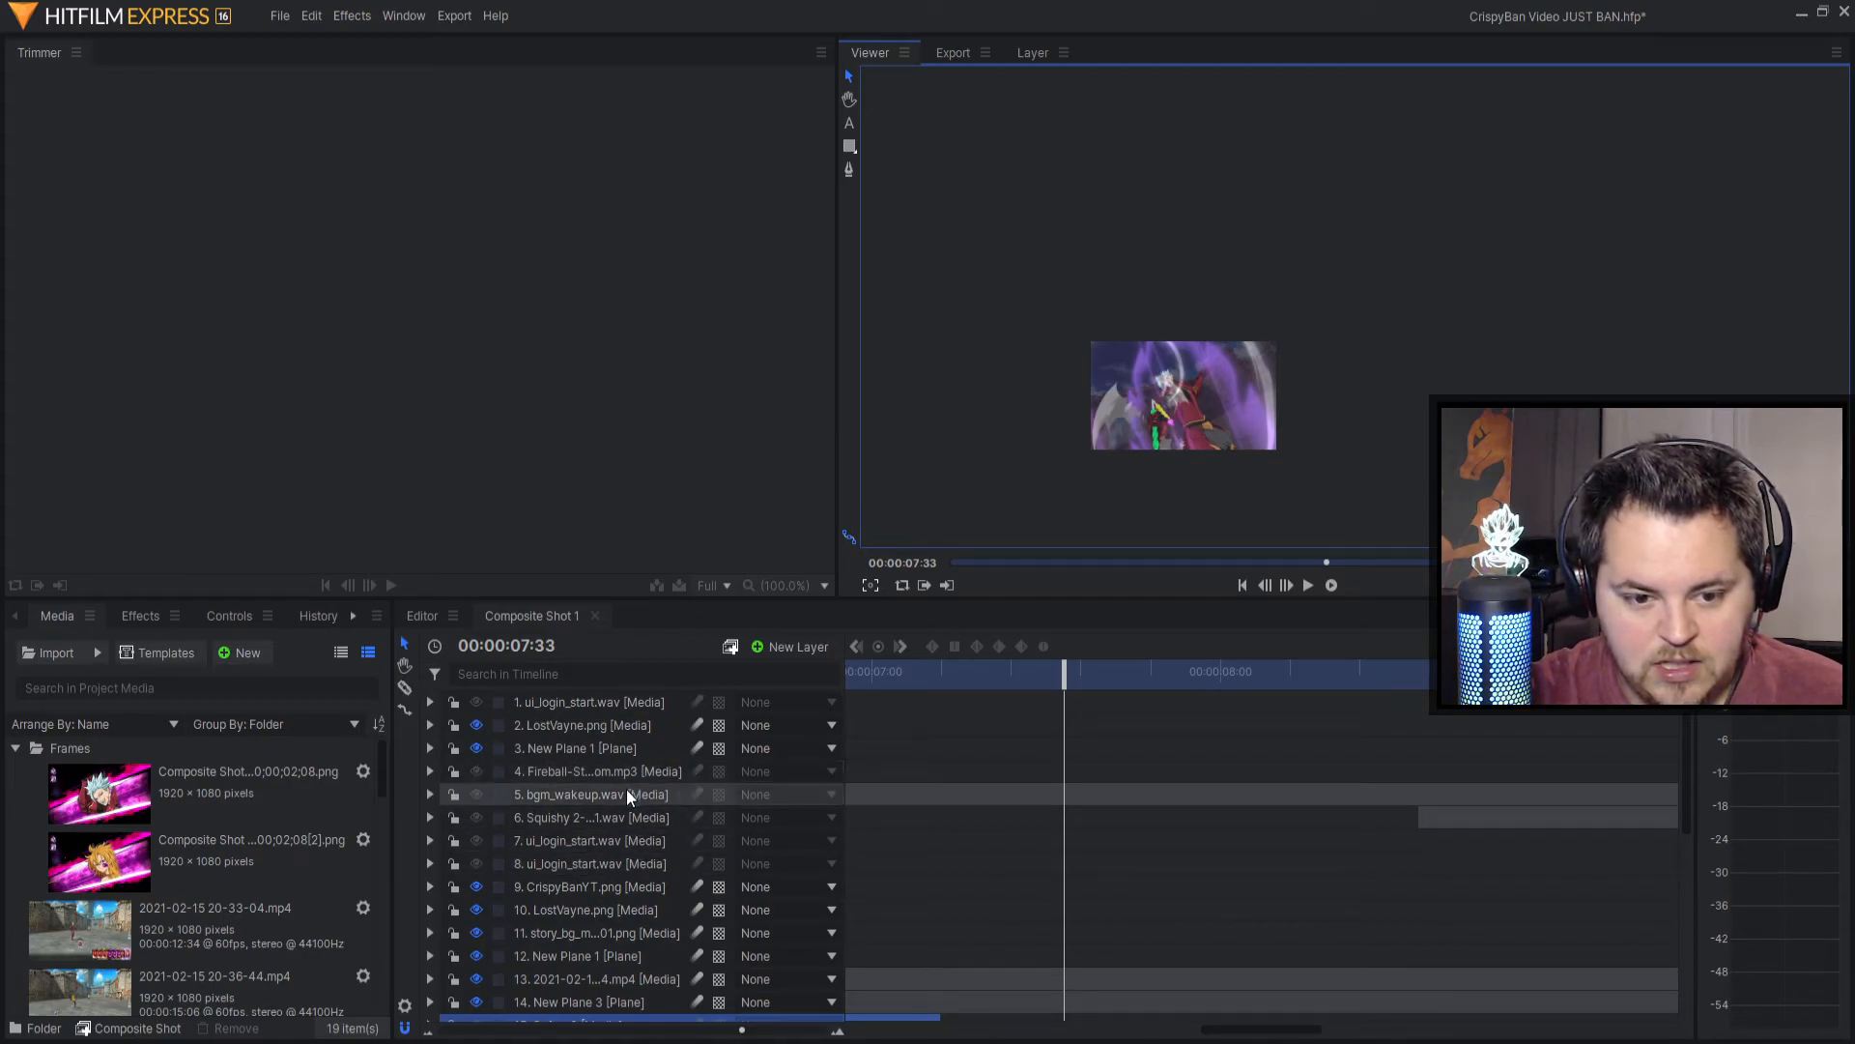
pyautogui.click(1309, 586)
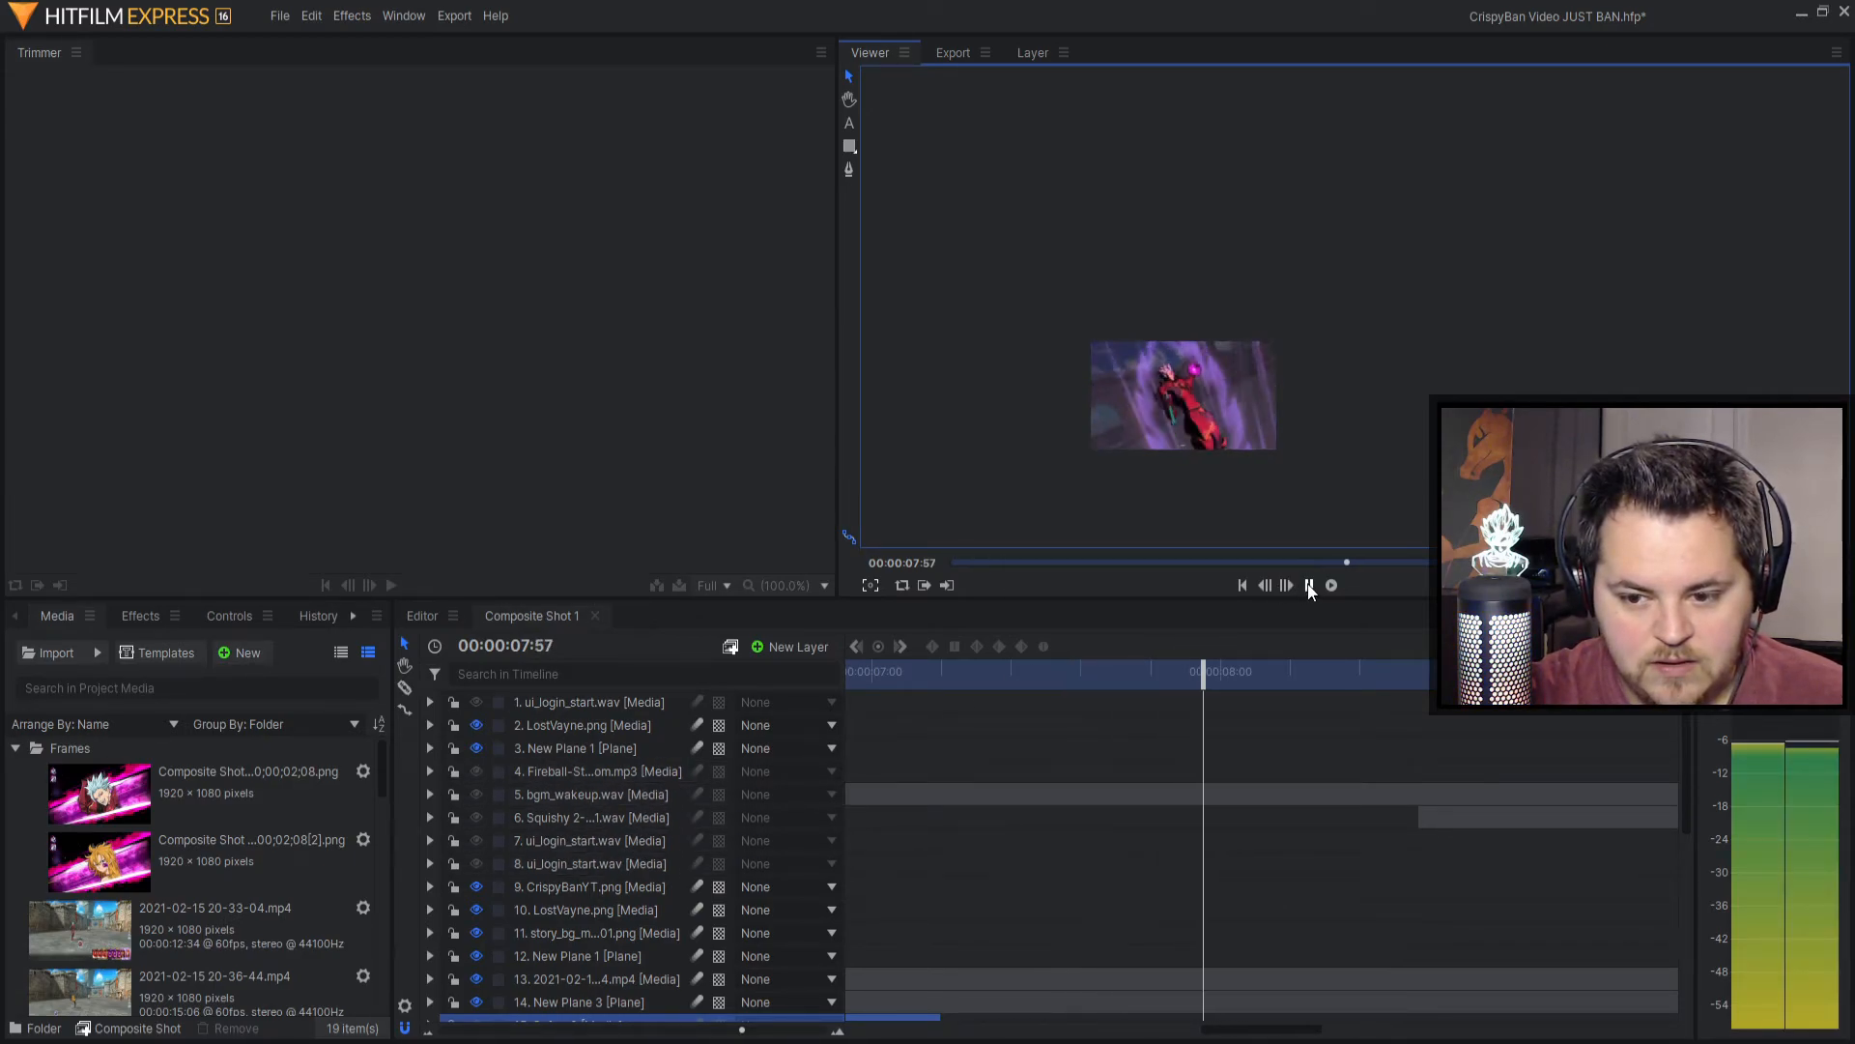
pyautogui.click(1434, 821)
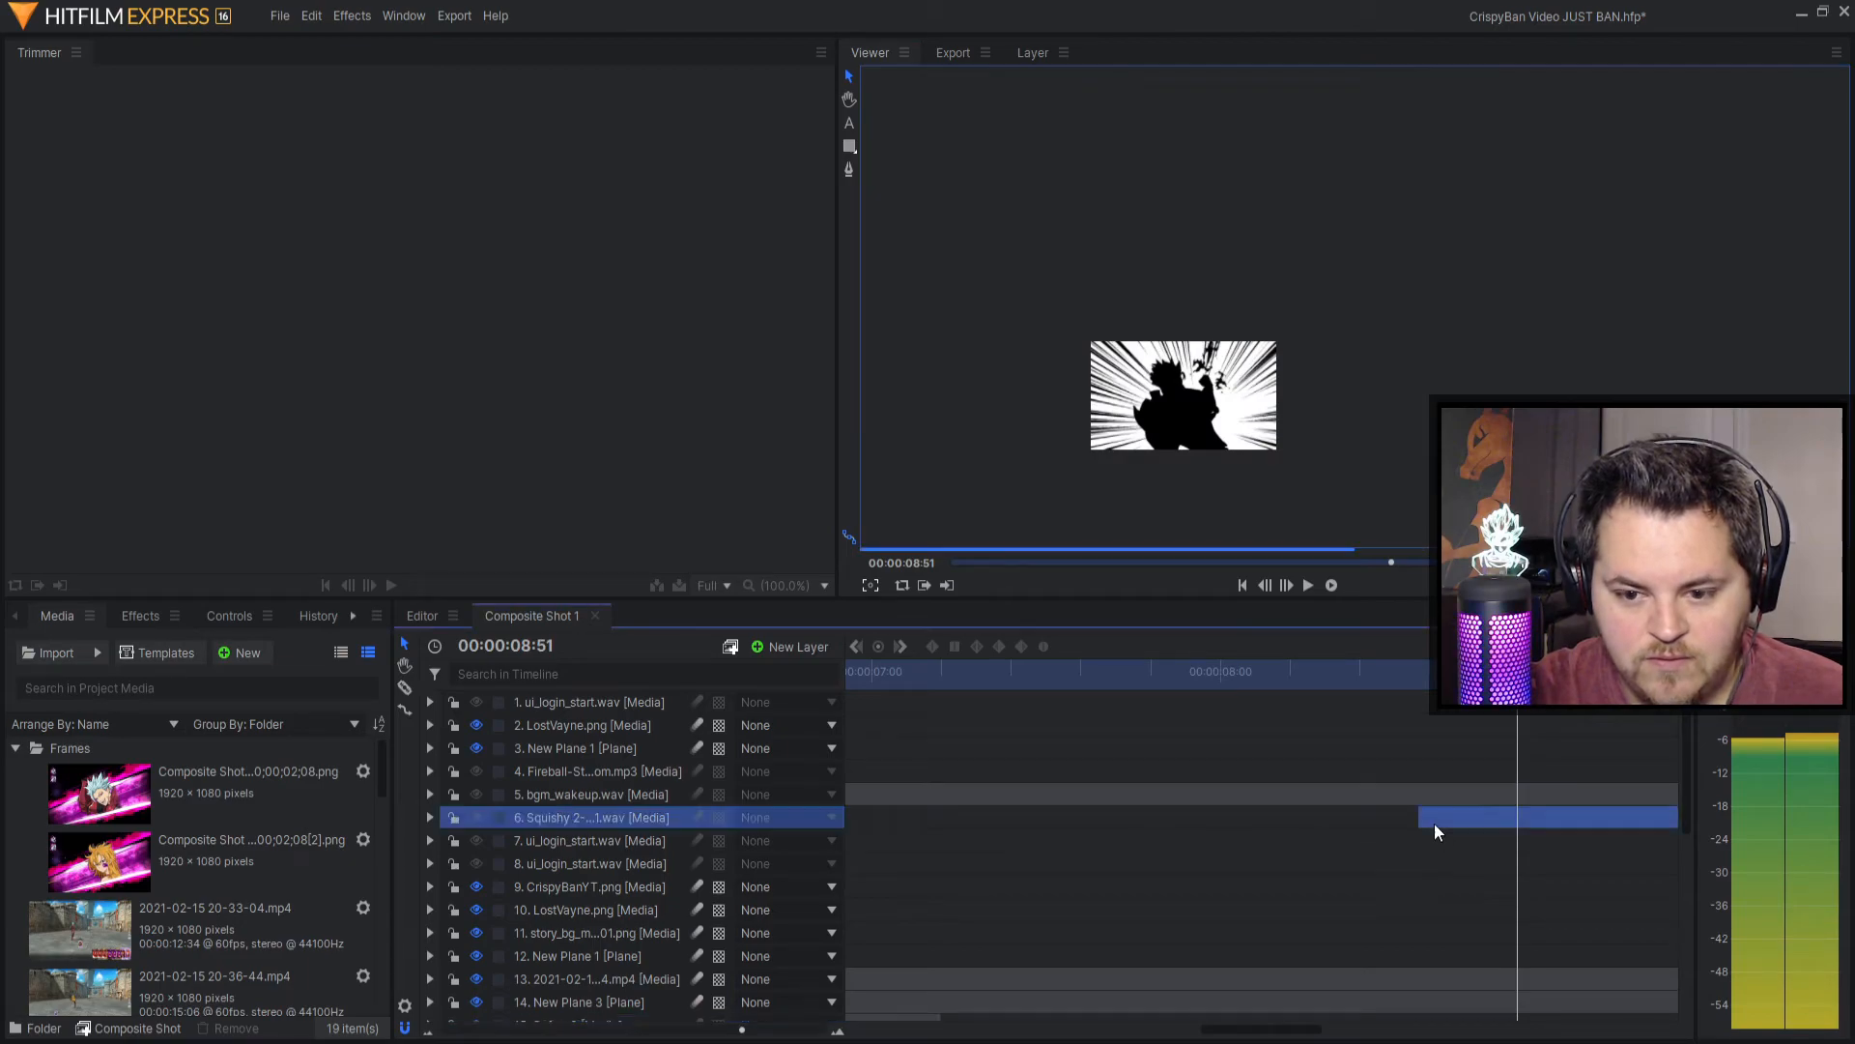
pyautogui.click(1308, 586)
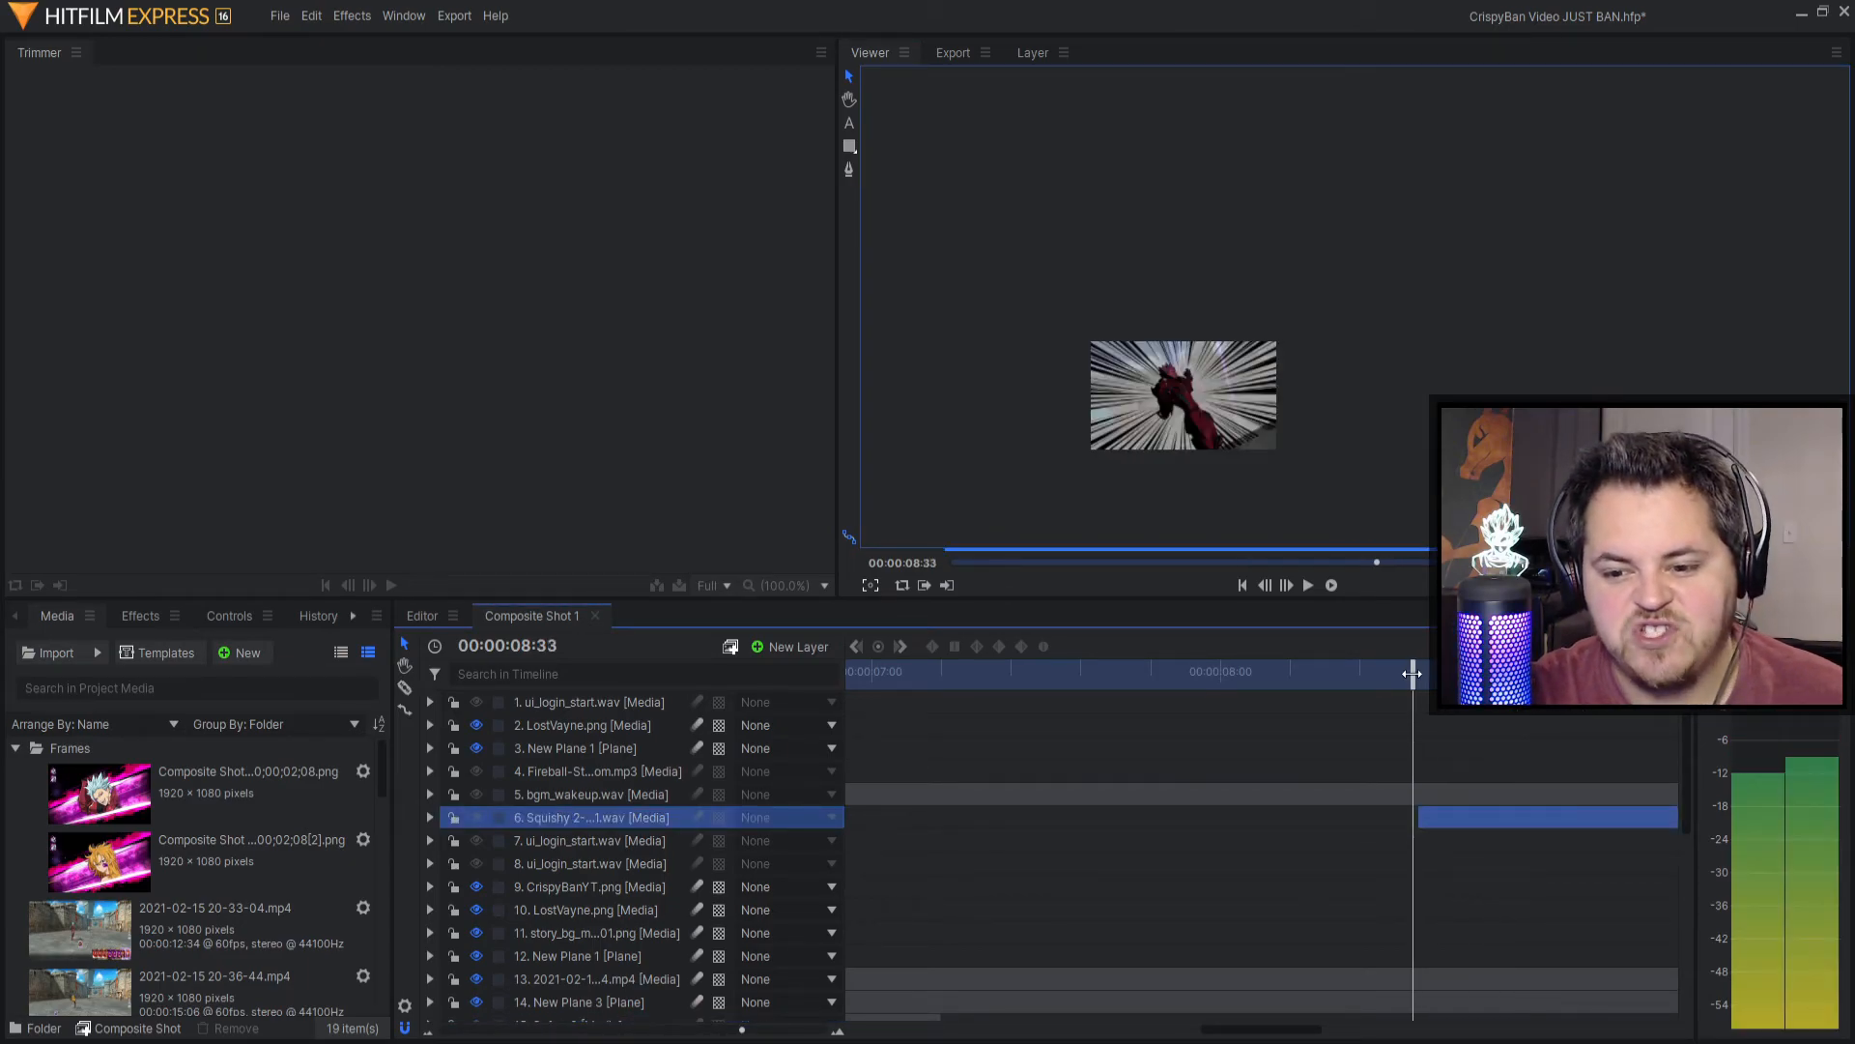
pyautogui.click(1305, 586)
# Select the CrispyBanYT.png logo at 00:00:10:22 and expand its layer's Transform group to inspect the Scale keyframes.
pyautogui.scroll(1, 1192, 410)
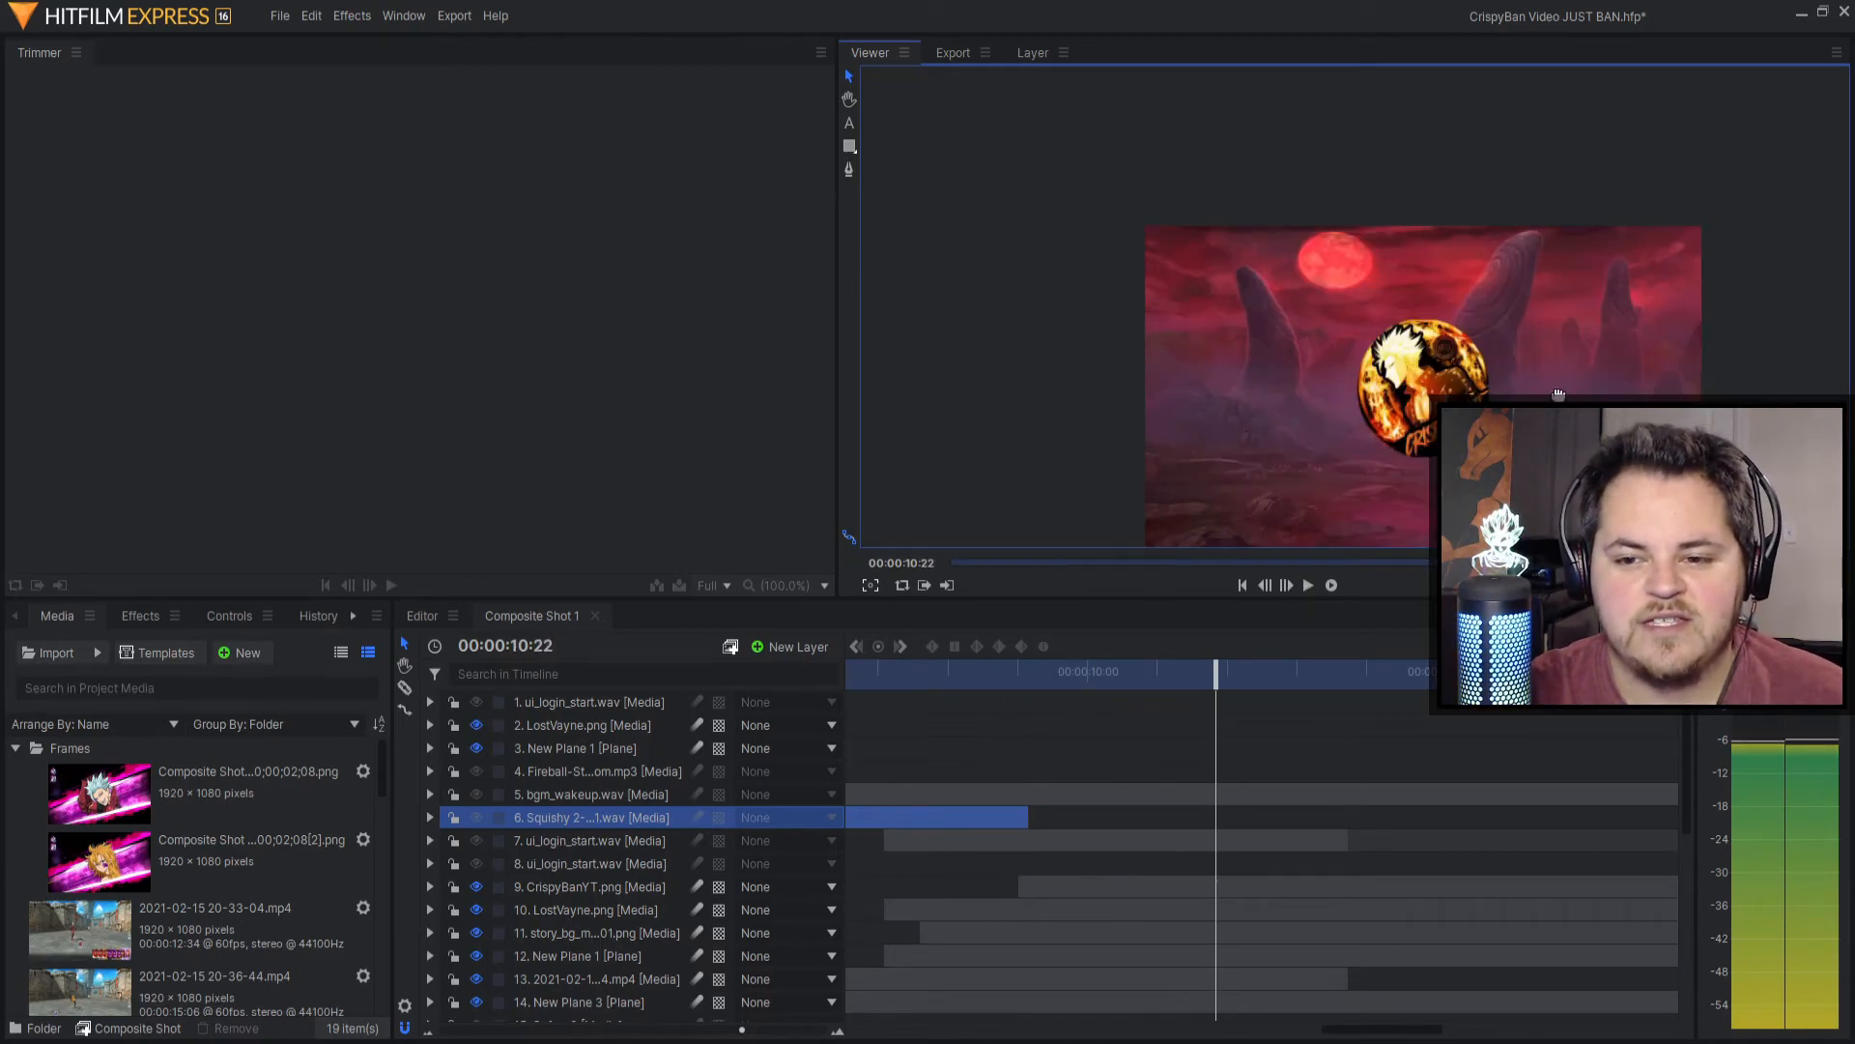
pyautogui.moveTo(1556, 397); pyautogui.dragTo(1408, 303)
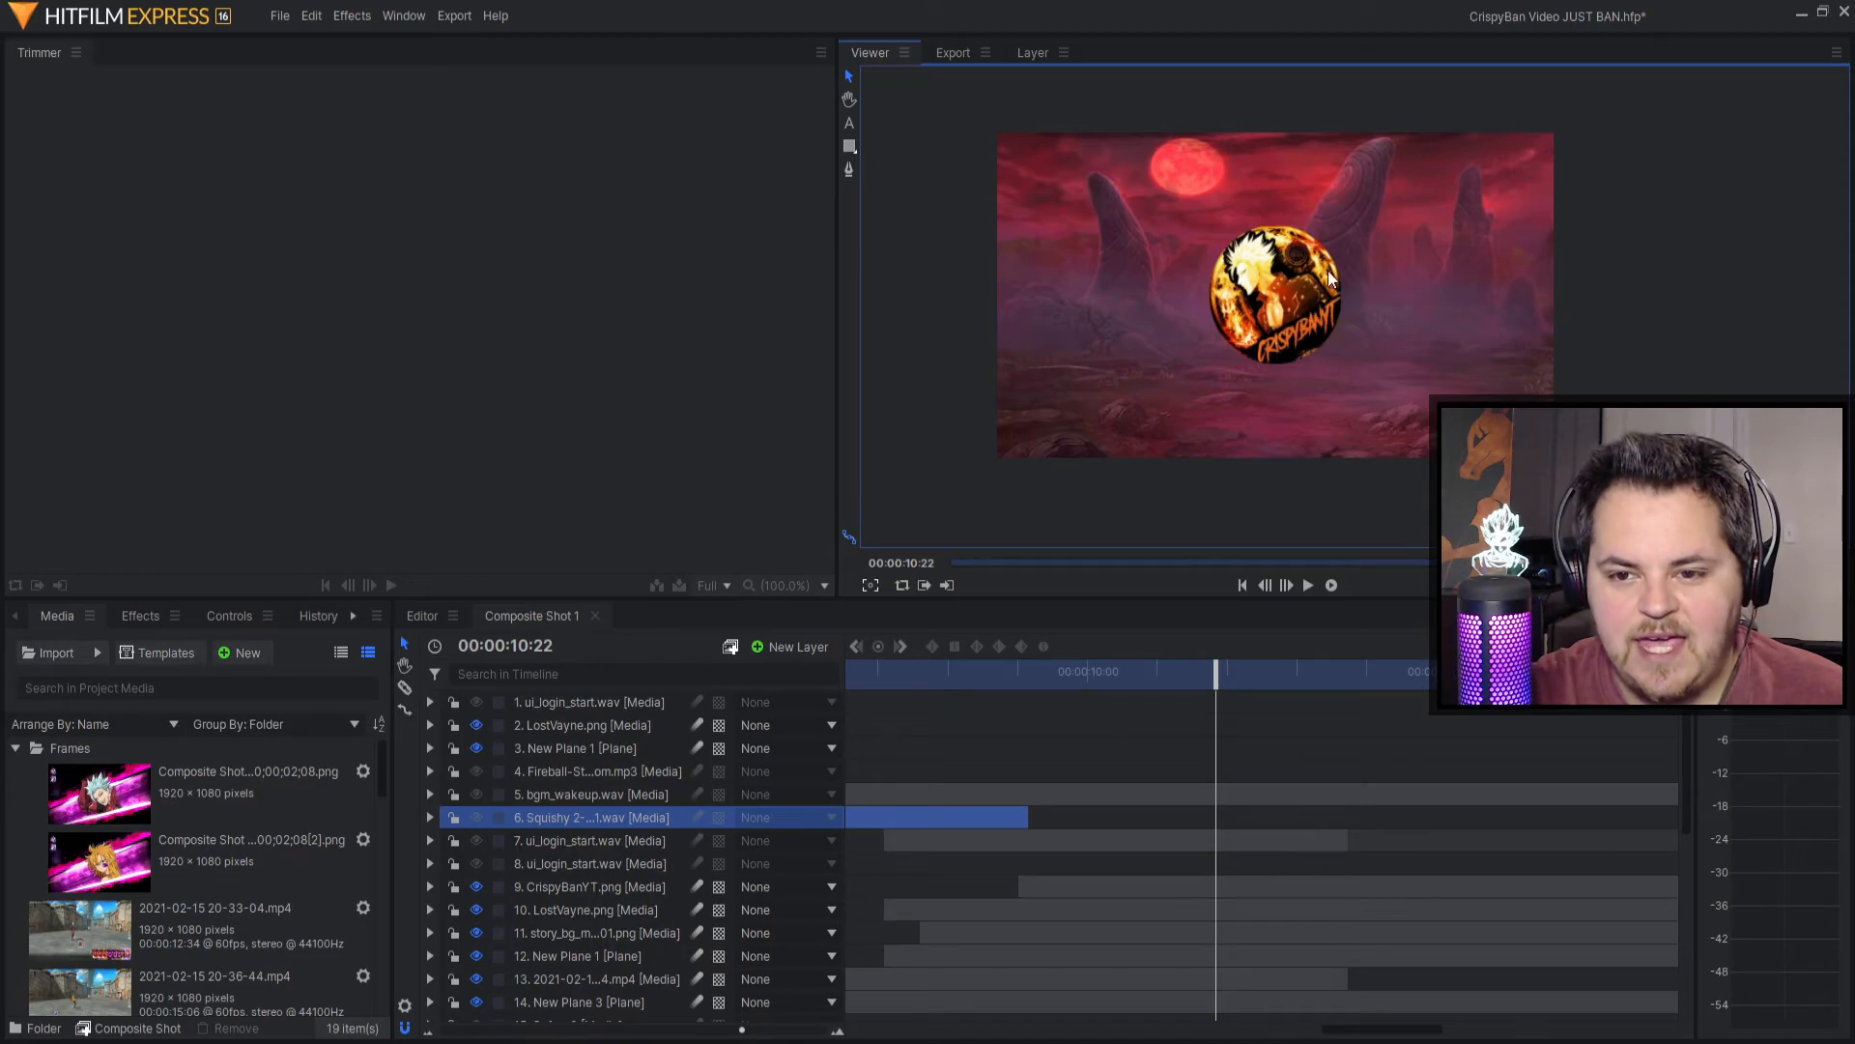
pyautogui.click(1249, 313)
pyautogui.click(1248, 313)
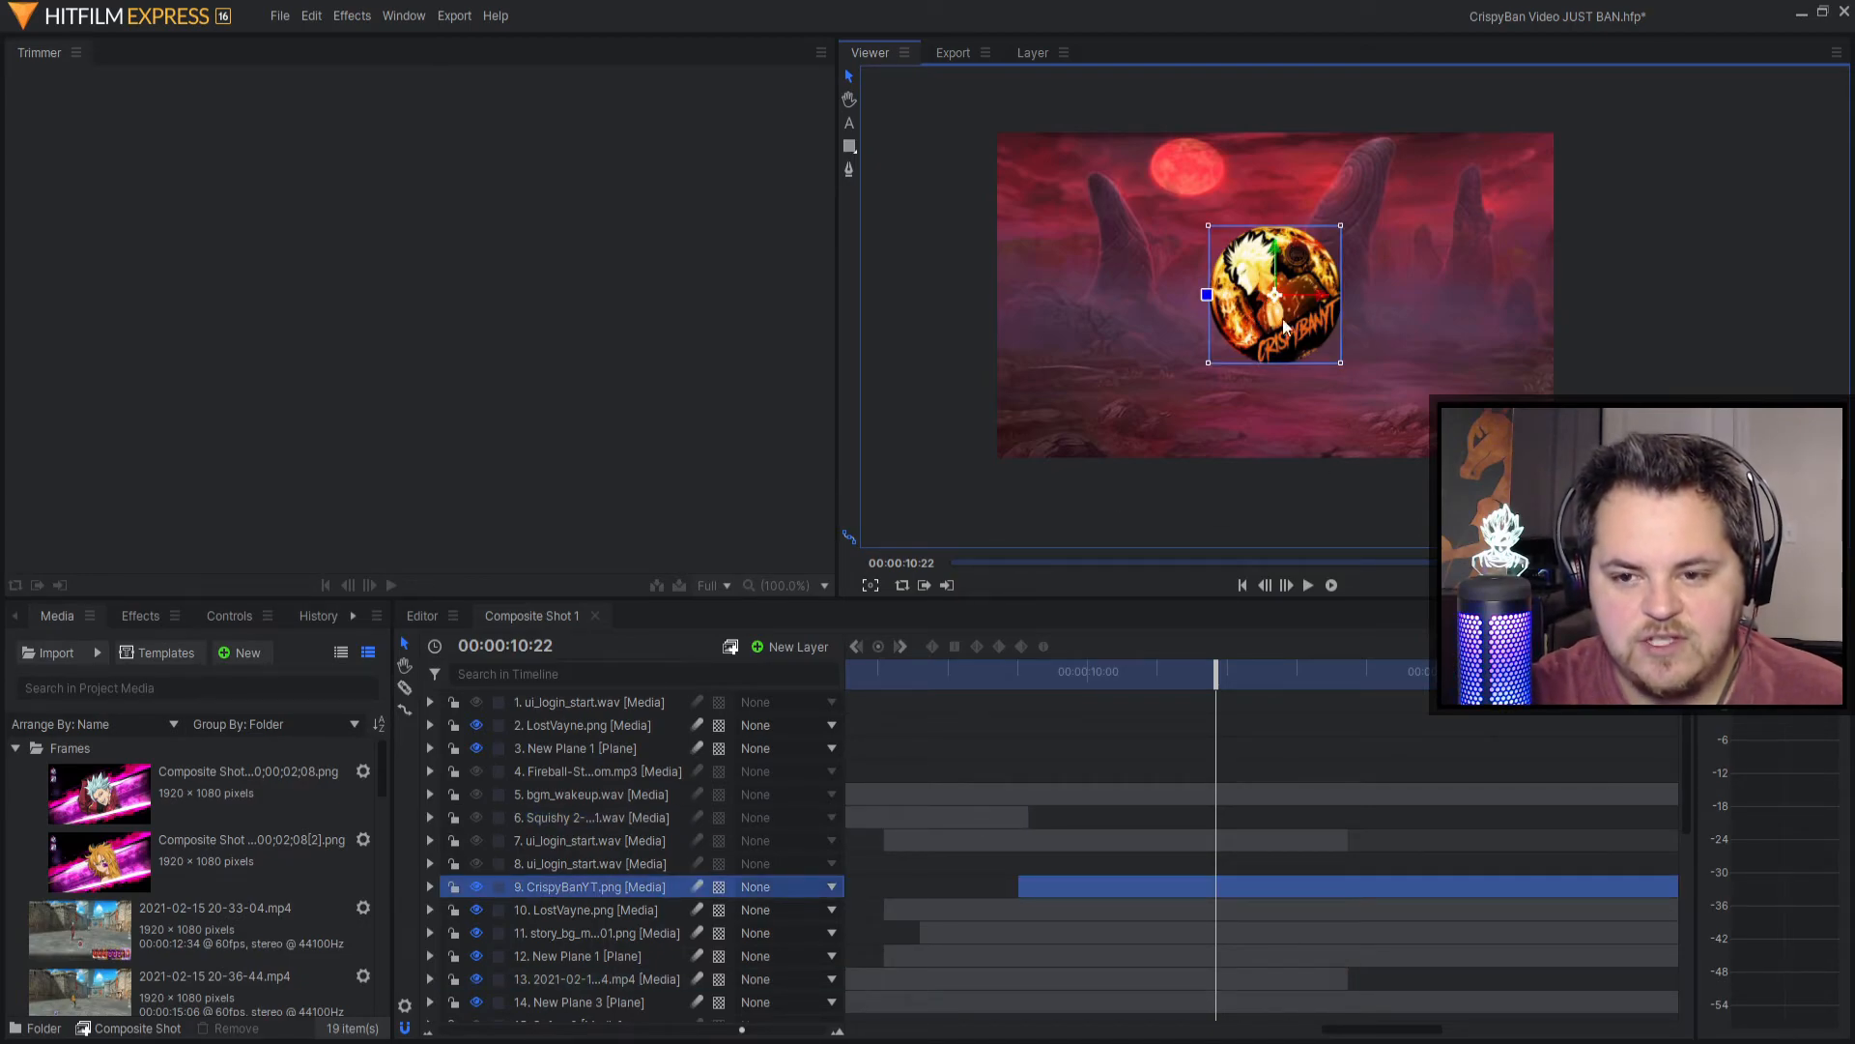
pyautogui.click(431, 887)
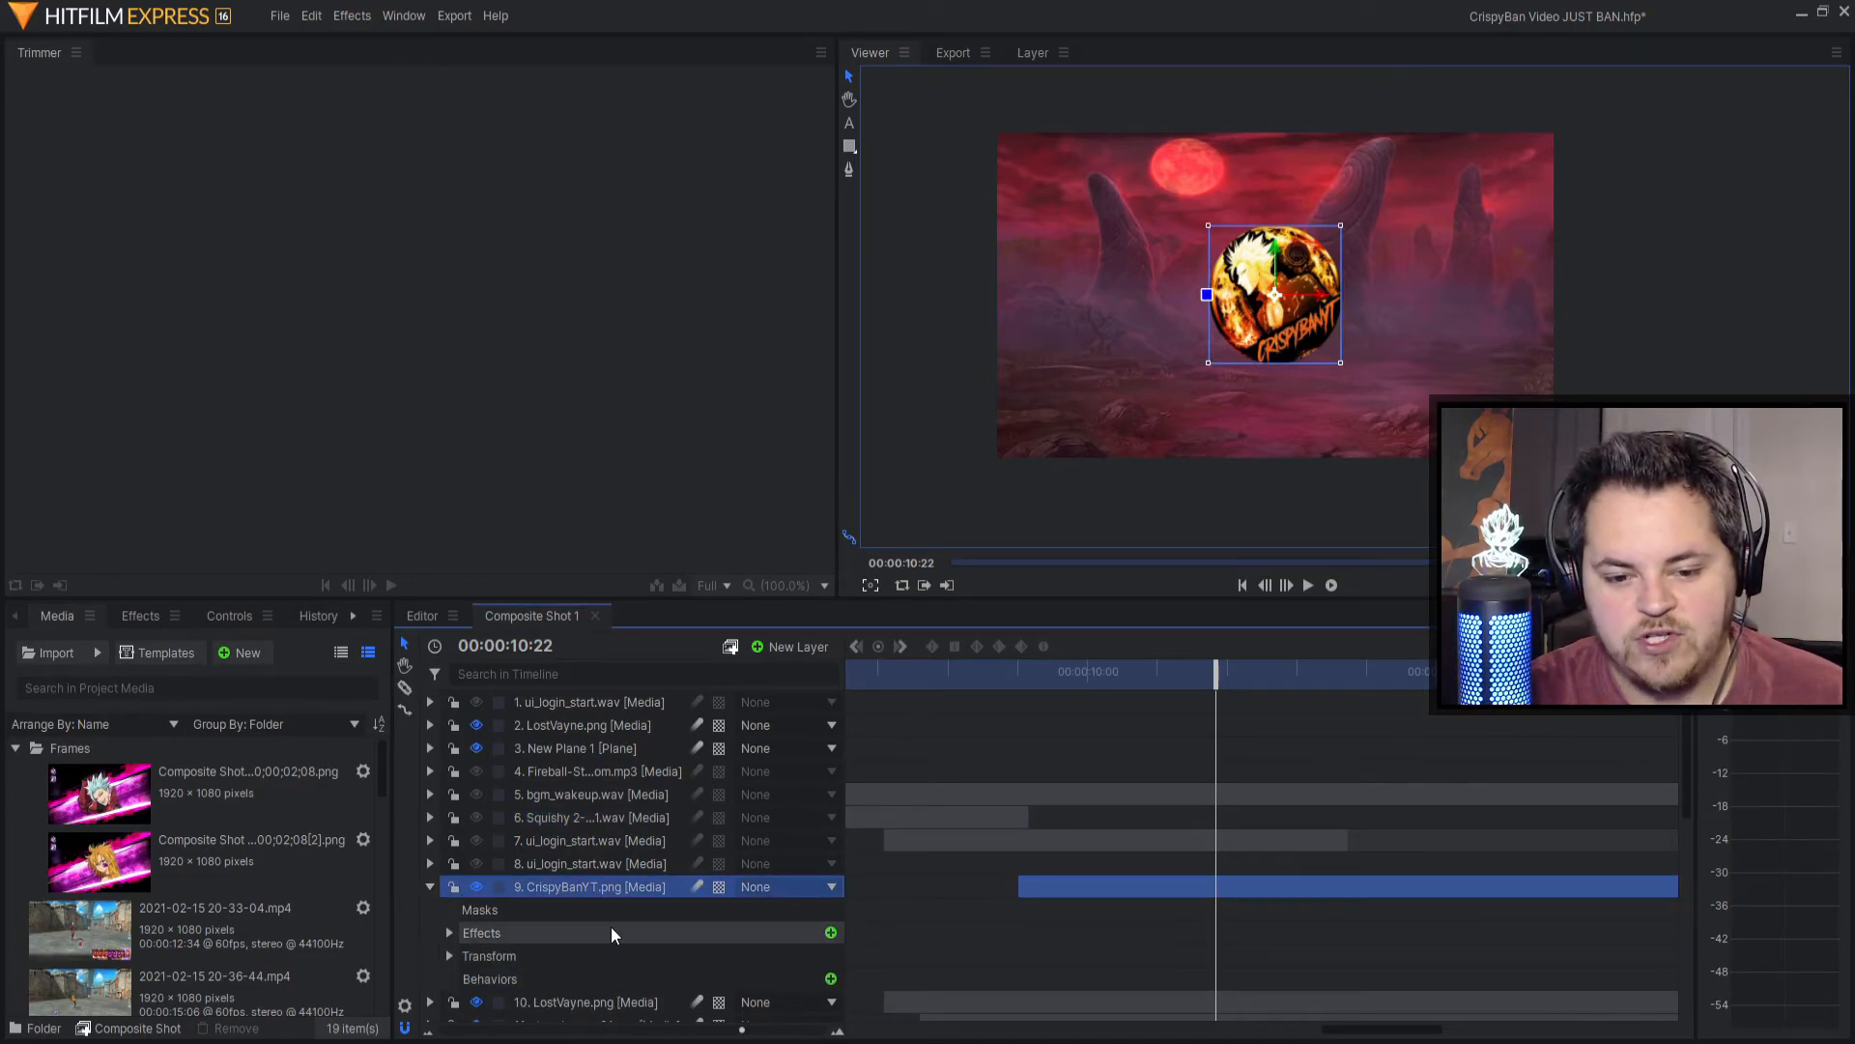
pyautogui.scroll(-3, 471, 763)
pyautogui.click(452, 758)
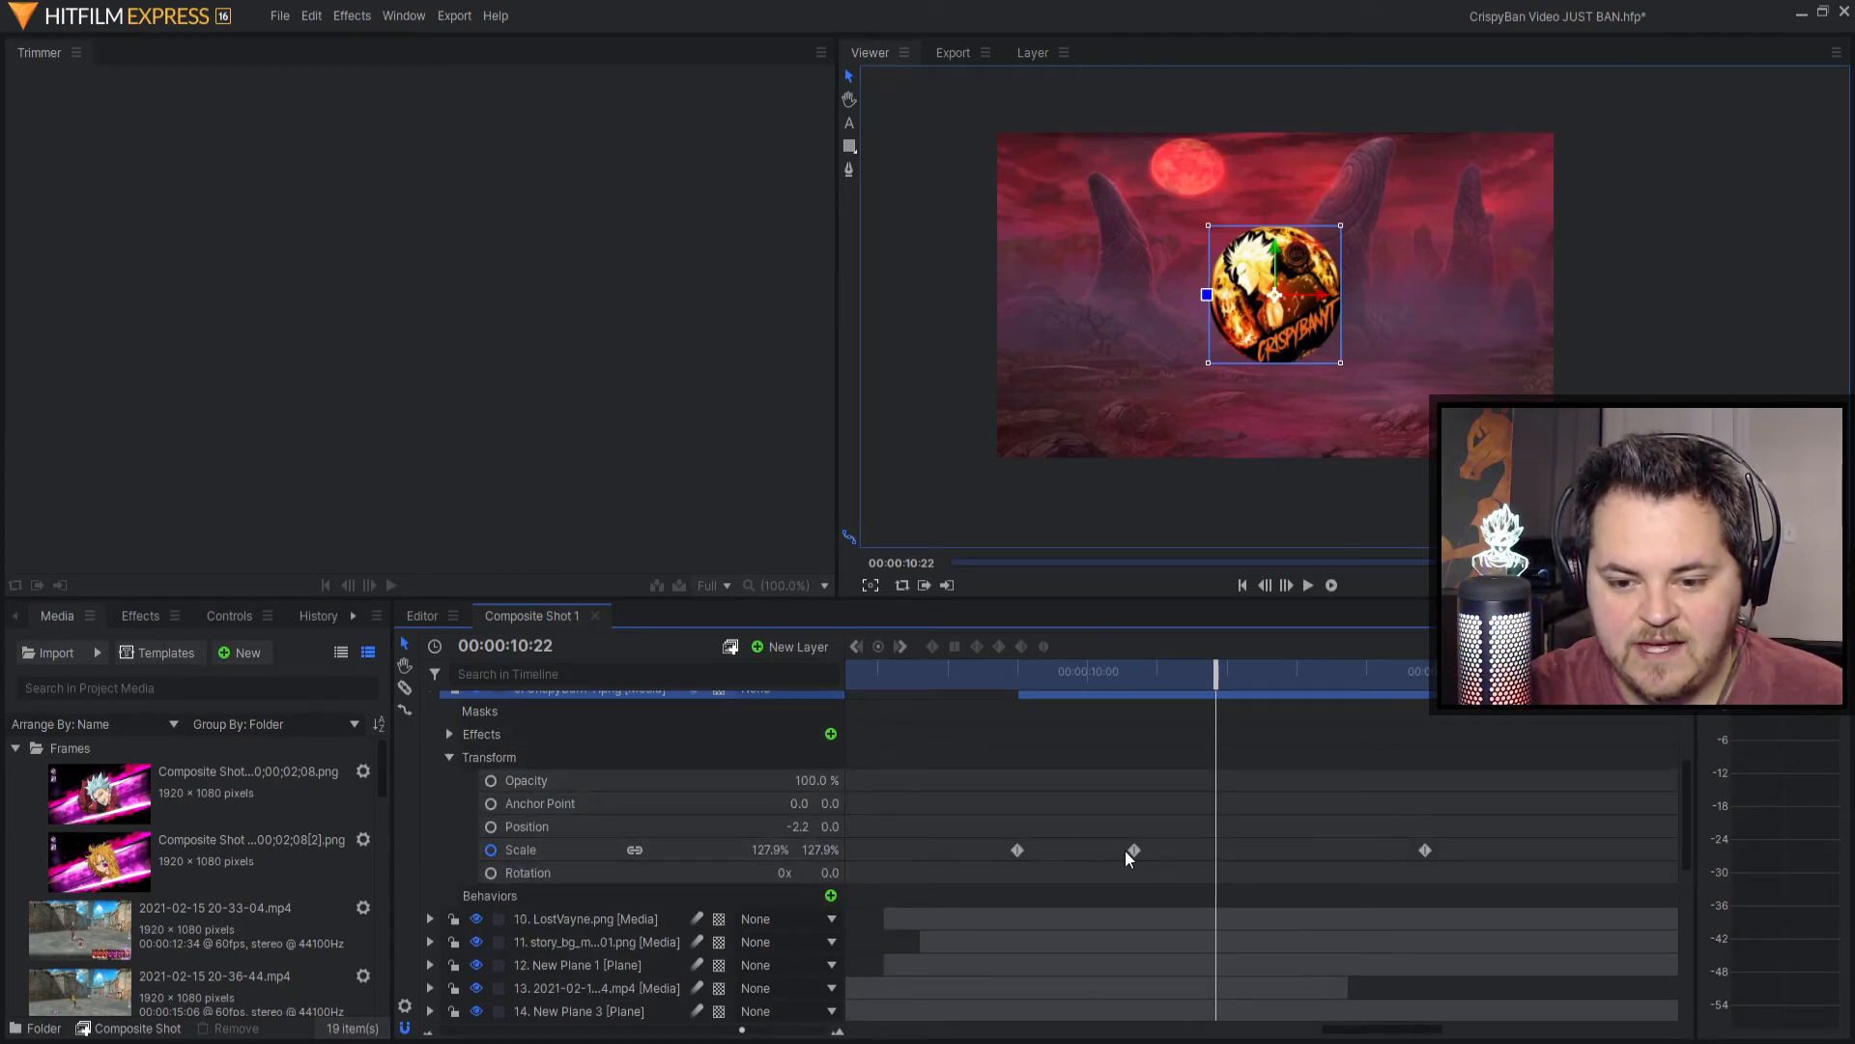
# Scrub and play the shot through the logo layer's remaining Scale keyframes, past 00:00:12:49 to about 00:00:15:18.
pyautogui.moveTo(1215, 672); pyautogui.dragTo(1595, 1030)
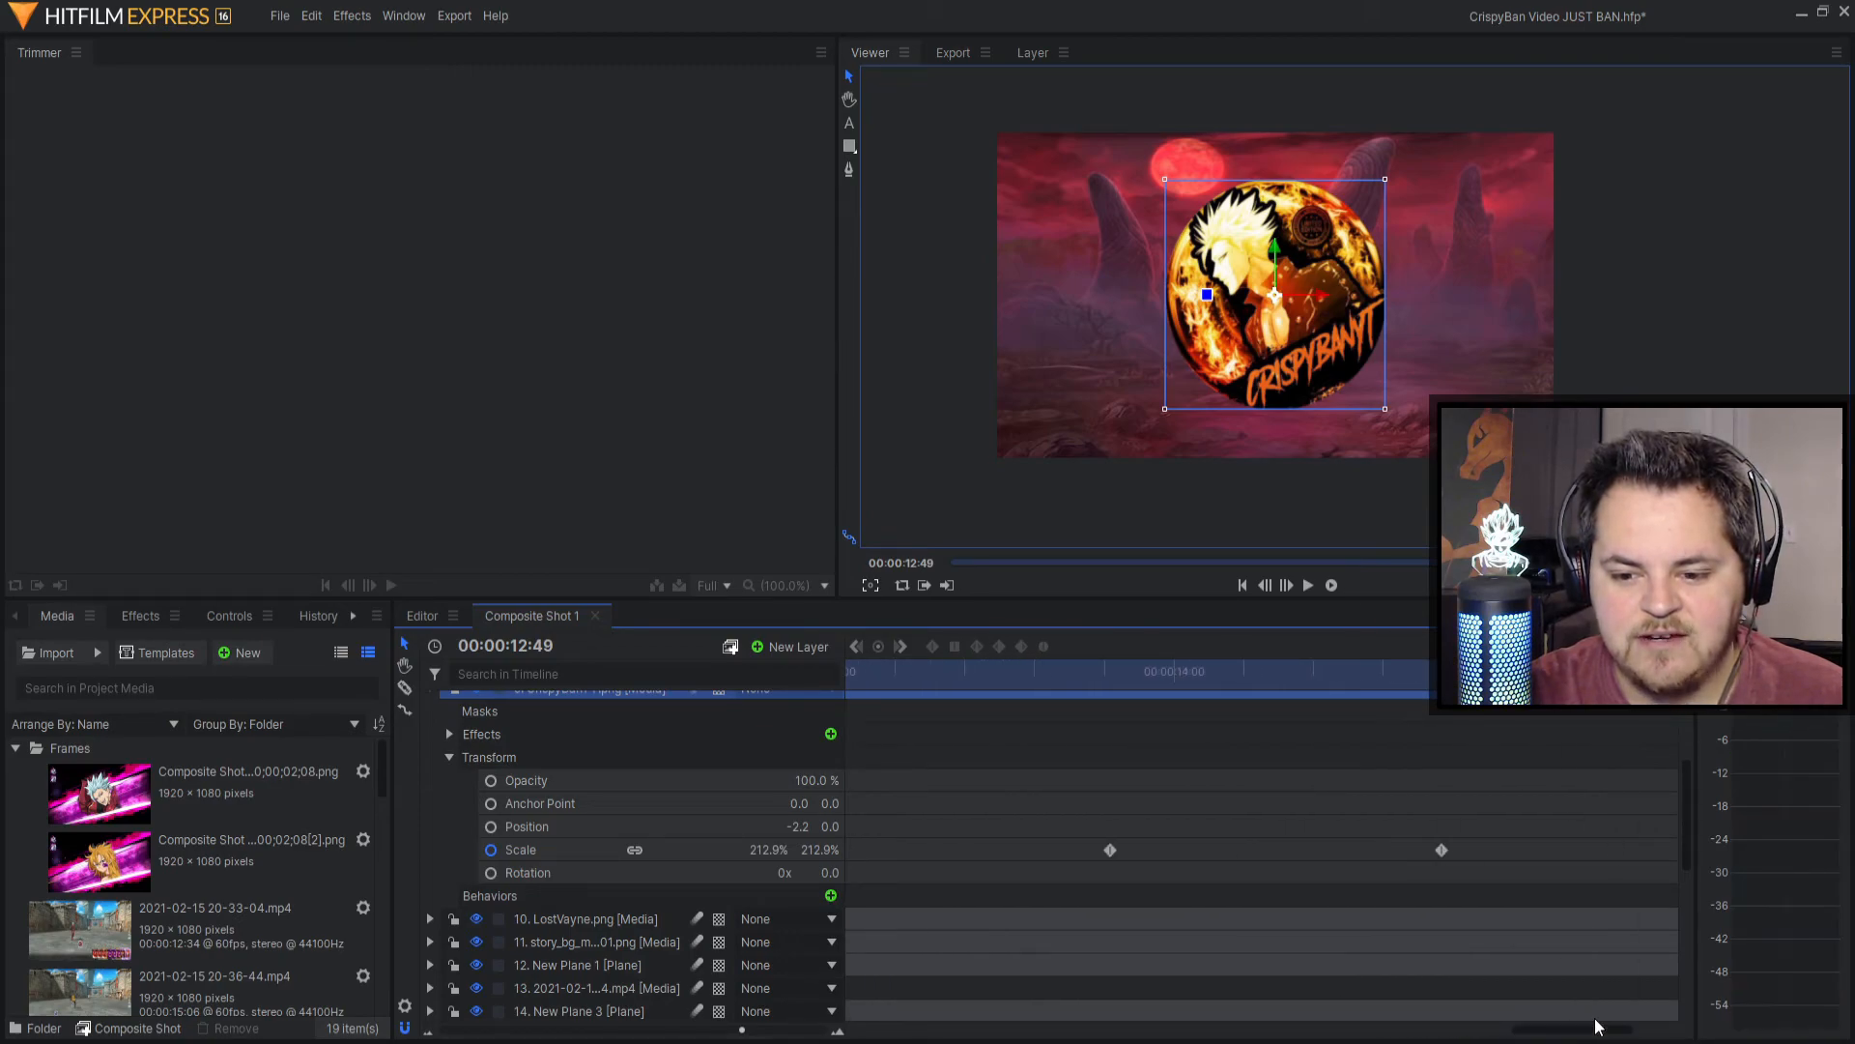
pyautogui.click(1011, 674)
pyautogui.moveTo(1012, 673); pyautogui.dragTo(1616, 730)
pyautogui.moveTo(1526, 1032); pyautogui.dragTo(1567, 1032)
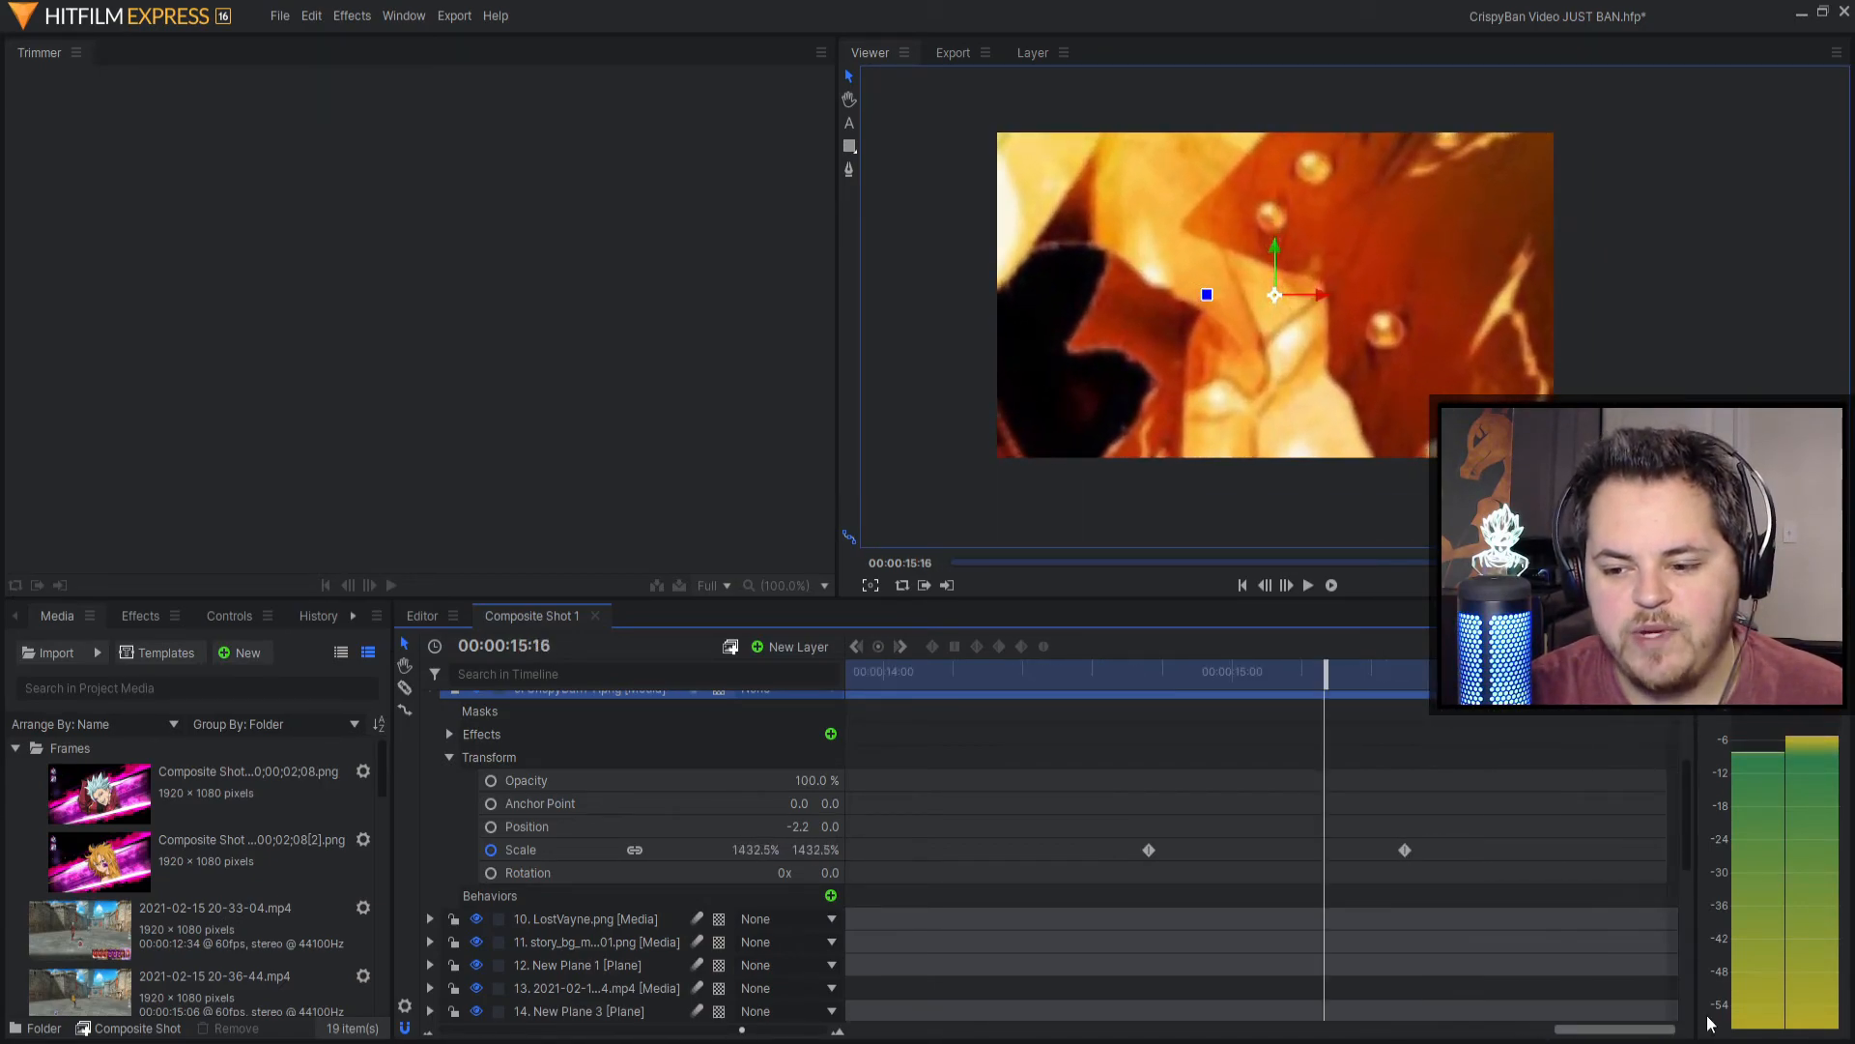
pyautogui.press('space')
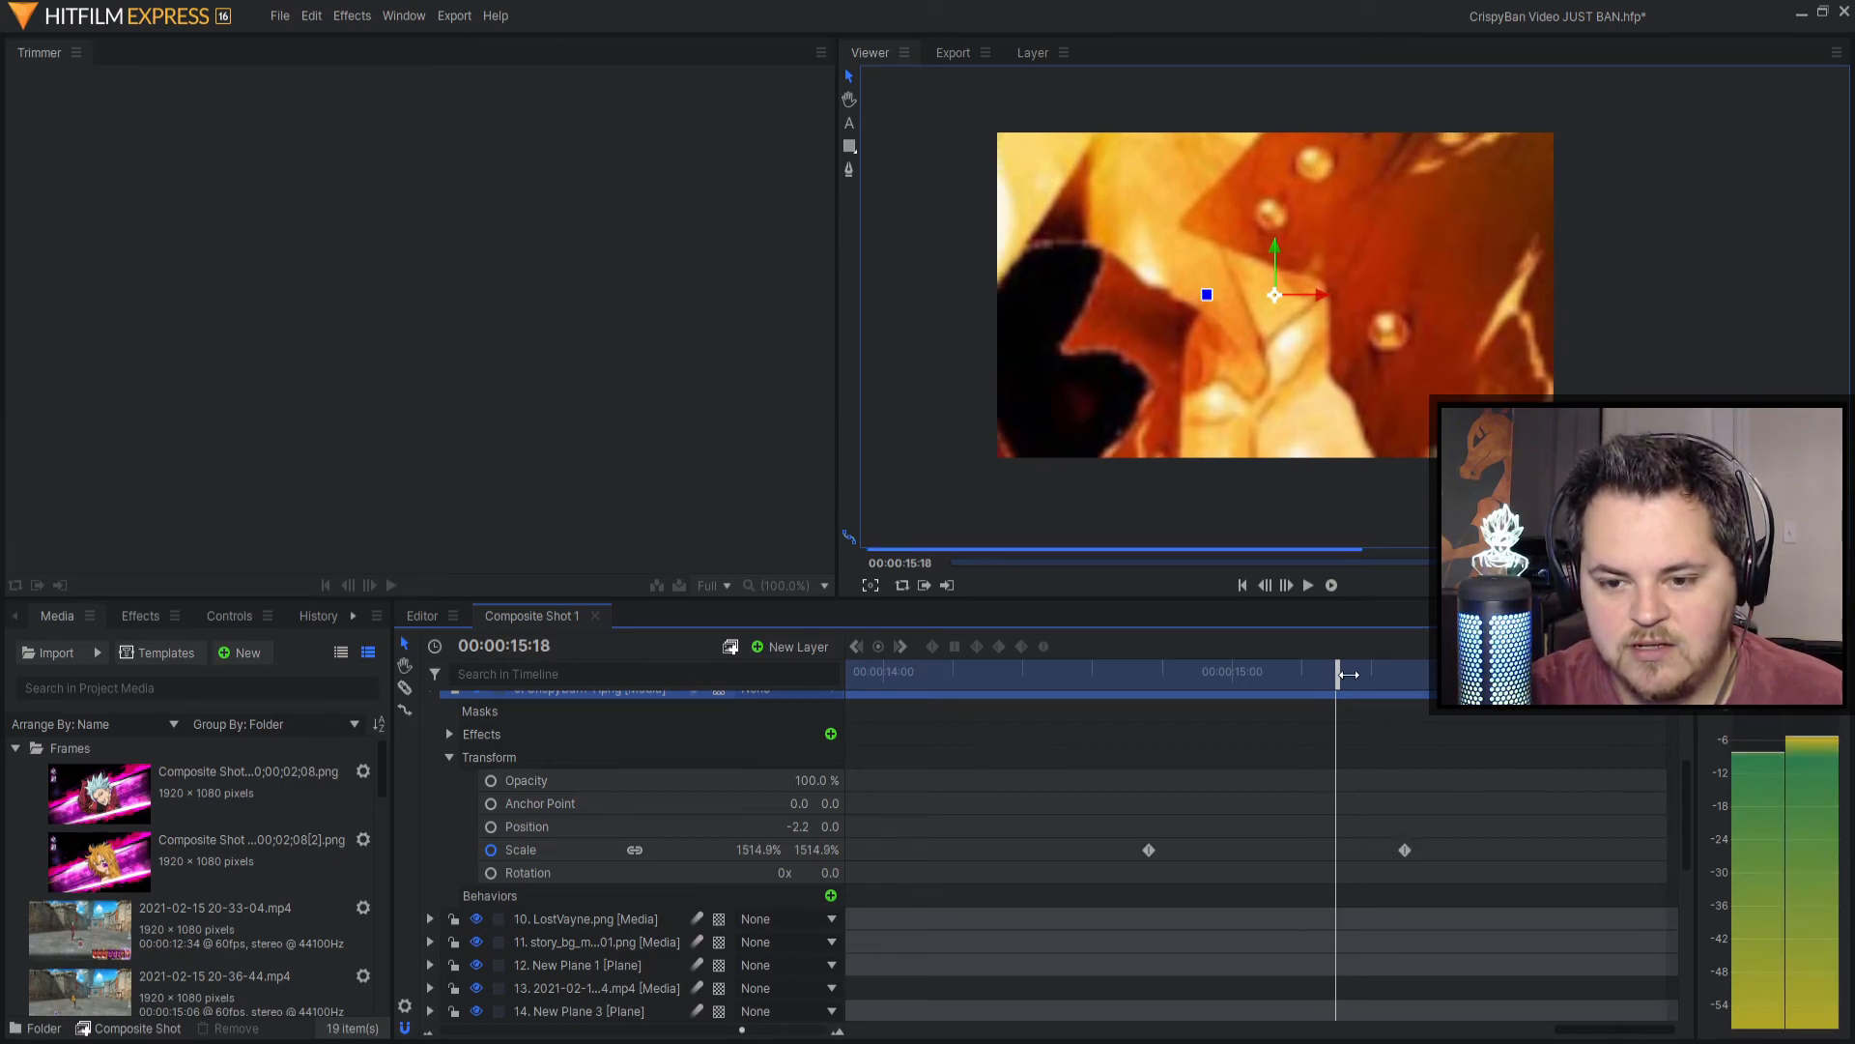